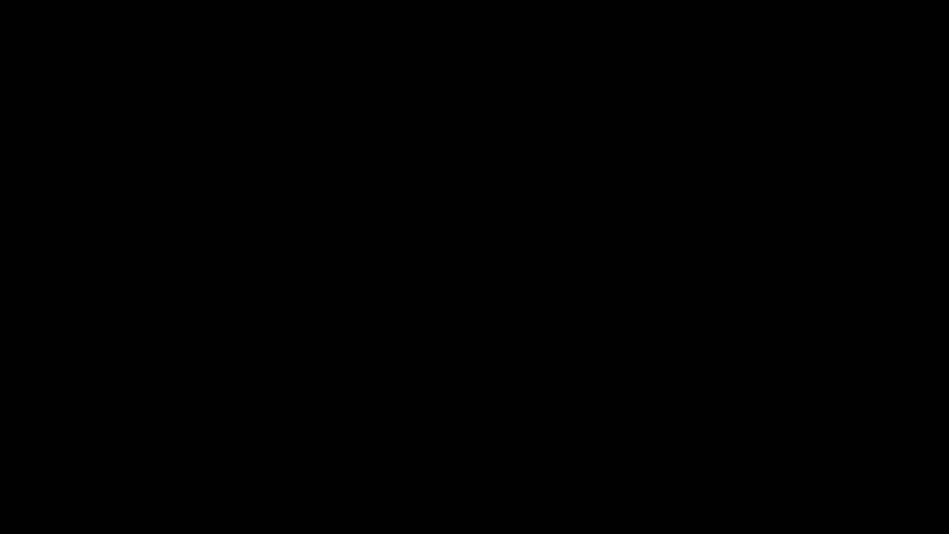
- Start the pen path along the man's neck edge and onto the shoulder
scroll(464, 353, down, 3)
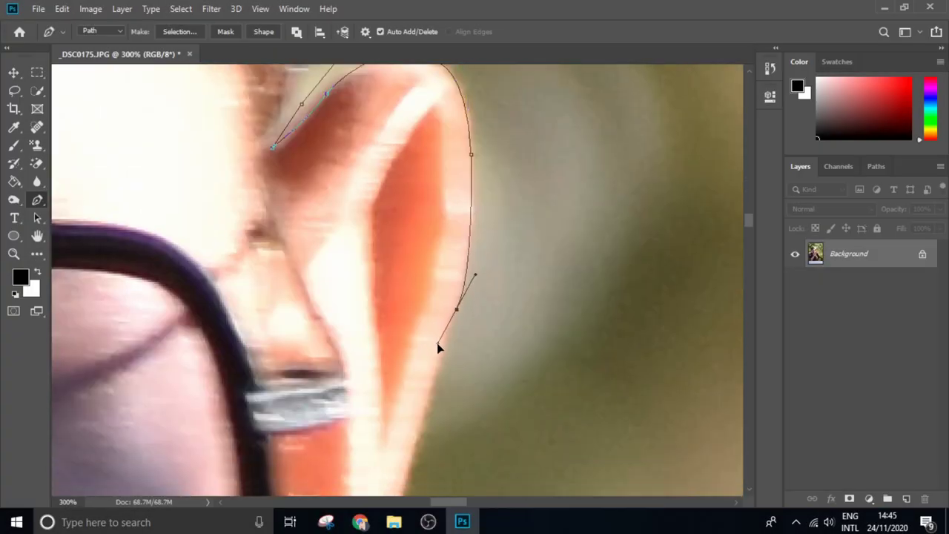
scroll(464, 337, down, 2)
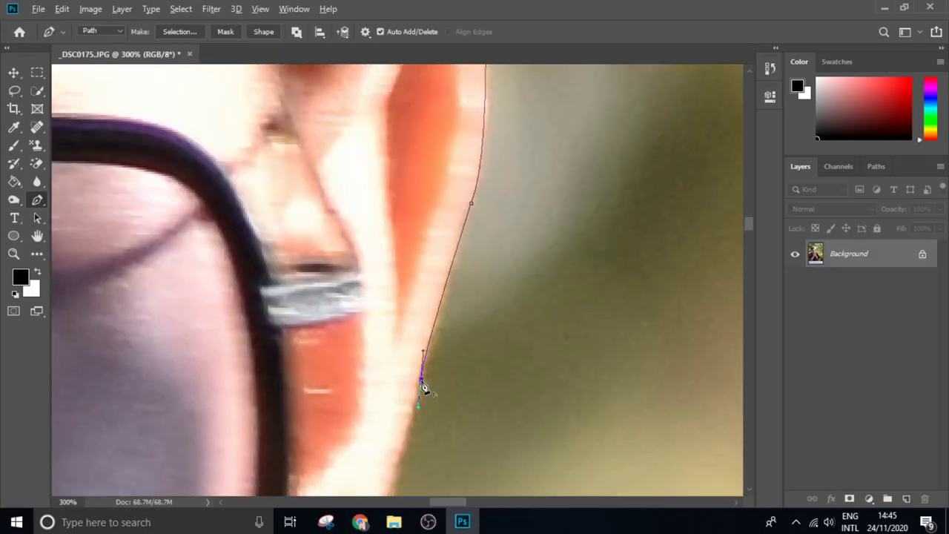
scroll(424, 385, down, 3)
scroll(412, 427, down, 3)
drag(441, 360, 442, 375)
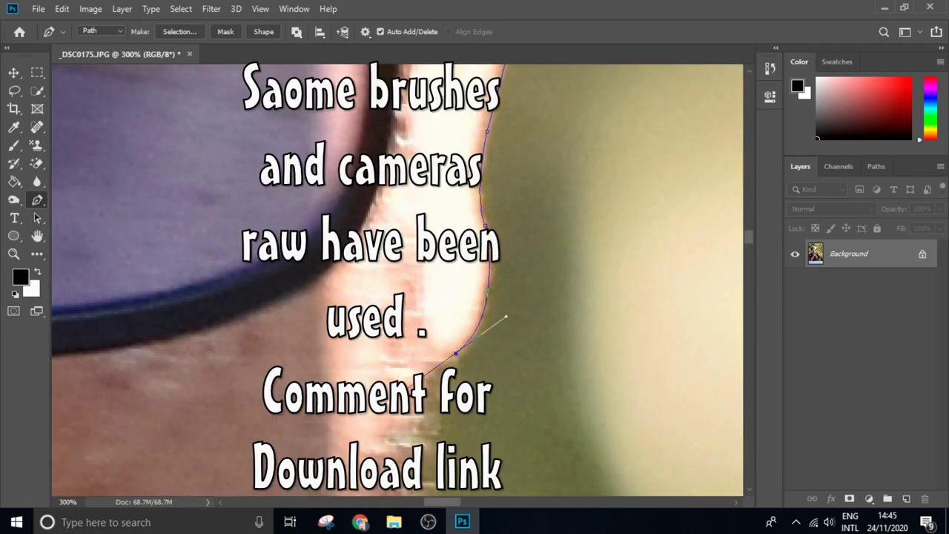
scroll(456, 361, down, 2)
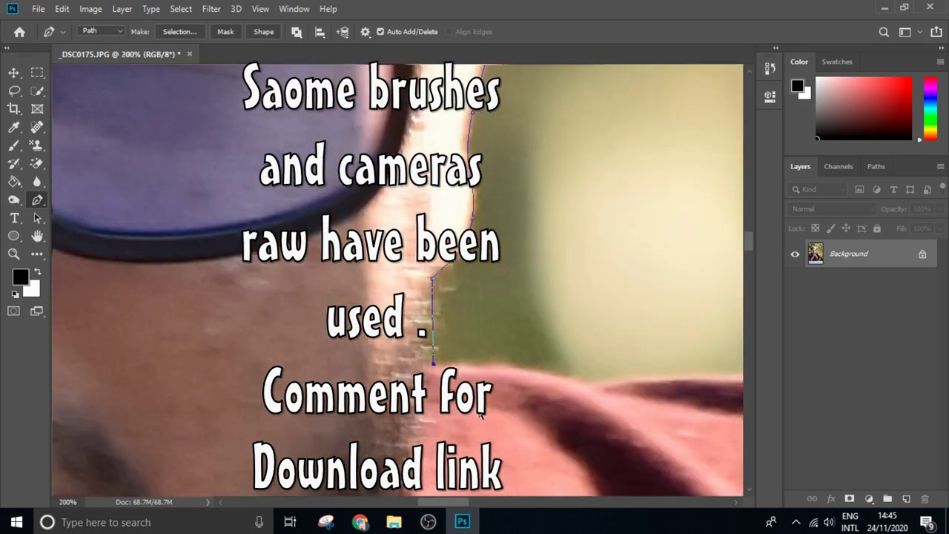
scroll(455, 412, down, 5)
scroll(428, 353, up, 3)
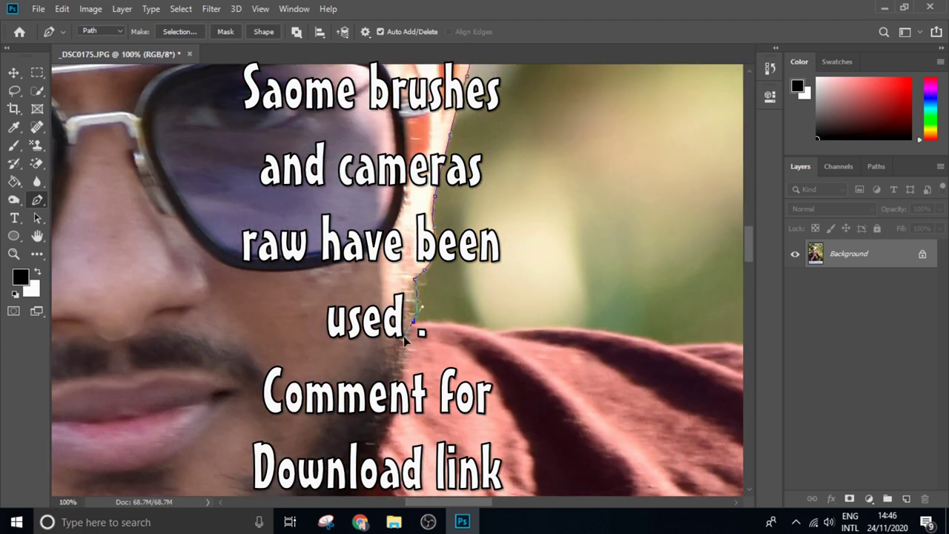
scroll(414, 326, up, 2)
scroll(406, 290, up, 1)
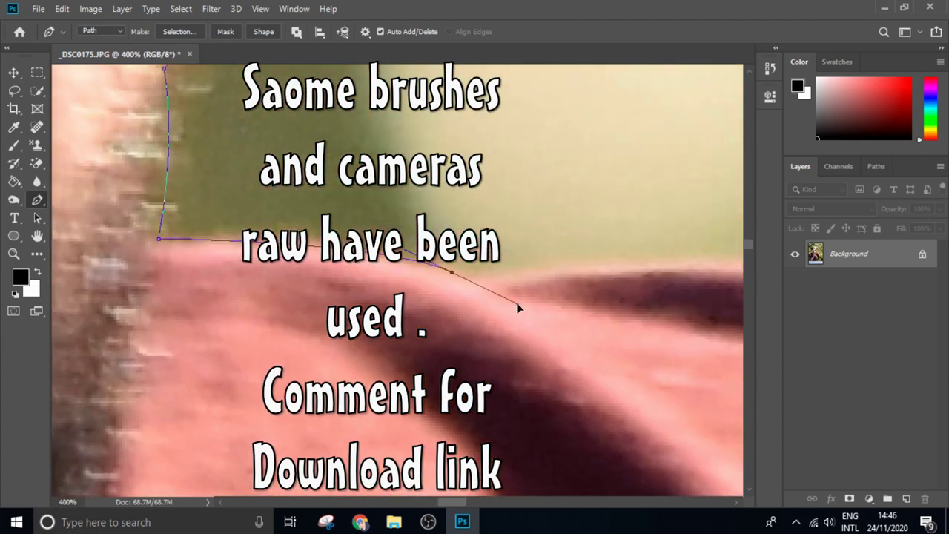
drag(497, 281, 198, 226)
mouse_move(556, 245)
mouse_down()
mouse_move(657, 267)
mouse_move(295, 249)
mouse_up()
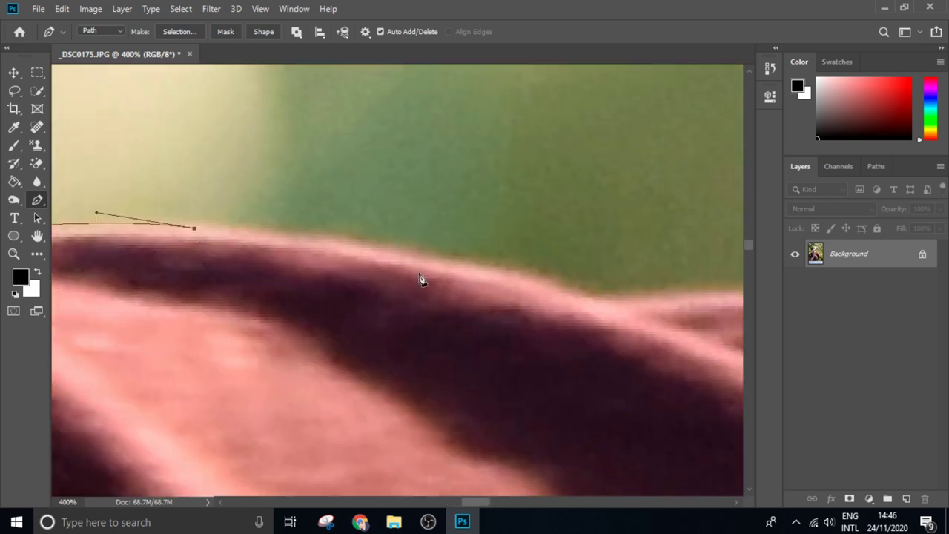
drag(599, 304, 197, 277)
drag(720, 329, 334, 328)
- Continue the path along the shoulder edge with smooth curved anchors
drag(543, 327, 723, 416)
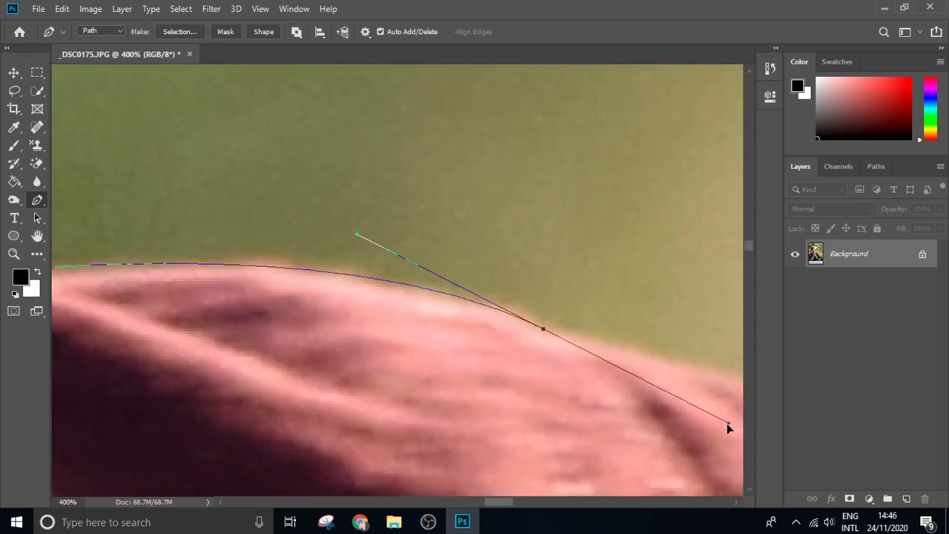
drag(547, 337, 278, 230)
drag(652, 388, 716, 492)
mouse_move(667, 403)
mouse_down()
mouse_move(667, 384)
mouse_move(538, 211)
mouse_up()
key(ctrl+minus)
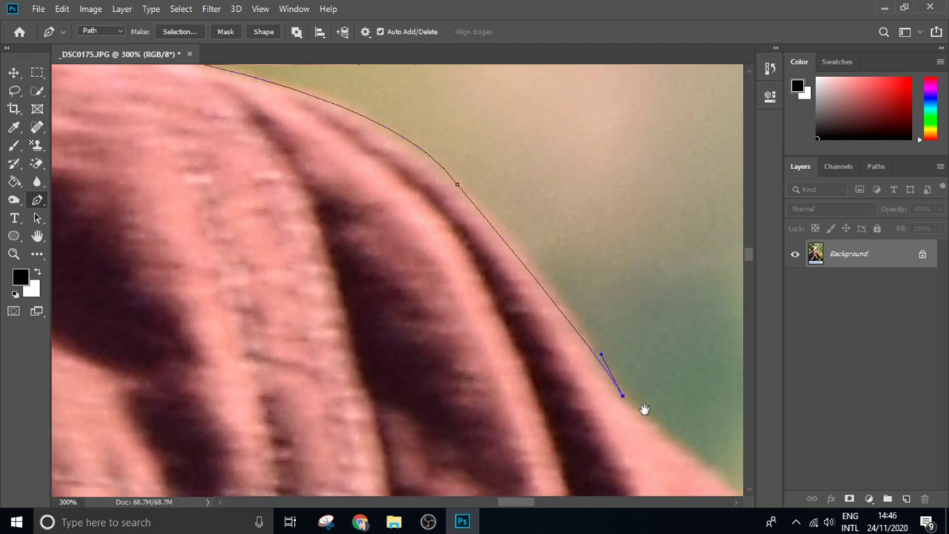
drag(645, 410, 398, 238)
- Trace the curved upper sleeve outline with smooth anchors
drag(491, 382, 469, 333)
mouse_move(498, 408)
mouse_down()
mouse_move(504, 518)
mouse_move(363, 214)
mouse_up()
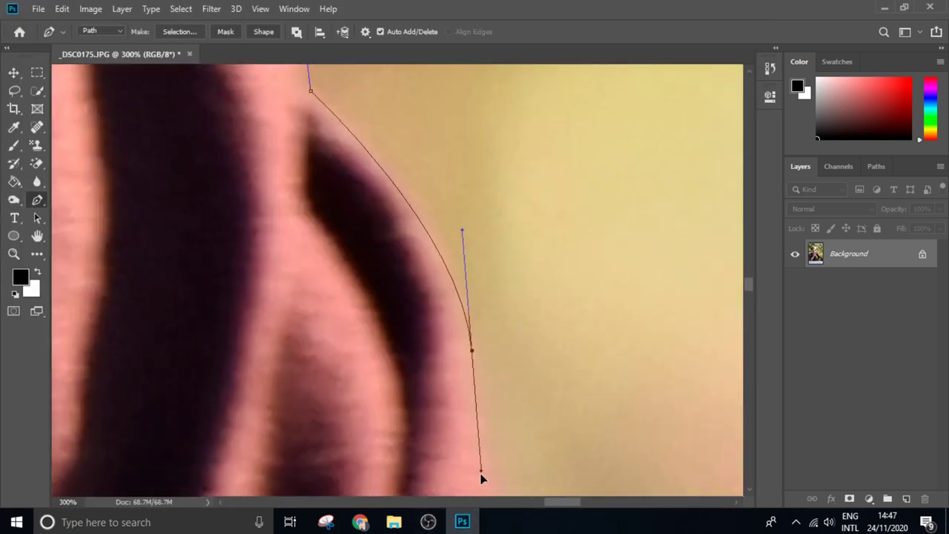
drag(482, 478, 481, 493)
mouse_move(508, 372)
mouse_down()
mouse_move(481, 289)
mouse_move(460, 319)
mouse_up()
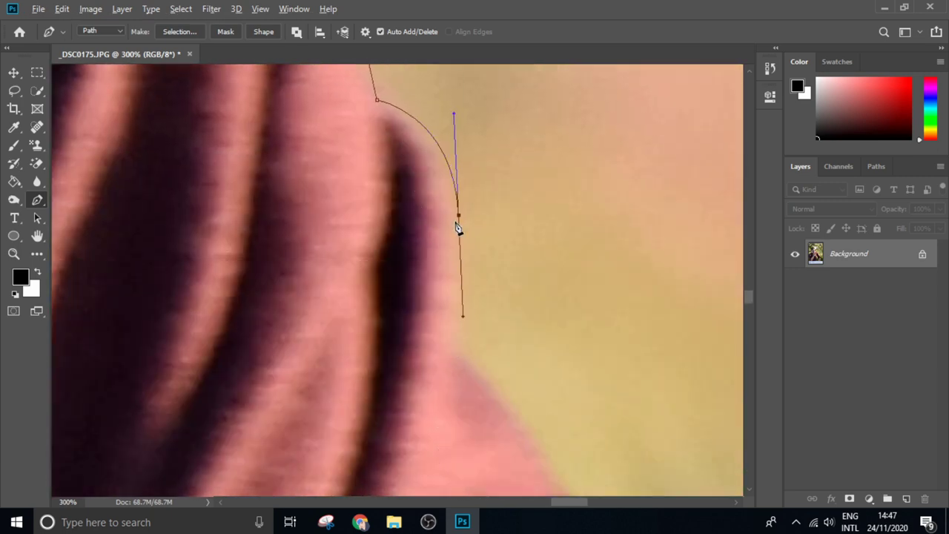
mouse_move(457, 228)
mouse_down()
mouse_move(437, 154)
mouse_move(415, 275)
mouse_move(465, 309)
mouse_move(323, 187)
mouse_up()
drag(484, 331, 481, 474)
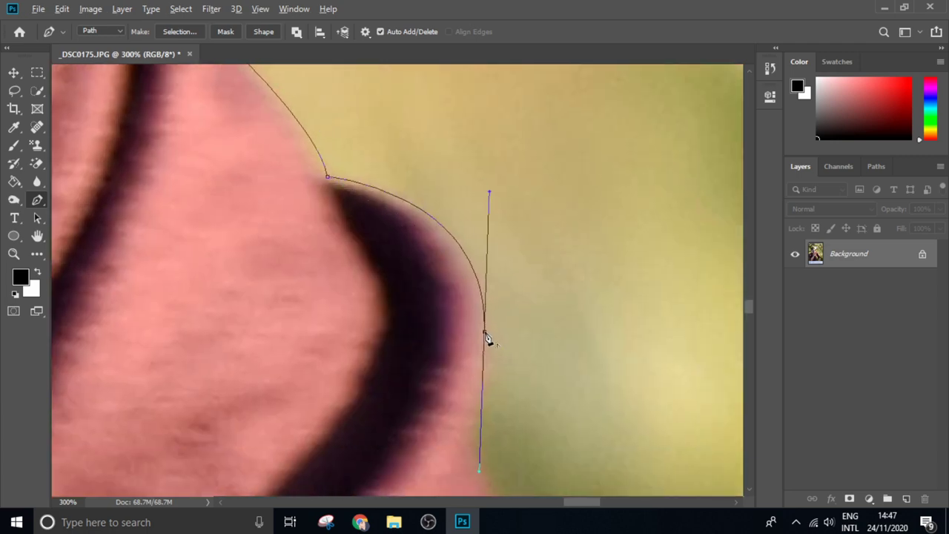
key(ctrl+minus)
drag(461, 233, 345, 187)
- Follow the sleeve fold and sleeve corner with smooth and sharp corner anchors
drag(444, 295, 450, 328)
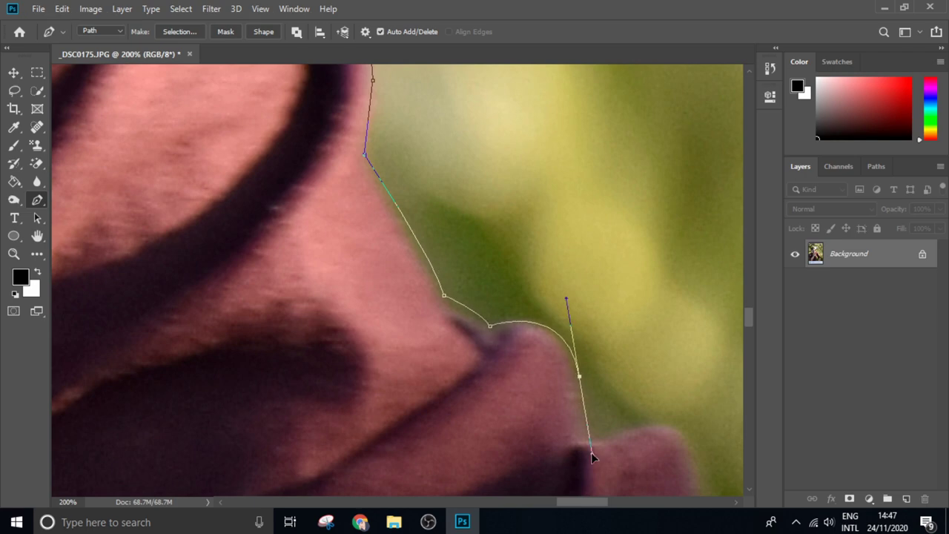
drag(561, 415, 462, 202)
click(492, 215)
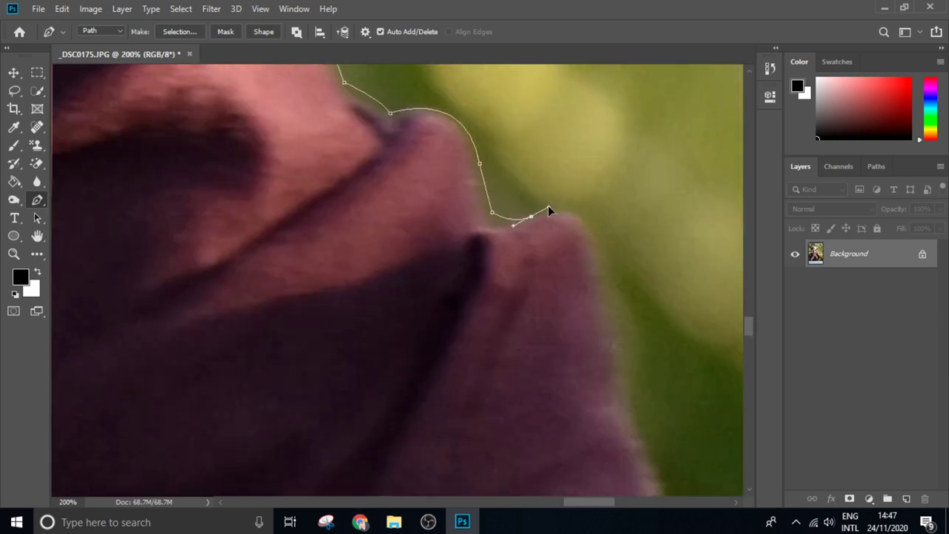
drag(604, 321, 508, 186)
drag(534, 253, 528, 267)
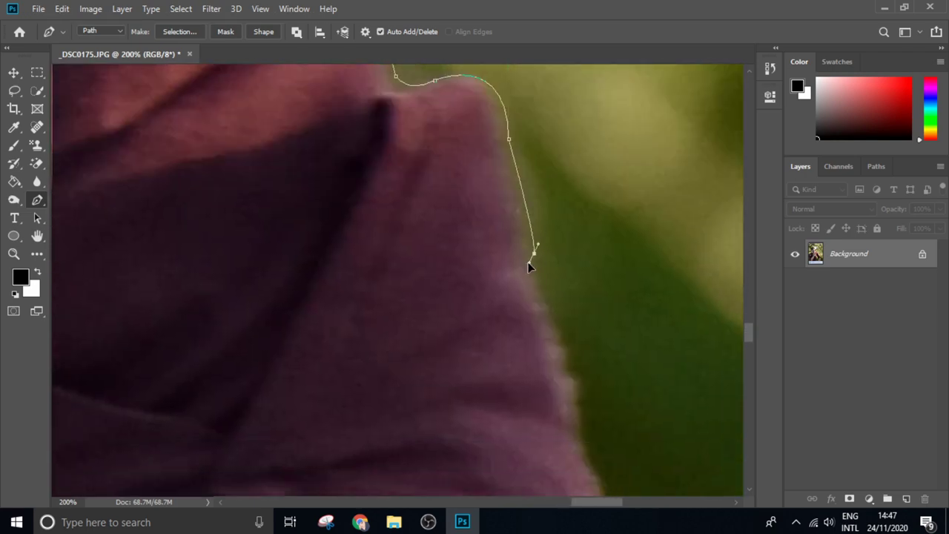
alt+click(534, 253)
drag(544, 300, 482, 220)
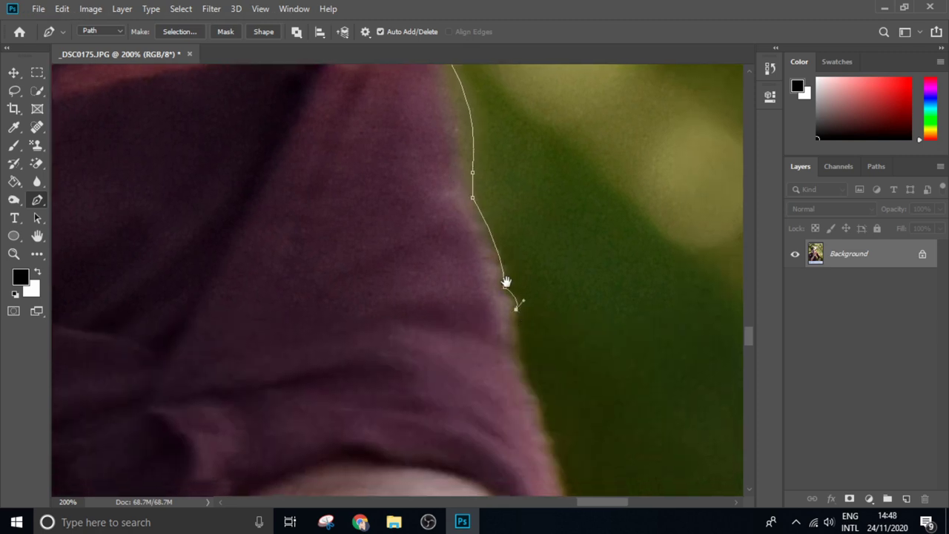
drag(521, 358, 476, 276)
click(476, 276)
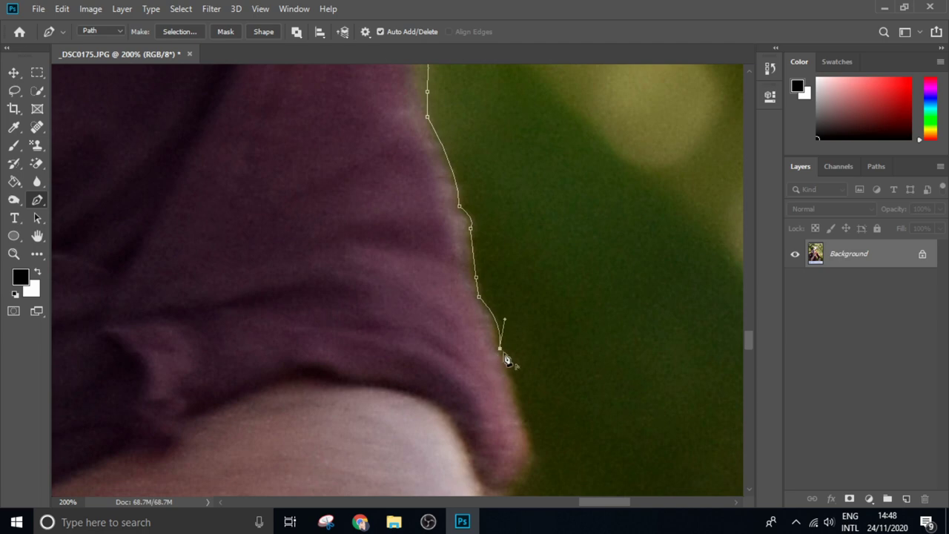
- Extend the path where the sleeve meets the forearm, down toward the wrist
mouse_move(517, 396)
mouse_down()
mouse_move(516, 424)
mouse_move(526, 298)
mouse_up()
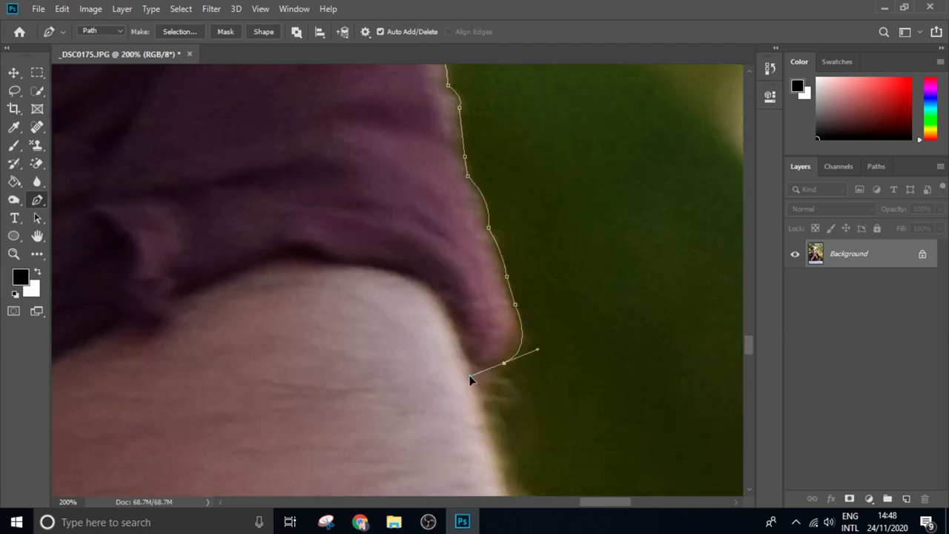
scroll(500, 280, down, 3)
scroll(503, 282, down, 2)
scroll(504, 281, up, 1)
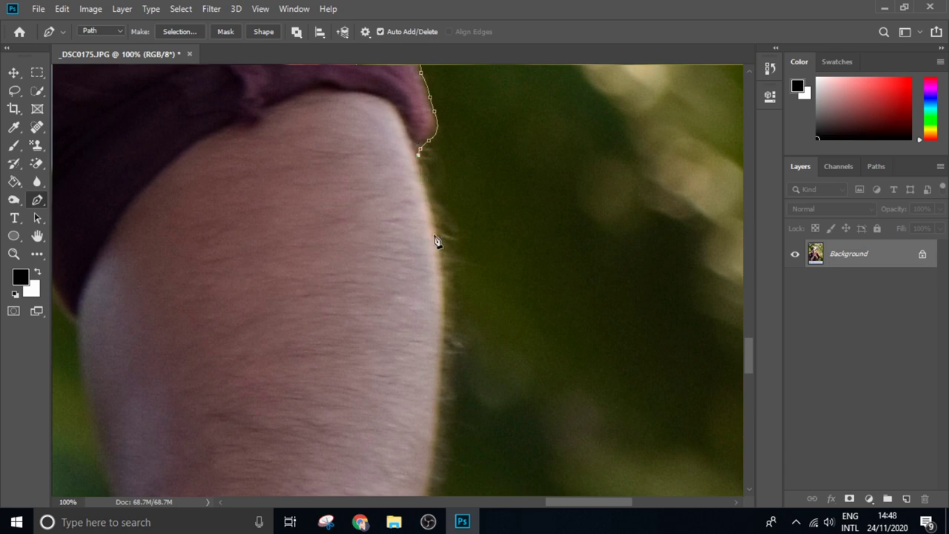
scroll(449, 332, down, 5)
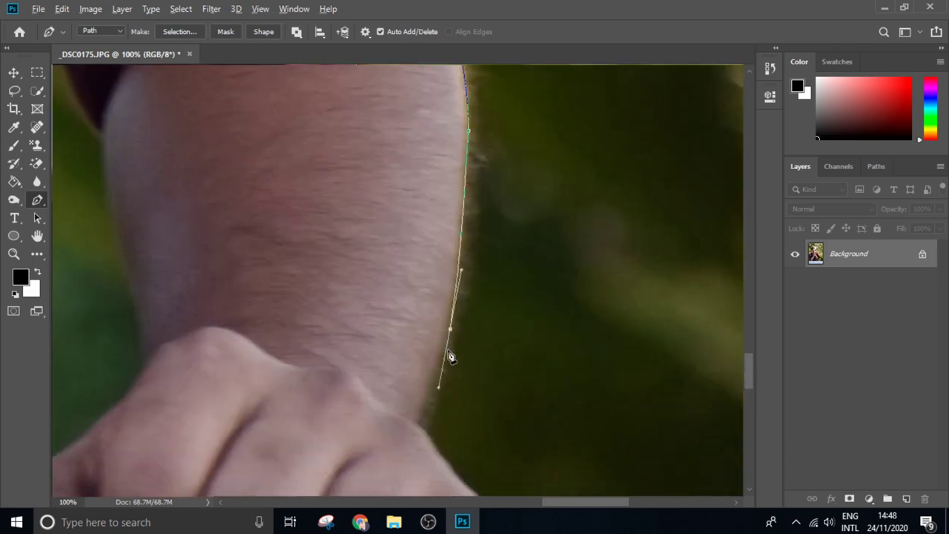
scroll(450, 356, down, 3)
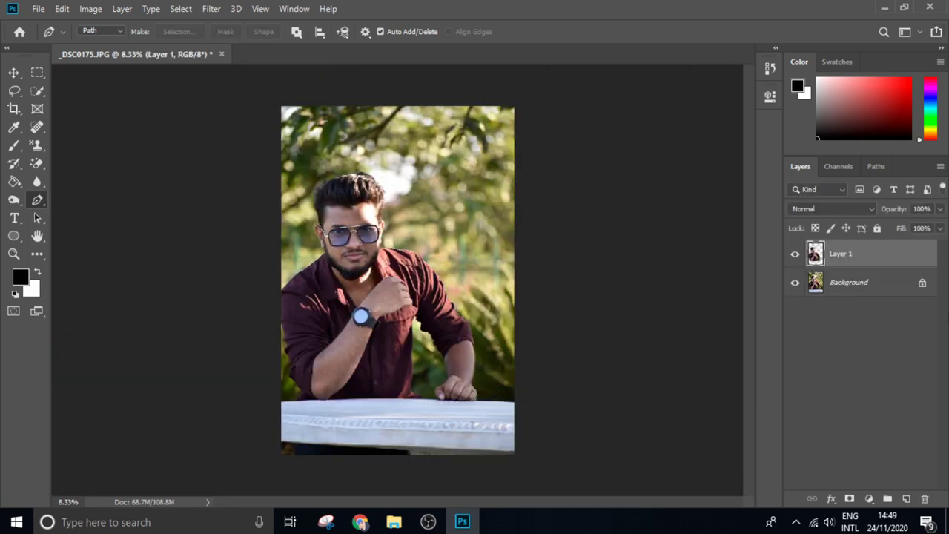
- Hide the original photo and add a locked, white-filled layer beneath the cutout
click(797, 283)
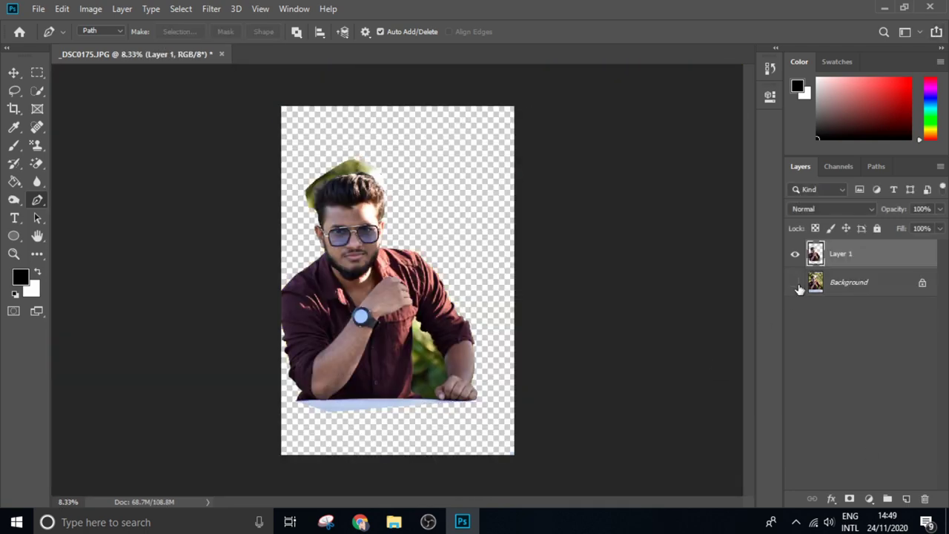
click(876, 288)
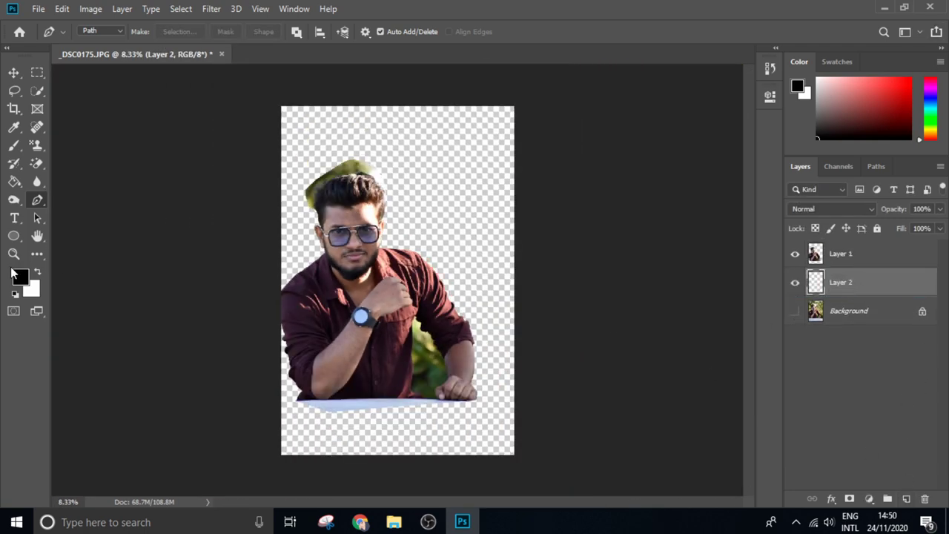
click(14, 182)
click(482, 228)
click(815, 231)
- On the cutout layer, zoom into the face and select the man as the subject
click(860, 262)
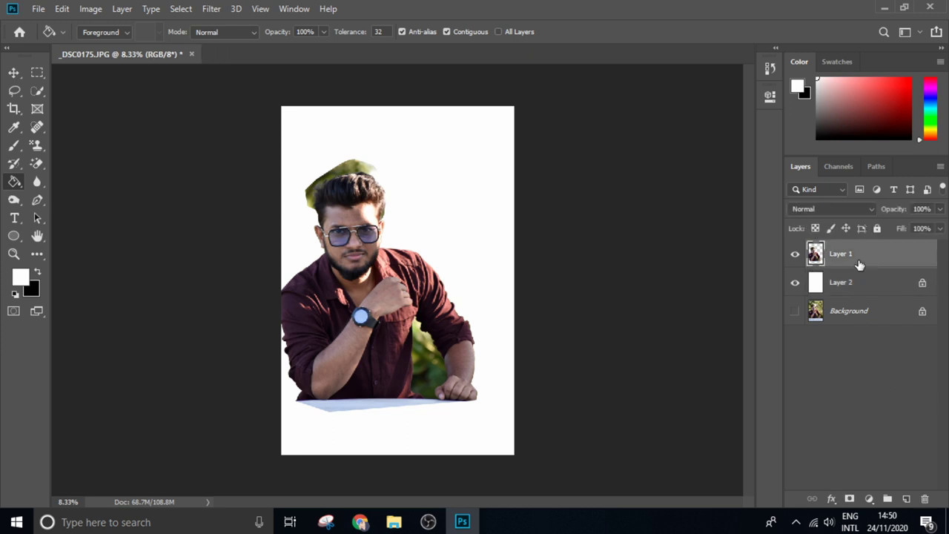
key(ctrl+plus)
scroll(415, 298, up, 1)
key(w)
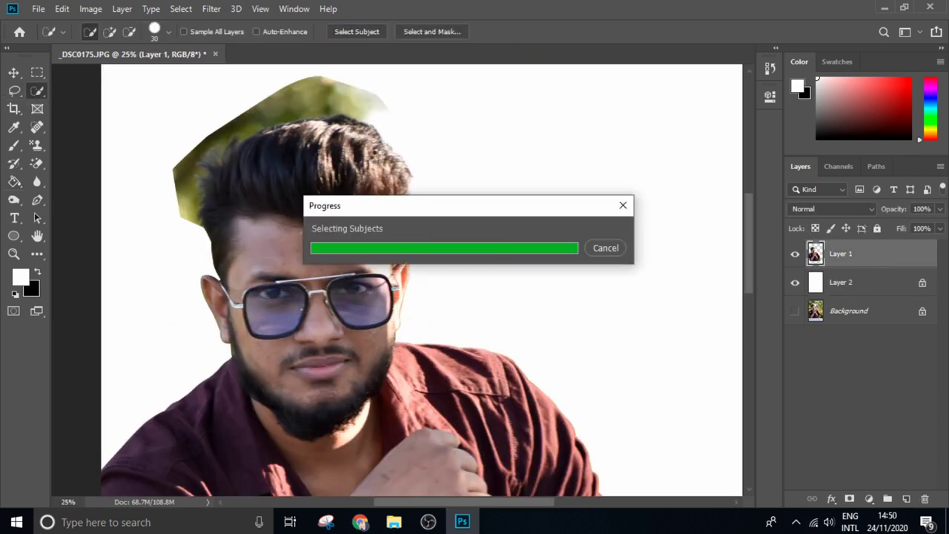
mouse_move(462, 229)
mouse_down()
mouse_move(488, 102)
mouse_move(541, 396)
mouse_up()
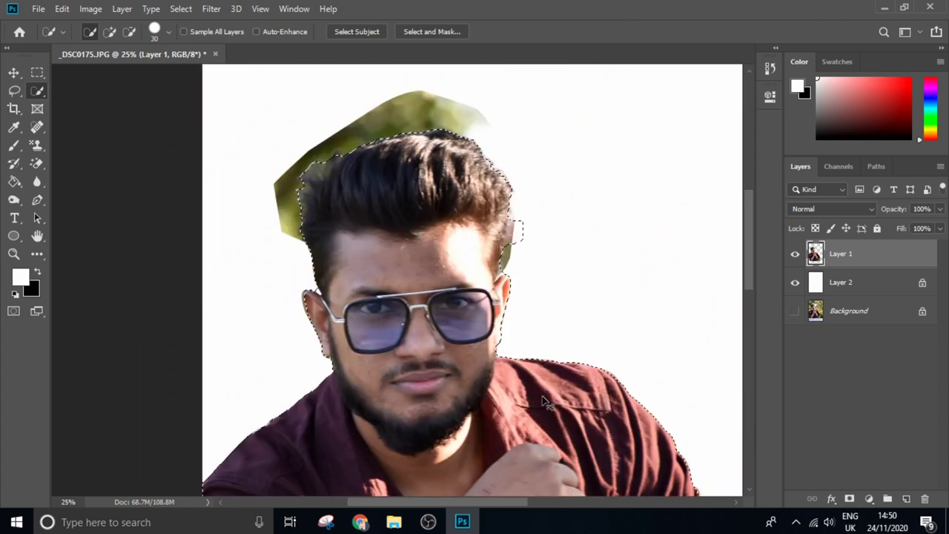
- Invert the selection to delete leftover green pixels, then set a 10.14 px shape stroke
key(i)
key(Delete)
key(ctrl+z)
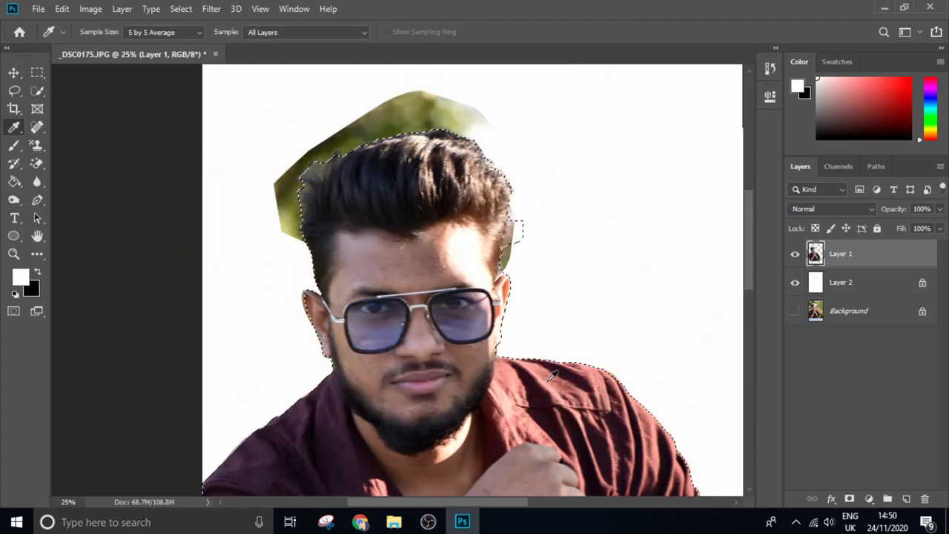
key(shift+i)
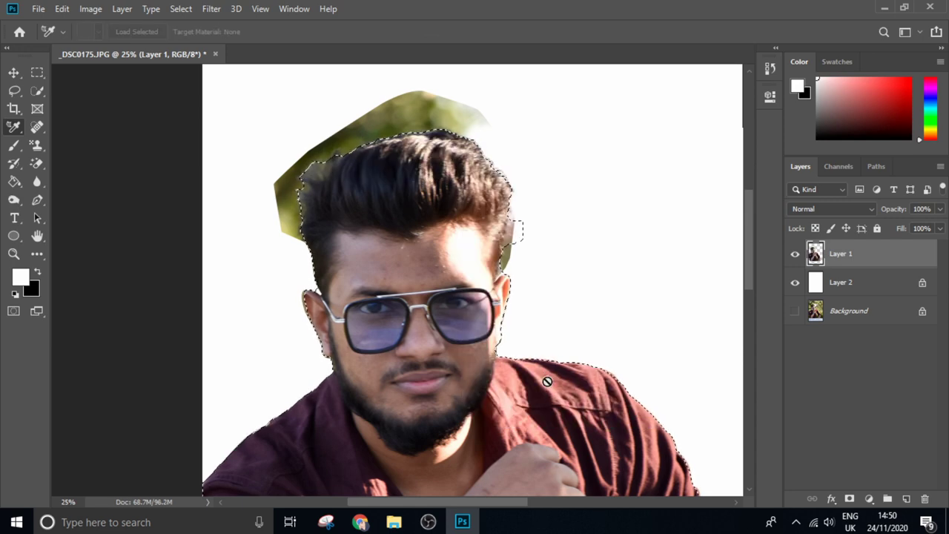
key(shift+i)
key(Delete)
key(ctrl+z)
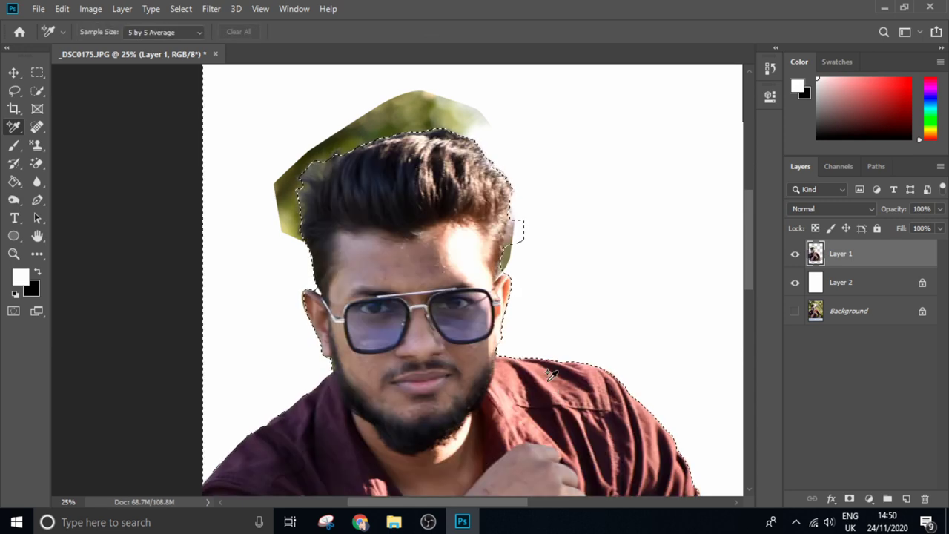
key(ctrl+shift+i)
key(Delete)
key(ctrl+minus)
key(ctrl+minus)
key(ctrl+minus)
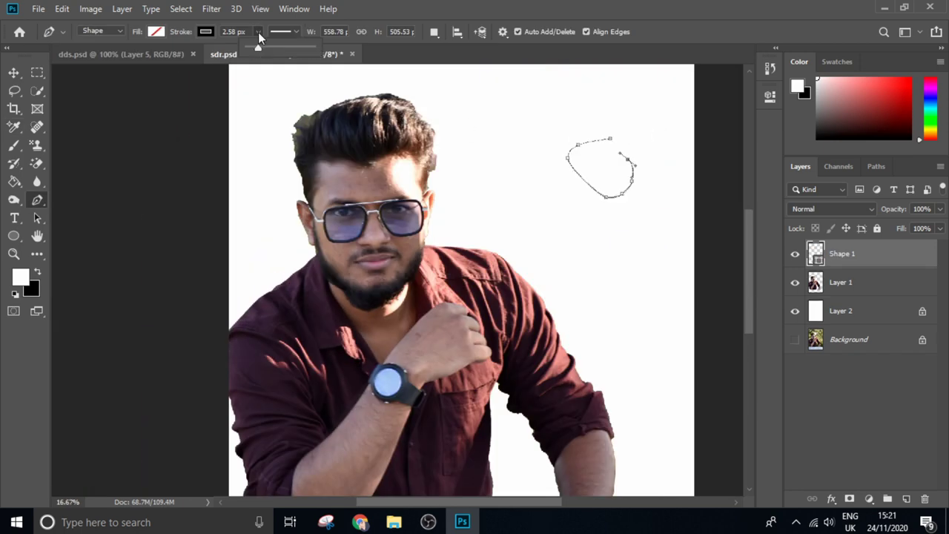
mouse_move(258, 34)
mouse_down()
mouse_move(275, 48)
mouse_move(259, 48)
mouse_up()
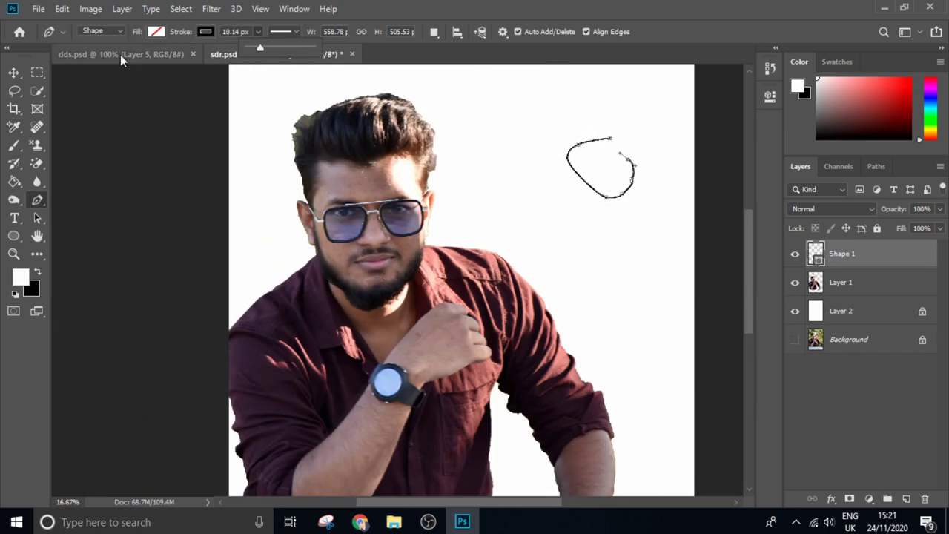
- Delete the trial Shape 1 squiggle layer
key(v)
key(ctrl+plus)
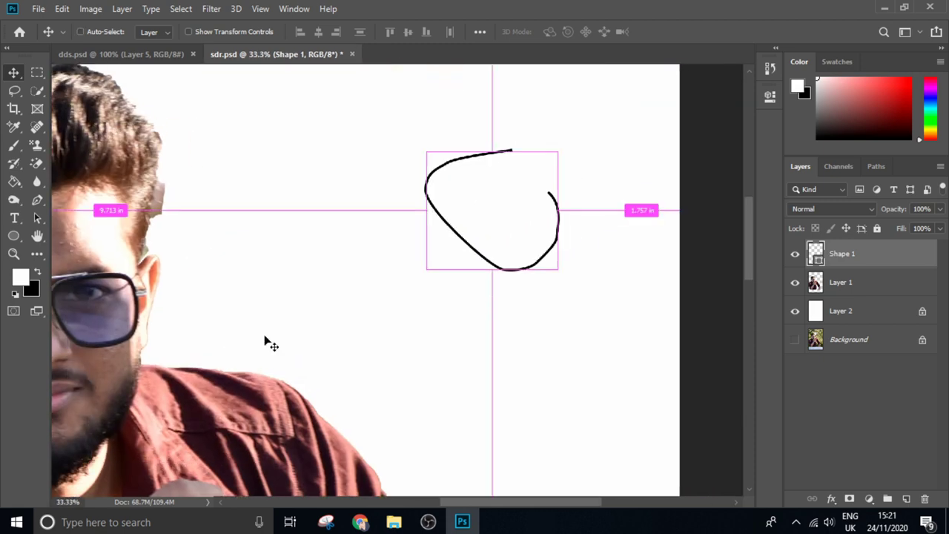
scroll(282, 339, up, 2)
scroll(299, 338, down, 3)
scroll(172, 447, down, 1)
scroll(172, 447, up, 1)
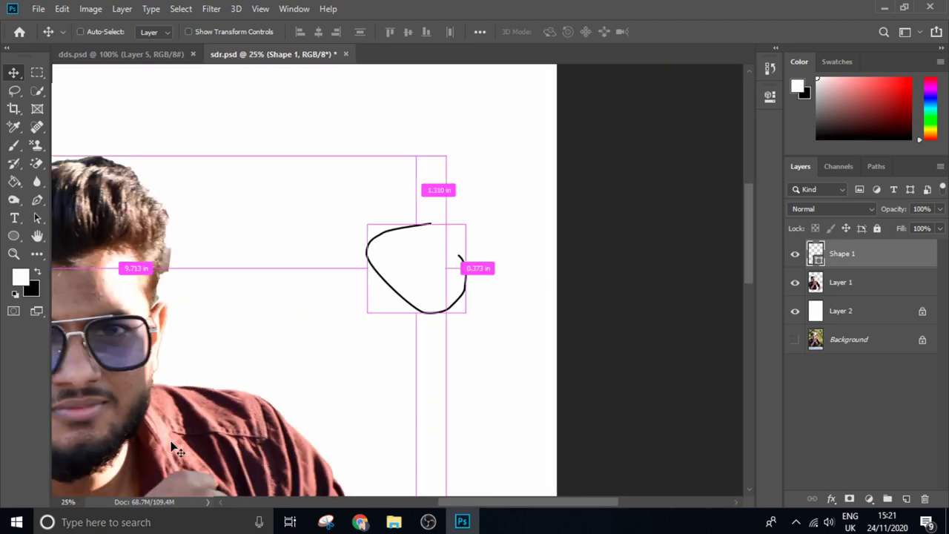
scroll(172, 447, down, 2)
key(ctrl+e)
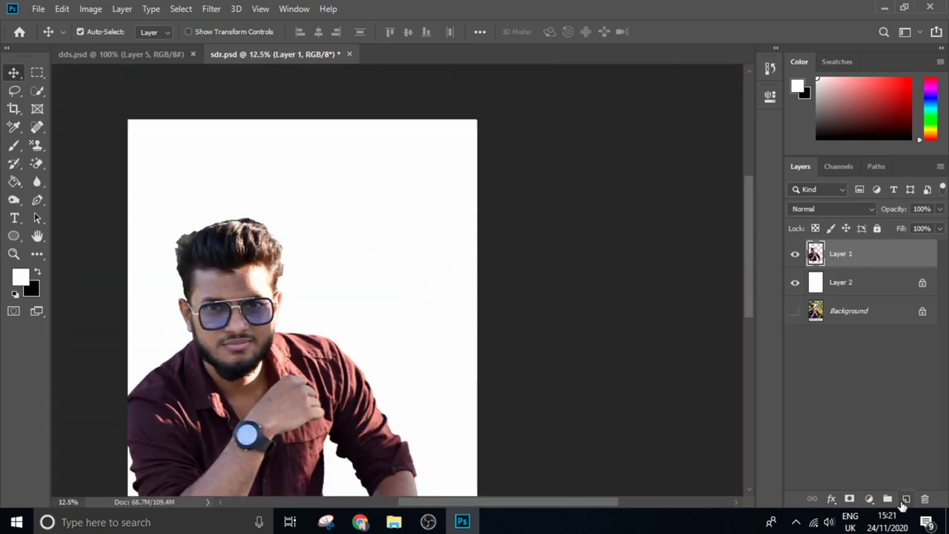
- Add a new empty Layer 3 above the cut-out portrait
click(905, 499)
scroll(474, 126, up, 1)
scroll(475, 123, up, 2)
scroll(396, 313, down, 1)
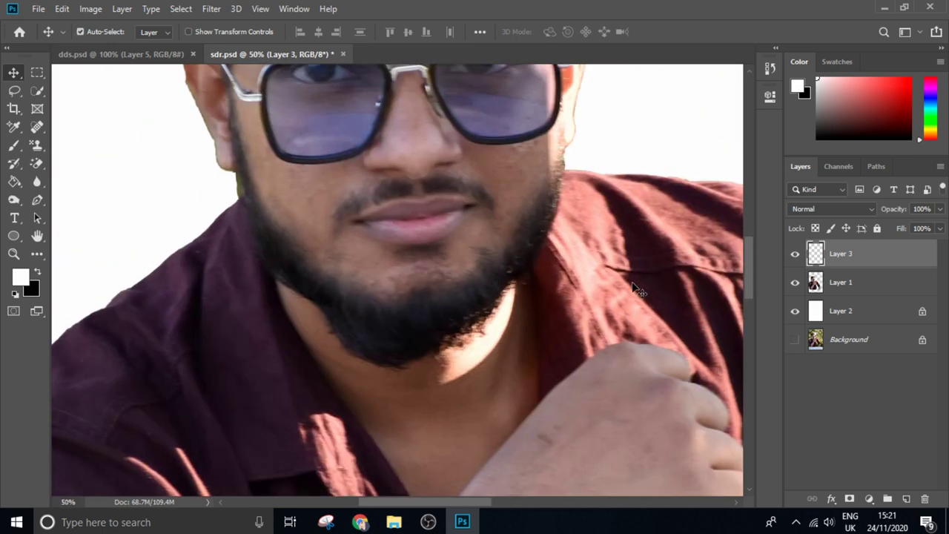
scroll(401, 314, up, 1)
- Start a 4.68 px black outline below the beard, curving down the jaw and neck
key(p)
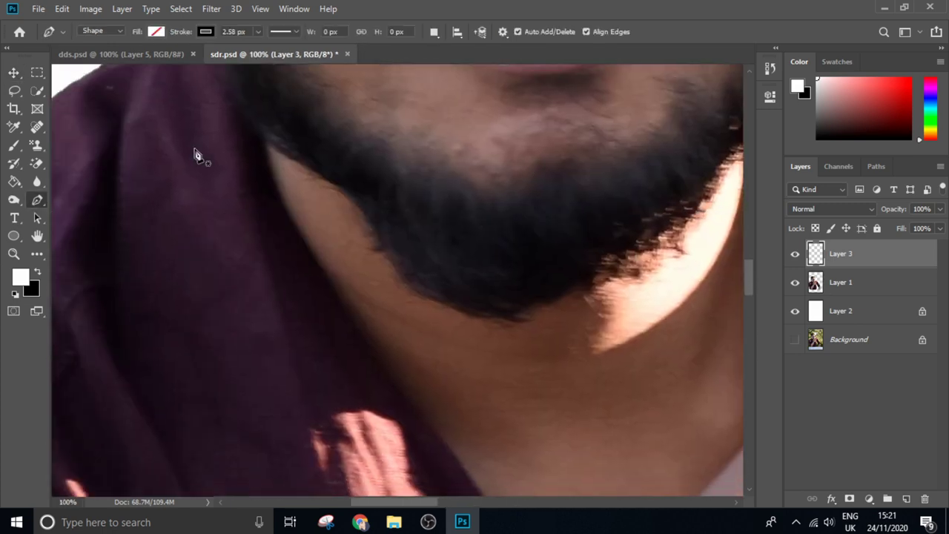
click(428, 431)
scroll(513, 406, down, 2)
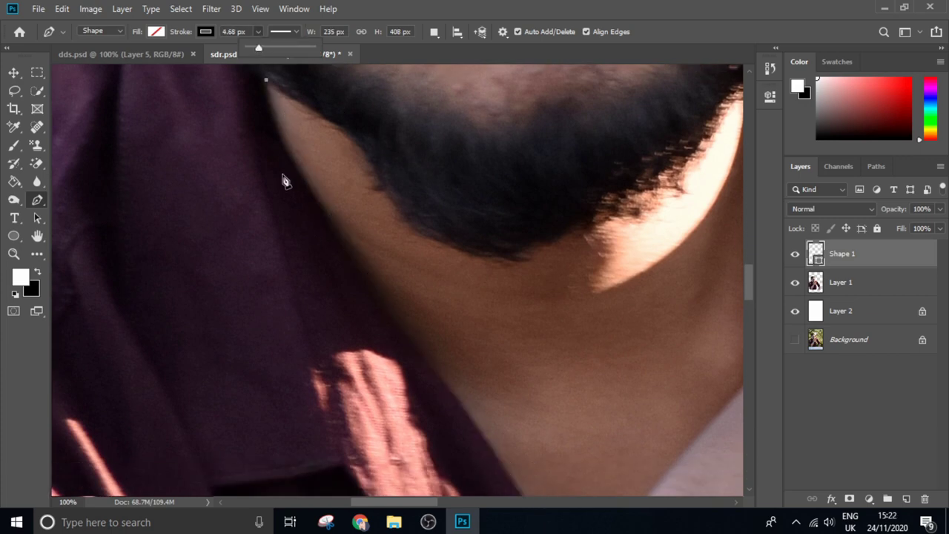
drag(290, 160, 309, 194)
scroll(443, 378, down, 3)
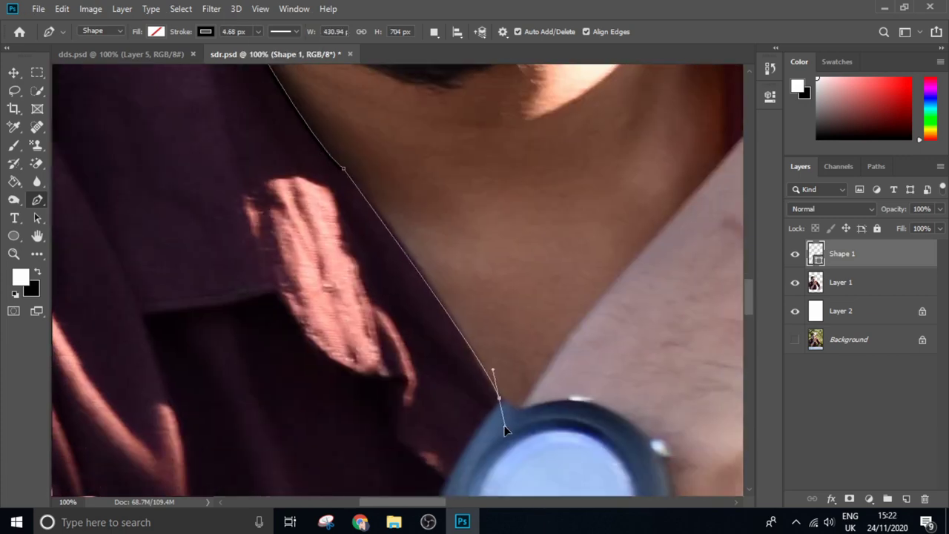
click(494, 392)
scroll(567, 393, up, 3)
click(461, 247)
- Extend the outline up along the top of the hand and over the first knuckle
scroll(462, 247, up, 2)
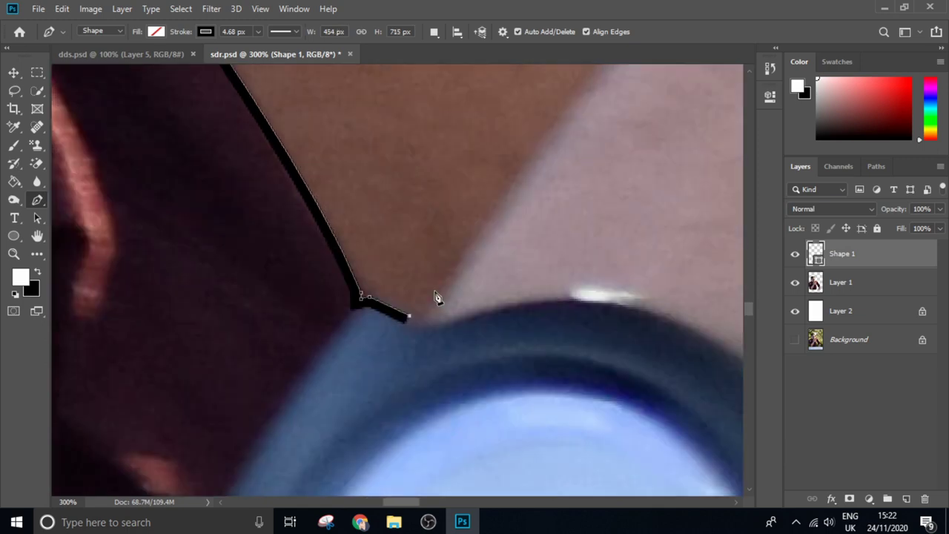
scroll(475, 254, up, 2)
click(587, 99)
scroll(523, 146, down, 5)
scroll(480, 226, up, 2)
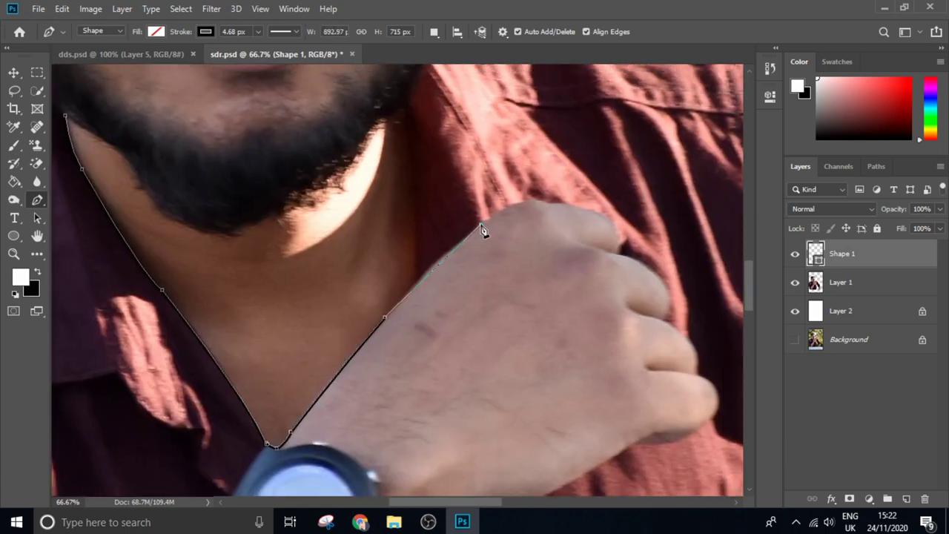
scroll(483, 232, up, 3)
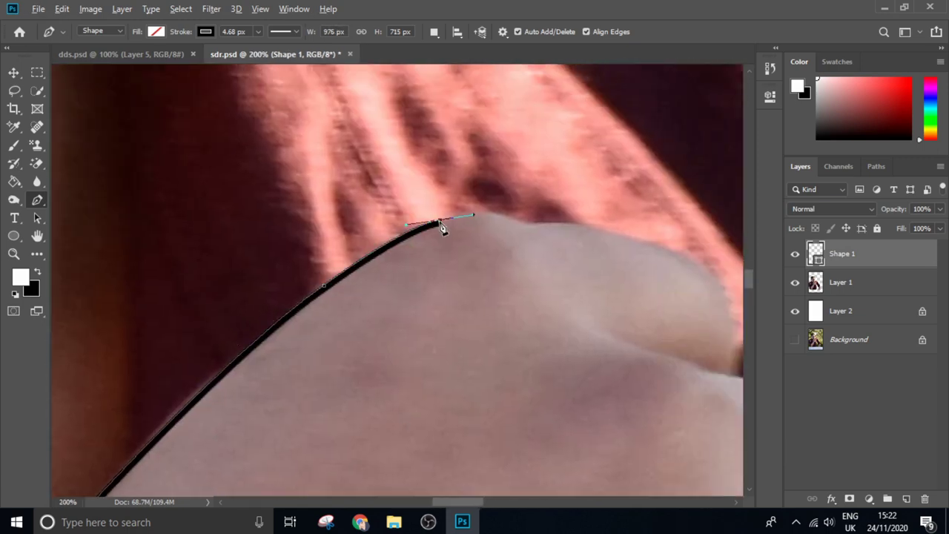
scroll(507, 246, right, 1)
click(465, 226)
scroll(466, 226, right, 2)
scroll(360, 237, right, 1)
drag(509, 269, 567, 313)
- Curve the outline around the fingers and down the side of the fist
scroll(503, 278, down, 2)
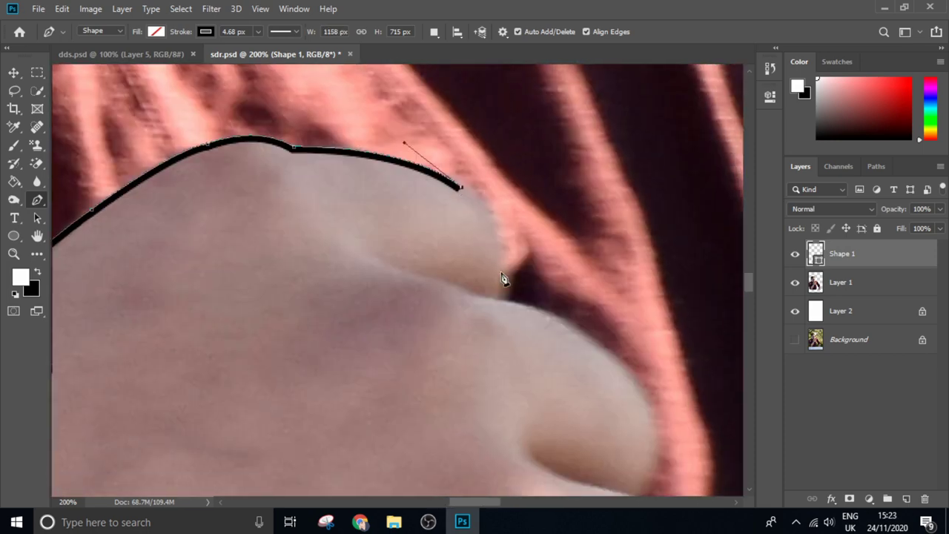
drag(503, 278, 486, 355)
scroll(547, 264, down, 1)
scroll(547, 265, right, 1)
drag(560, 303, 591, 360)
scroll(592, 361, down, 2)
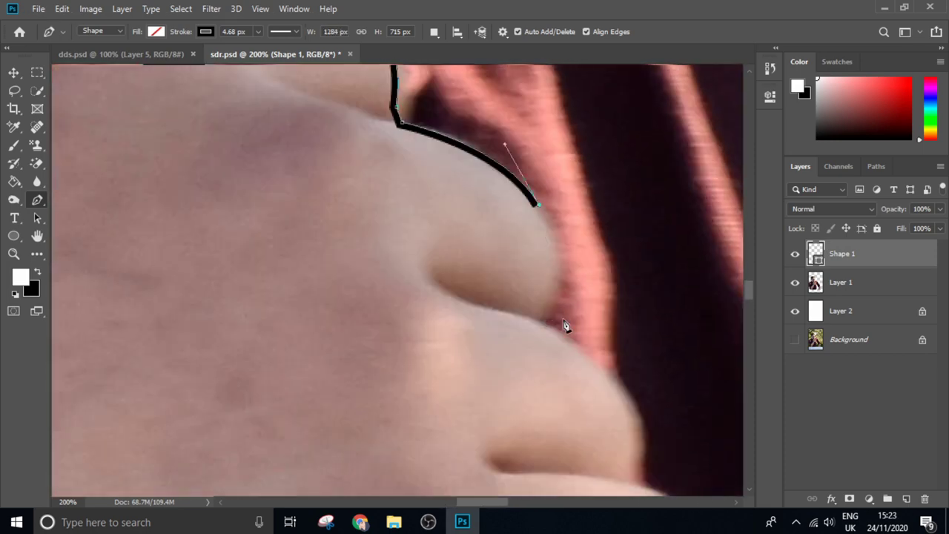
drag(561, 321, 514, 392)
scroll(566, 339, down, 2)
mouse_move(585, 283)
mouse_down()
mouse_move(586, 311)
mouse_move(487, 345)
mouse_up()
- Follow the hand's lower edge with smooth anchors down to the watch
scroll(593, 288, down, 2)
scroll(551, 322, left, 2)
drag(546, 267, 492, 256)
scroll(546, 279, down, 2)
scroll(546, 279, left, 1)
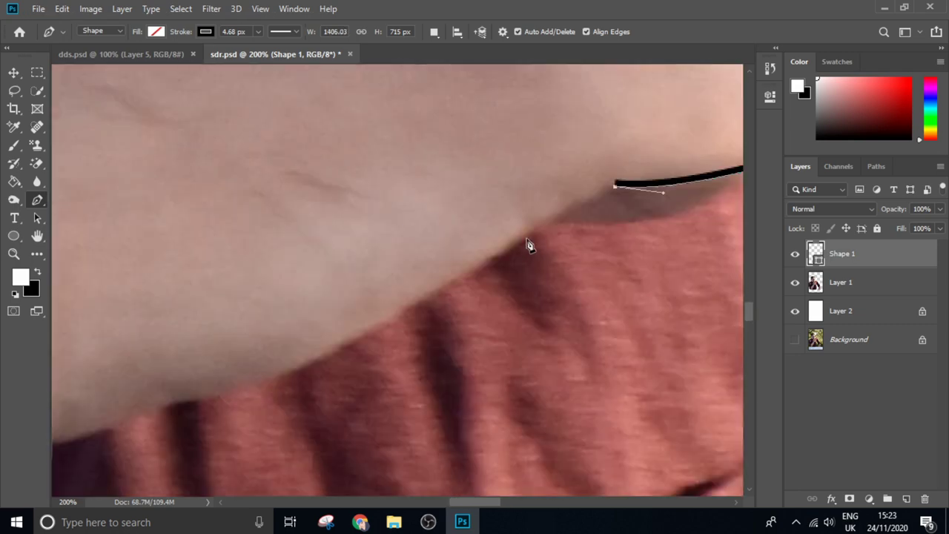
scroll(523, 253, down, 1)
drag(592, 201, 586, 229)
scroll(564, 284, down, 2)
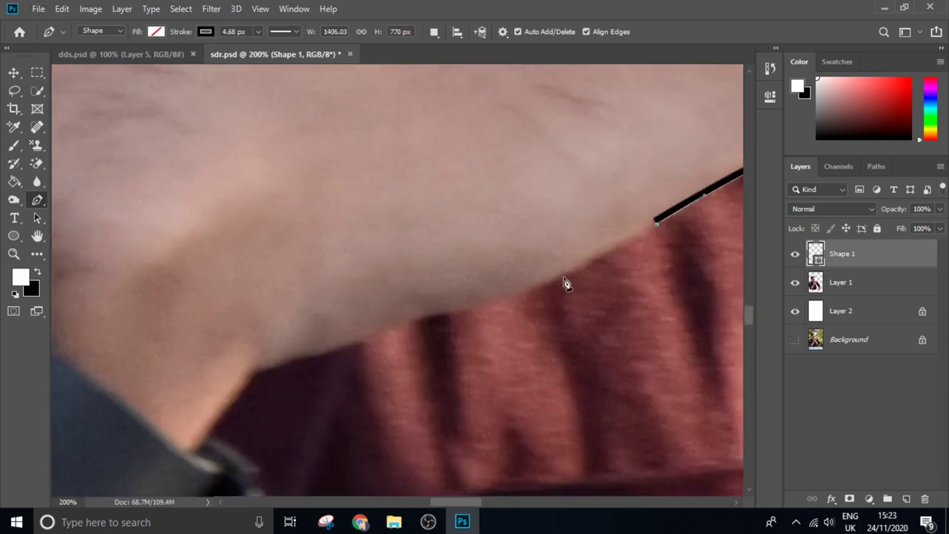
scroll(419, 337, down, 2)
scroll(419, 337, left, 4)
drag(420, 304, 398, 312)
scroll(423, 314, down, 2)
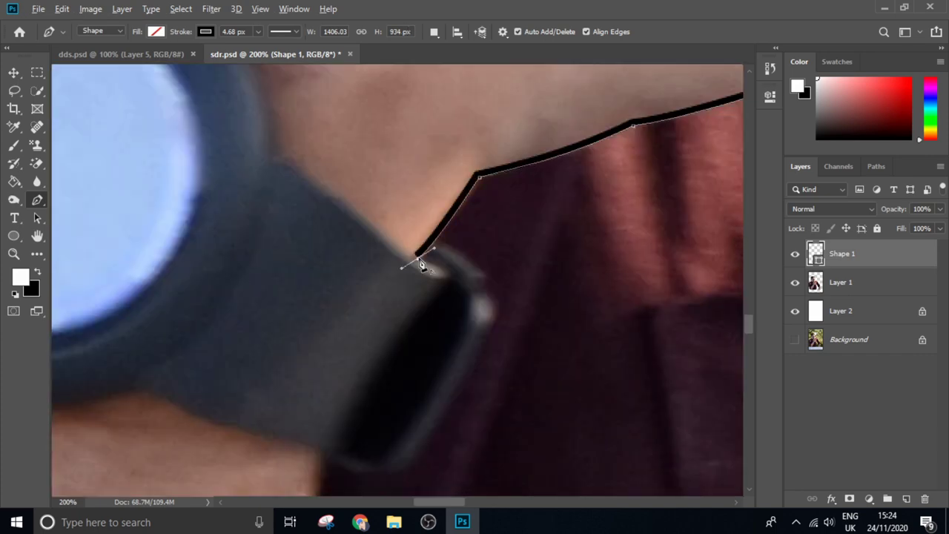
- Add a new empty layer above the finished fist outline
click(906, 498)
scroll(254, 153, down, 3)
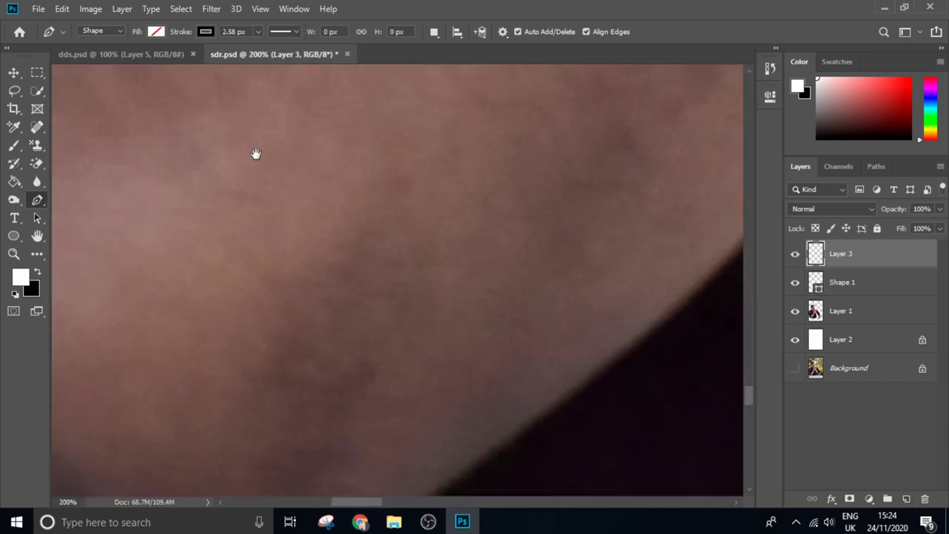
scroll(123, 470, down, 3)
- Set the new outline's stroke to 4.68 px and trace it along the watch strap edge
scroll(487, 227, up, 3)
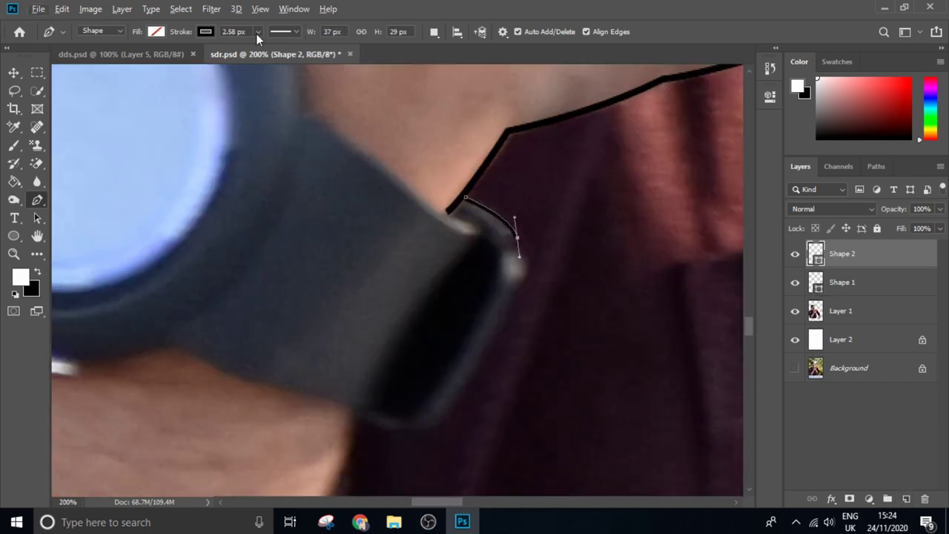
drag(262, 50, 258, 48)
drag(527, 282, 529, 291)
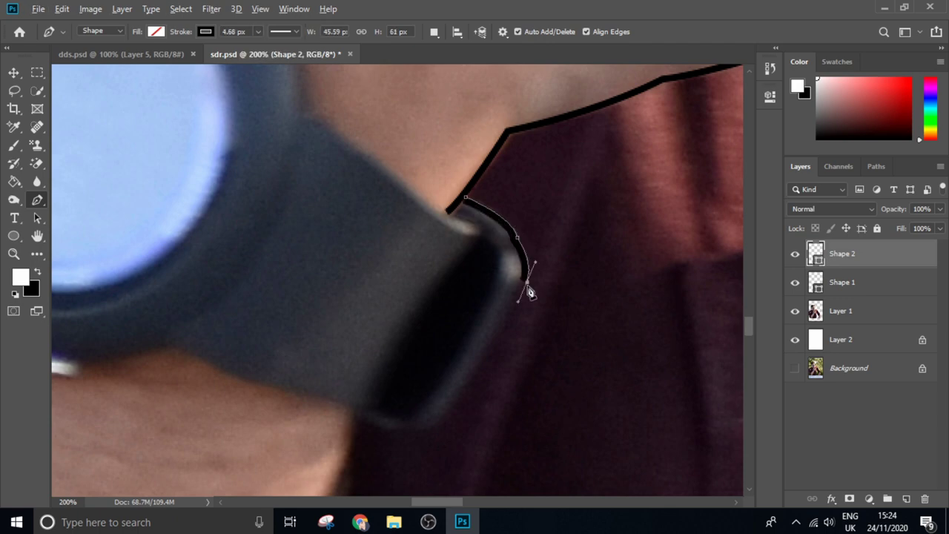
scroll(504, 318, down, 2)
click(572, 231)
click(487, 338)
click(424, 330)
scroll(445, 274, down, 2)
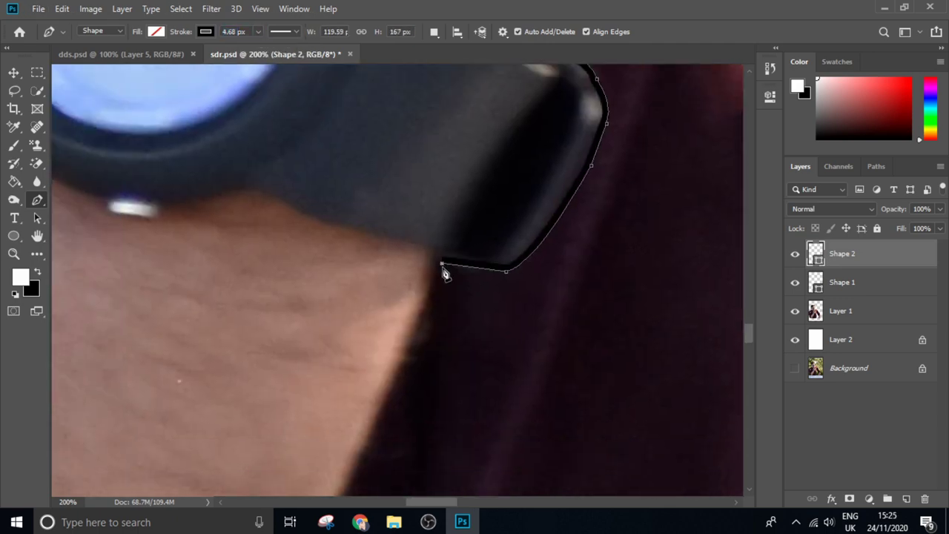
scroll(442, 293, down, 2)
click(424, 360)
- Continue the outline down and around the lower curve of the forearm
scroll(494, 271, down, 3)
scroll(381, 313, down, 3)
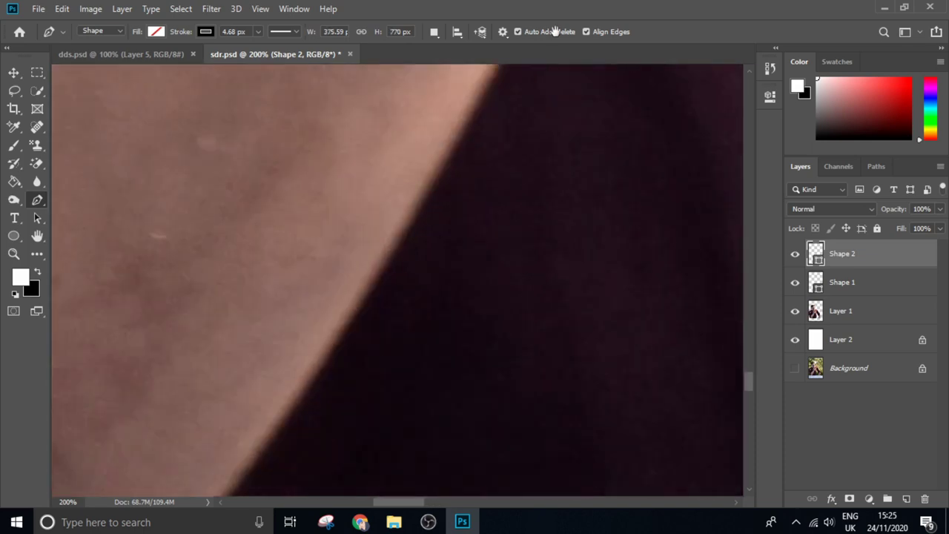
drag(350, 295, 232, 355)
scroll(309, 321, down, 3)
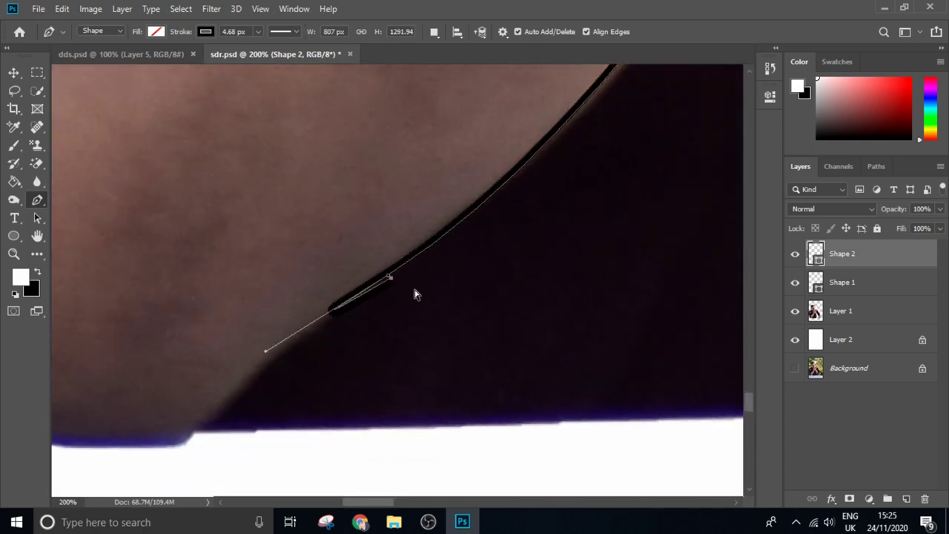
scroll(416, 292, down, 2)
scroll(352, 332, left, 3)
drag(297, 316, 186, 275)
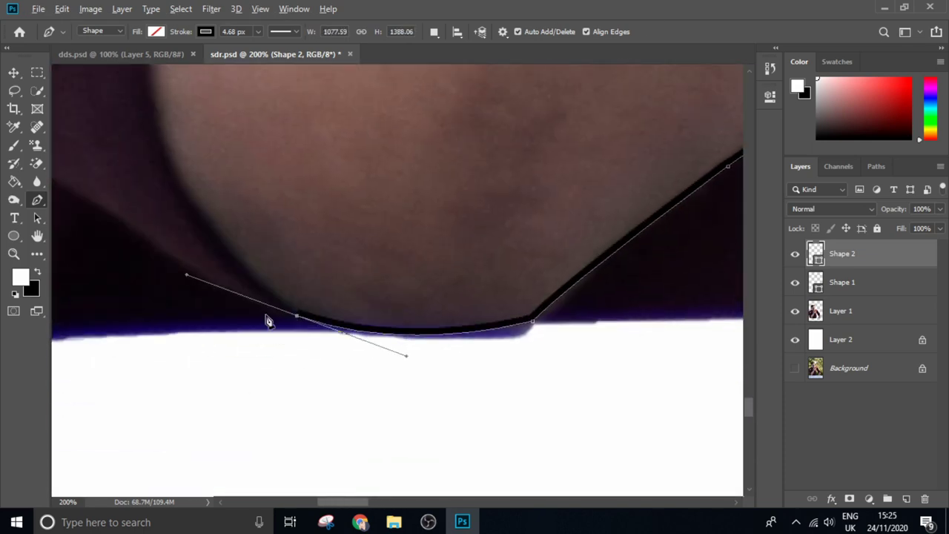
scroll(265, 317, up, 2)
drag(281, 195, 266, 104)
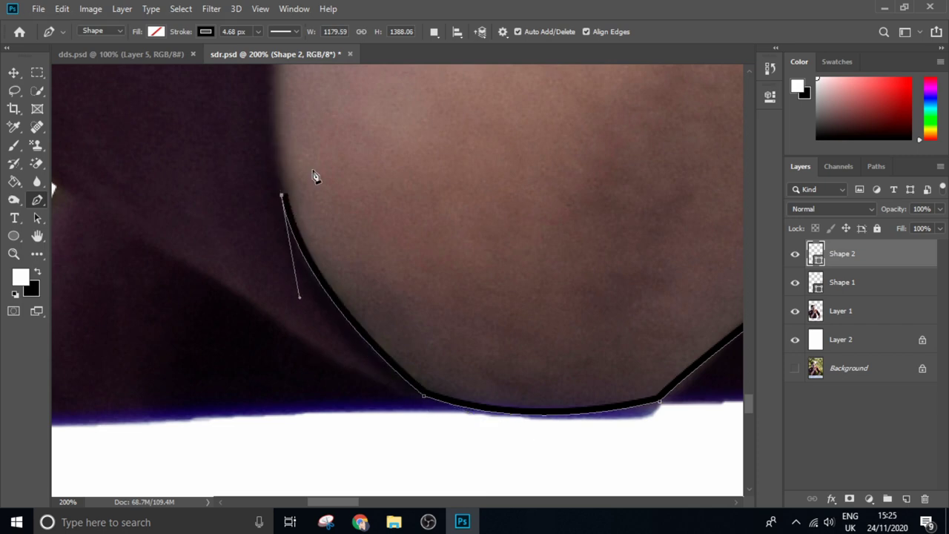
scroll(326, 178, up, 3)
drag(341, 137, 348, 97)
scroll(340, 297, up, 4)
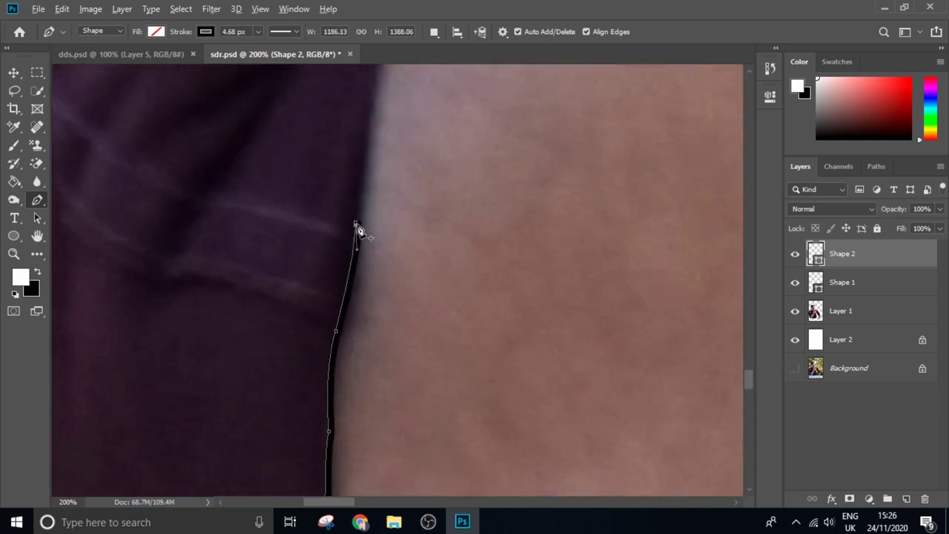
scroll(358, 230, up, 4)
scroll(475, 182, up, 3)
- Trace the outline up the forearm's edge and curve it back toward the watch
drag(504, 186, 561, 175)
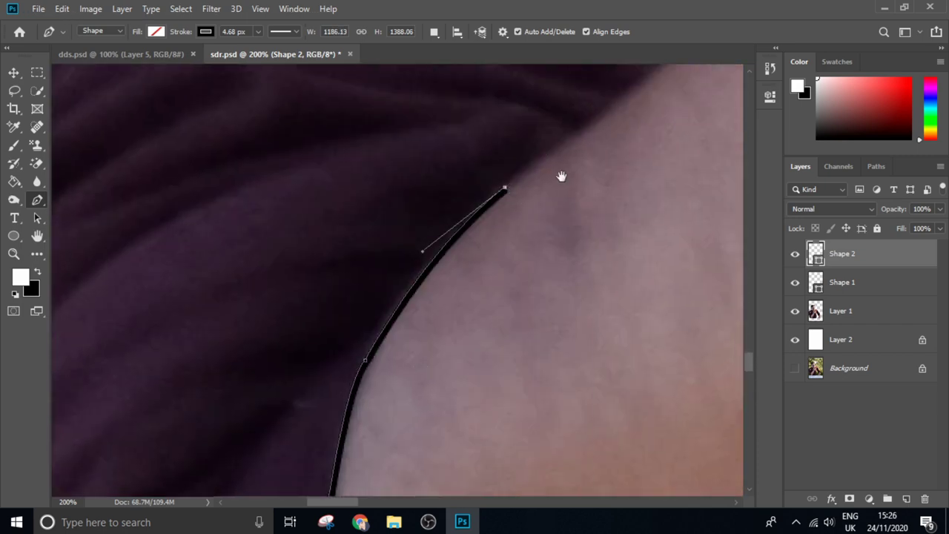
scroll(541, 189, up, 2)
scroll(556, 178, up, 3)
scroll(578, 167, right, 3)
click(584, 161)
scroll(534, 170, up, 5)
scroll(533, 170, right, 4)
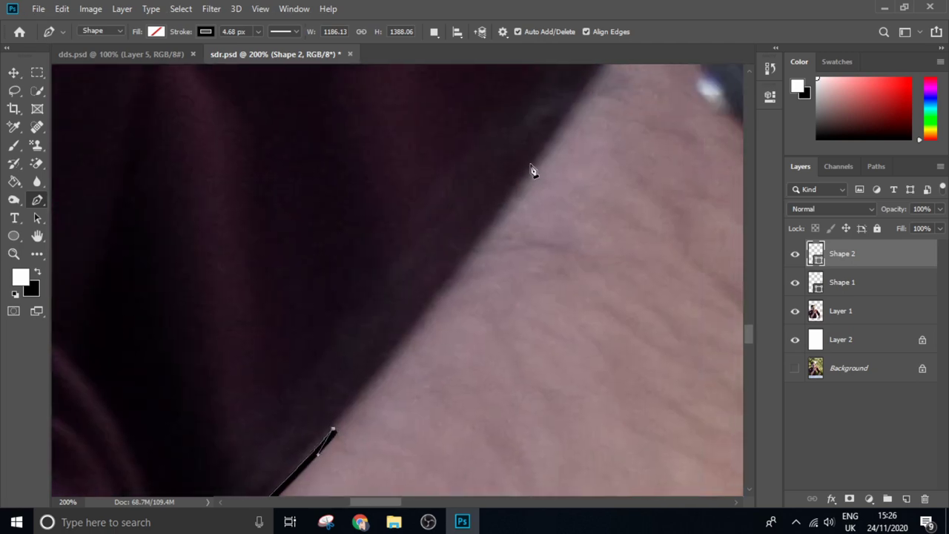
click(547, 159)
mouse_move(547, 159)
mouse_down()
mouse_move(512, 182)
mouse_move(482, 269)
mouse_move(413, 305)
mouse_up()
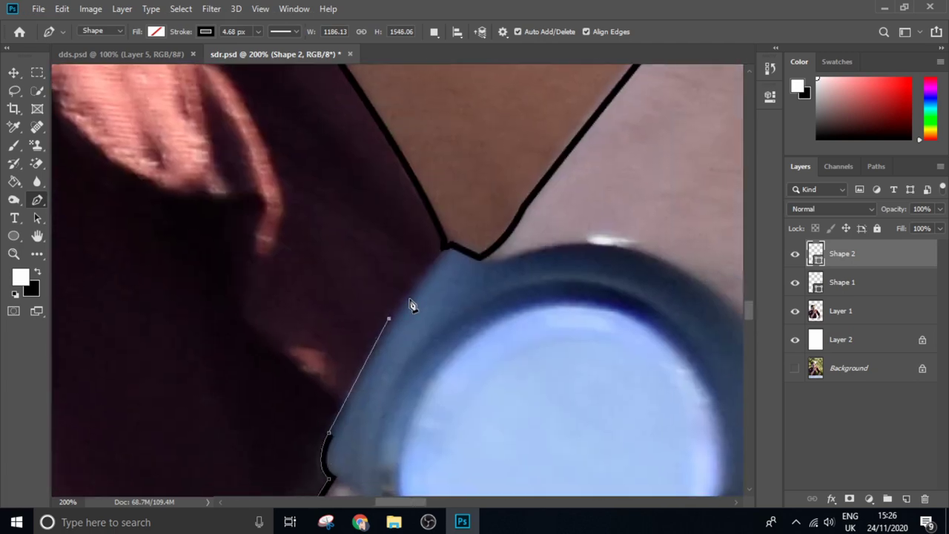
- Draw a short third outline, Shape 3, beside the arm outlines
click(906, 499)
key(ctrl+0)
key(ctrl+minus)
key(ctrl+s)
key(ctrl+plus)
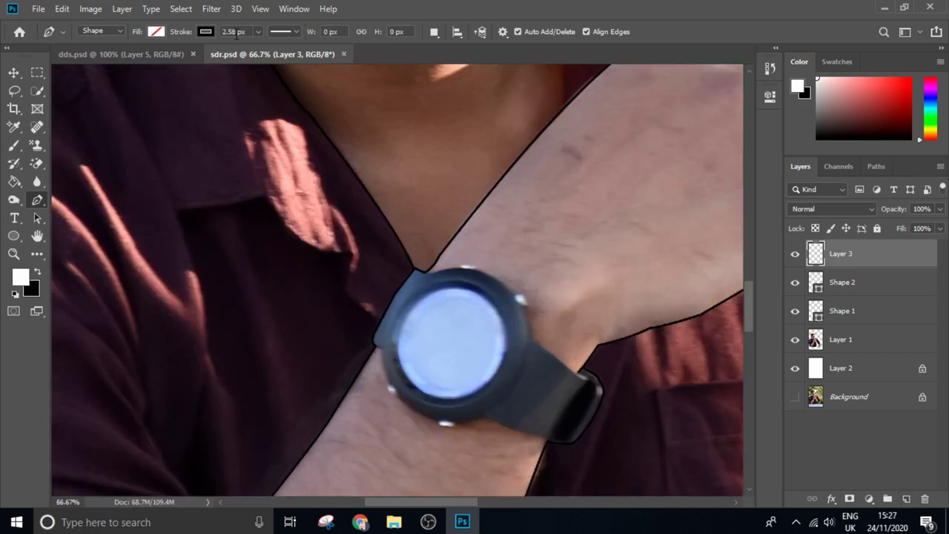
drag(542, 225, 561, 339)
key(ctrl+plus)
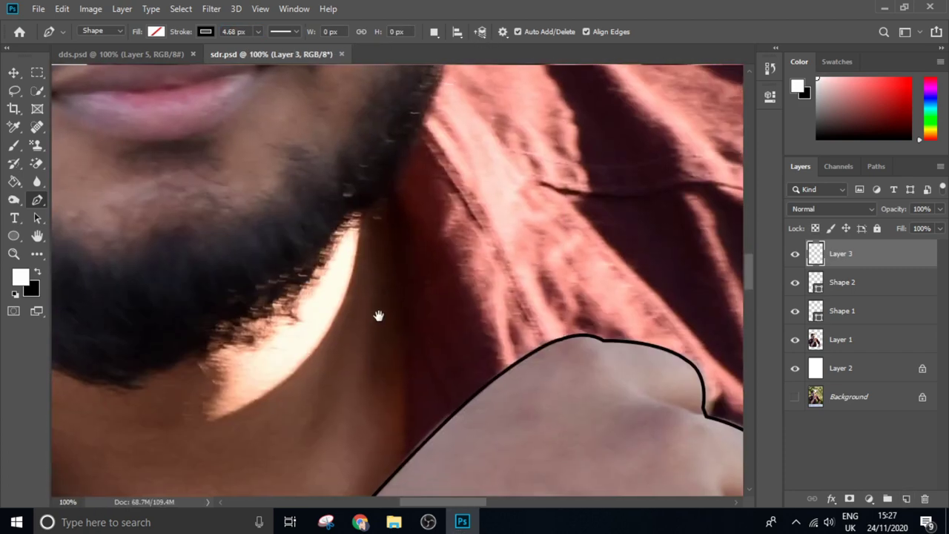
click(386, 196)
click(403, 455)
- Add an empty layer, load Layer 1's silhouette as a selection, and set black foreground
click(905, 498)
key(ctrl+minus)
key(ctrl+minus)
key(ctrl+minus)
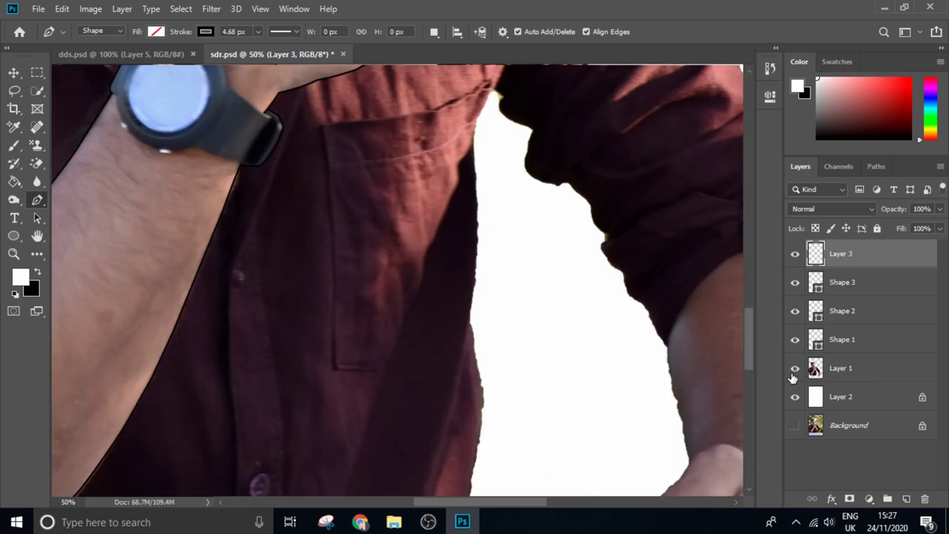
key(ctrl+minus)
ctrl+click(816, 367)
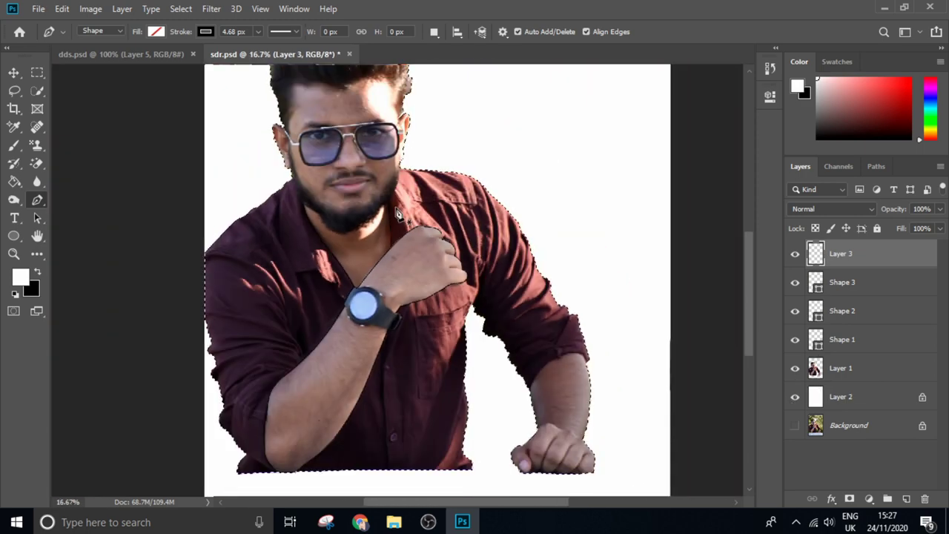
key(l)
right_click(343, 97)
click(381, 277)
click(561, 110)
click(795, 367)
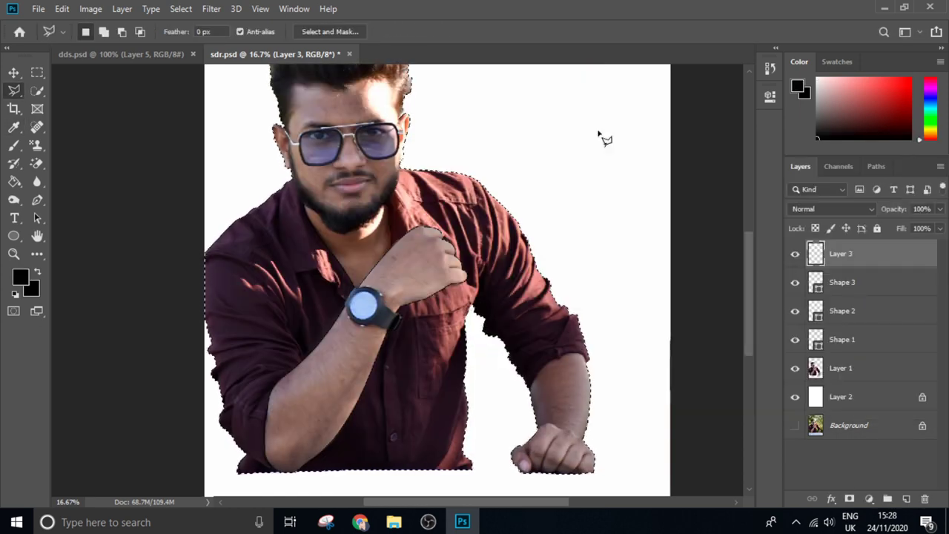
- Hide the portrait photo to view the outlines and switch to the standard Eraser Tool
click(794, 367)
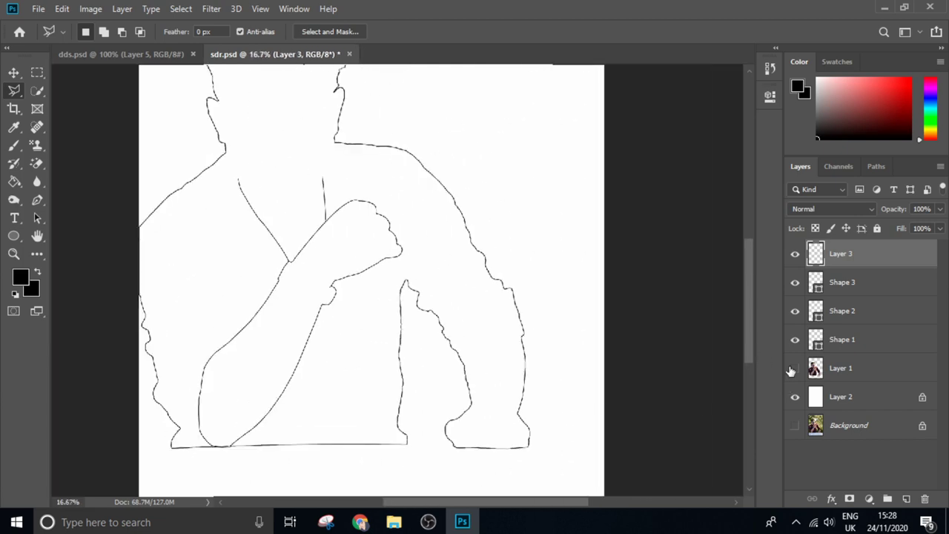
click(794, 367)
click(794, 368)
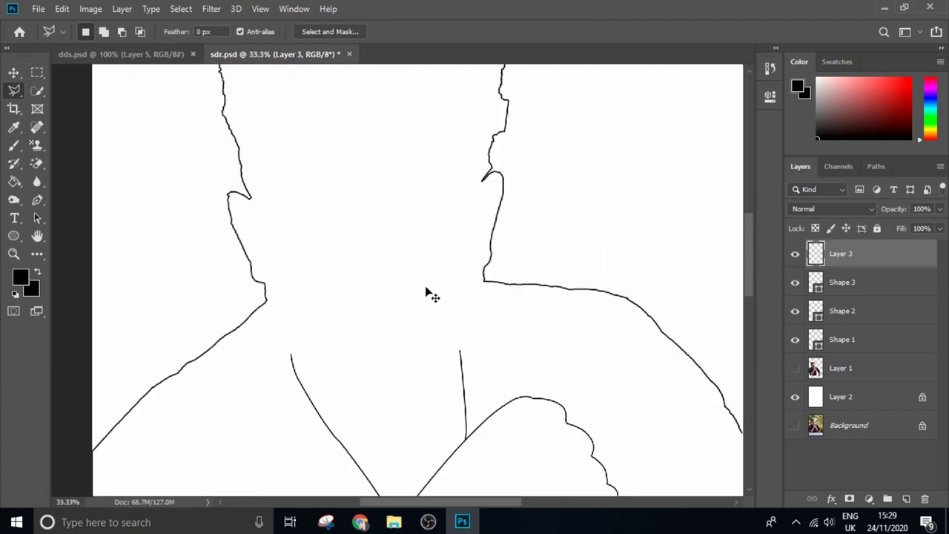
scroll(427, 292, up, 4)
click(37, 163)
click(74, 164)
right_click(252, 280)
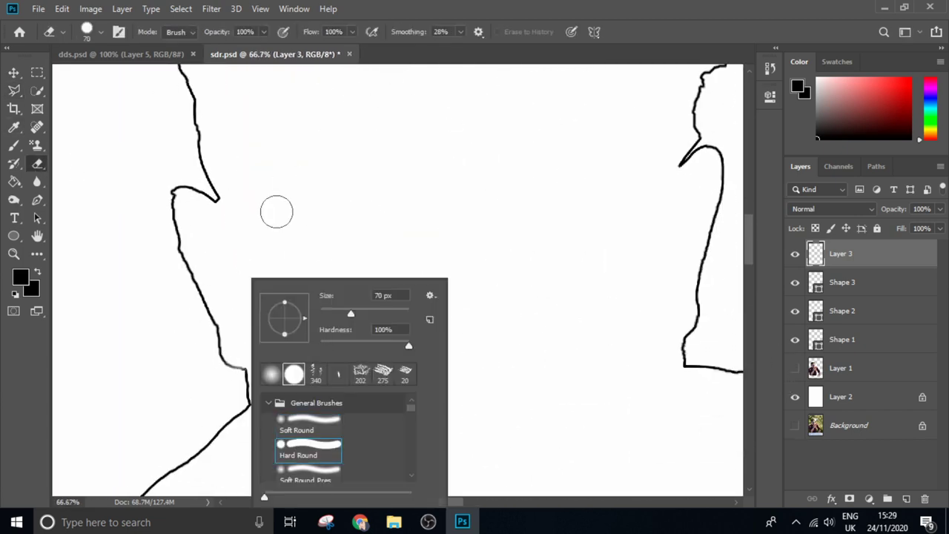
mouse_move(275, 210)
mouse_down()
mouse_move(206, 192)
mouse_move(237, 318)
mouse_move(252, 99)
mouse_up()
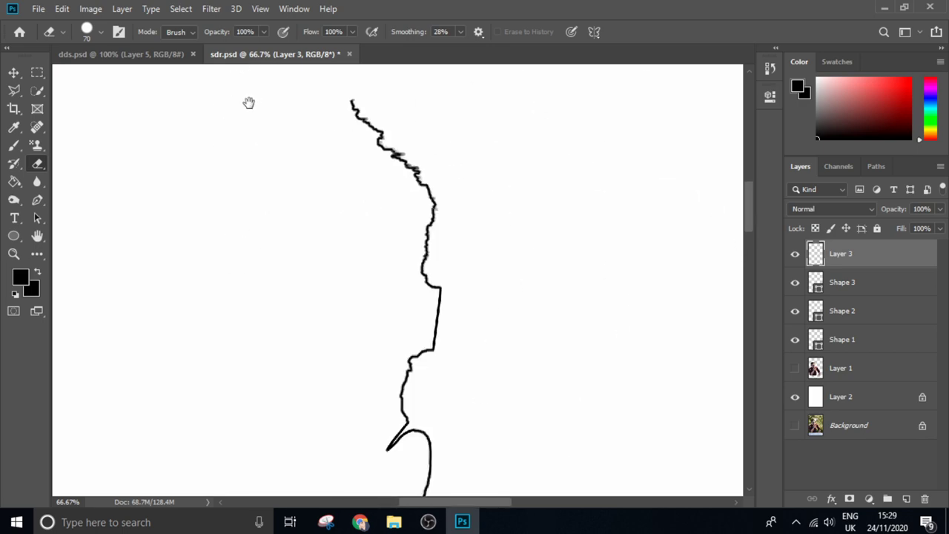
- Merge Shapes 1–3 into Layer 3 with Ctrl+E and show the portrait photo again
key(ctrl+minus)
key(ctrl+e)
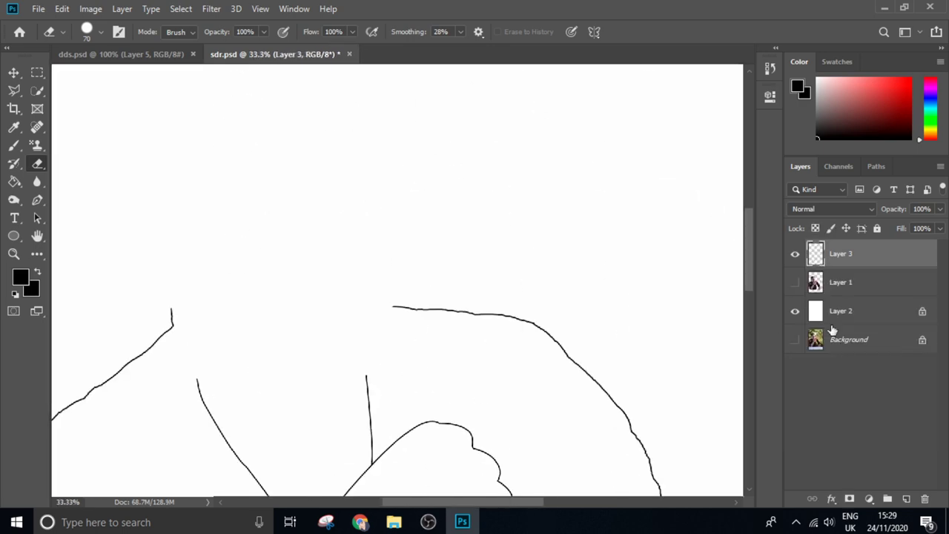
click(795, 282)
key(ctrl+plus)
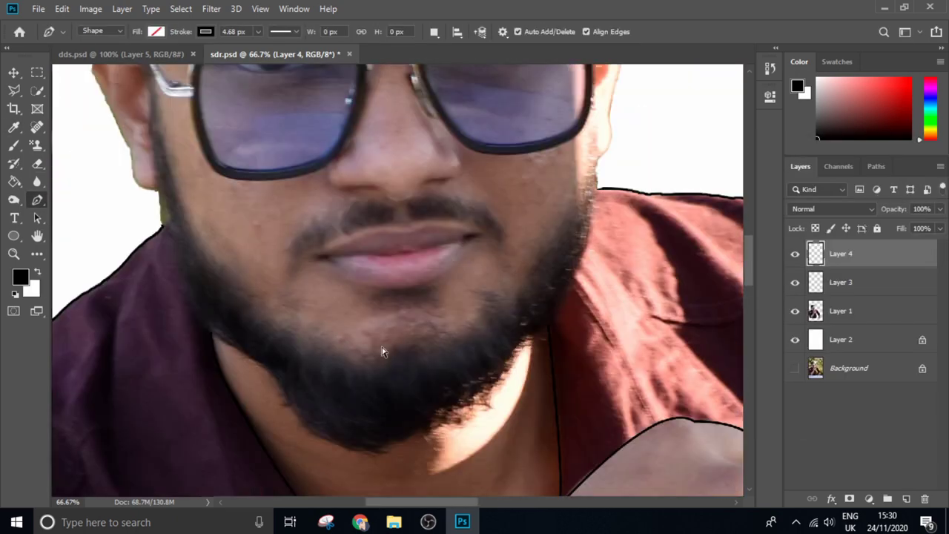
- Trace the glasses' temple arm from the ear to the hinge with 4.68 px black paths
key(ctrl+plus)
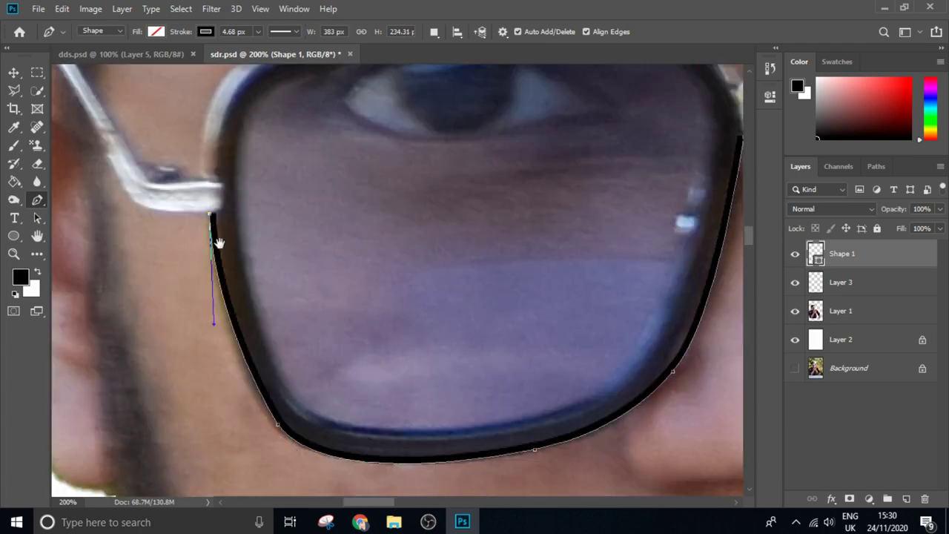
drag(325, 227, 306, 184)
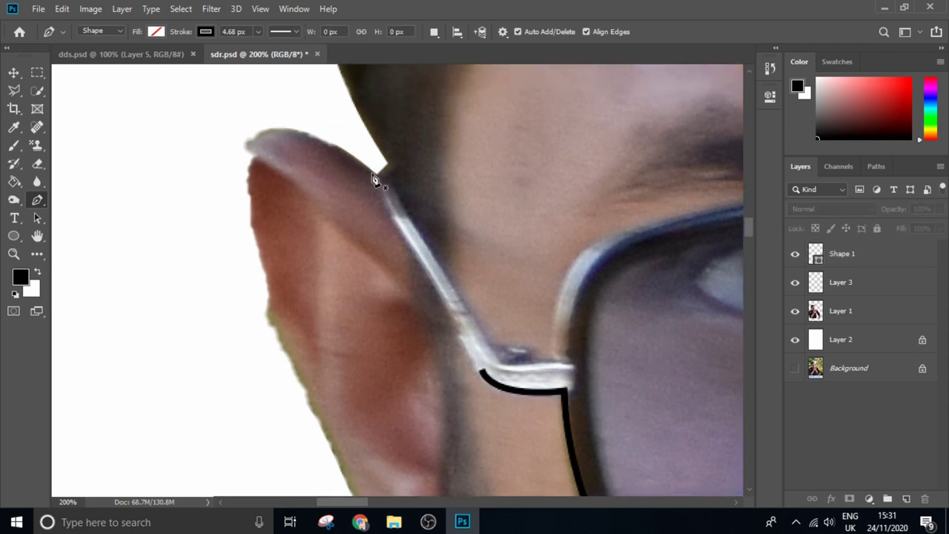
click(370, 175)
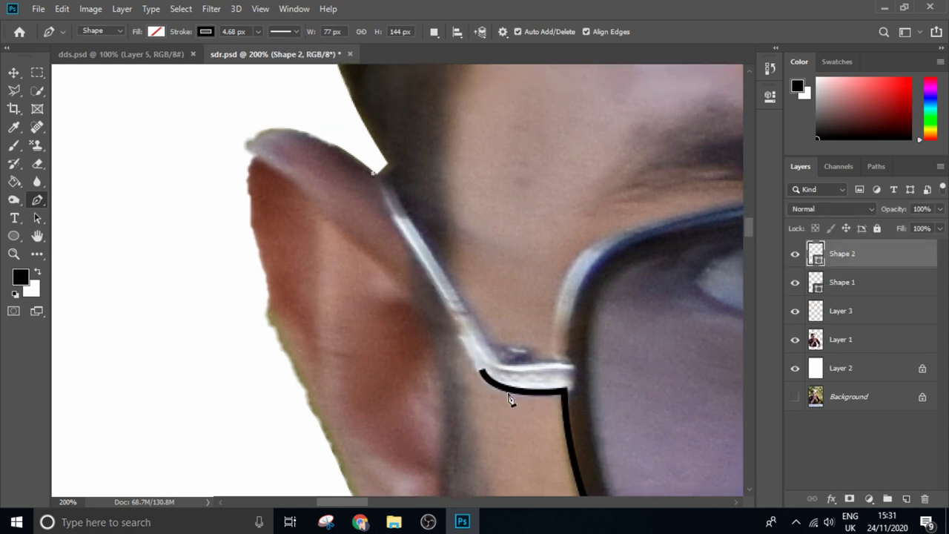
click(453, 335)
click(383, 173)
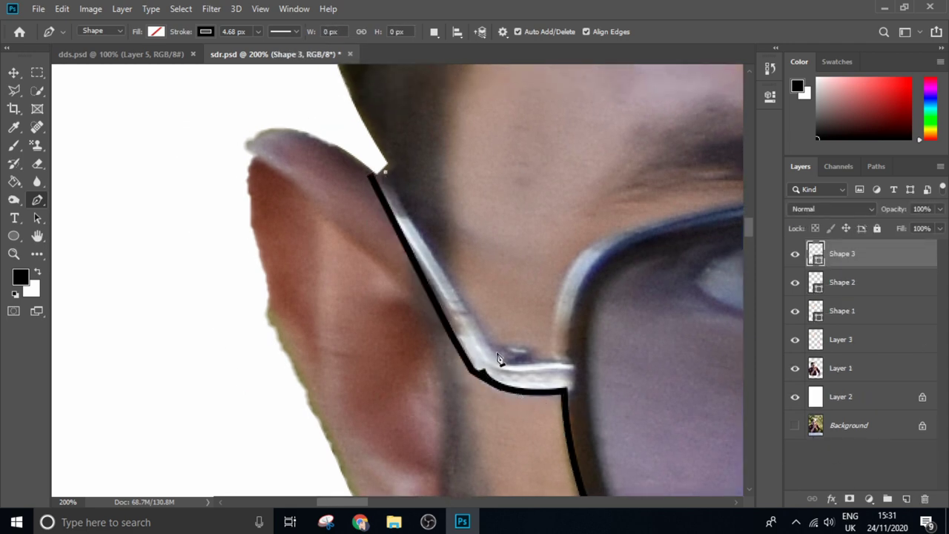
click(492, 357)
click(599, 239)
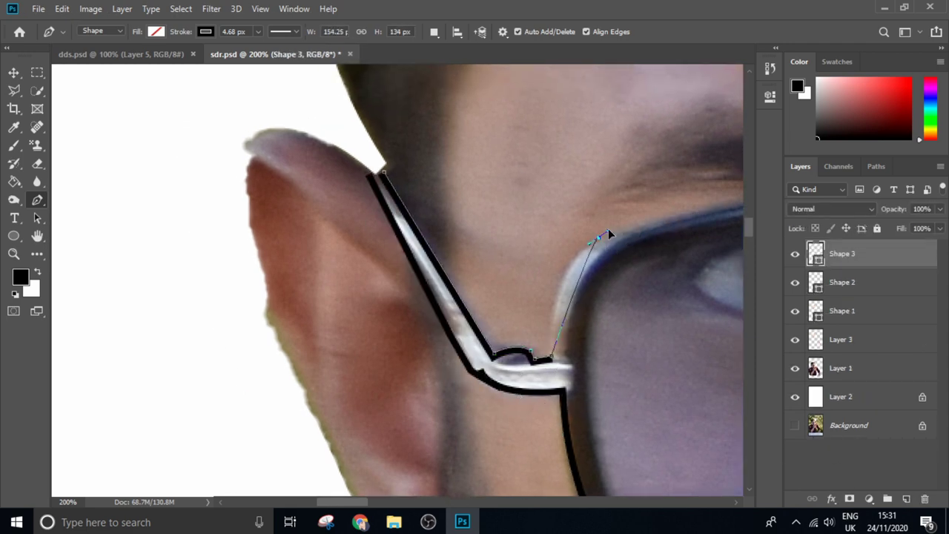
- Outline the glasses' rim and top bar with a curved black path
scroll(546, 264, right, 5)
scroll(546, 265, up, 2)
drag(568, 259, 629, 259)
alt+click(574, 257)
scroll(575, 257, right, 8)
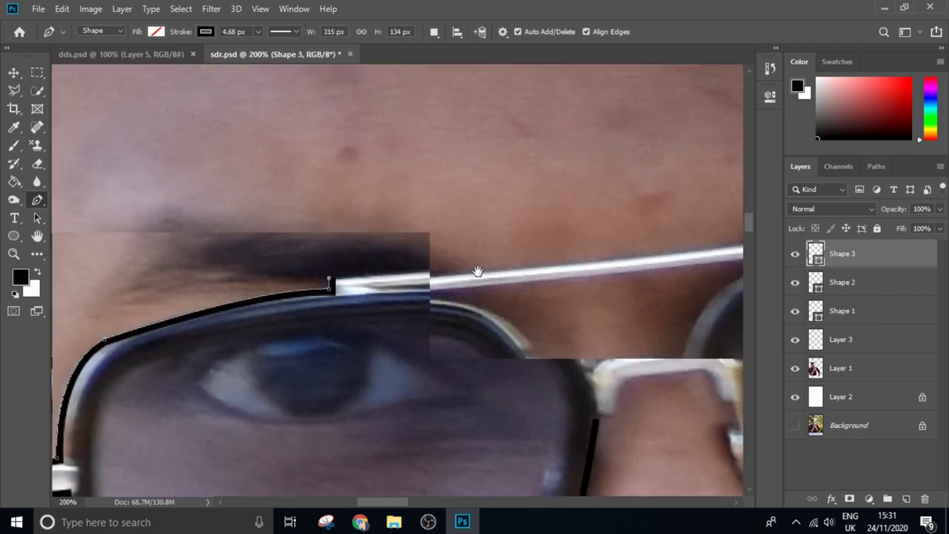
scroll(523, 277, right, 4)
click(599, 265)
scroll(598, 264, right, 1)
scroll(583, 275, right, 4)
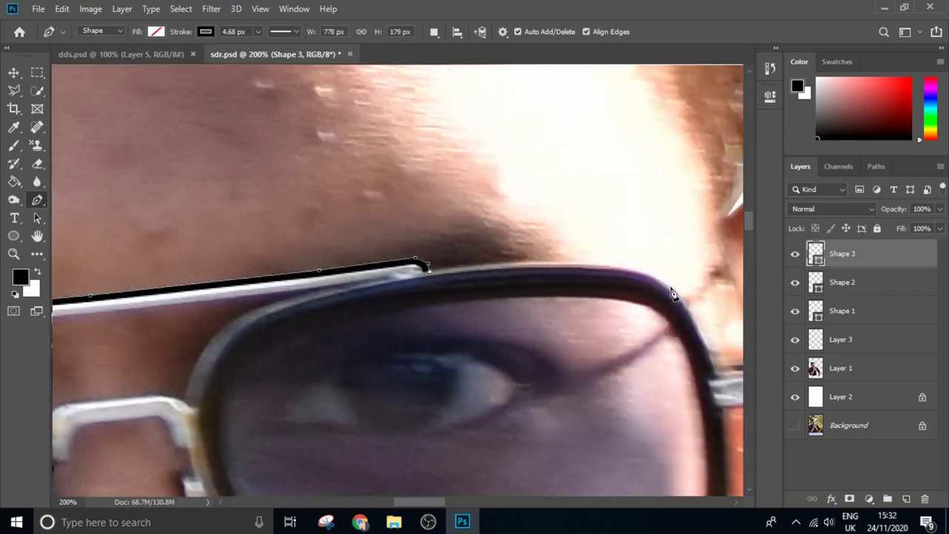
drag(673, 286, 719, 326)
- Trace the far-side hinge and begin a curve around its bottom
scroll(539, 262, right, 5)
scroll(539, 263, down, 3)
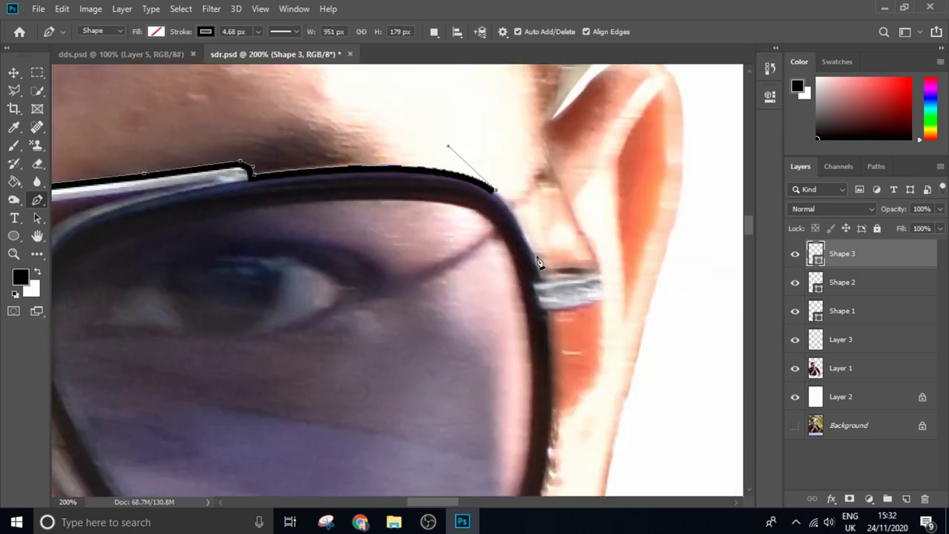
click(585, 264)
scroll(521, 280, right, 4)
scroll(521, 280, up, 2)
scroll(500, 252, up, 1)
click(544, 199)
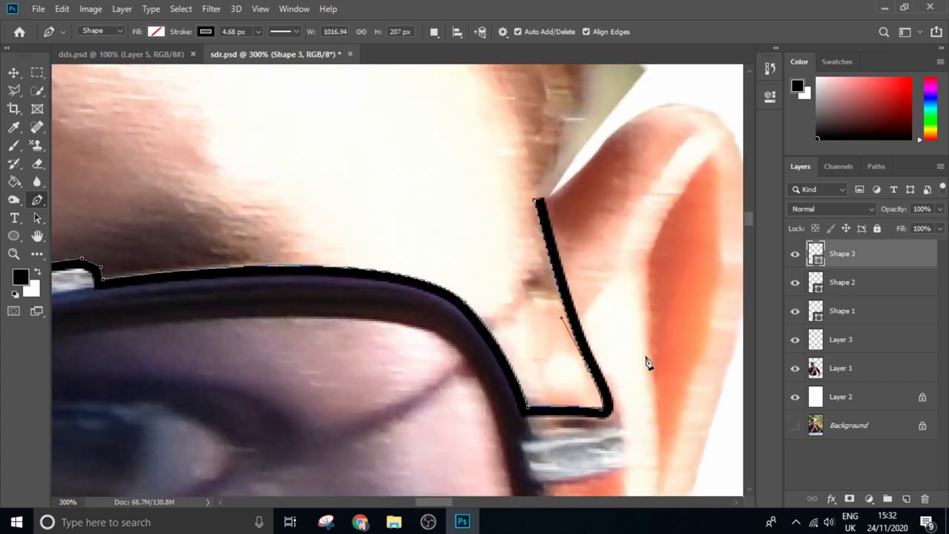
scroll(598, 369, down, 2)
drag(485, 331, 563, 335)
- Trace the right lens's lower rim up toward the bridge, then outline the temple arm
scroll(519, 333, down, 2)
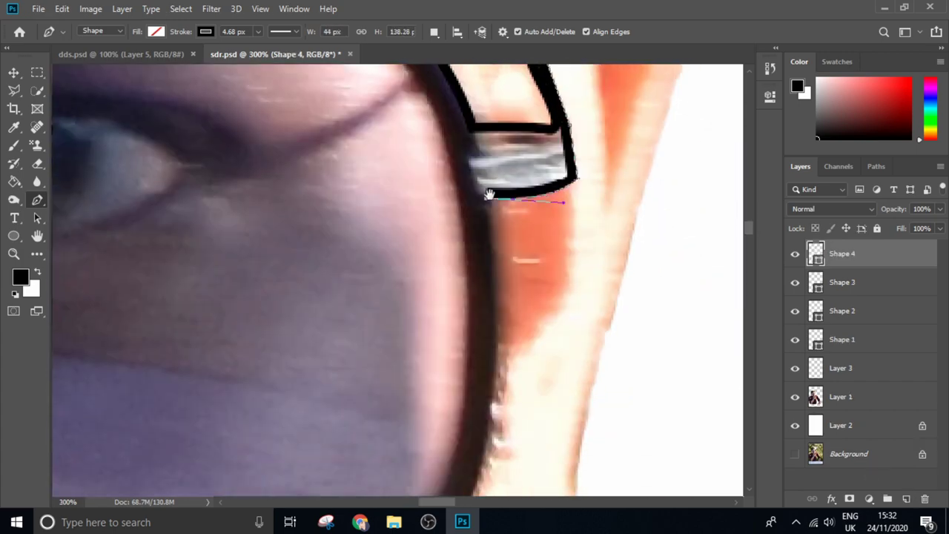
scroll(493, 413, down, 4)
scroll(493, 412, up, 4)
scroll(482, 245, down, 2)
scroll(482, 245, left, 1)
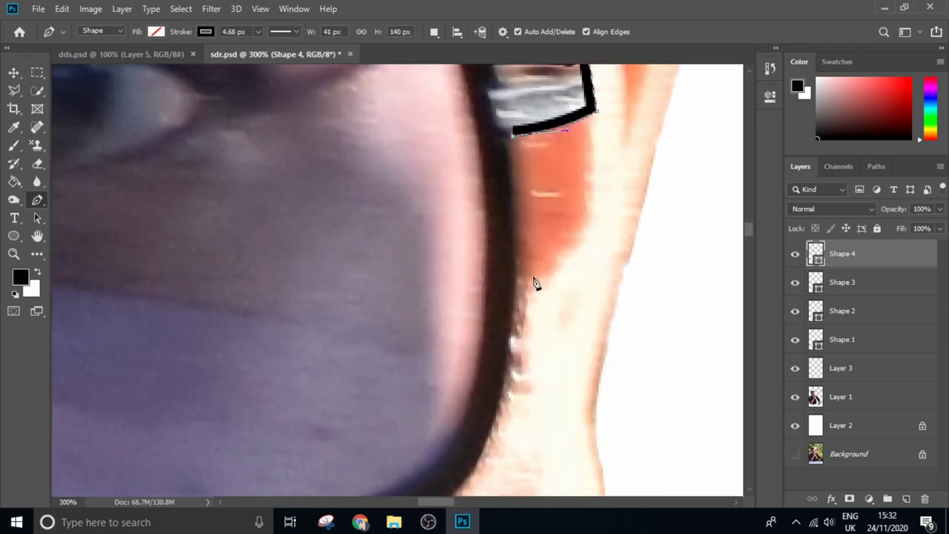
drag(519, 363, 497, 436)
drag(482, 384, 502, 394)
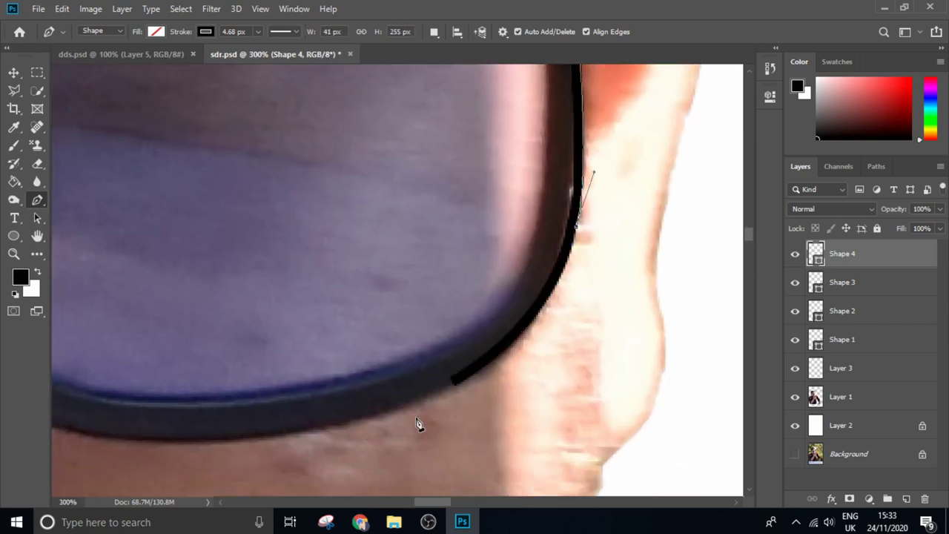
scroll(538, 319, down, 3)
mouse_move(342, 323)
mouse_down()
mouse_move(309, 335)
mouse_move(275, 250)
mouse_up()
scroll(309, 335, left, 5)
scroll(297, 341, up, 2)
click(238, 215)
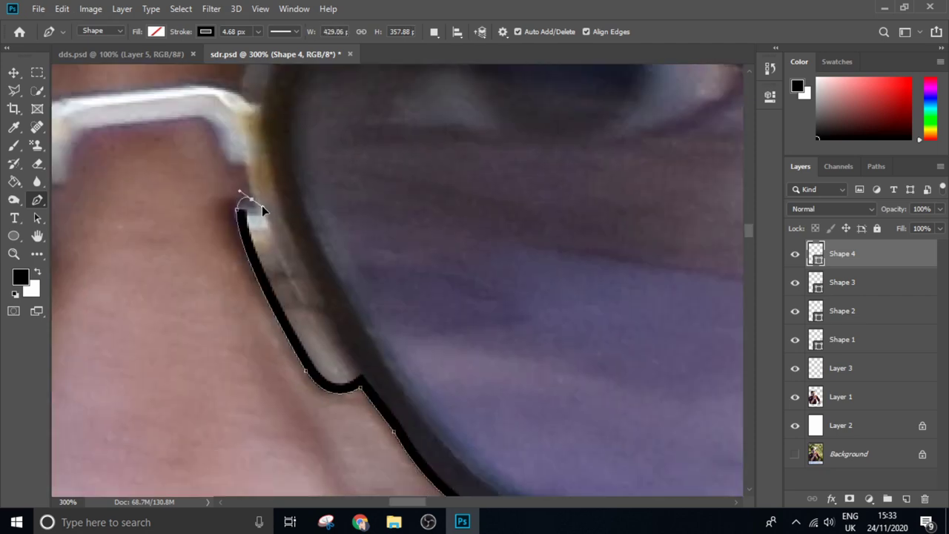
scroll(328, 301, up, 3)
scroll(328, 300, left, 2)
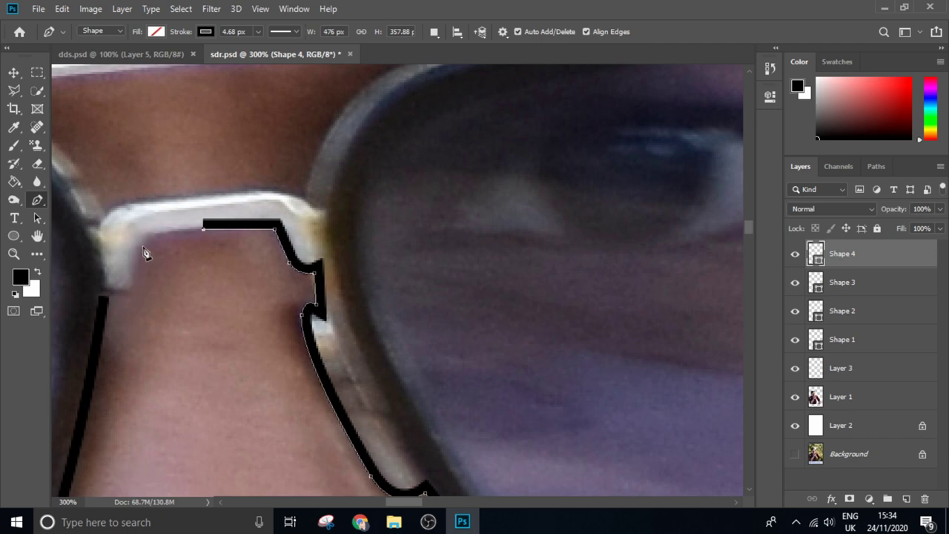
click(107, 301)
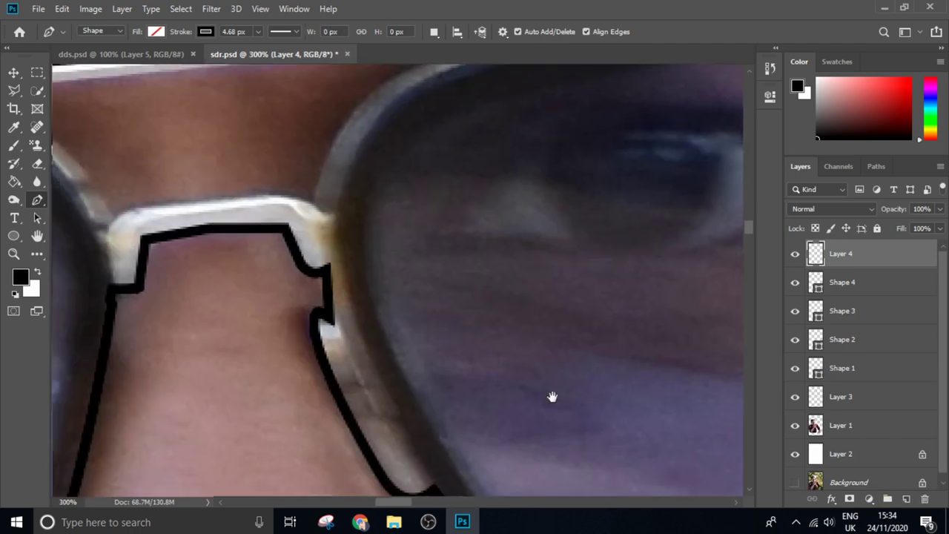
scroll(550, 396, up, 3)
scroll(148, 272, right, 5)
click(547, 222)
- Draw a new black line curving along the lens rim up to the temple and commit it
scroll(547, 222, left, 5)
scroll(547, 222, down, 2)
click(180, 212)
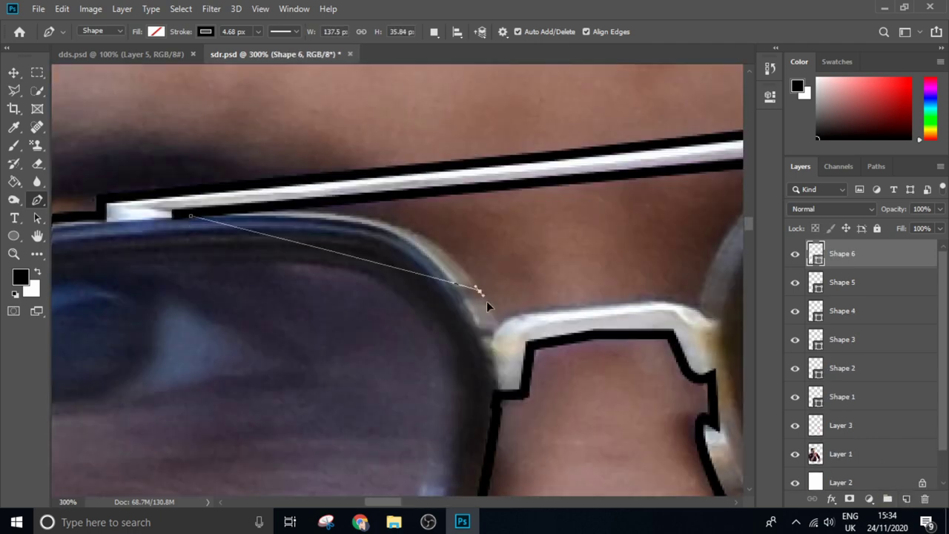
drag(483, 290, 540, 403)
scroll(540, 402, right, 2)
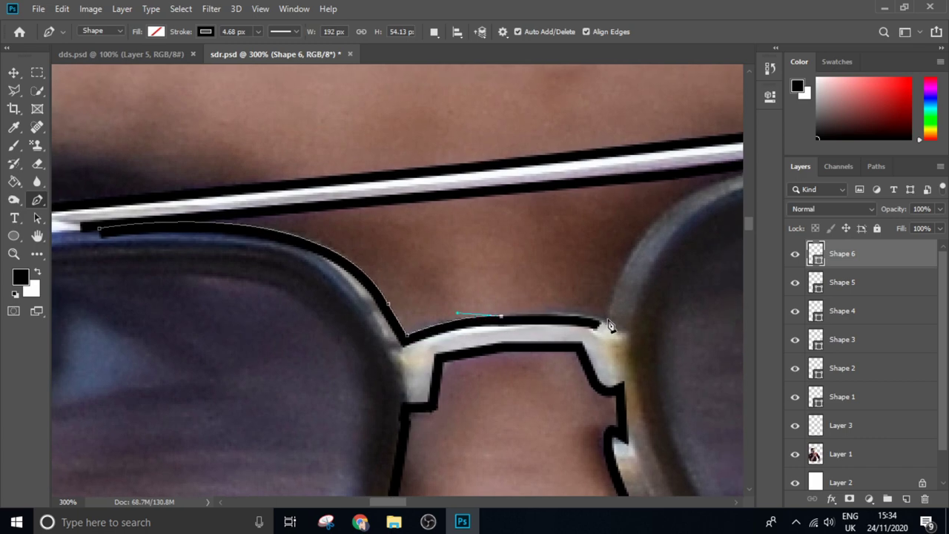
scroll(621, 311, up, 2)
scroll(621, 311, right, 5)
drag(558, 231, 687, 206)
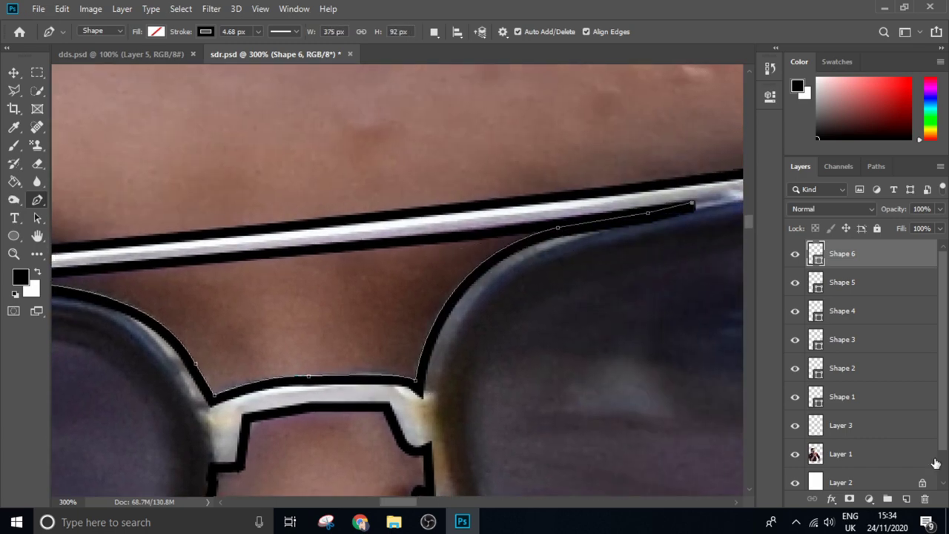
key(Return)
- Start the left lens outline with a curve along its top edge, undoing a misplaced point
scroll(508, 381, down, 5)
scroll(508, 381, up, 4)
scroll(197, 265, left, 3)
click(191, 261)
drag(566, 196, 726, 244)
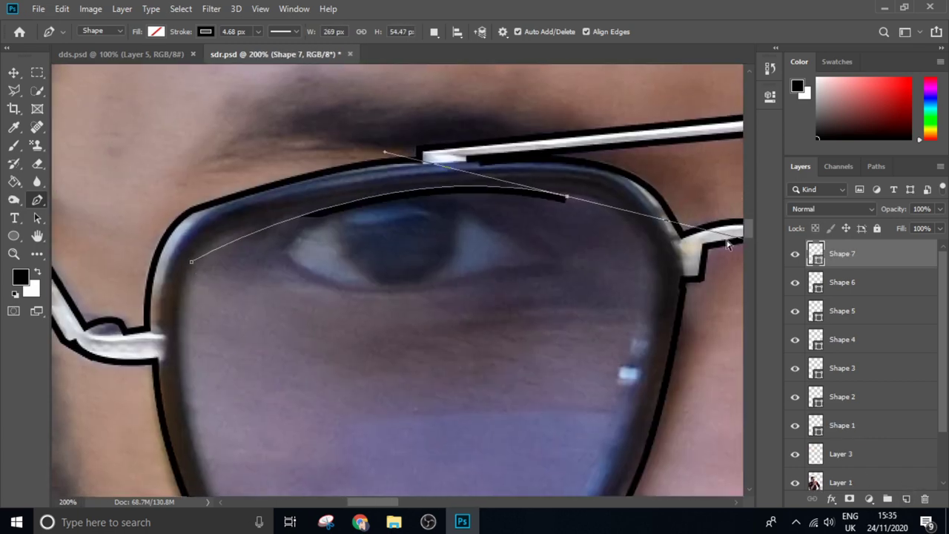
key(ctrl+z)
drag(298, 212, 374, 205)
drag(666, 254, 635, 240)
- Continue the left lens outline down its right edge and along the bottom, then finish it
scroll(636, 240, down, 3)
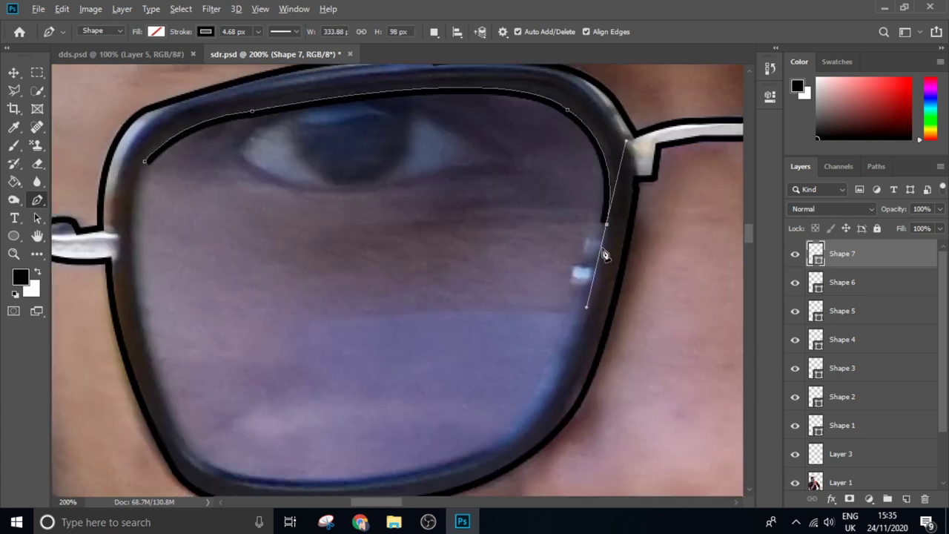
click(612, 226)
scroll(612, 227, down, 3)
drag(542, 333, 495, 377)
drag(363, 387, 256, 389)
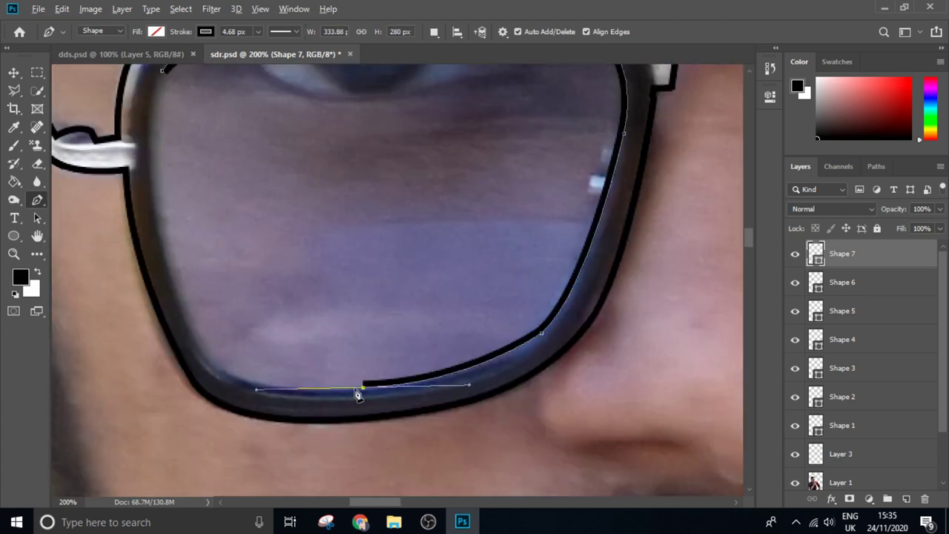
drag(196, 331, 149, 257)
scroll(178, 215, up, 2)
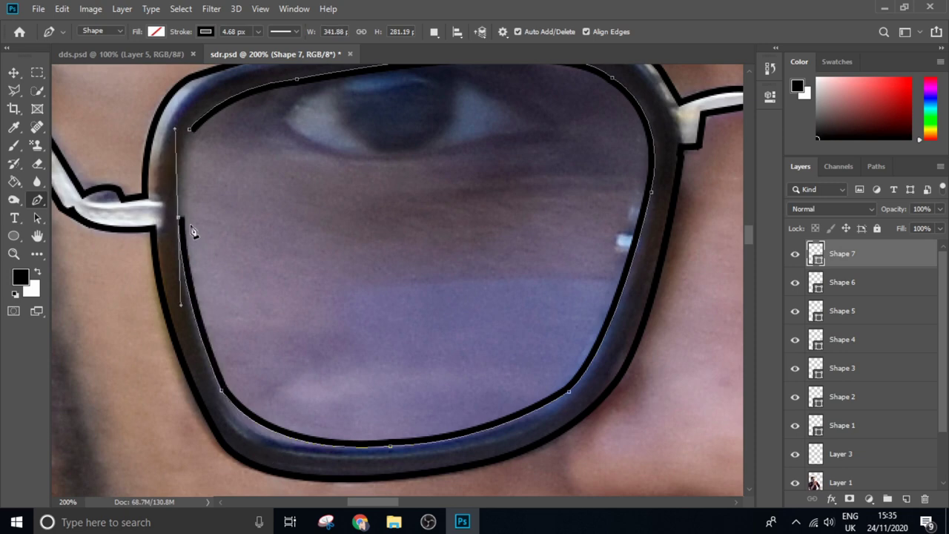
click(905, 498)
- Trace the other lens rim along its bottom and up the side, removing a stray anchor
scroll(281, 204, right, 5)
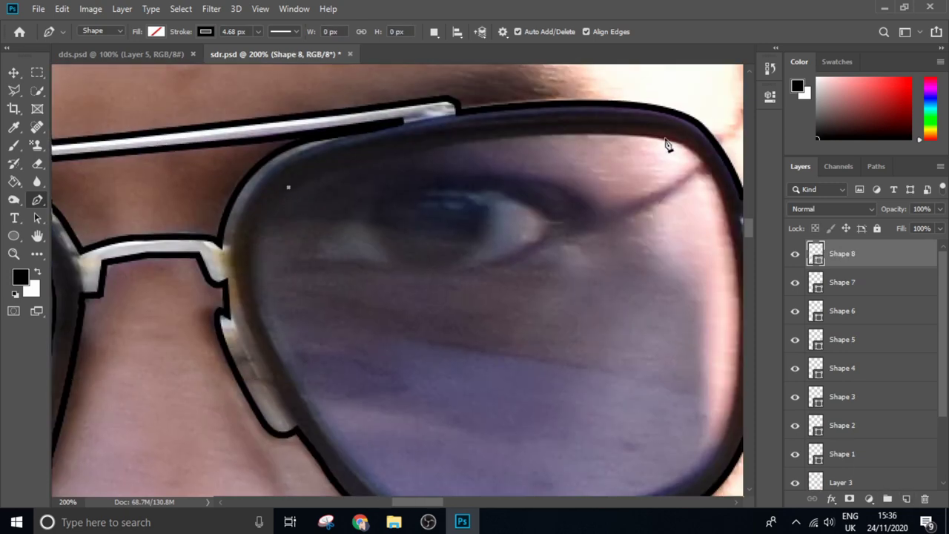
scroll(667, 145, right, 3)
drag(574, 140, 615, 154)
scroll(641, 273, down, 3)
drag(614, 347, 576, 397)
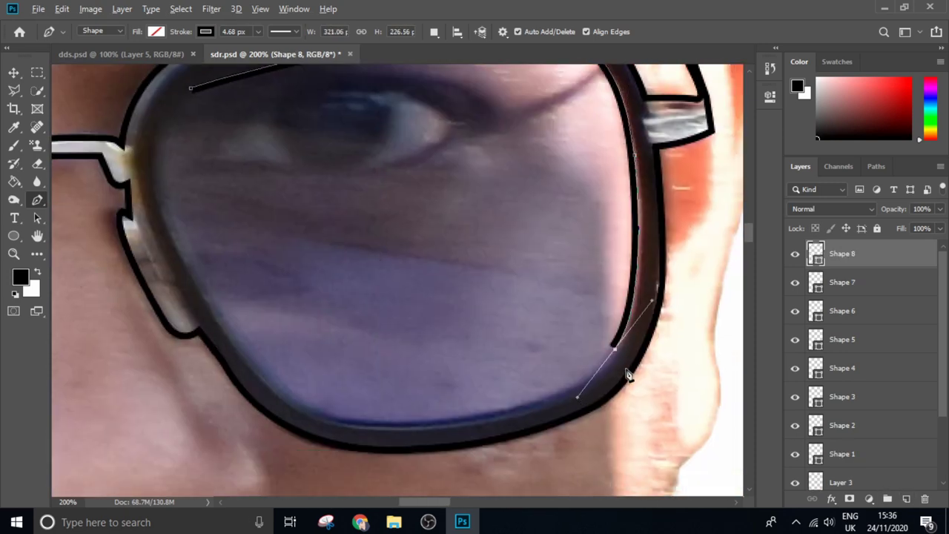
scroll(440, 424, left, 3)
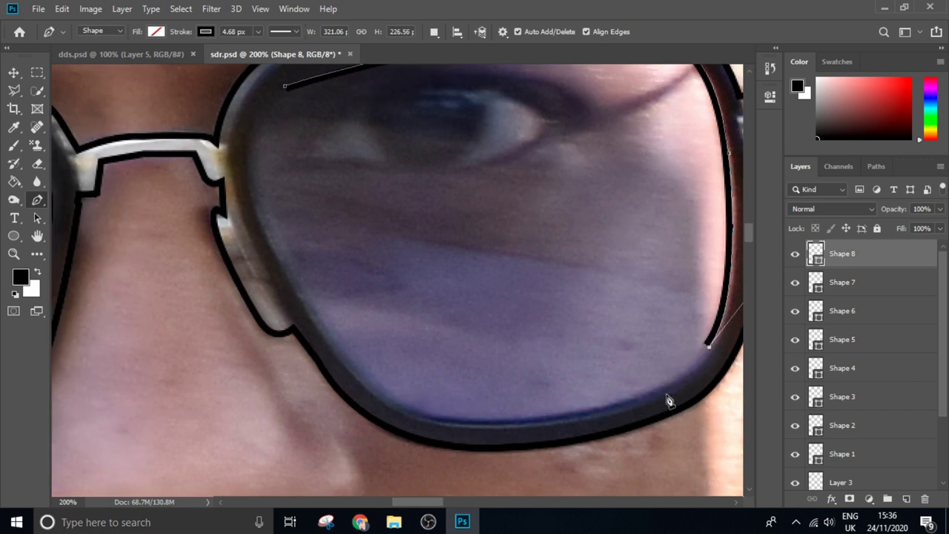
drag(332, 335, 302, 280)
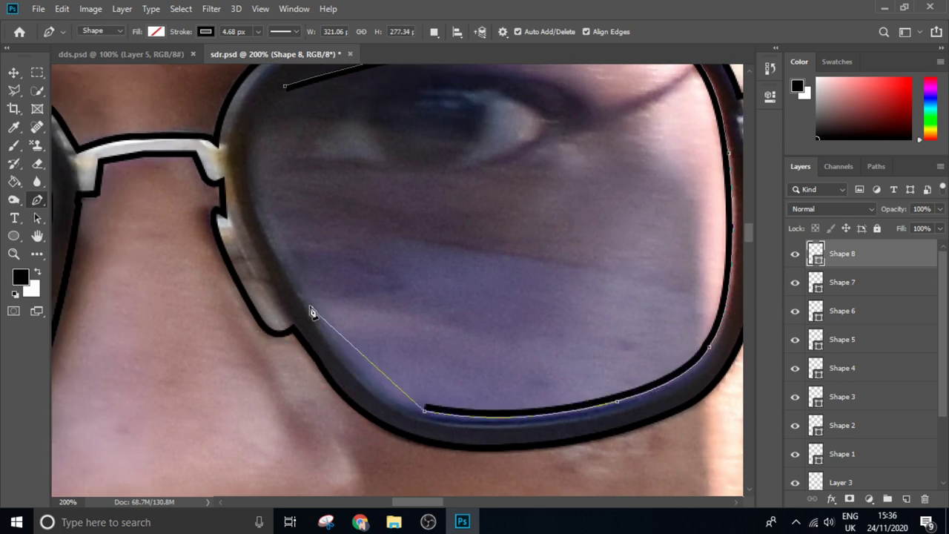
key(ctrl+z)
drag(261, 118, 287, 109)
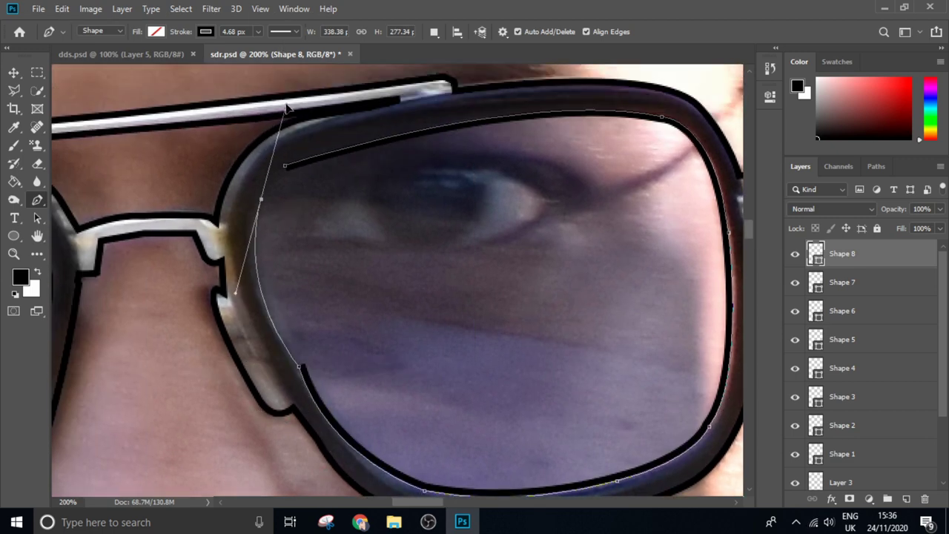
alt+click(262, 203)
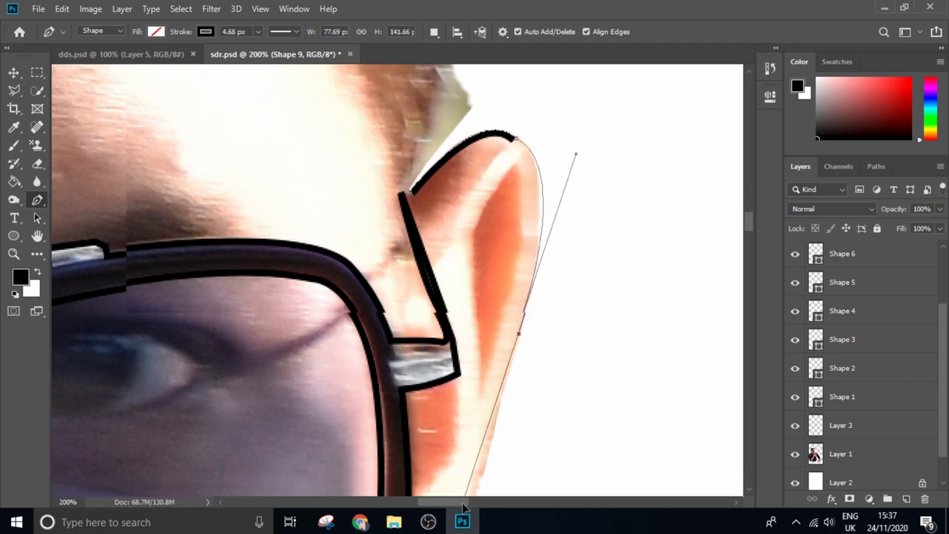
- Outline the edge below the ear down toward the jaw and finish that stroke
scroll(483, 297, down, 5)
click(475, 329)
scroll(477, 338, down, 5)
click(486, 245)
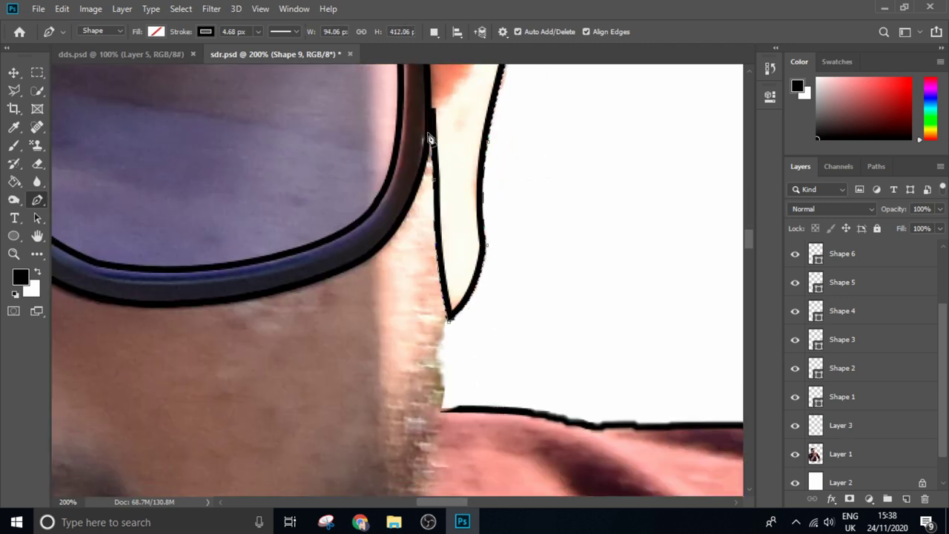
click(908, 499)
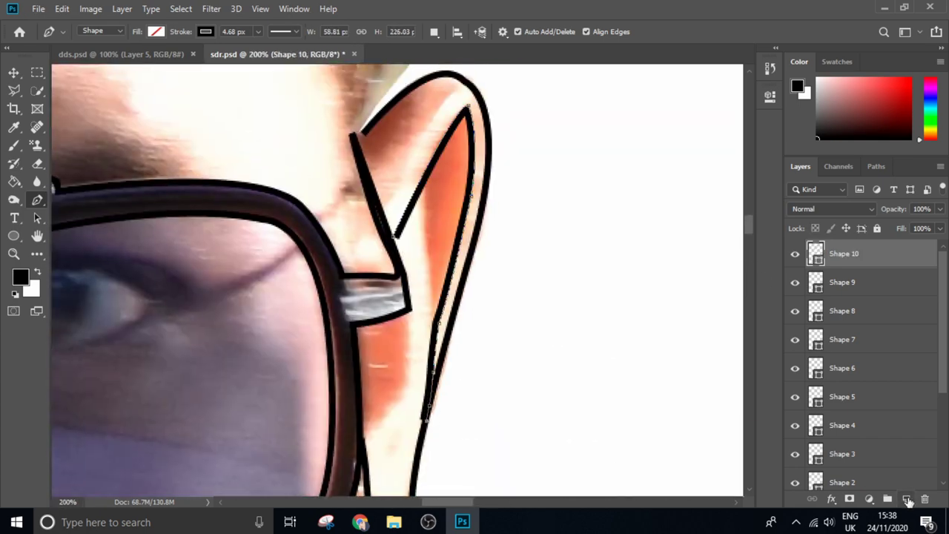
- On a fresh layer, trace the earlobe's lower edge
scroll(413, 326, down, 3)
click(413, 326)
click(907, 498)
scroll(447, 250, down, 5)
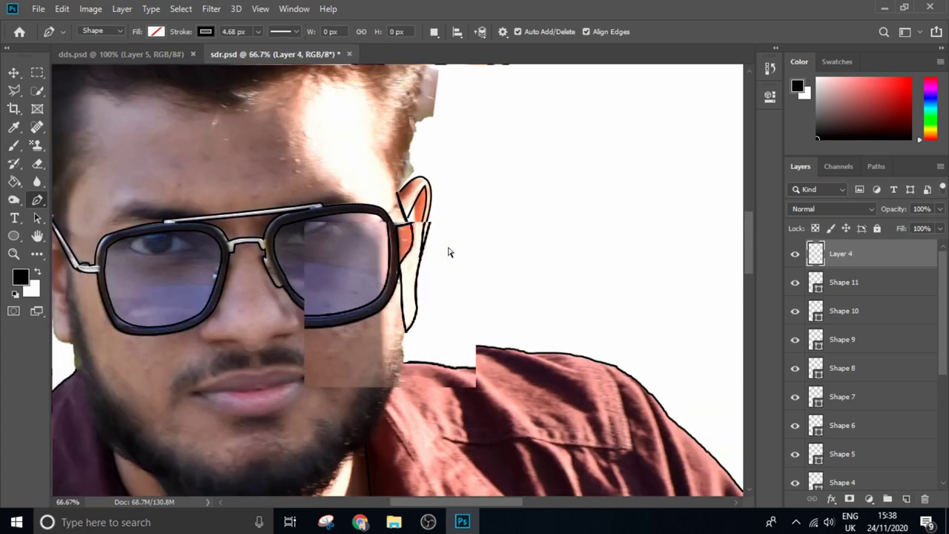
scroll(214, 296, up, 1)
scroll(415, 98, up, 4)
click(272, 255)
drag(331, 384, 254, 371)
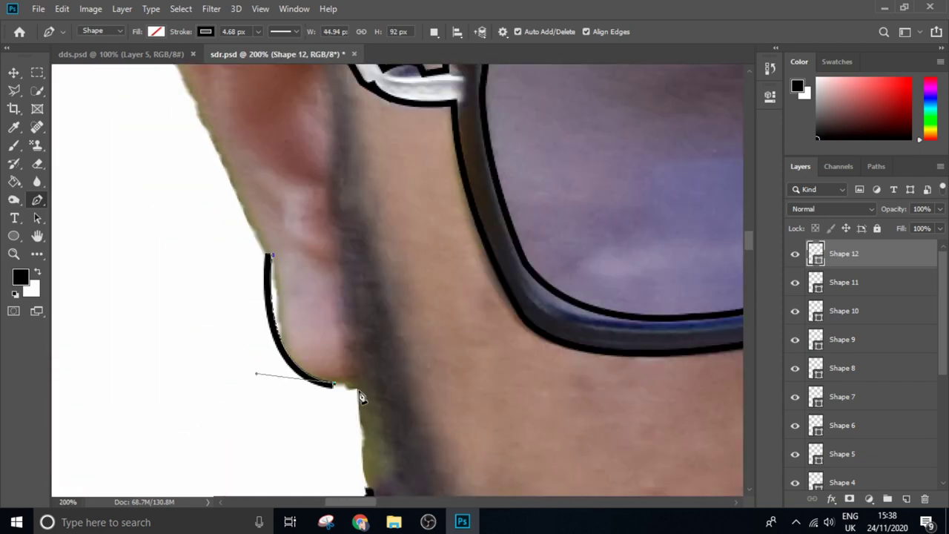
scroll(334, 345, up, 3)
scroll(334, 346, up, 4)
- Draw a curve from the glasses arm over the top of the ear and down its edge
click(252, 140)
drag(252, 137, 187, 145)
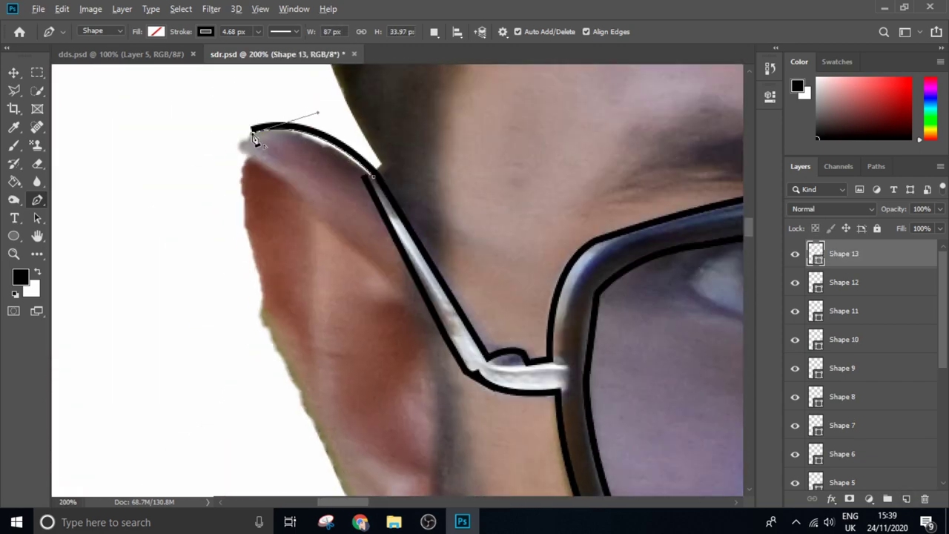
scroll(297, 311, down, 3)
click(348, 413)
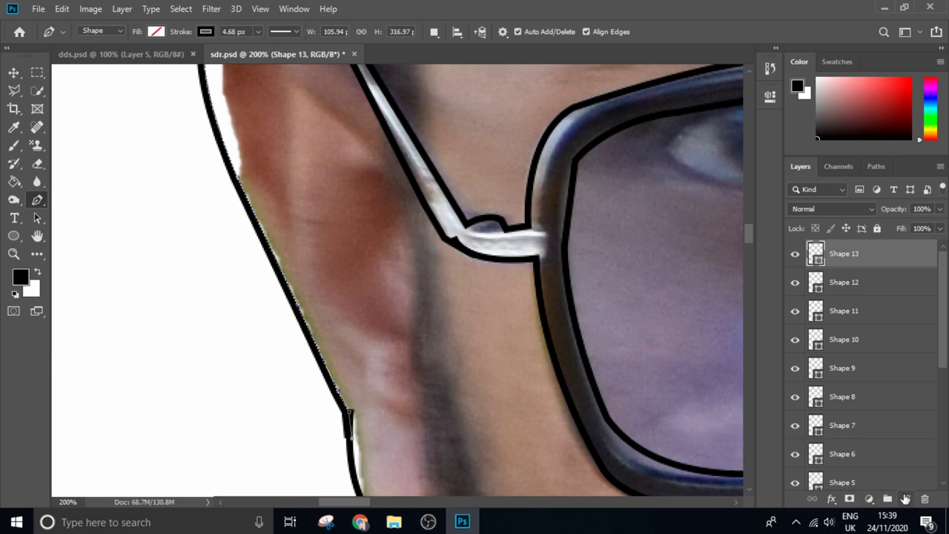
scroll(415, 297, up, 4)
- On a new layer, outline the outer ear rim and the inner ear curve, then commit
click(415, 297)
drag(263, 163, 226, 160)
drag(274, 304, 285, 339)
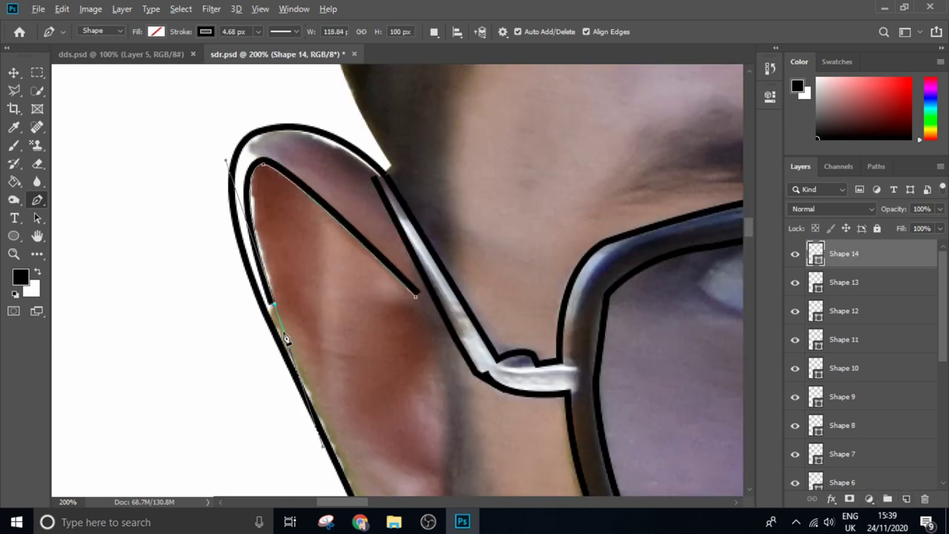
scroll(314, 417, down, 3)
click(403, 182)
drag(348, 256, 354, 332)
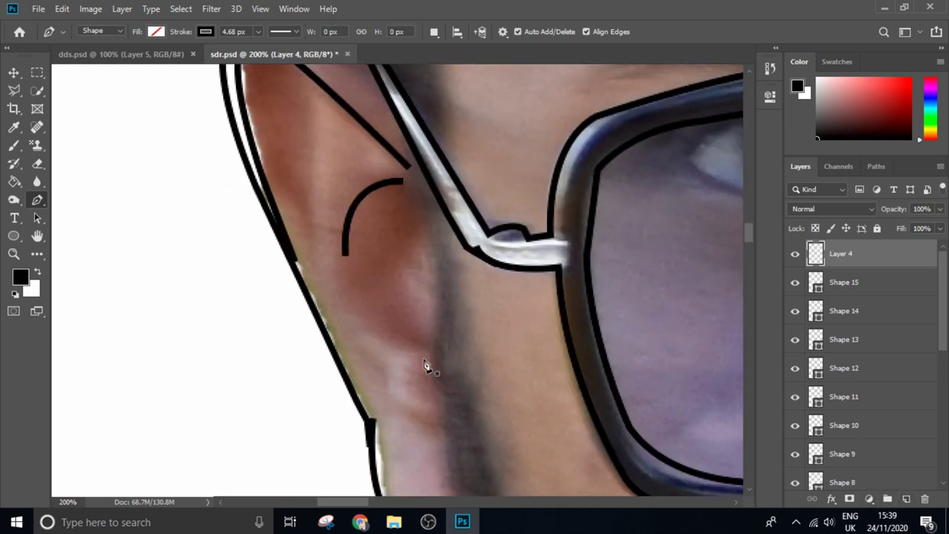
key(ctrl+shift+alt+n)
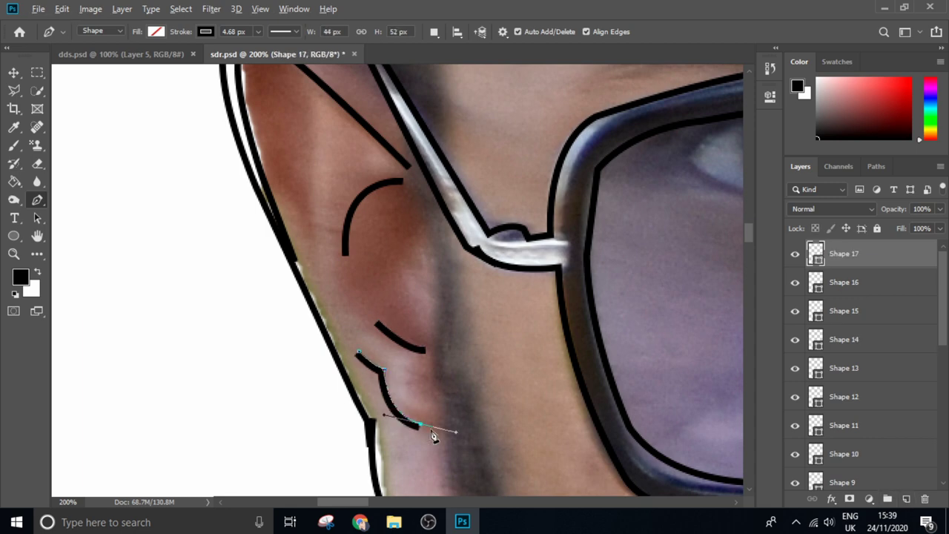
- Draw the upper lip line from the mouth's left corner to the right corner
key(h)
drag(487, 281, 563, 371)
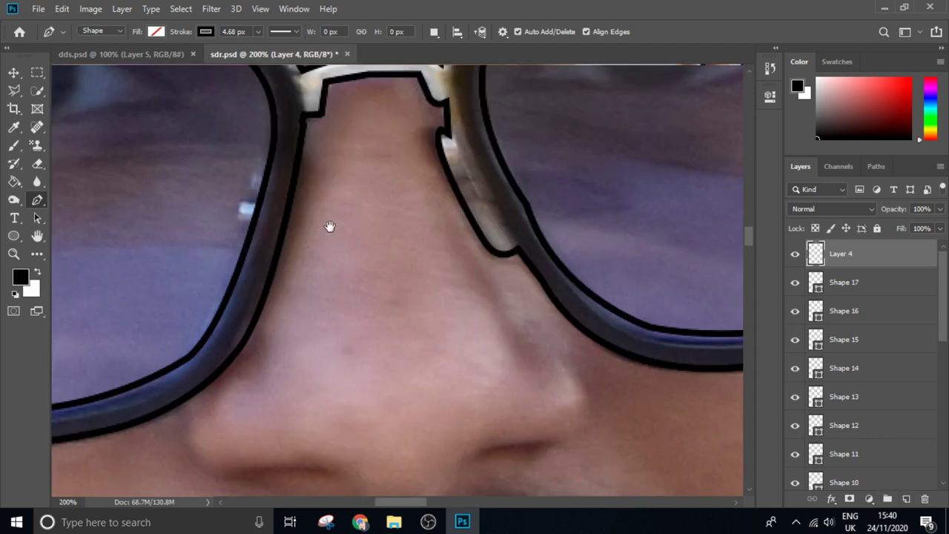
click(206, 408)
drag(546, 319, 575, 297)
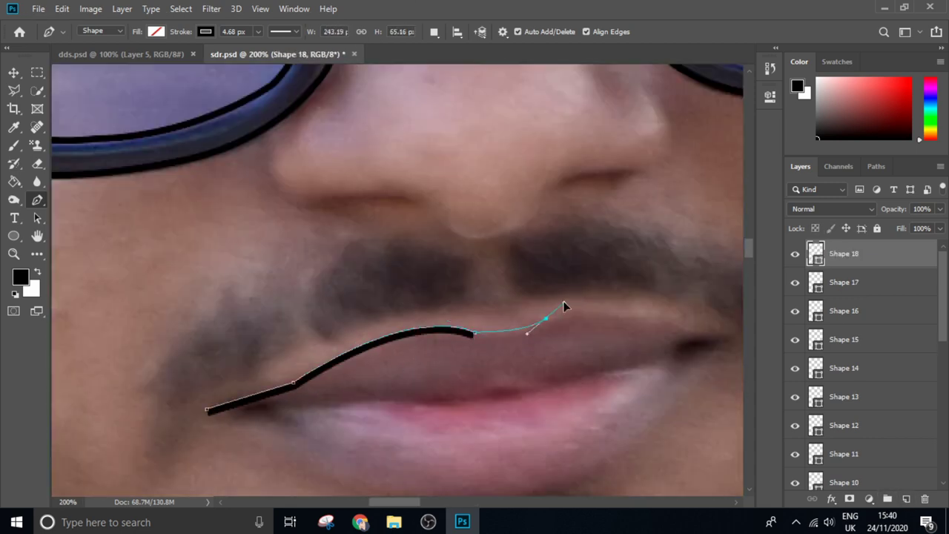
scroll(544, 337, right, 3)
click(612, 342)
key(ctrl+shift+alt+n)
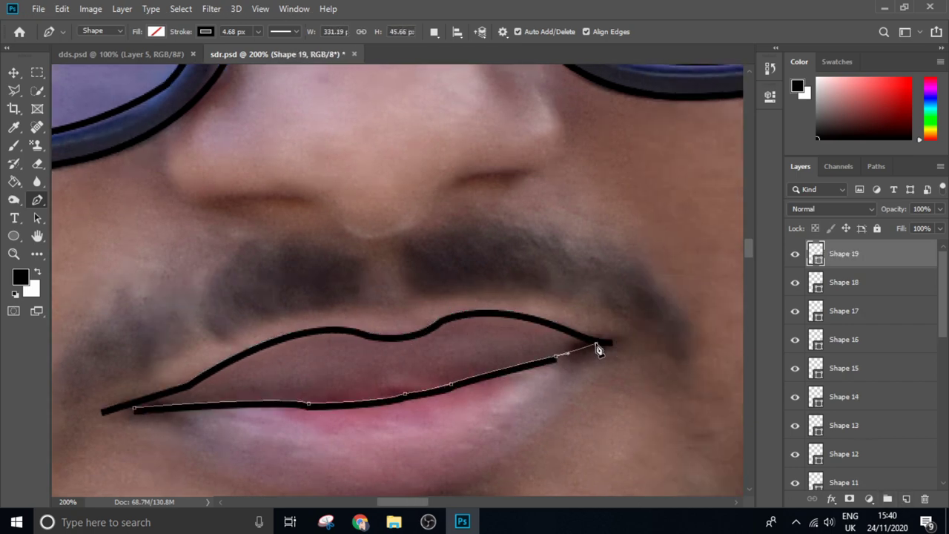
- Outline the lower lip's bottom edge from the left corner, then view the whole face
scroll(370, 334, down, 2)
click(146, 347)
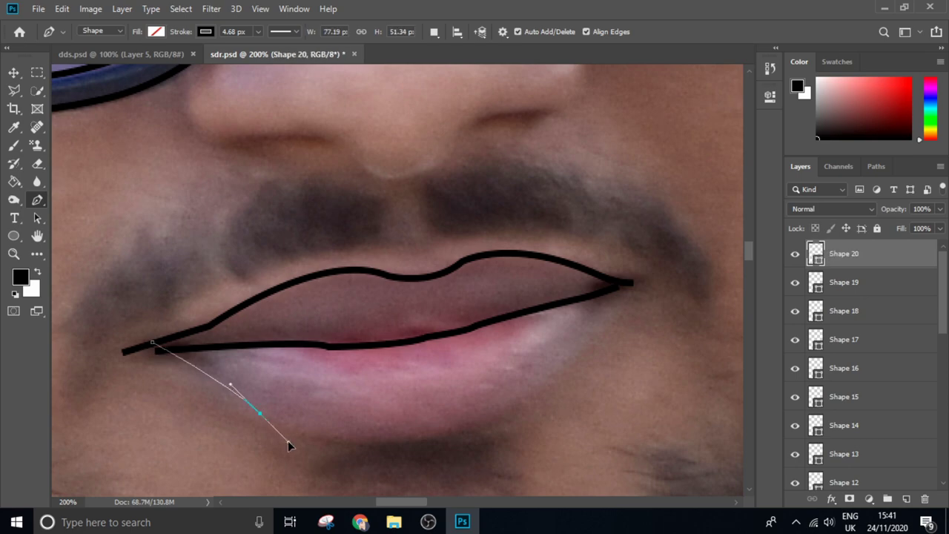
scroll(287, 444, down, 1)
scroll(288, 444, right, 2)
drag(395, 401, 469, 377)
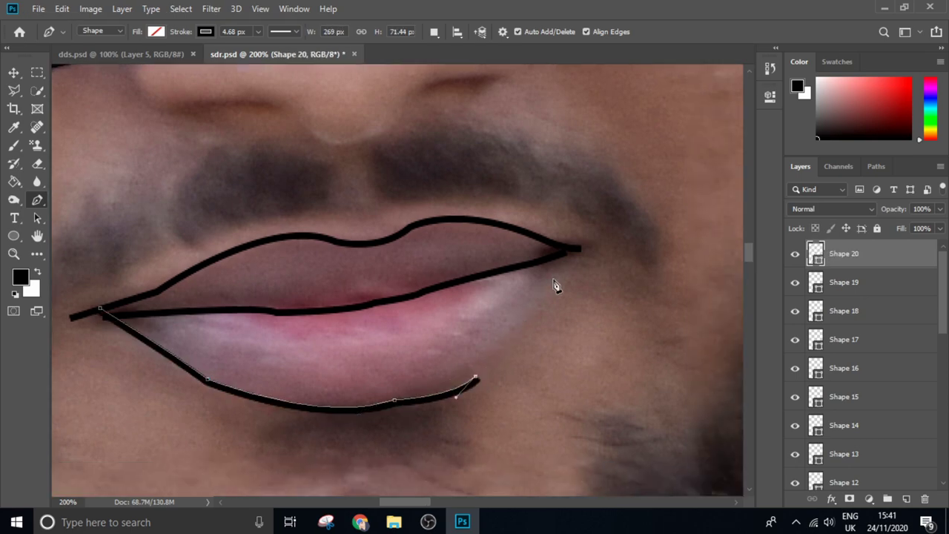
key(ctrl+0)
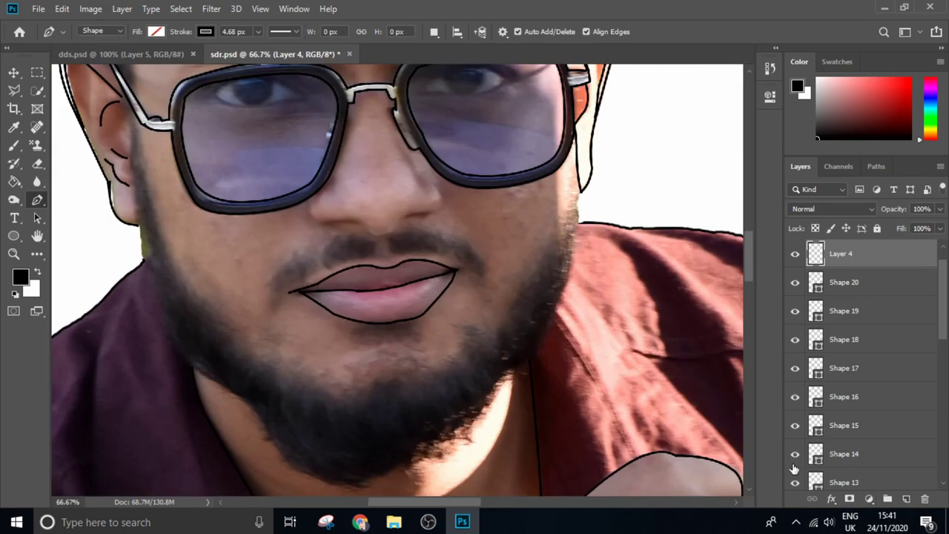
- Hide and reshow the photo layer to check the drawn lines
scroll(860, 371, down, 5)
click(794, 483)
click(795, 483)
scroll(374, 285, up, 4)
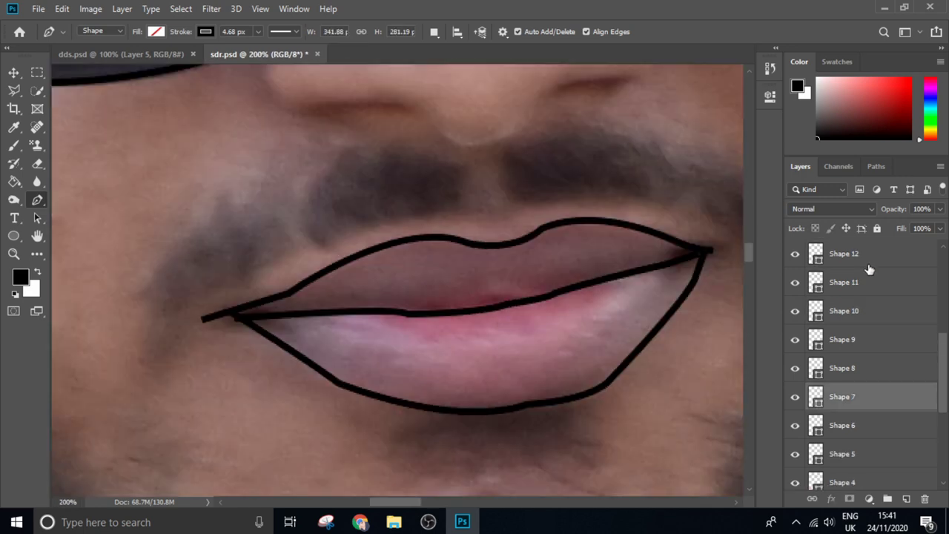
- Select all the outline Shape layers and merge them into one line layer
click(843, 282)
shift+click(844, 425)
scroll(843, 445, down, 5)
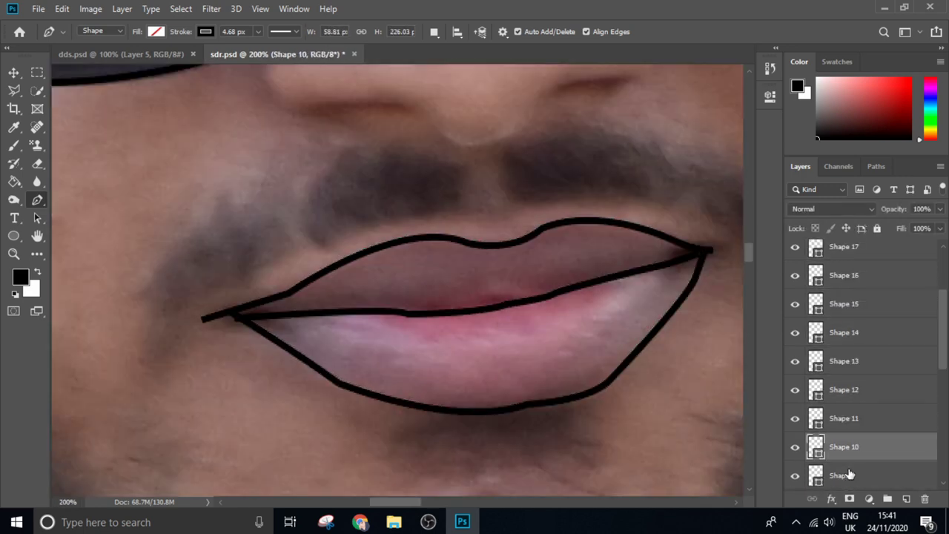
shift+click(841, 475)
key(ctrl+z)
key(ctrl+z)
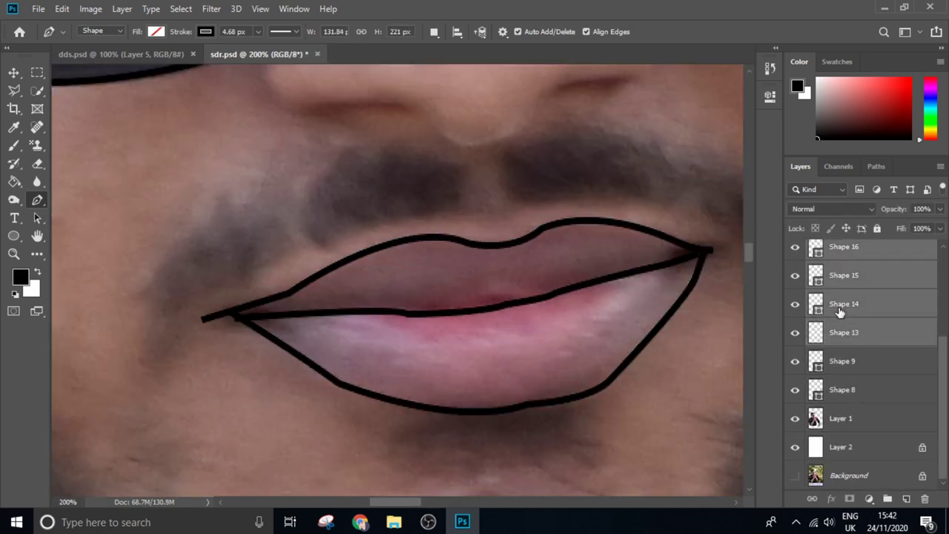
key(ctrl+z)
key(ctrl+z)
key(ctrl+z)
key(ctrl+z)
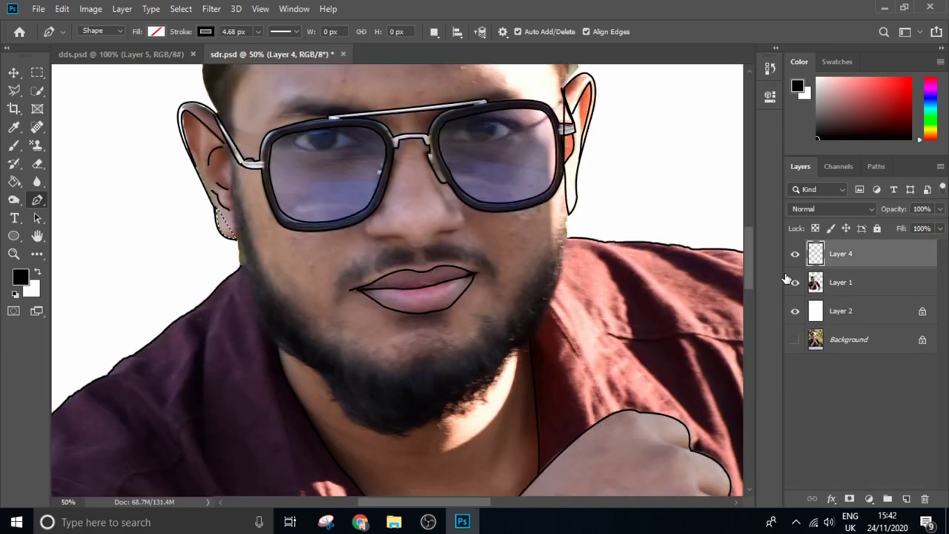
key(ctrl+z)
- Draw a black curve along the left eye's lower eyelid from the inner corner
key(e)
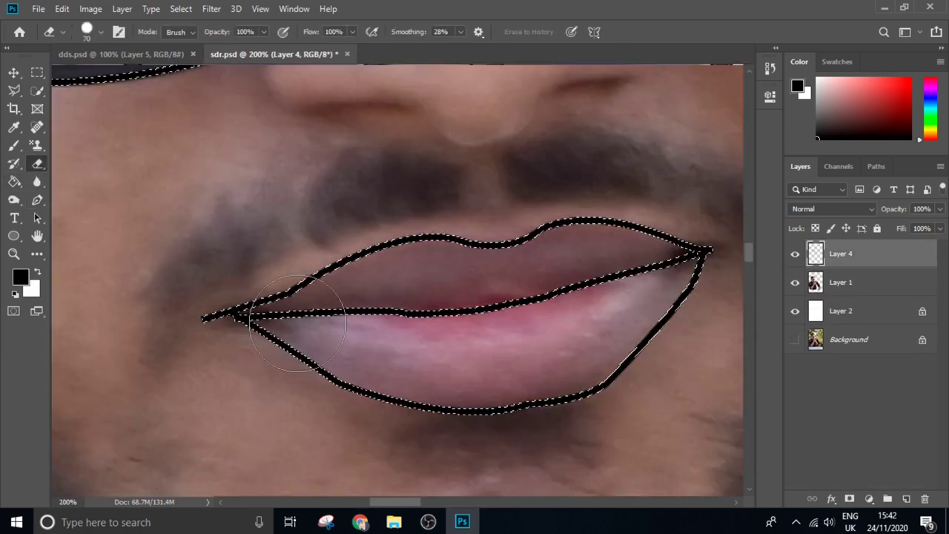
key(ctrl+minus)
key(ctrl+minus)
key(ctrl+minus)
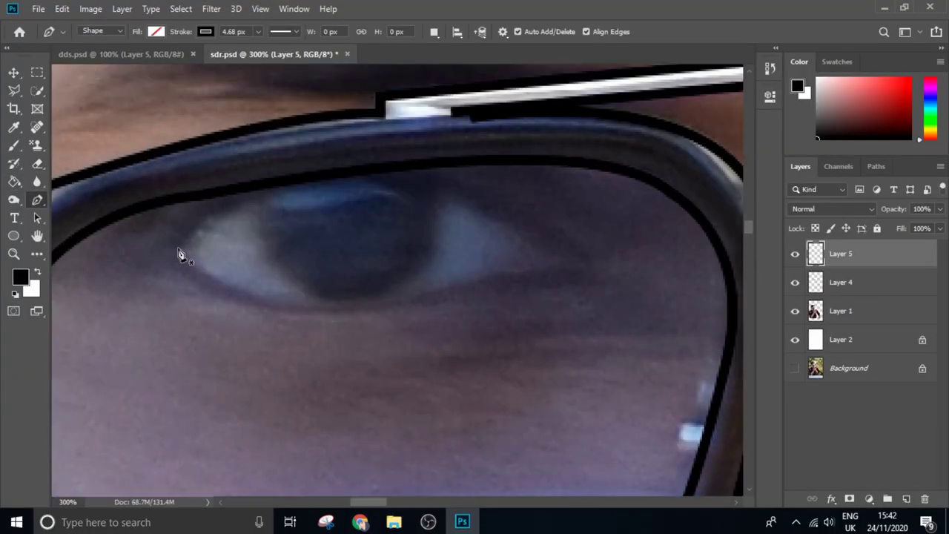
click(178, 248)
mouse_move(428, 293)
mouse_down()
mouse_move(602, 248)
mouse_move(630, 295)
mouse_up()
- Finish the first eye's lower and upper eyelid strokes in black
key(Escape)
click(291, 202)
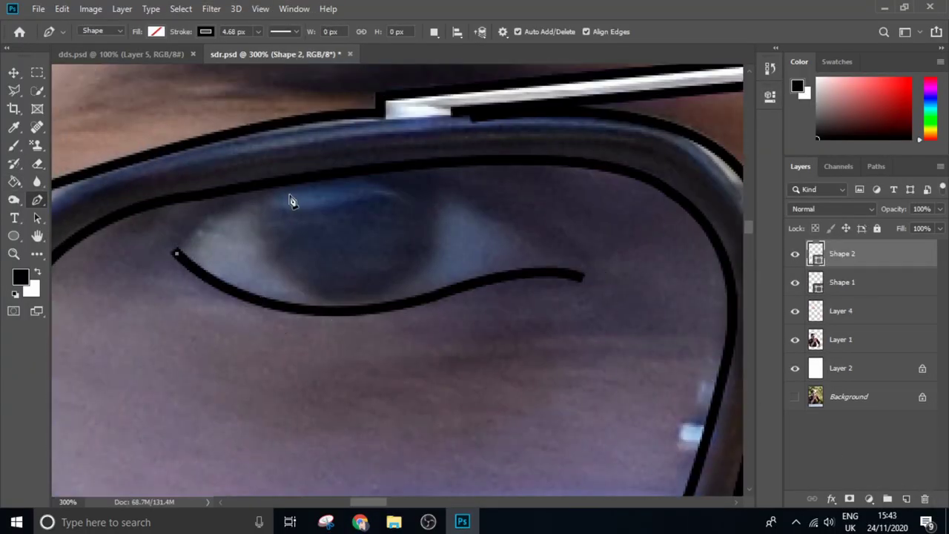
key(Escape)
key(ctrl+shift+alt+n)
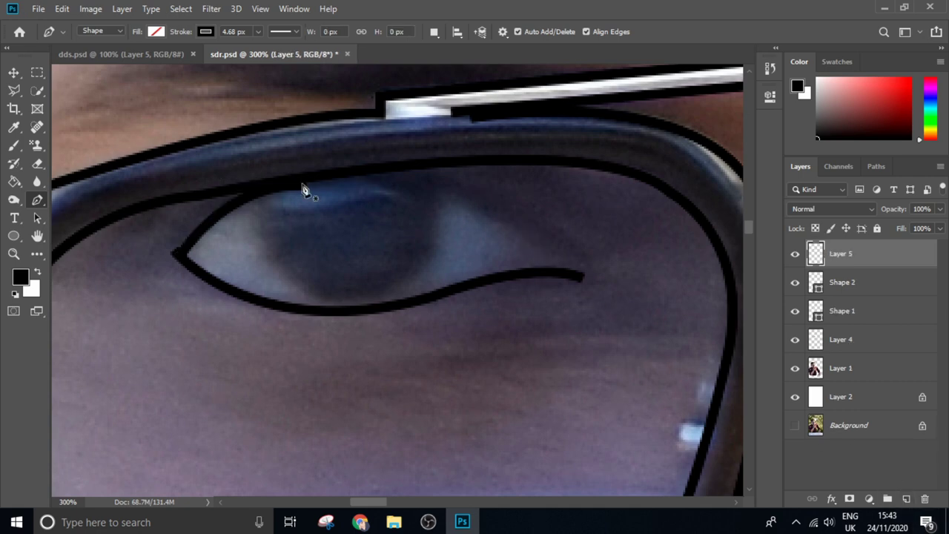
key(ctrl+z)
key(ctrl+z)
drag(448, 177, 453, 176)
key(Escape)
- Redraw the upper lid curve out to the eye's outer corner on a new layer
click(294, 182)
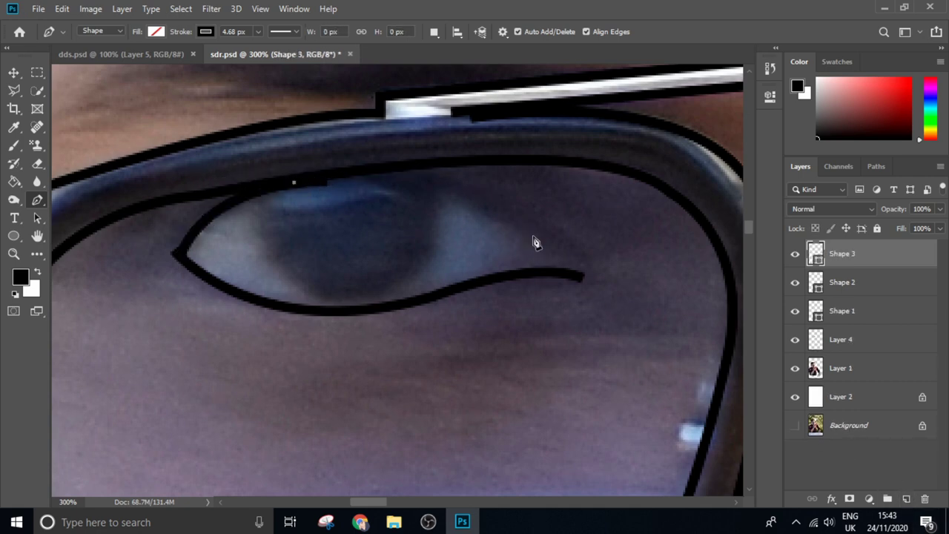
drag(640, 323, 643, 324)
click(582, 275)
key(Escape)
key(ctrl+shift+alt+n)
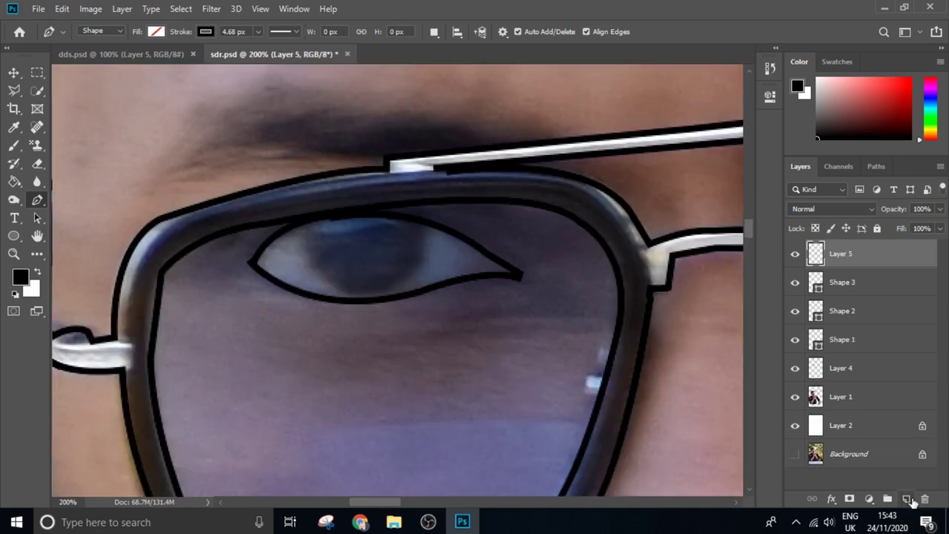
click(869, 281)
- Outline the left eye's iris and add an empty layer above it
key(ctrl+t)
key(Return)
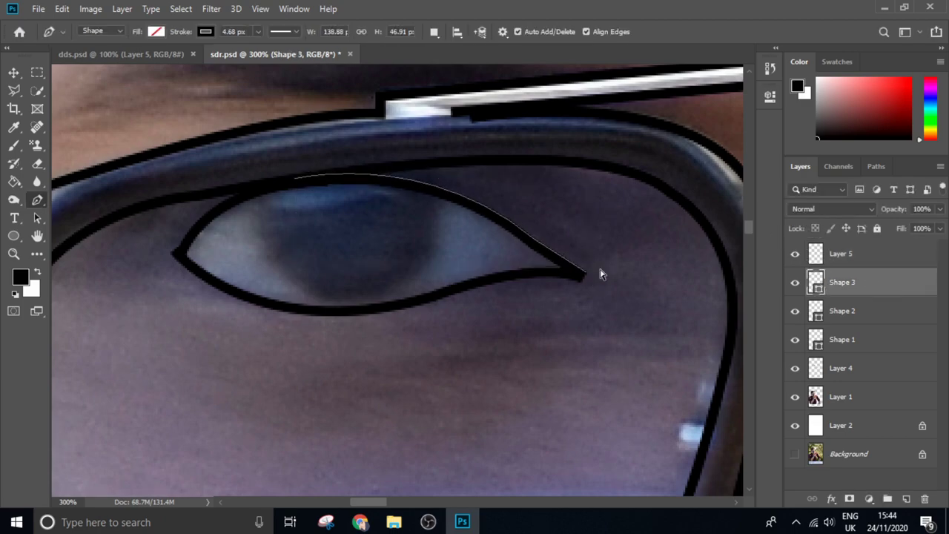
click(913, 259)
key(ctrl+minus)
key(ctrl+minus)
key(ctrl+minus)
key(ctrl+plus)
key(ctrl+plus)
key(ctrl+plus)
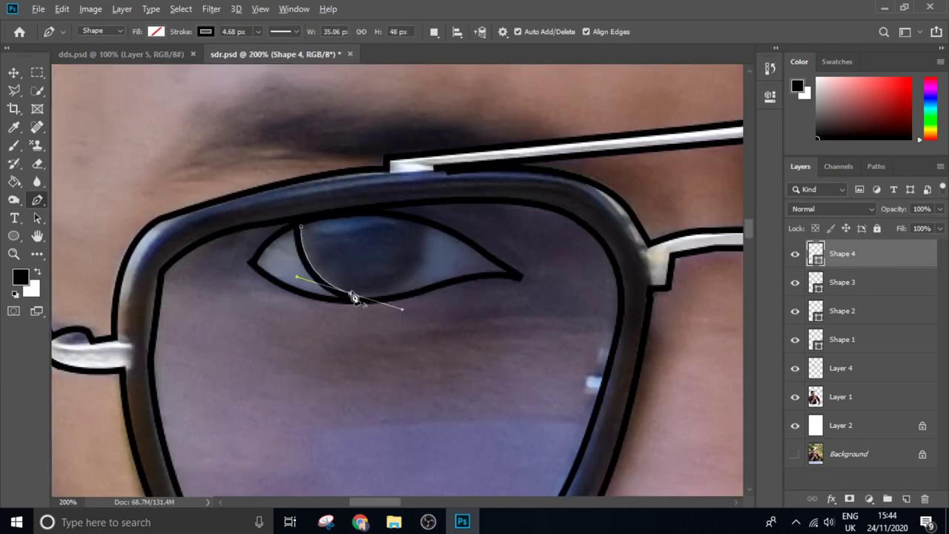
key(Escape)
key(ctrl+shift+alt+n)
- Draw the upper lid curve over the other eye
scroll(278, 292, right, 5)
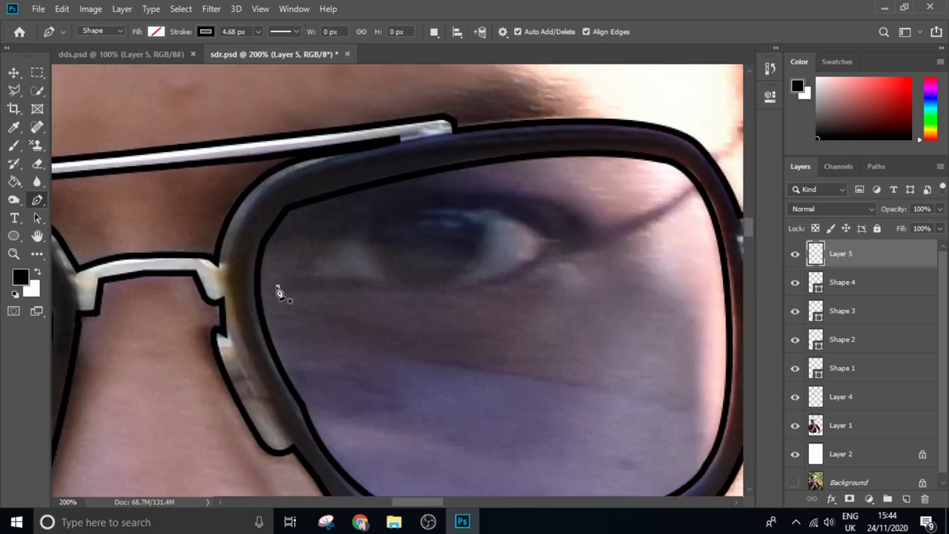
drag(563, 198, 546, 254)
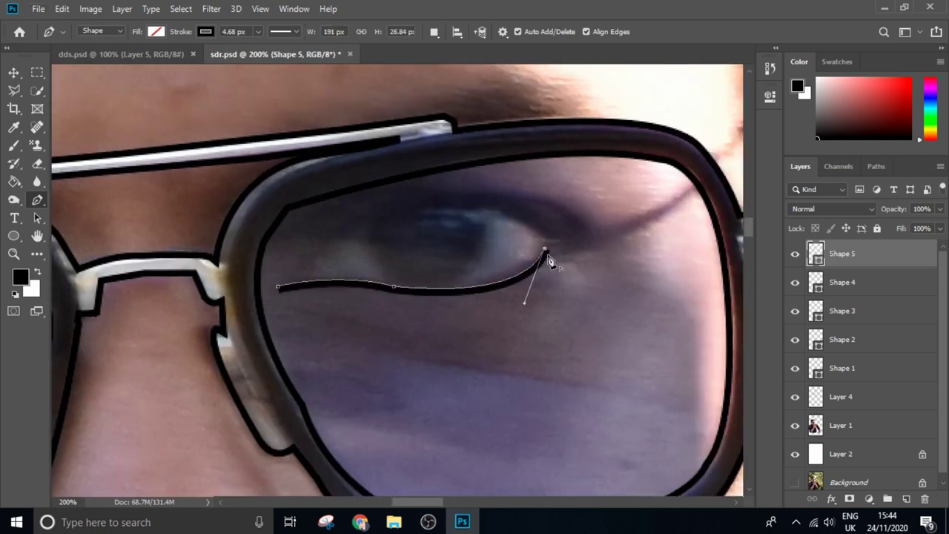
key(ctrl+z)
key(ctrl+z)
key(ctrl+z)
drag(650, 299, 671, 296)
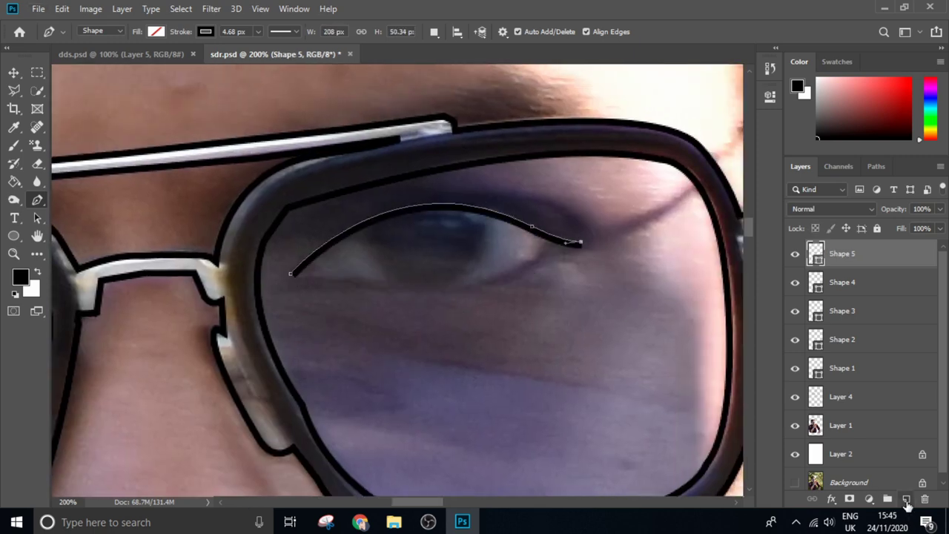
key(Escape)
click(293, 274)
- Create an empty Layer 5 and make it the working layer
key(ctrl+shift+n)
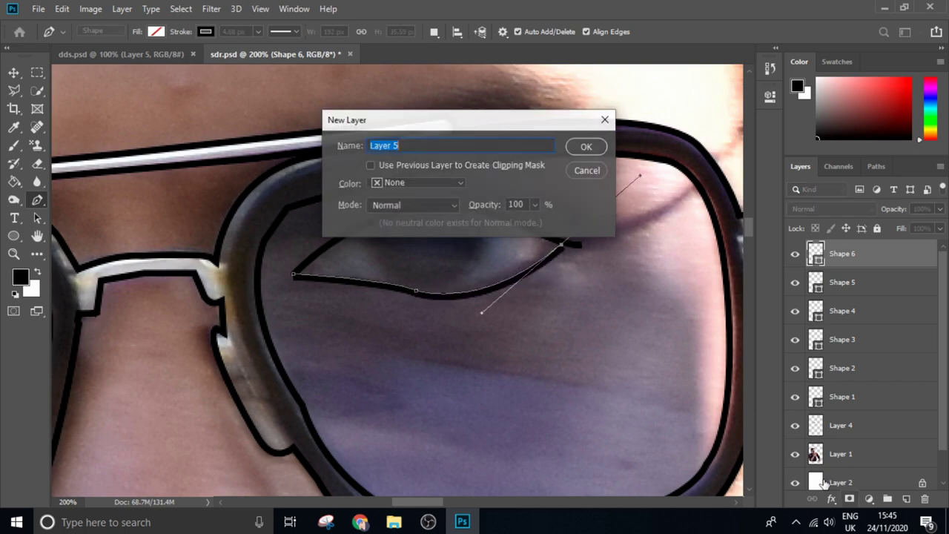
key(Return)
click(858, 289)
key(ctrl+t)
key(Return)
click(858, 253)
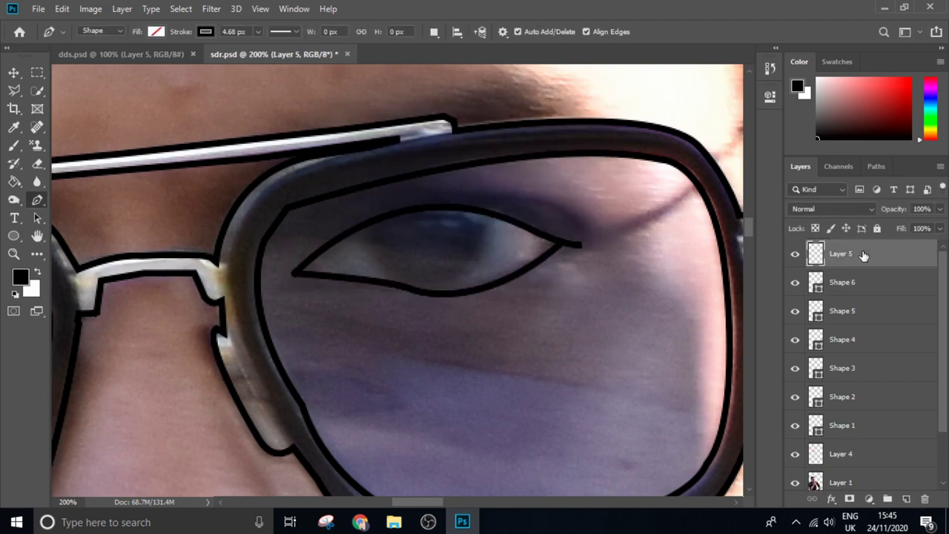
key(ctrl+minus)
key(ctrl+plus)
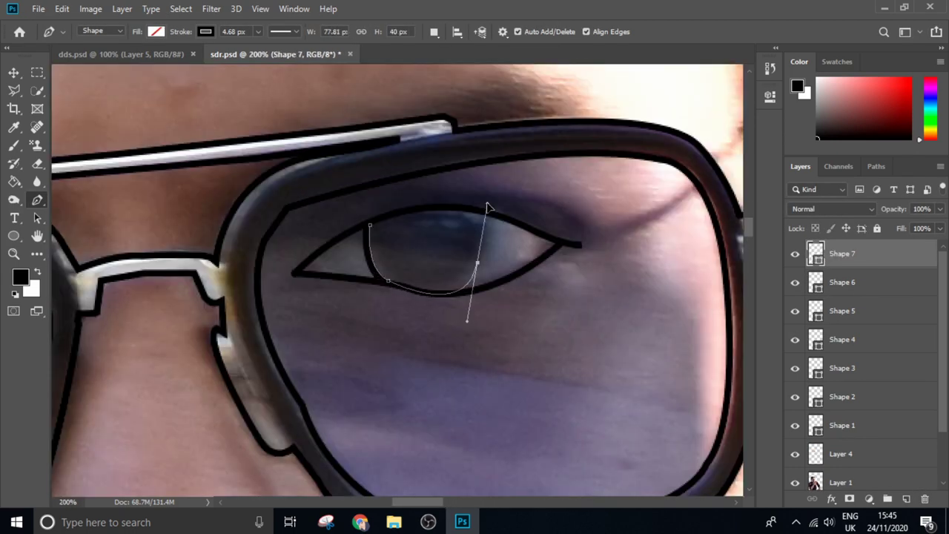
- Finish the iris path and move its shape layer below the eyelid outline
key(Escape)
drag(841, 253, 853, 293)
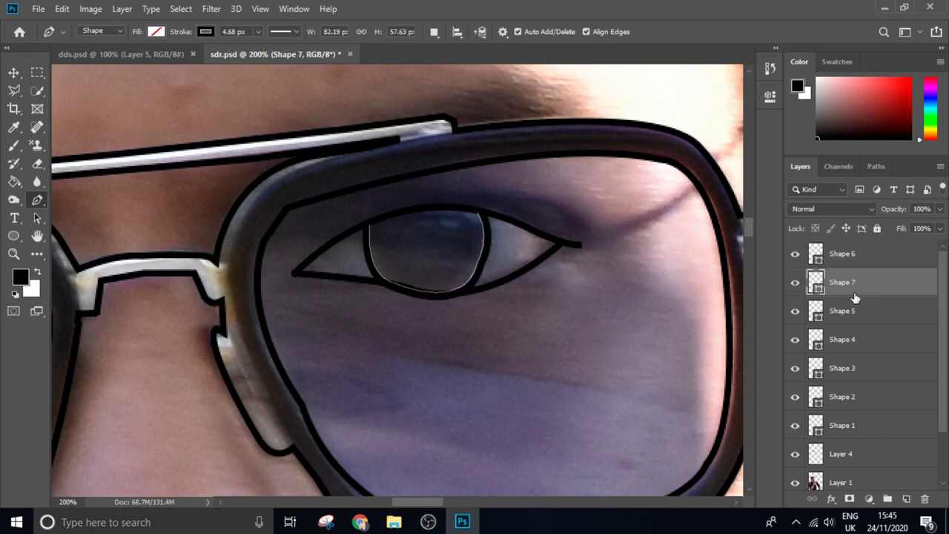
key(ctrl+t)
key(Return)
scroll(843, 228, up, 1)
key(ctrl+minus)
key(ctrl+minus)
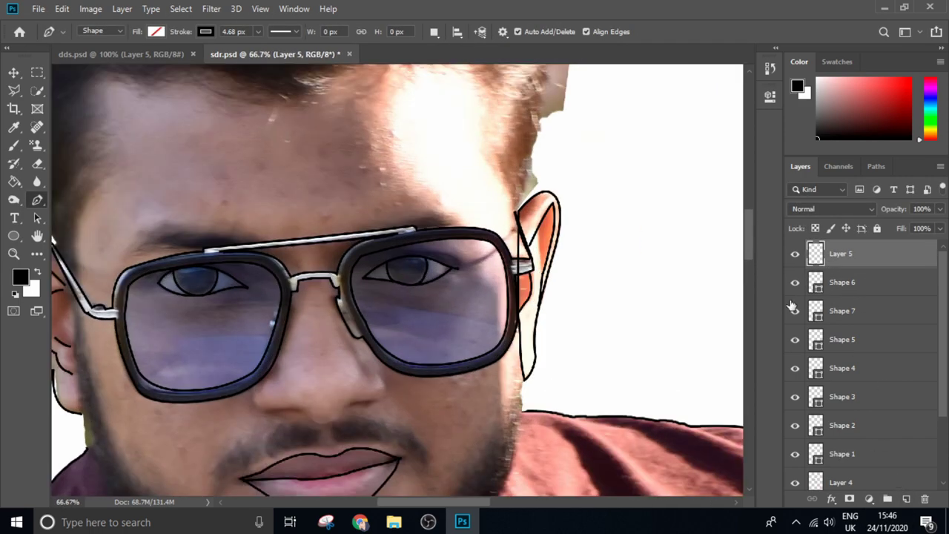
- Select Layer 5 through Shape 4, then trace the nose line from the glasses around the nostril
click(841, 254)
shift+click(842, 369)
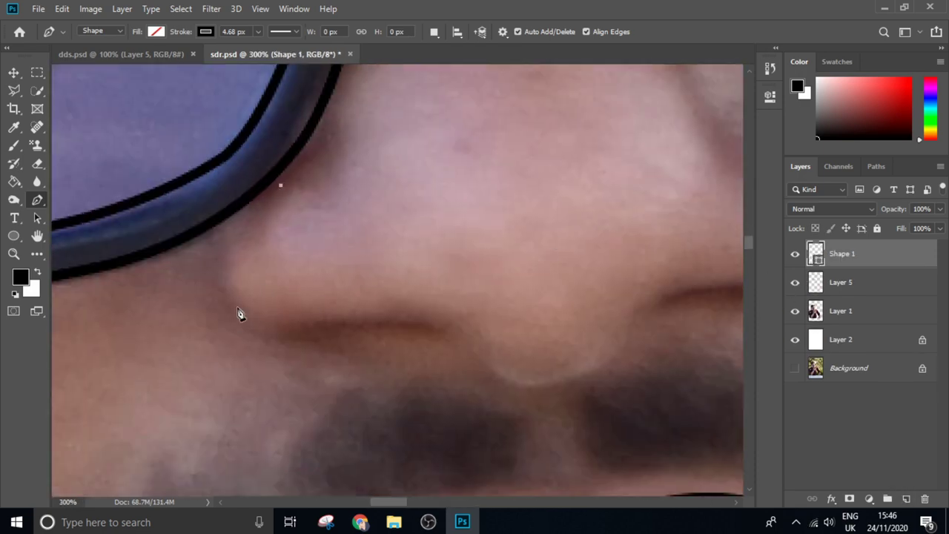
drag(238, 307, 289, 353)
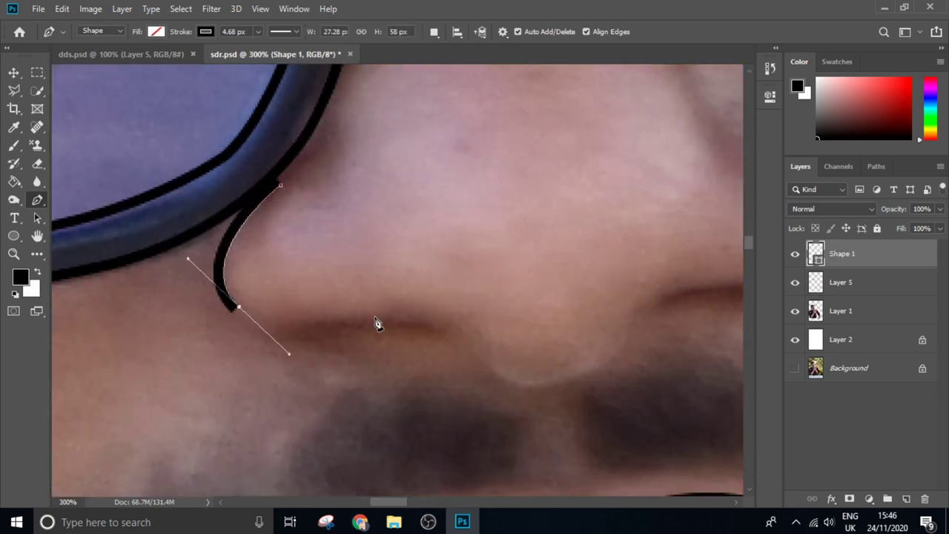
key(ctrl+z)
drag(219, 289, 226, 351)
drag(452, 344, 475, 376)
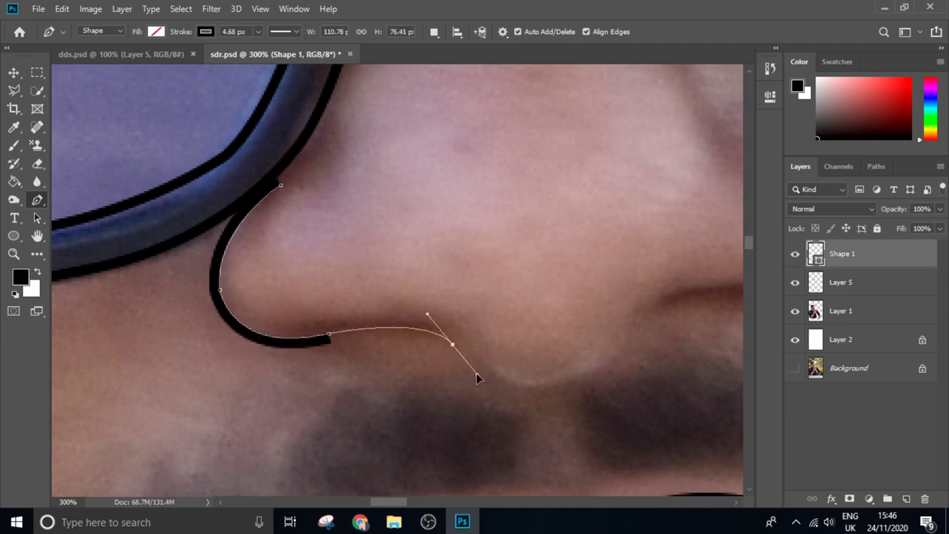
drag(555, 383, 621, 364)
- Rework the nose line's curve under the nose tip
drag(632, 326, 645, 268)
drag(633, 346, 405, 363)
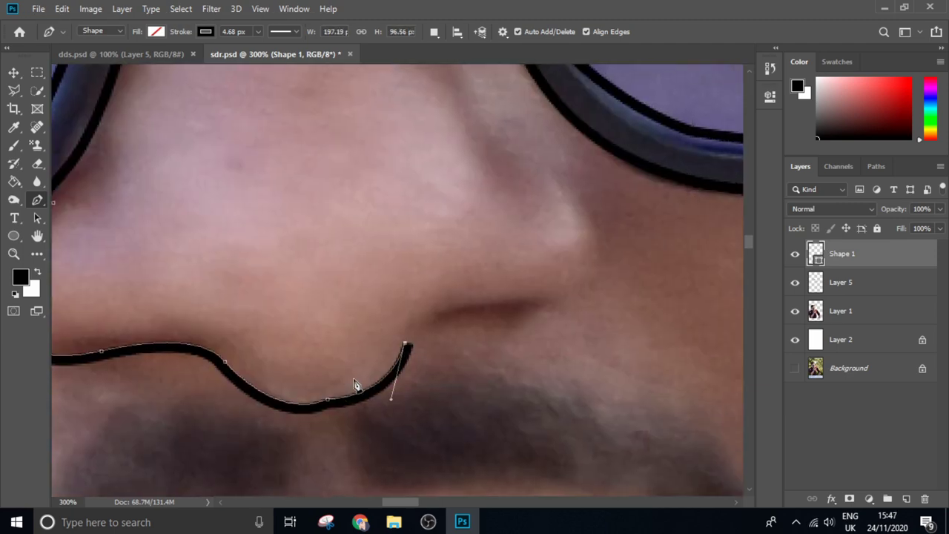
key(ctrl+z)
key(ctrl+z)
drag(313, 402, 377, 398)
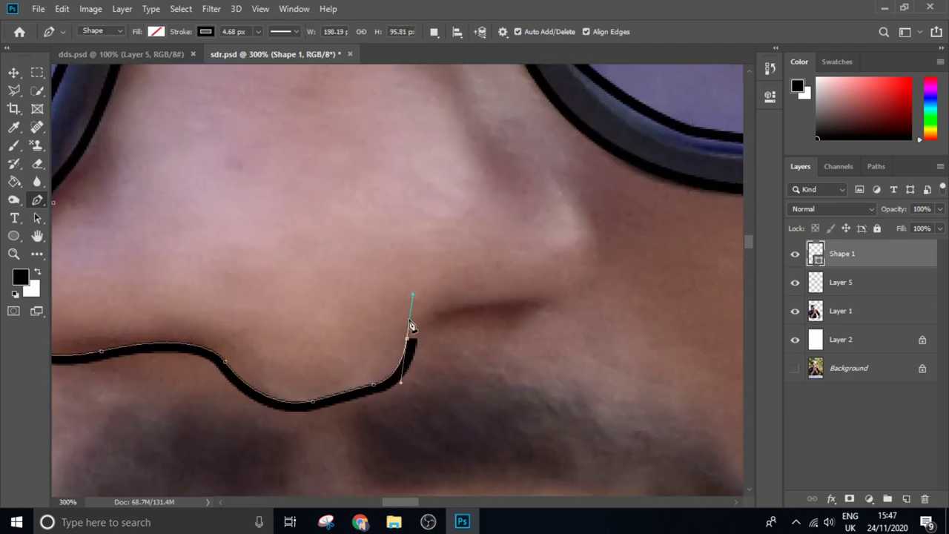
key(ctrl+z)
key(ctrl+z)
key(ctrl+z)
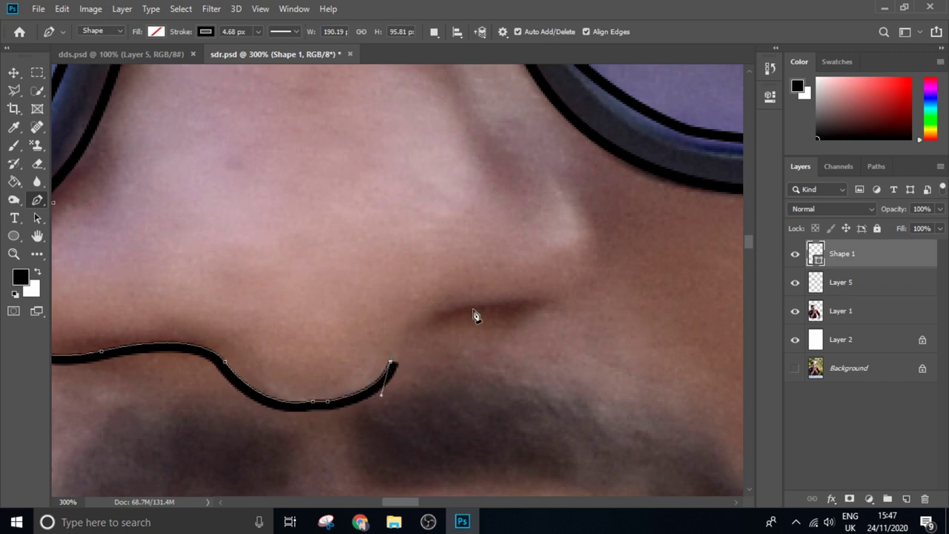
- Curve the line up the right nostril and add a new layer
key(ctrl+minus)
click(461, 337)
drag(433, 259, 496, 285)
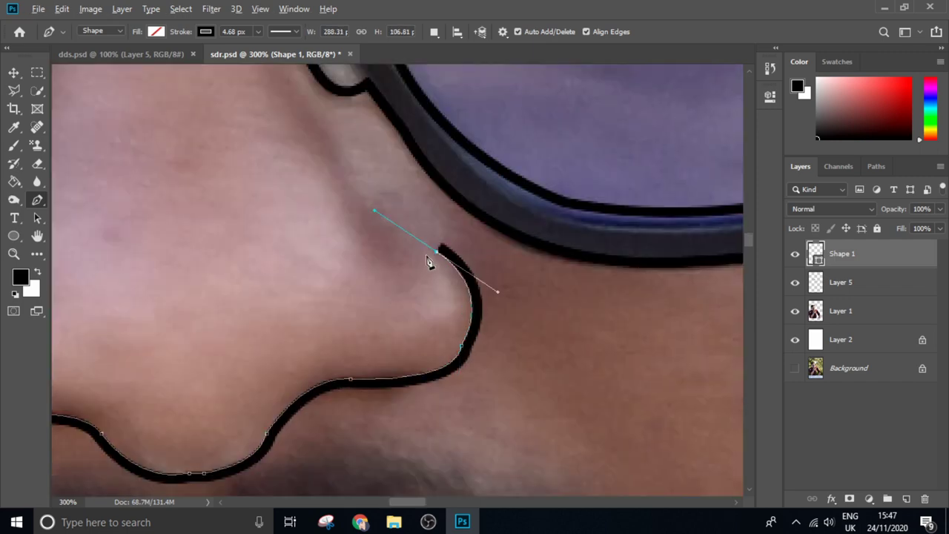
key(ctrl+minus)
key(ctrl+minus)
key(ctrl+minus)
click(906, 498)
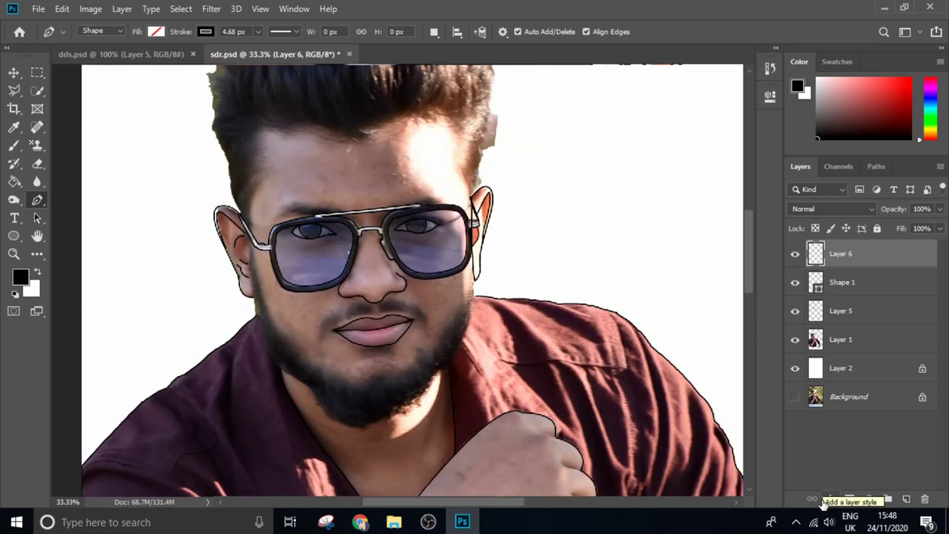
- Merge the nose stroke with Layer 5 and add a new empty layer
shift+click(854, 308)
key(ctrl+e)
key(ctrl+shift+alt+n)
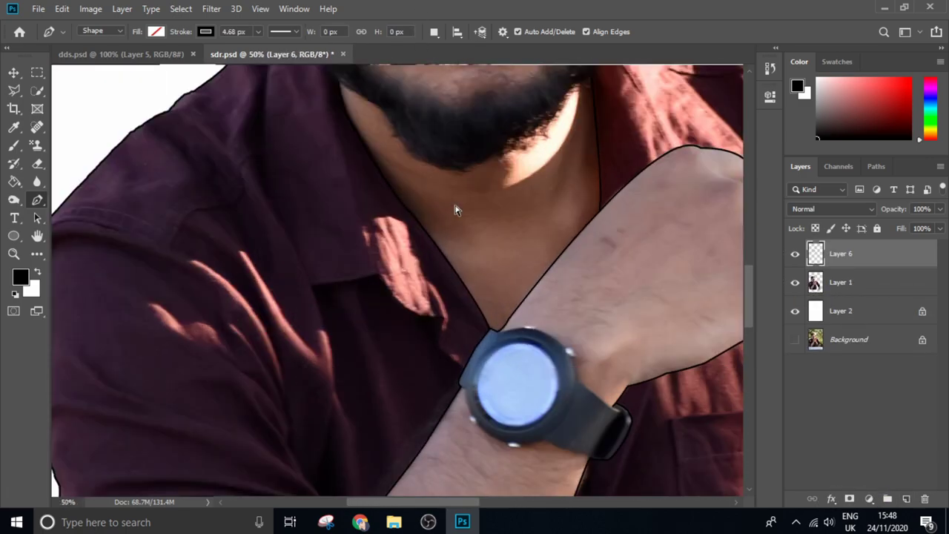
scroll(480, 403, up, 3)
key(ctrl+plus)
- Trace the collar edge from the neck down along the shirt fold
click(438, 165)
drag(350, 328, 339, 413)
scroll(345, 275, down, 5)
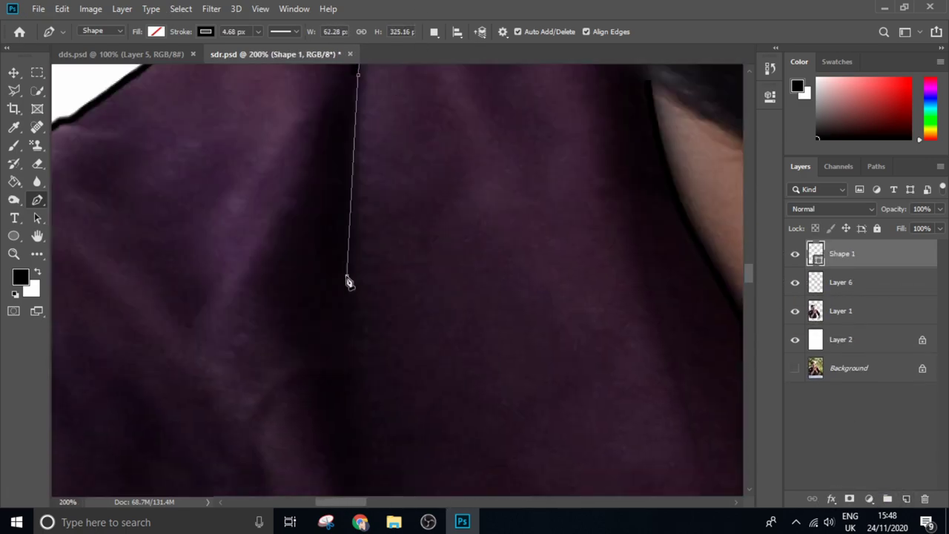
key(ctrl+plus)
click(390, 176)
click(445, 313)
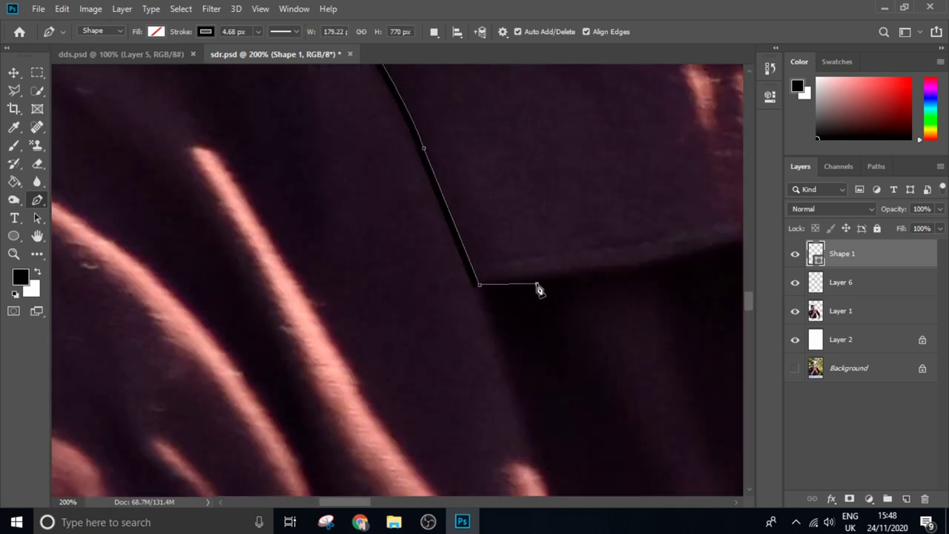
click(538, 286)
drag(538, 286, 328, 301)
- Continue the line along the shirt edge, close the path, and add a new layer
click(534, 256)
scroll(535, 263, down, 3)
drag(614, 307, 741, 317)
scroll(741, 317, right, 3)
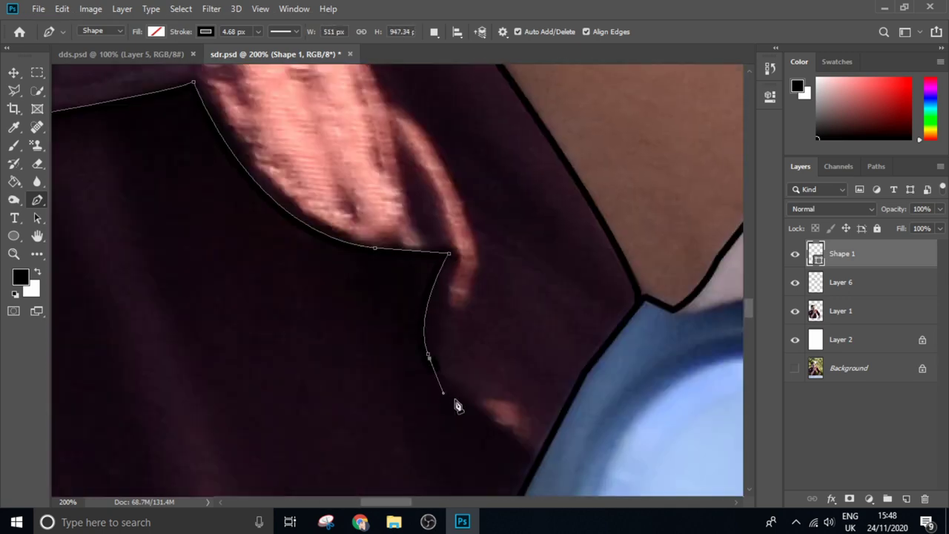
scroll(458, 405, down, 3)
click(497, 378)
key(ctrl+shift+alt+n)
key(ctrl+minus)
key(ctrl+minus)
key(ctrl+minus)
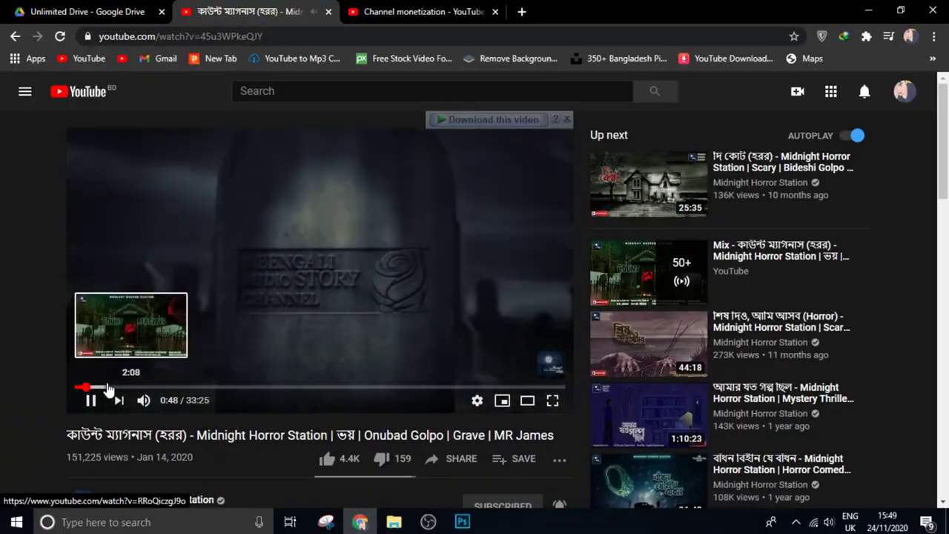
key(ctrl+plus)
key(ctrl+plus)
key(ctrl+plus)
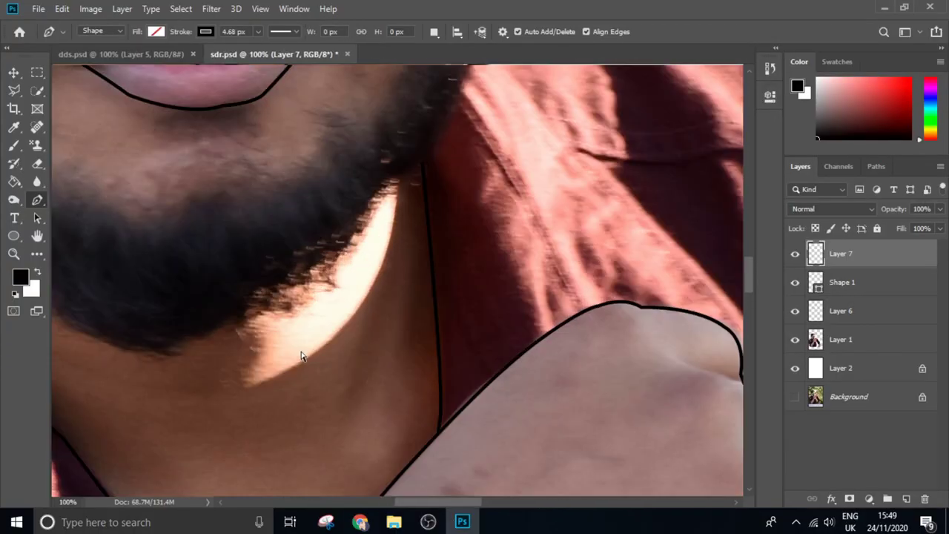
- Draw a black stroke line along the shirt crease
scroll(320, 338, up, 2)
click(321, 338)
scroll(338, 355, down, 3)
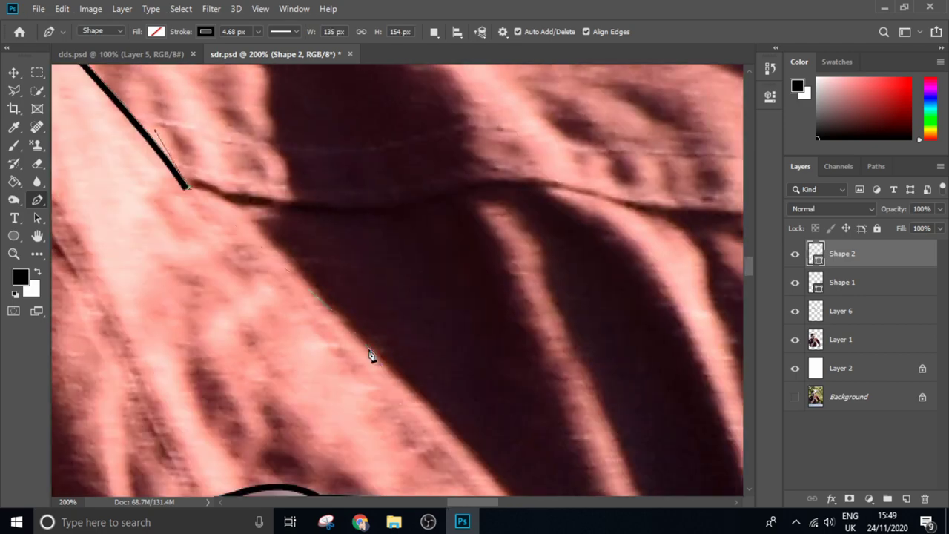
click(426, 325)
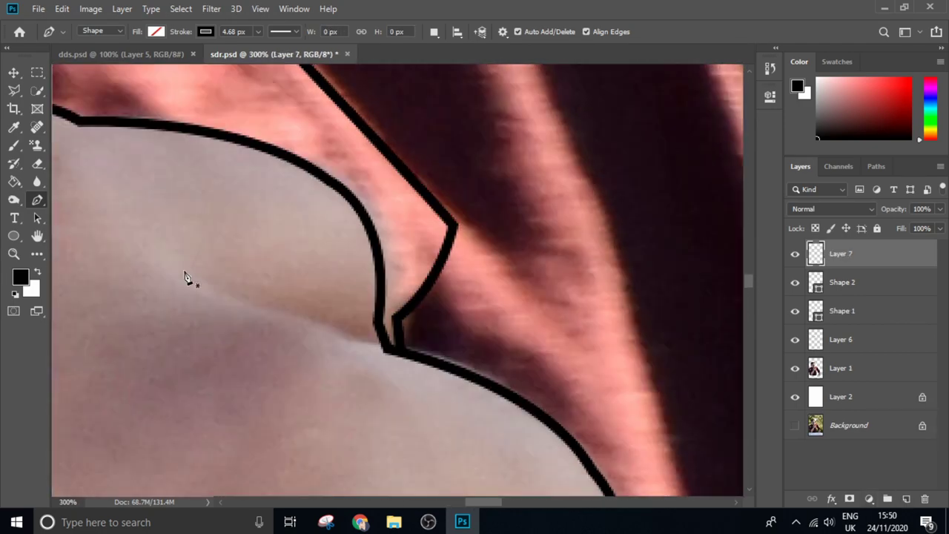
- Trace lines across the back of the hand and along the knuckle and finger creases
click(186, 276)
click(382, 342)
click(580, 471)
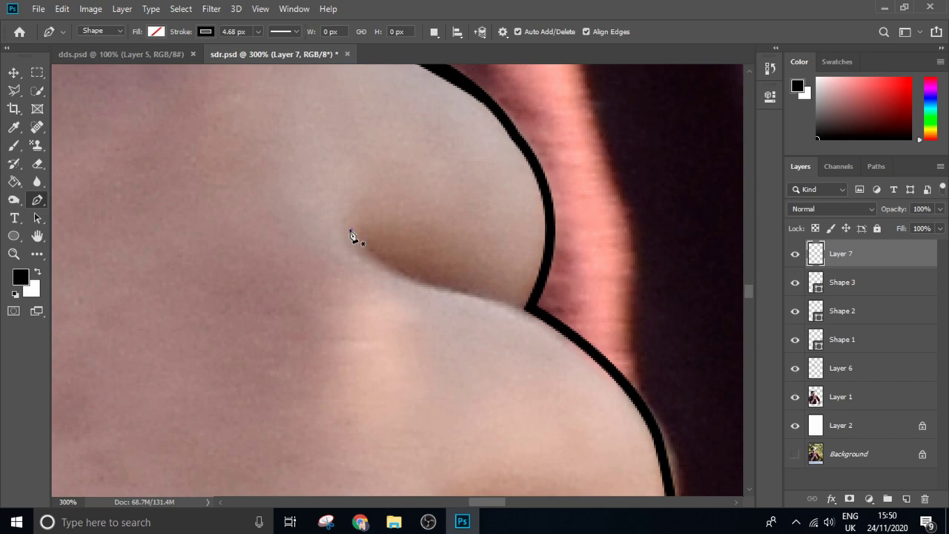
click(350, 234)
drag(476, 294, 552, 294)
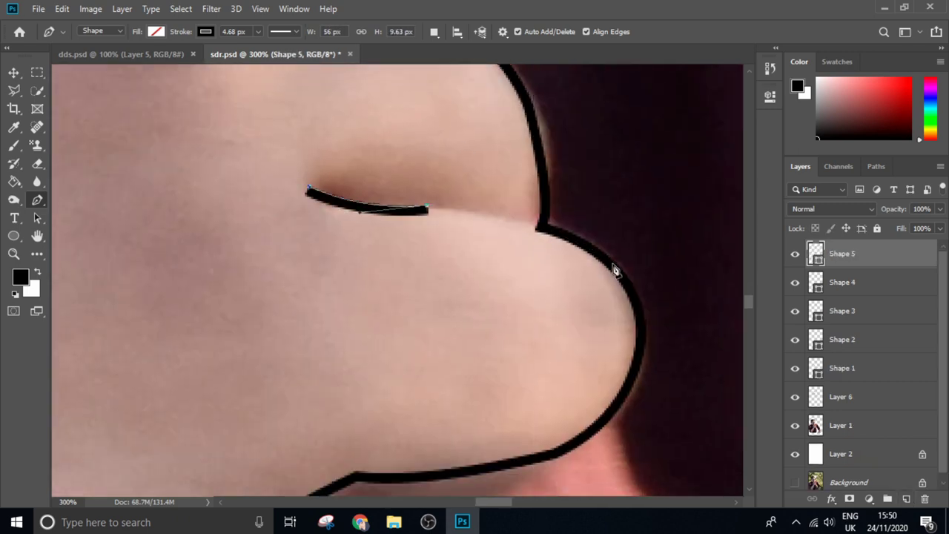
drag(614, 270, 646, 314)
key(ctrl+shift+alt+n)
drag(587, 326, 646, 141)
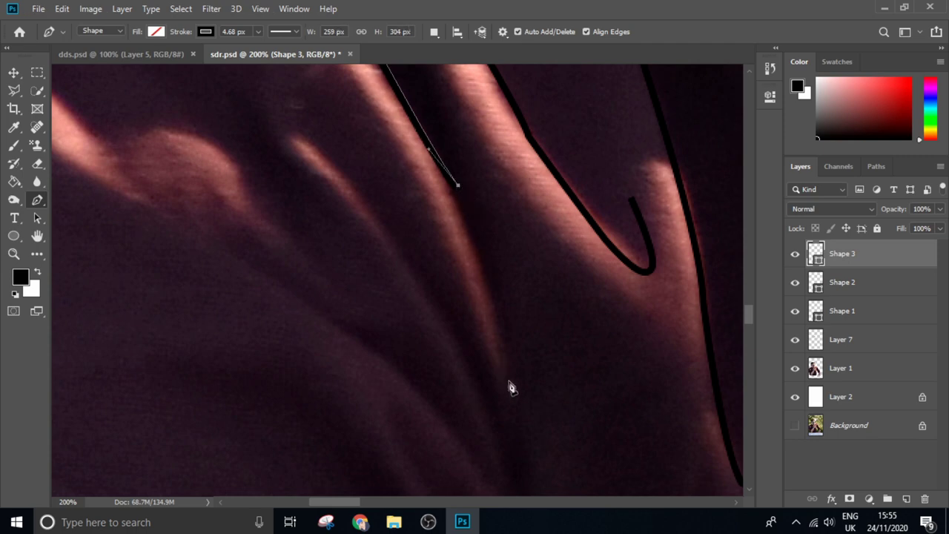
- Extend the shirt fold line with a curved stretch and an extra point down the shirt
click(511, 387)
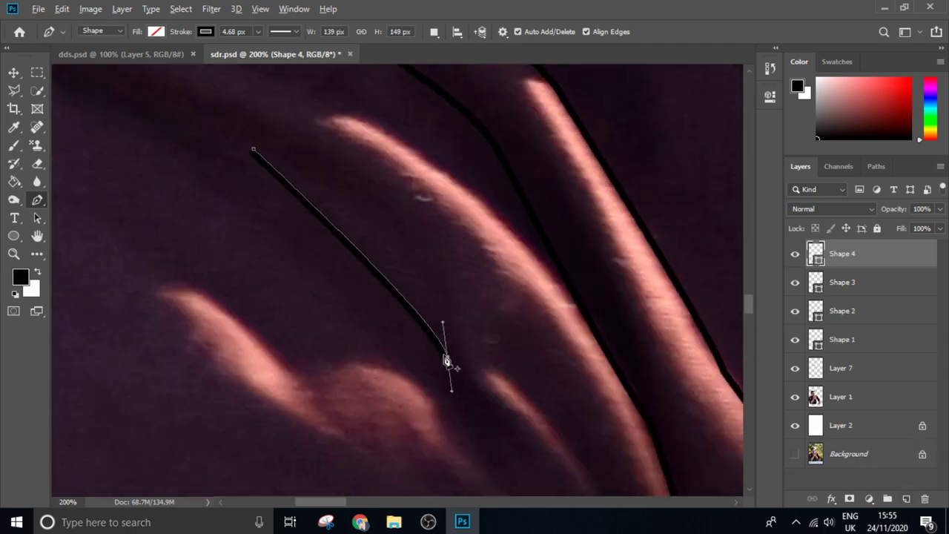
drag(405, 321, 411, 327)
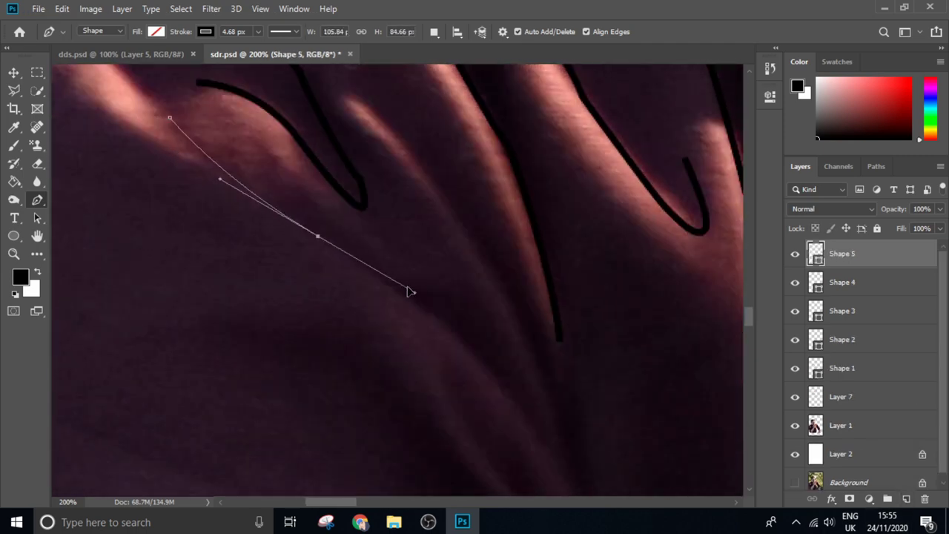
click(359, 522)
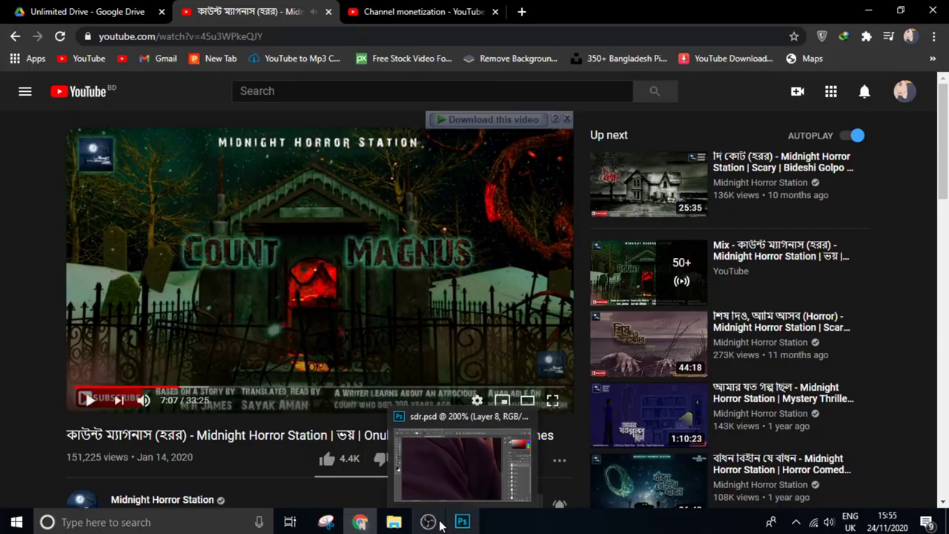
click(462, 521)
scroll(577, 486, down, 2)
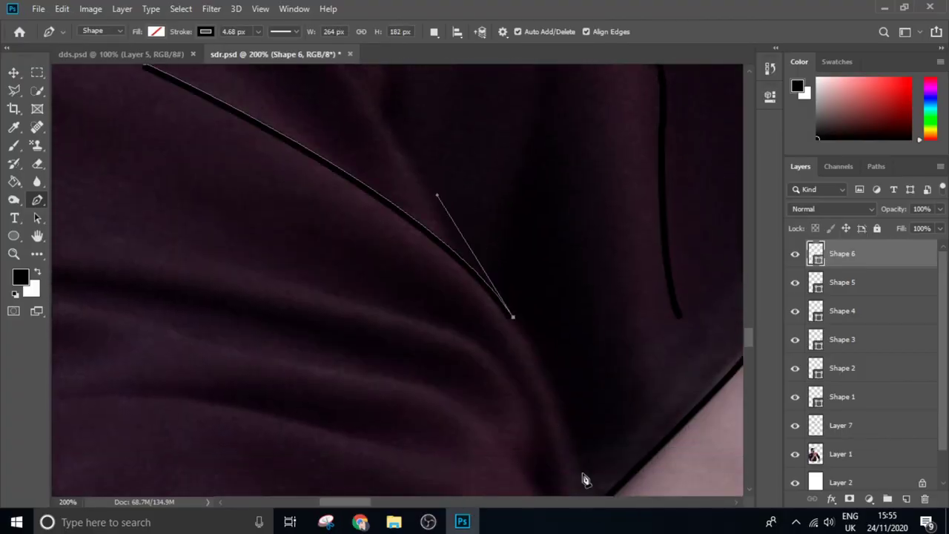
click(583, 475)
scroll(586, 345, down, 5)
scroll(455, 301, up, 3)
- Draw a new curved fold line across the shirt, bending its end, on a fresh layer
click(176, 326)
drag(393, 282, 481, 292)
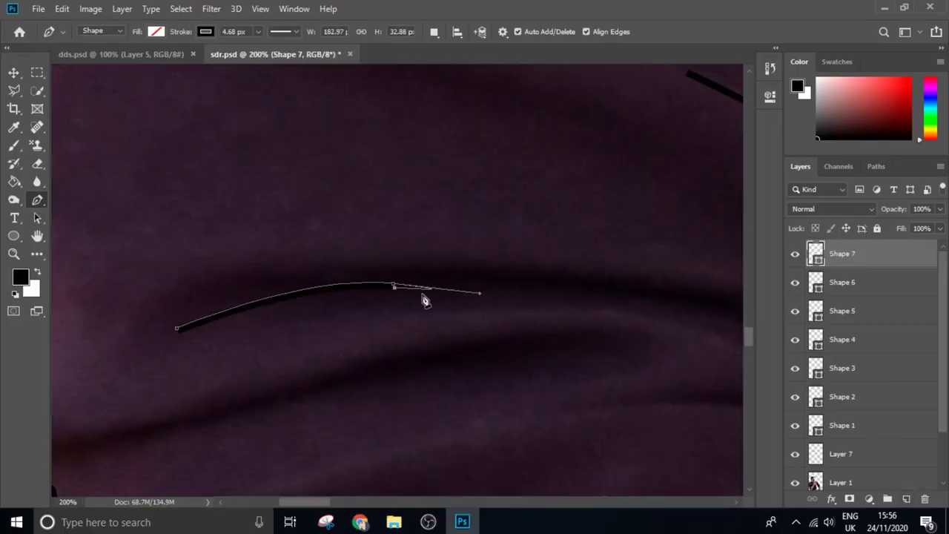
scroll(424, 298, right, 3)
drag(581, 292, 642, 322)
scroll(455, 270, right, 2)
click(906, 498)
scroll(371, 297, left, 5)
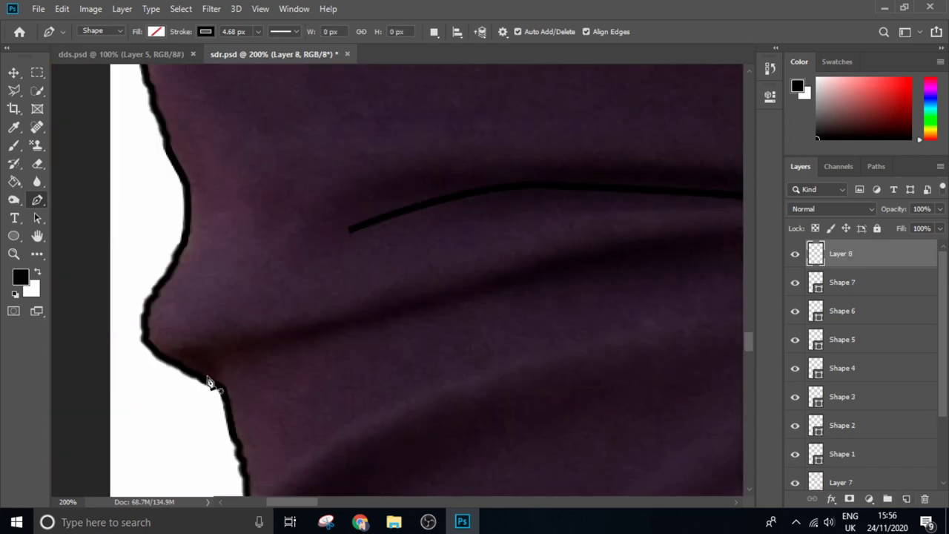
scroll(378, 321, right, 2)
- Finish that fold with a short point, then curve a long line across the shirt
click(546, 254)
scroll(433, 269, right, 3)
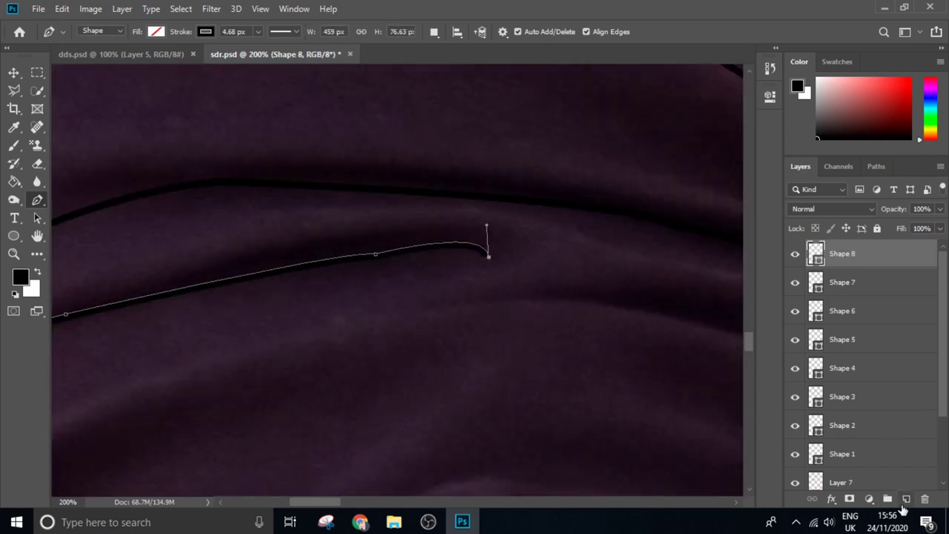
click(904, 500)
scroll(288, 467, left, 5)
scroll(524, 428, down, 3)
scroll(652, 220, right, 5)
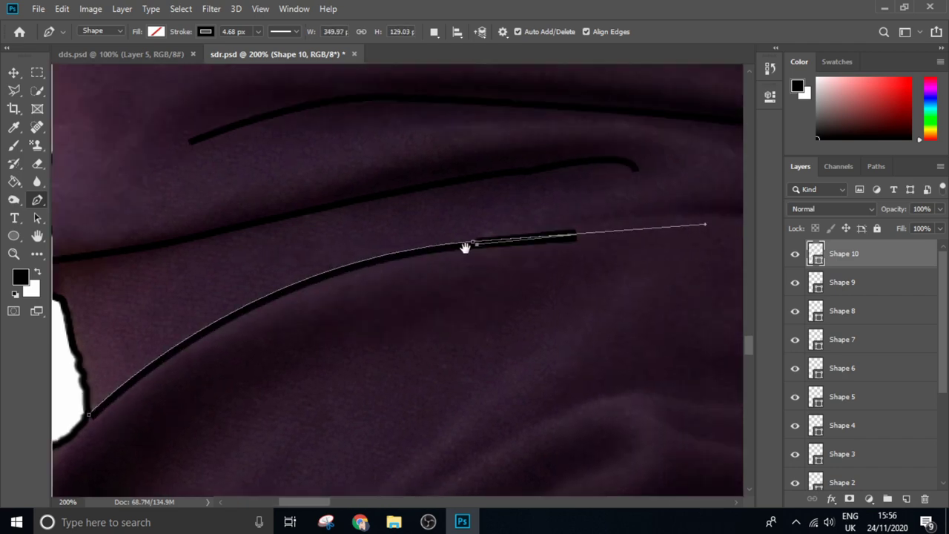
drag(635, 290, 695, 324)
scroll(667, 311, right, 3)
scroll(391, 254, left, 3)
scroll(678, 269, right, 3)
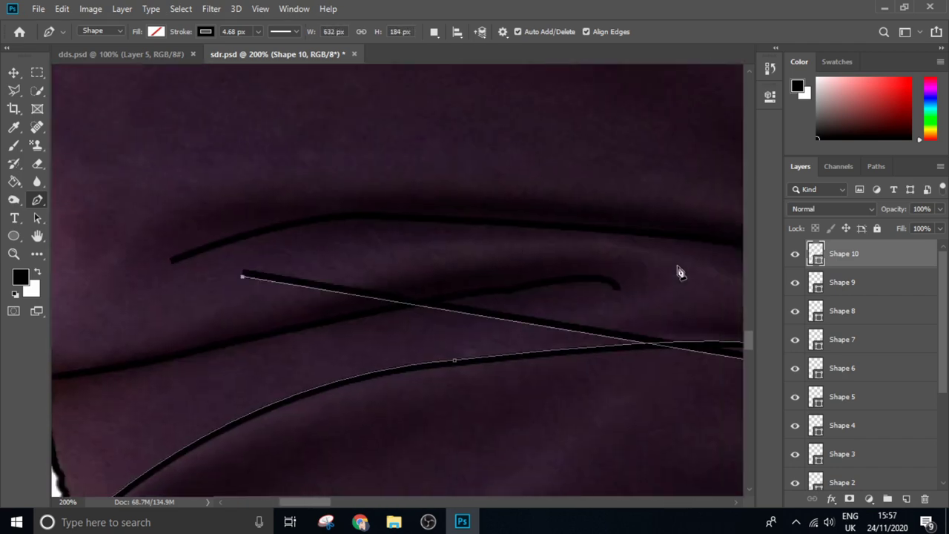
key(Escape)
- Trace another curved fold line along a shirt crease and finish it
click(302, 262)
scroll(439, 279, right, 3)
drag(429, 265, 439, 280)
key(ctrl+shift+alt+n)
scroll(342, 298, right, 3)
scroll(343, 299, down, 1)
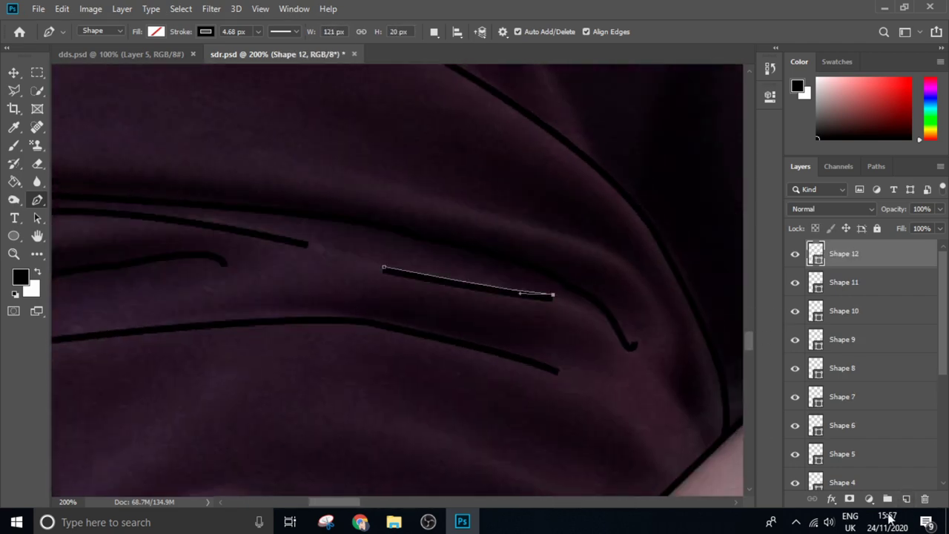
key(Escape)
scroll(314, 142, right, 3)
scroll(313, 142, down, 2)
- Add a smoothly curved fold line, then move to the next shirt folds
click(313, 137)
drag(562, 233, 572, 267)
click(577, 330)
key(ctrl+shift+alt+n)
drag(580, 340, 716, 250)
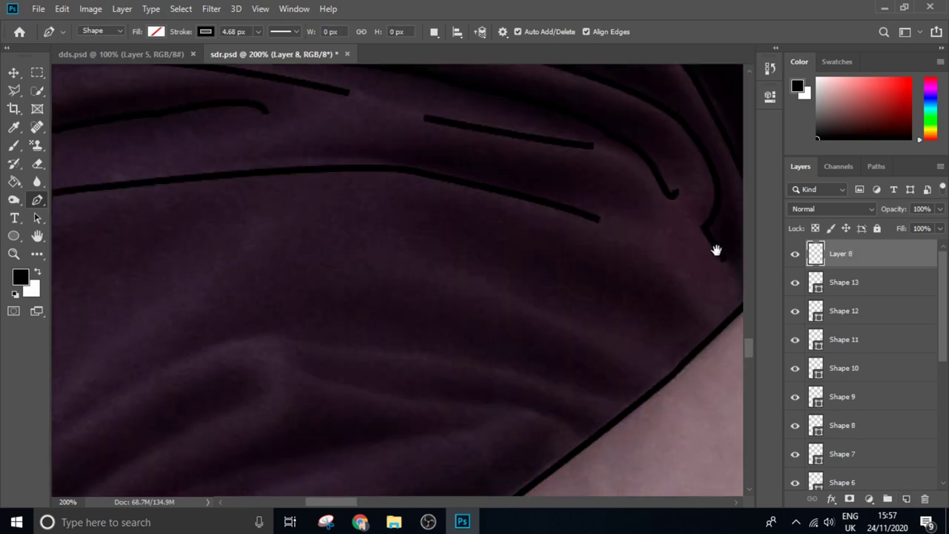
key(ctrl+shift+alt+n)
scroll(242, 334, left, 3)
scroll(242, 334, down, 2)
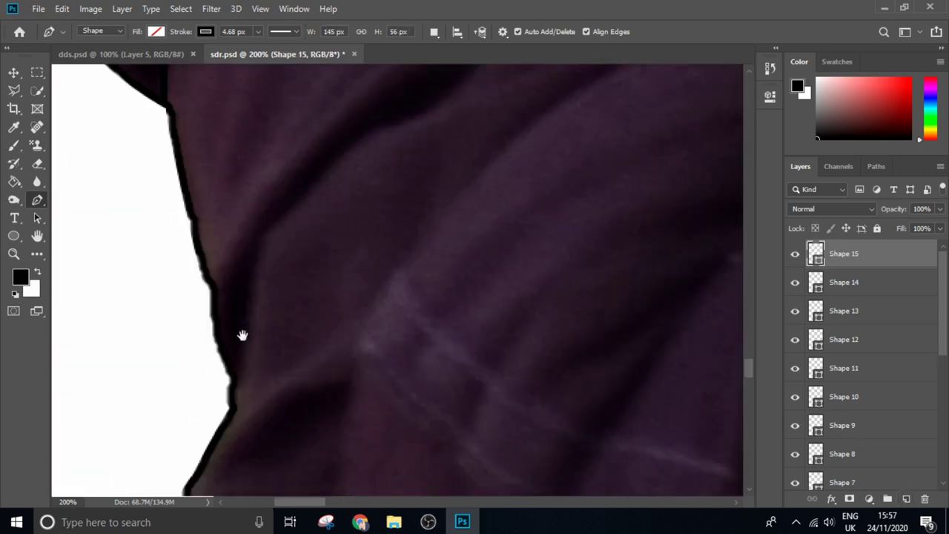
scroll(358, 141, up, 3)
scroll(358, 141, right, 2)
- Trace three fold lines along the sleeve crease, ending one at the crease tip
click(328, 312)
drag(540, 166, 591, 162)
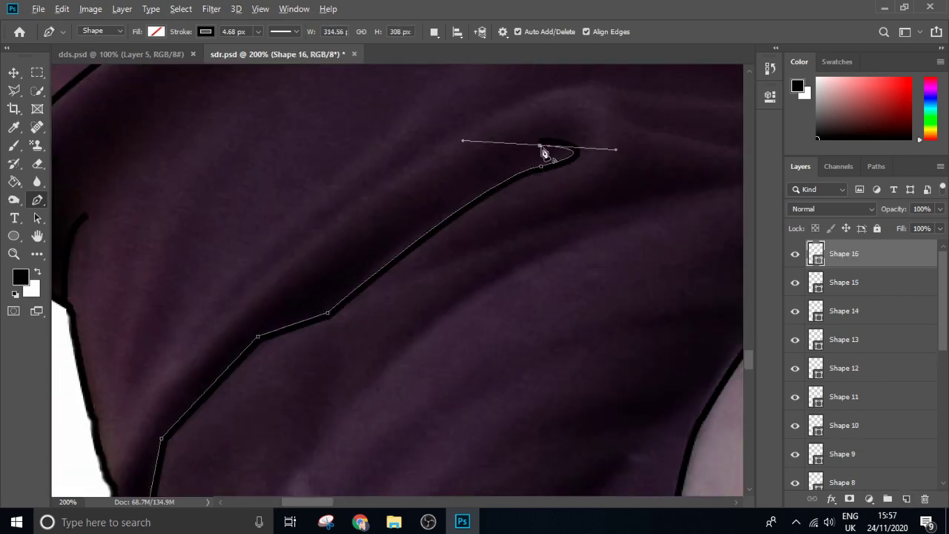
key(Return)
scroll(200, 388, up, 5)
click(275, 244)
key(Return)
click(211, 404)
drag(427, 191, 529, 134)
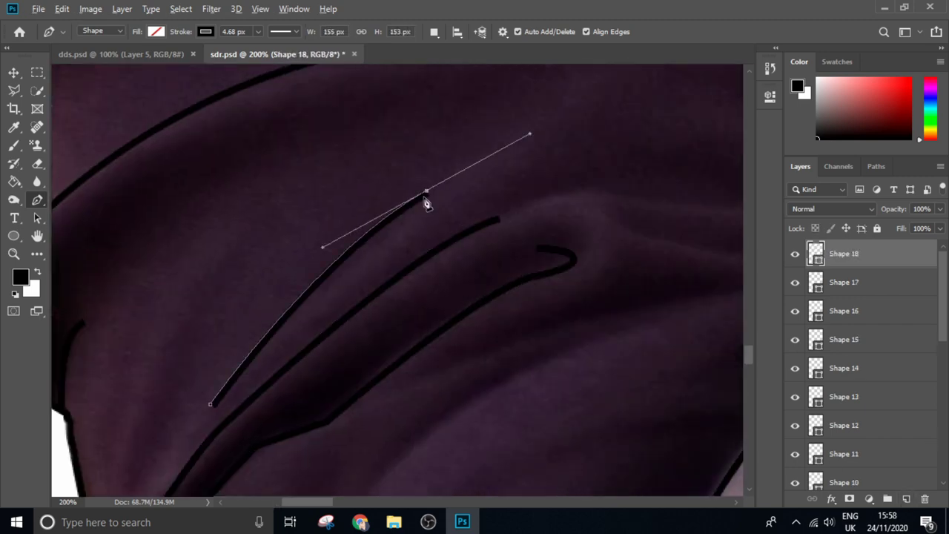
click(527, 135)
key(ctrl+shift+alt+n)
scroll(398, 256, right, 5)
- Draw a fold line across the sleeve and another running up to the arm edge
click(673, 230)
scroll(673, 230, right, 6)
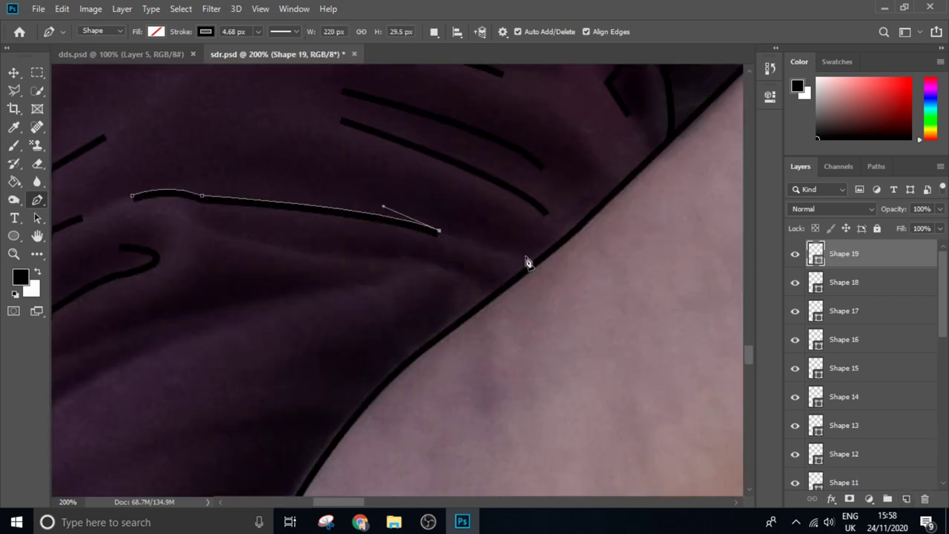
click(524, 255)
scroll(524, 256, left, 2)
click(302, 218)
key(Return)
scroll(370, 277, up, 3)
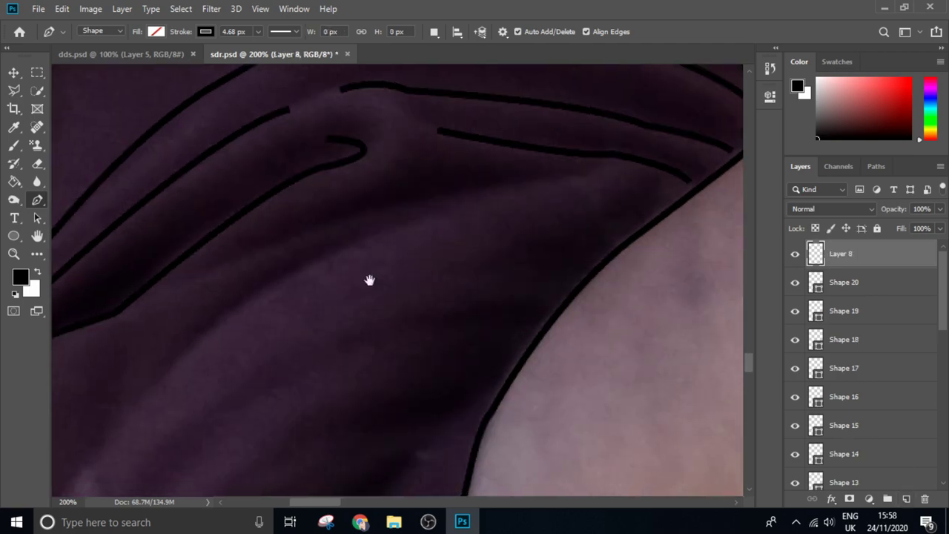
click(186, 373)
click(299, 282)
scroll(299, 282, right, 5)
click(573, 173)
- Commit the last sleeve fold and toggle the photo layer off and on to check the line art
key(Return)
scroll(460, 382, down, 5)
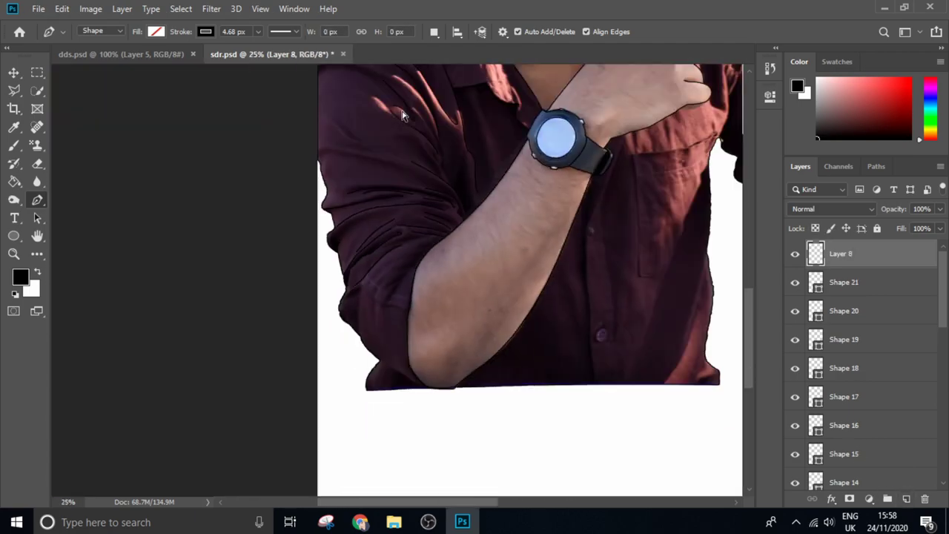
scroll(825, 313, down, 5)
click(794, 418)
click(795, 418)
scroll(853, 333, up, 5)
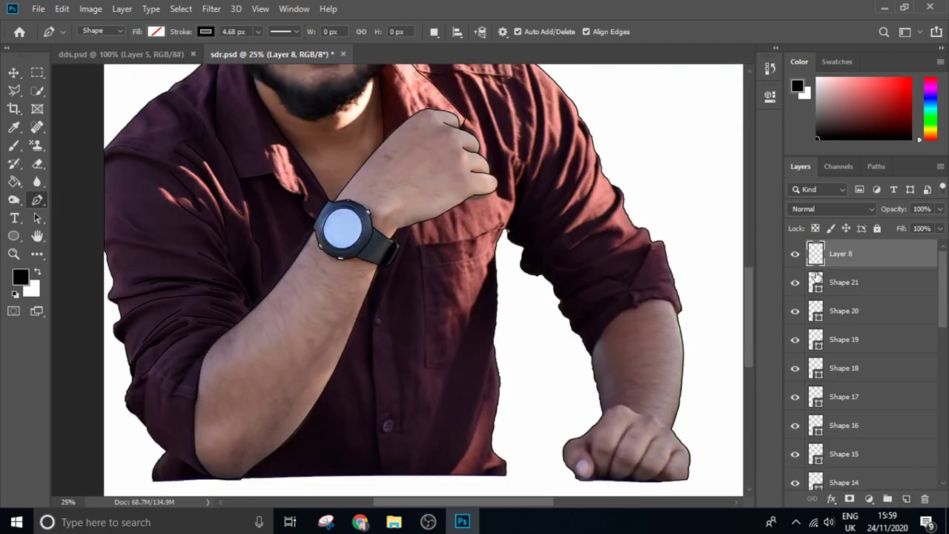
scroll(297, 297, up, 3)
scroll(130, 289, up, 2)
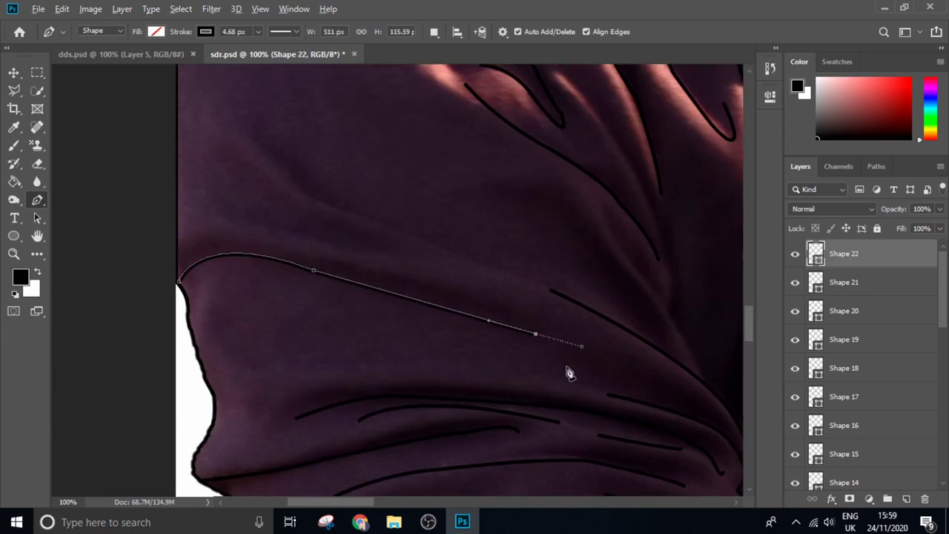
- Draw two more curved fold lines across the shirt chest
key(Return)
click(213, 227)
click(320, 256)
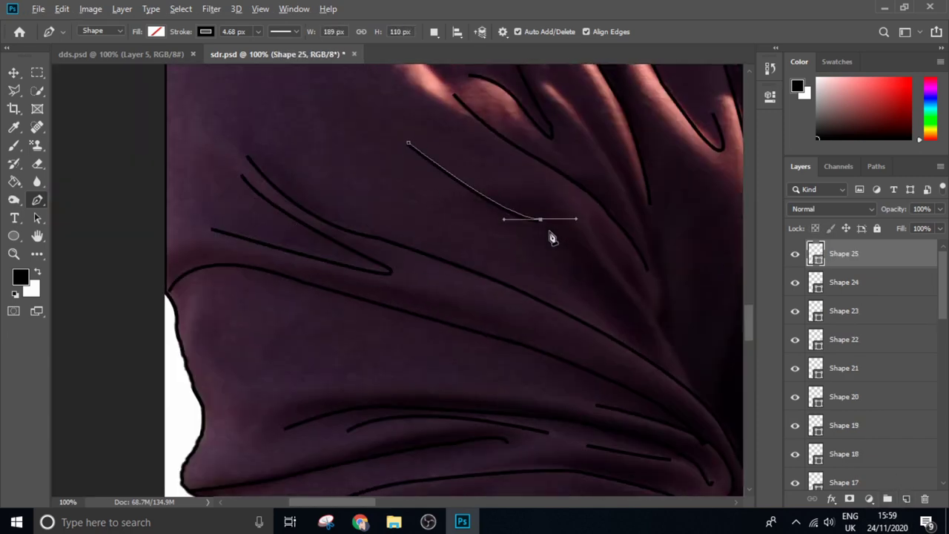
drag(619, 313, 644, 374)
key(Return)
click(595, 237)
scroll(597, 335, right, 2)
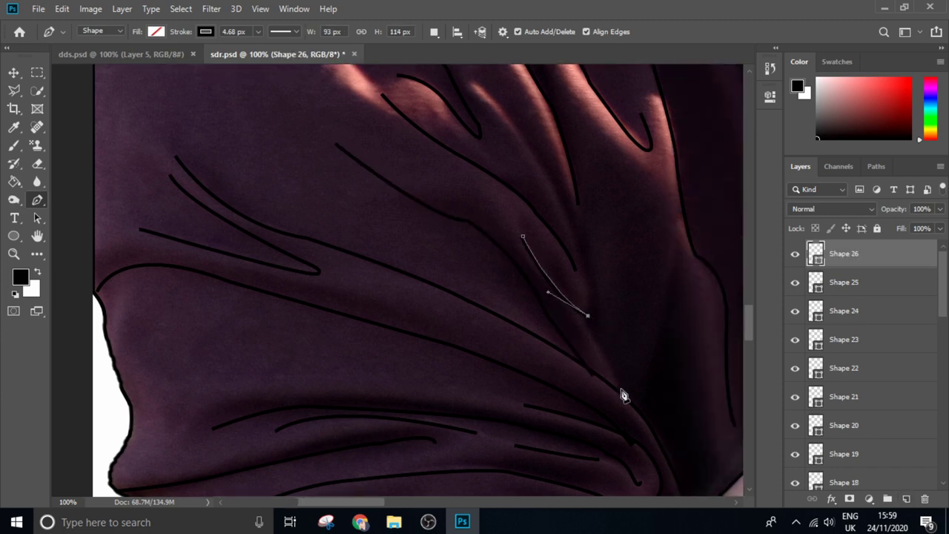
key(Return)
- Extend another chest fold line to a new point on a fresh layer
key(ctrl+shift+alt+n)
scroll(449, 174, up, 1)
scroll(448, 174, right, 1)
scroll(542, 311, down, 3)
scroll(543, 311, right, 1)
click(524, 315)
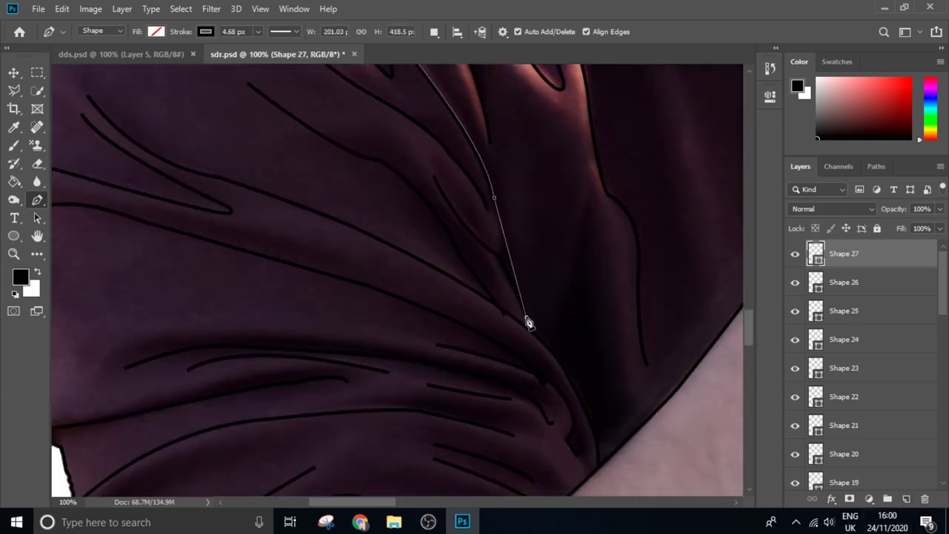
key(Return)
scroll(417, 275, down, 3)
- Add fold lines down the shirt, including a curved line along the placket
click(516, 366)
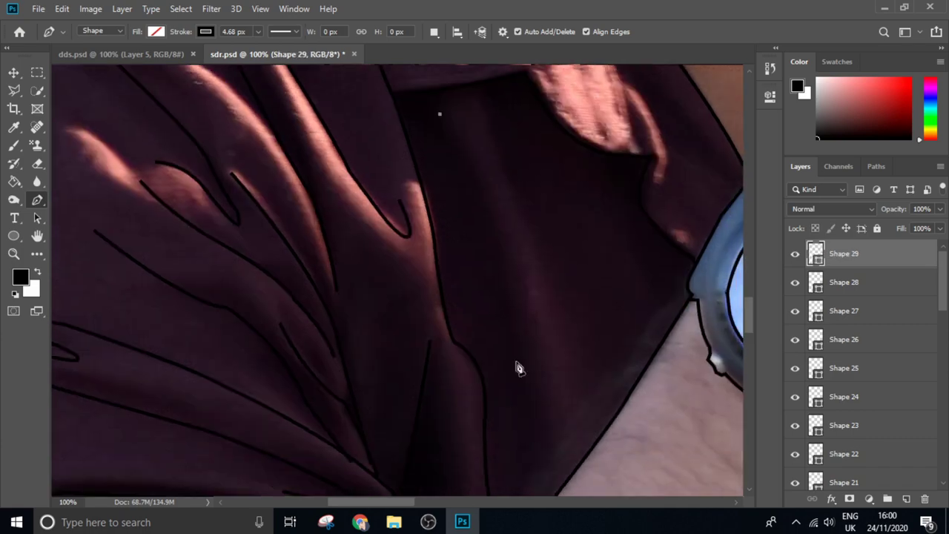
scroll(517, 366, down, 3)
key(Return)
scroll(507, 135, up, 4)
scroll(506, 135, left, 1)
click(506, 135)
drag(551, 290, 552, 326)
scroll(553, 296, down, 1)
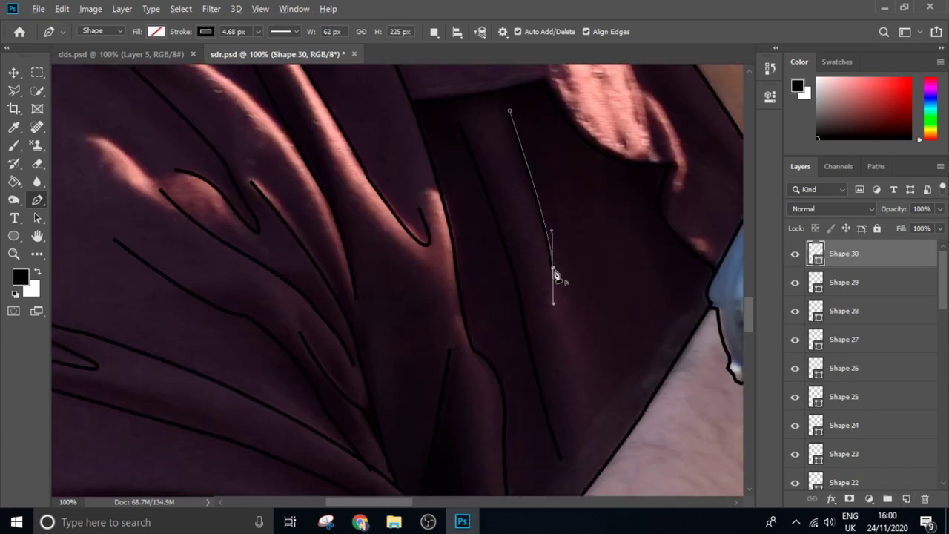
key(Return)
scroll(603, 438, up, 5)
scroll(711, 449, left, 3)
- Trace the collar seam as a curved line rising toward the neck
click(145, 312)
drag(404, 341, 475, 412)
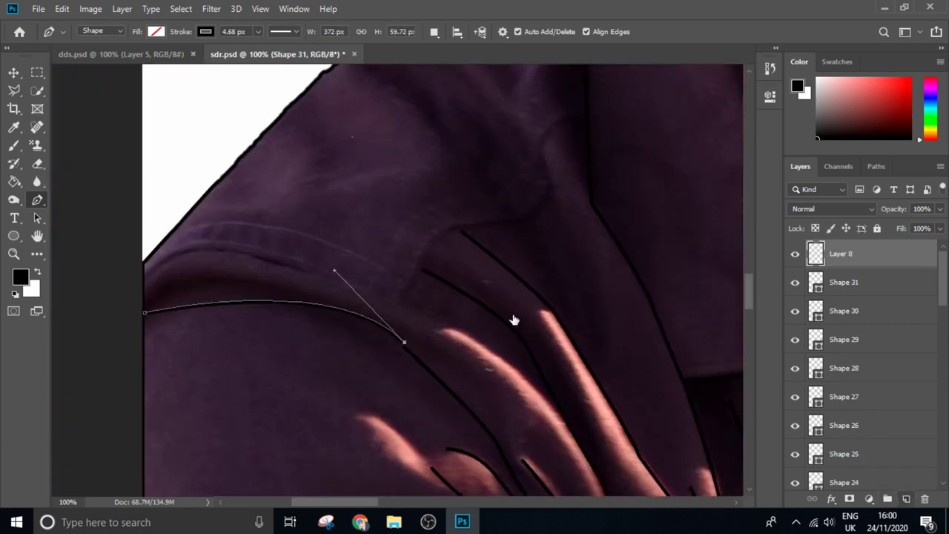
scroll(543, 232, up, 2)
scroll(543, 232, right, 4)
drag(413, 241, 414, 195)
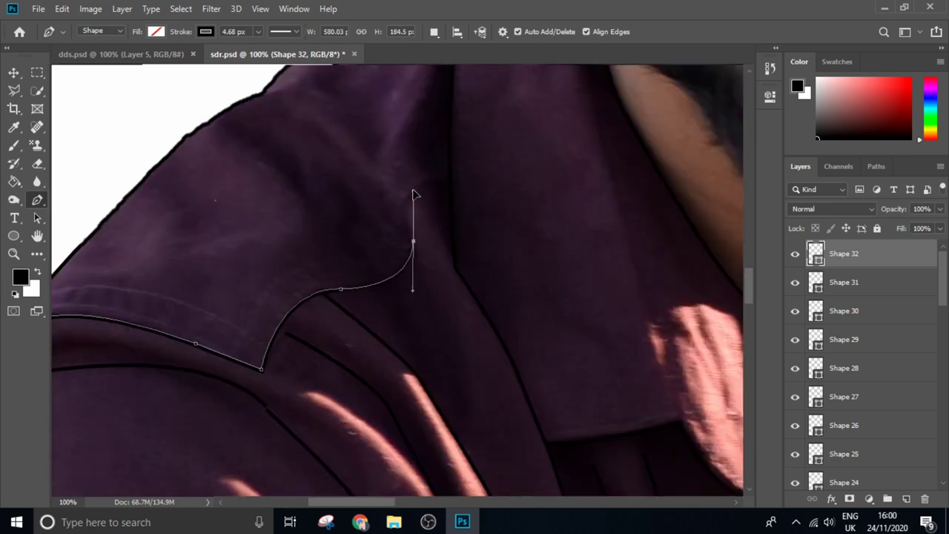
click(908, 500)
scroll(312, 208, up, 2)
scroll(311, 207, left, 2)
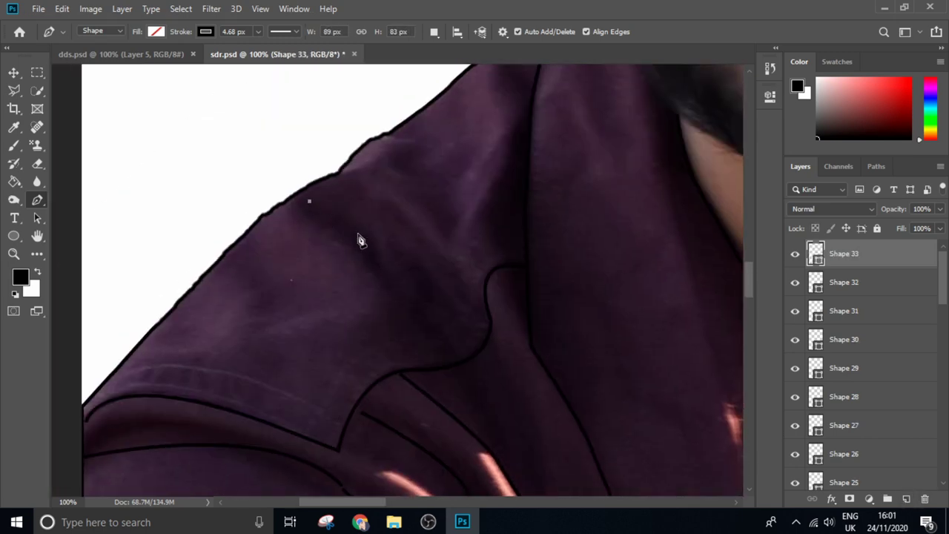
- Zoom out to the chin and beard, then draw a curved line along the collar edge
key(z)
alt+click(383, 383)
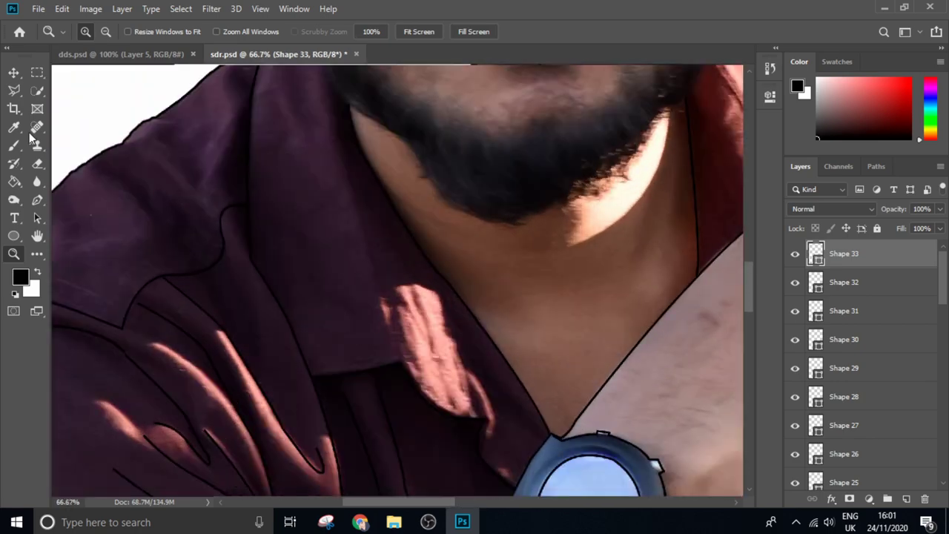
key(p)
scroll(334, 222, up, 2)
click(311, 192)
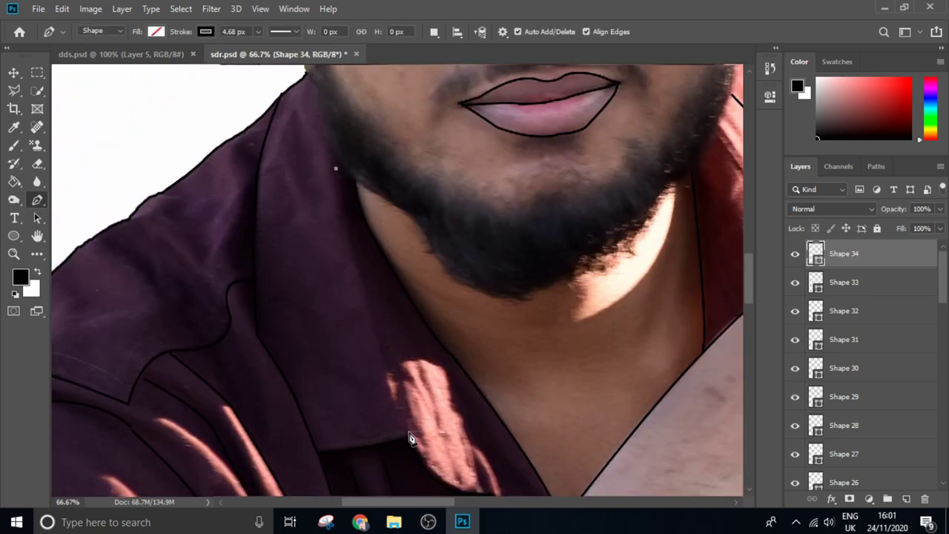
scroll(371, 296, down, 3)
drag(384, 334, 416, 361)
click(905, 499)
scroll(371, 282, down, 3)
- Trace a shirt fold line near the arm edge as a new shape
scroll(557, 223, up, 5)
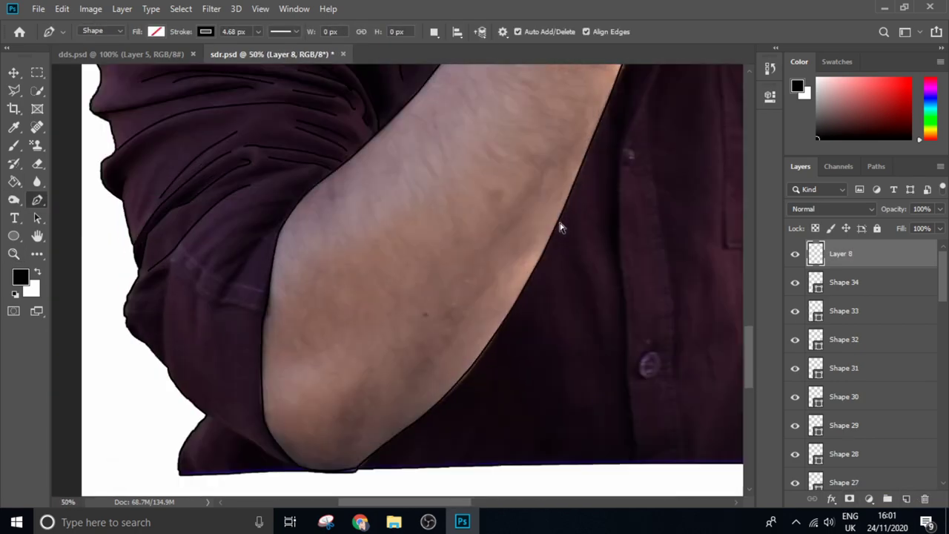
mouse_move(214, 233)
mouse_down()
mouse_move(364, 341)
mouse_move(415, 400)
mouse_up()
click(298, 318)
click(906, 499)
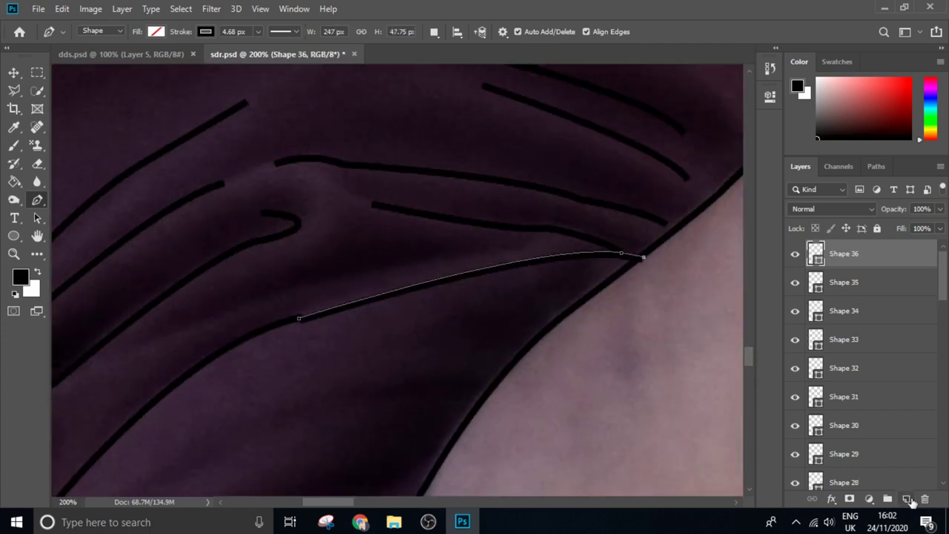
scroll(400, 282, down, 5)
scroll(462, 119, up, 5)
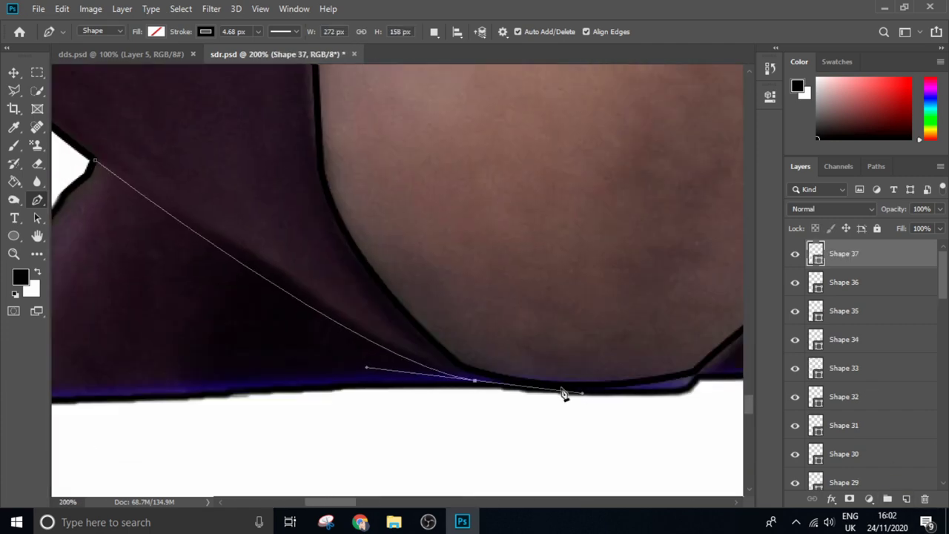
- Trace another fold line running from below the watch along the shirt
click(895, 502)
scroll(324, 354, down, 3)
scroll(377, 475, up, 3)
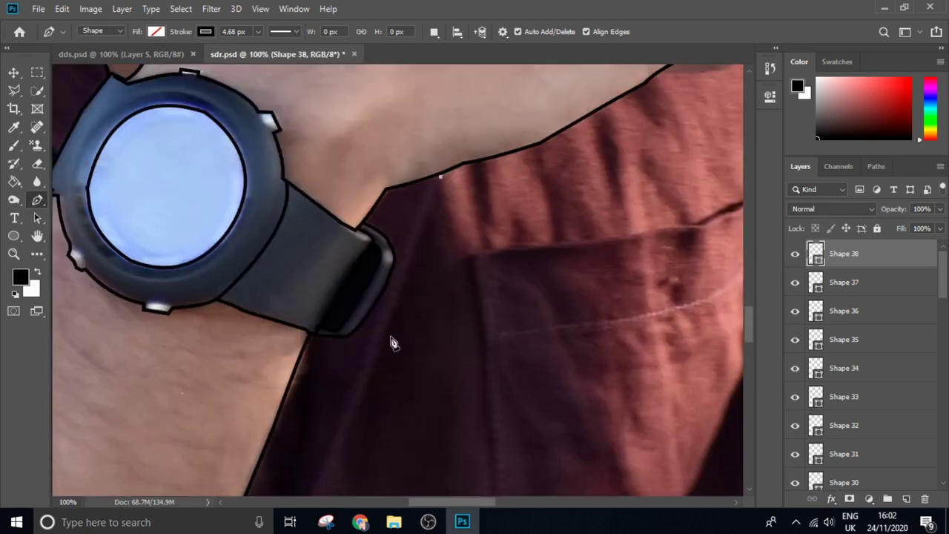
click(404, 152)
scroll(384, 326, down, 3)
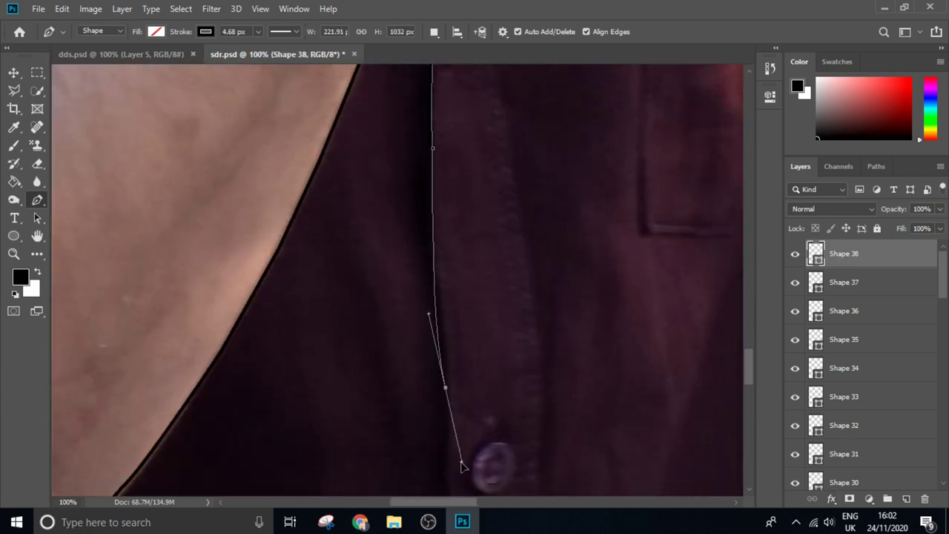
scroll(462, 461, down, 3)
scroll(726, 415, down, 3)
click(906, 499)
- Pan across the shirt and extend the stroke along the sleeve fold
scroll(447, 286, up, 3)
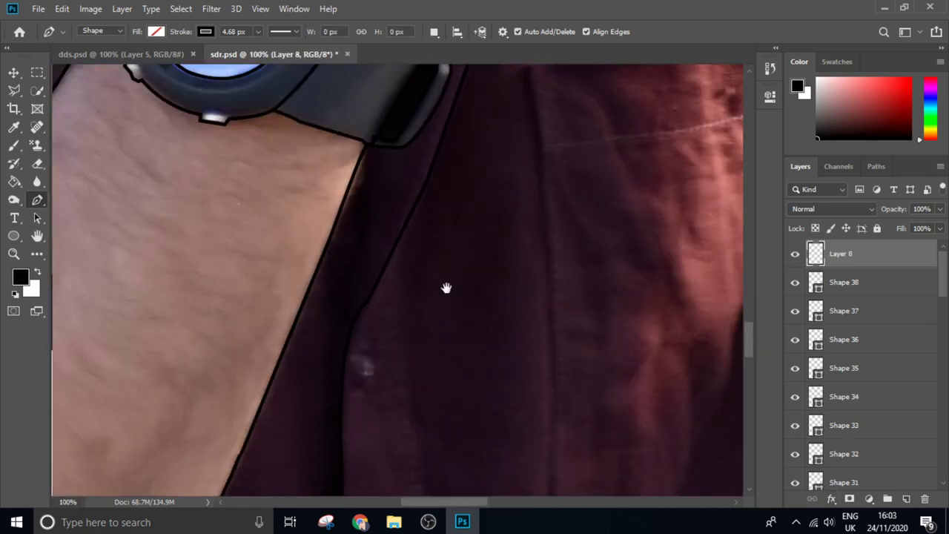
scroll(297, 301, up, 3)
scroll(314, 335, down, 2)
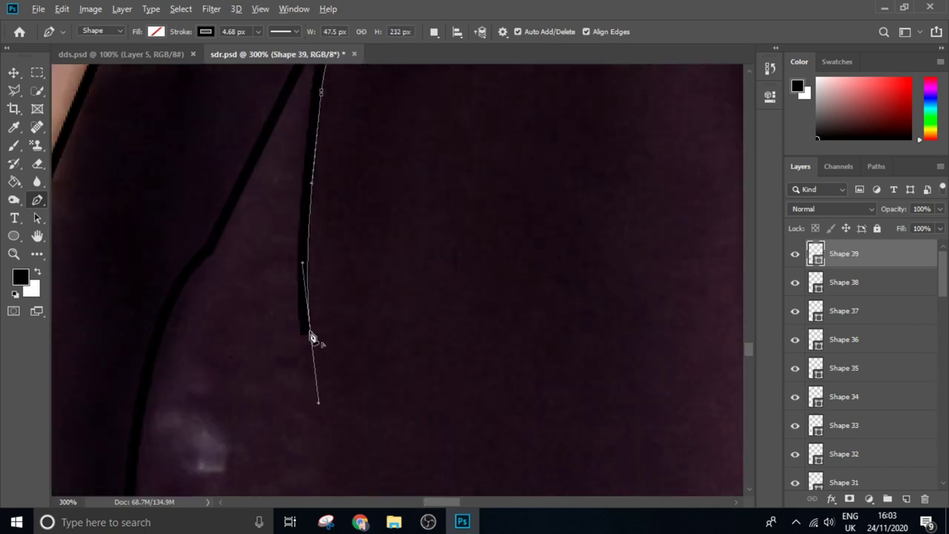
scroll(320, 383, down, 3)
scroll(320, 396, up, 2)
scroll(317, 386, up, 2)
scroll(317, 385, down, 3)
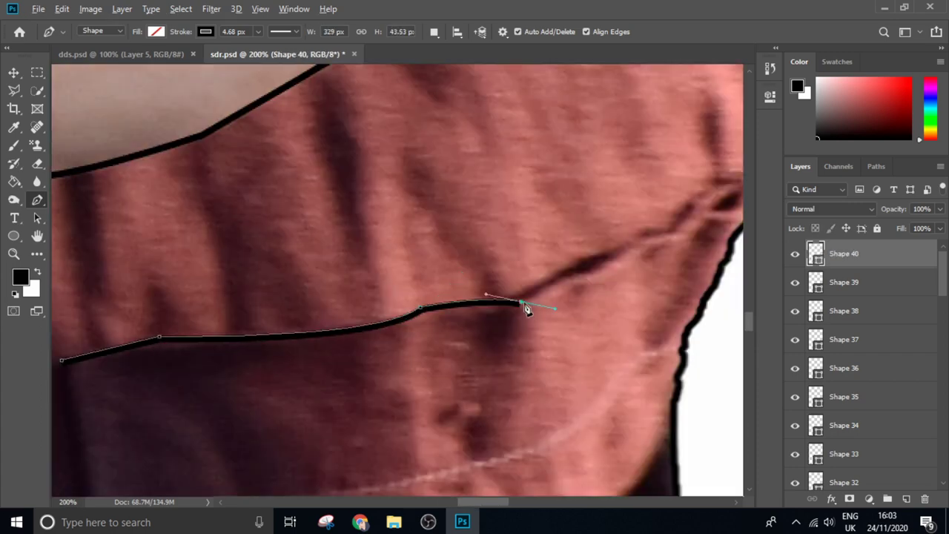
drag(525, 309, 373, 369)
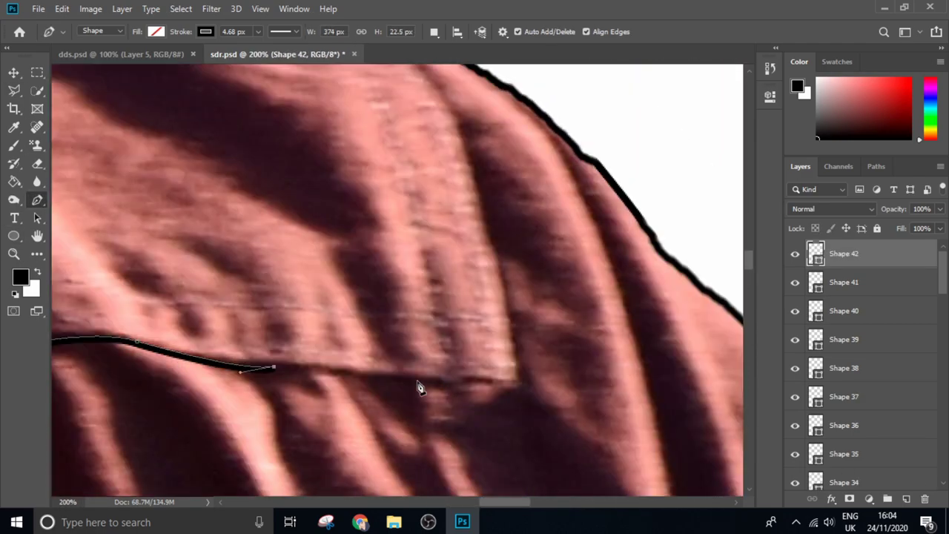
click(419, 387)
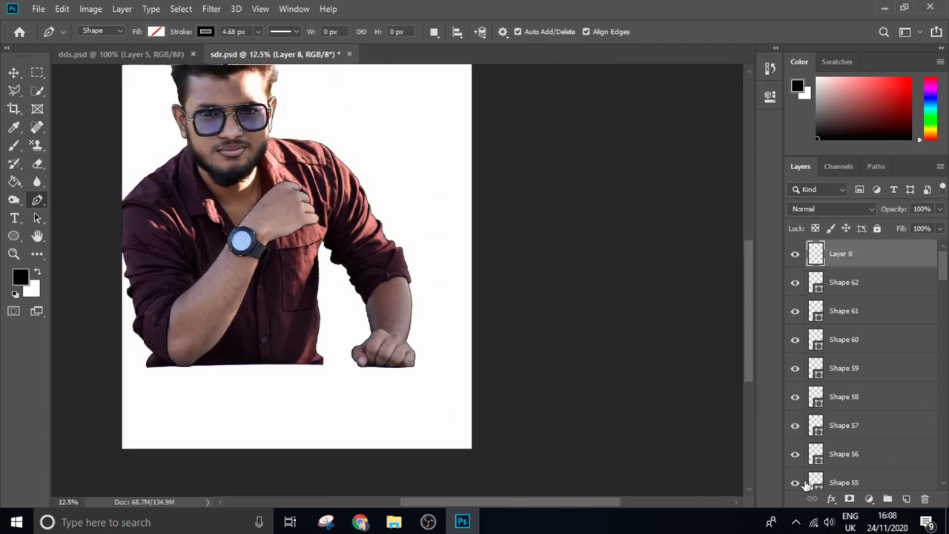
scroll(860, 370, down, 10)
- Zoom out and briefly hide the photo to check the line art, then show it again
click(794, 418)
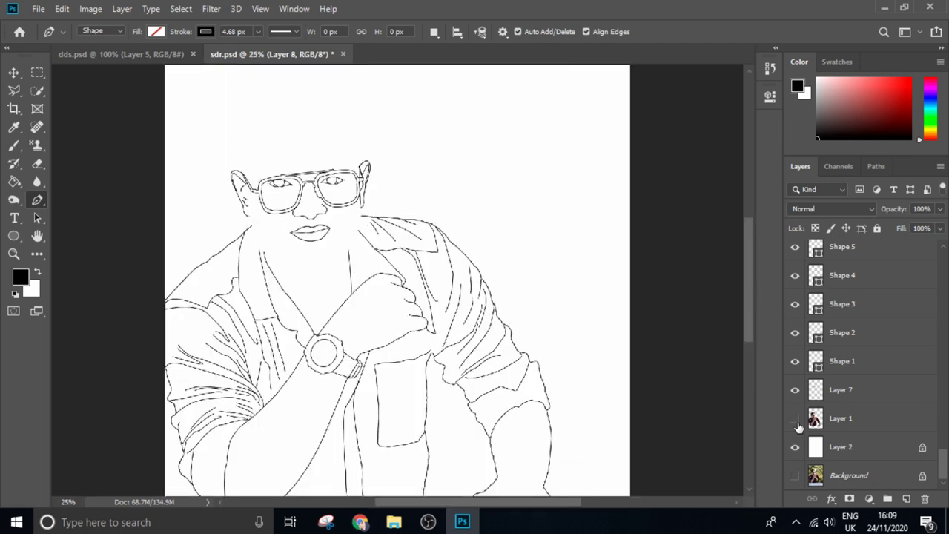
key(ctrl+minus)
click(795, 418)
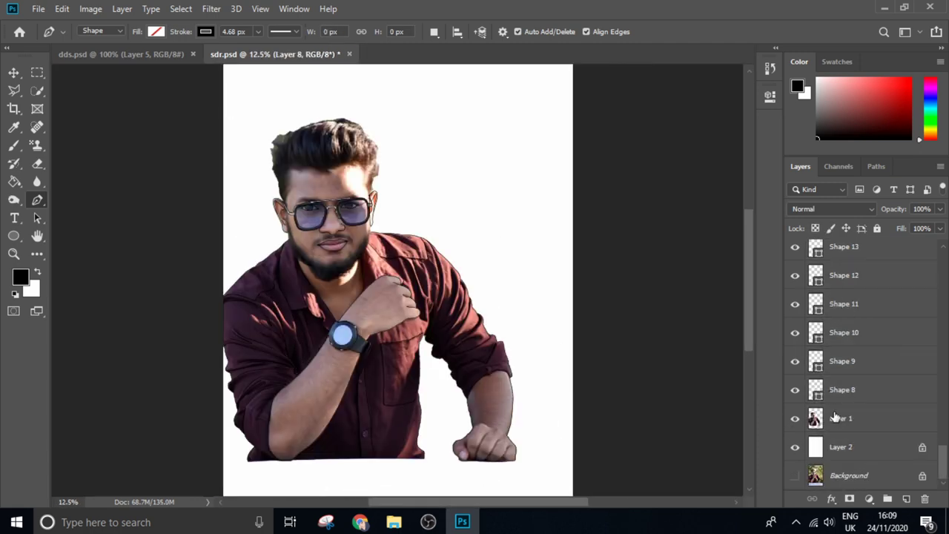
- Select the range of Shape layers up to Shape 30 in the Layers panel
shift+click(835, 417)
scroll(852, 282, up, 2)
scroll(856, 275, up, 2)
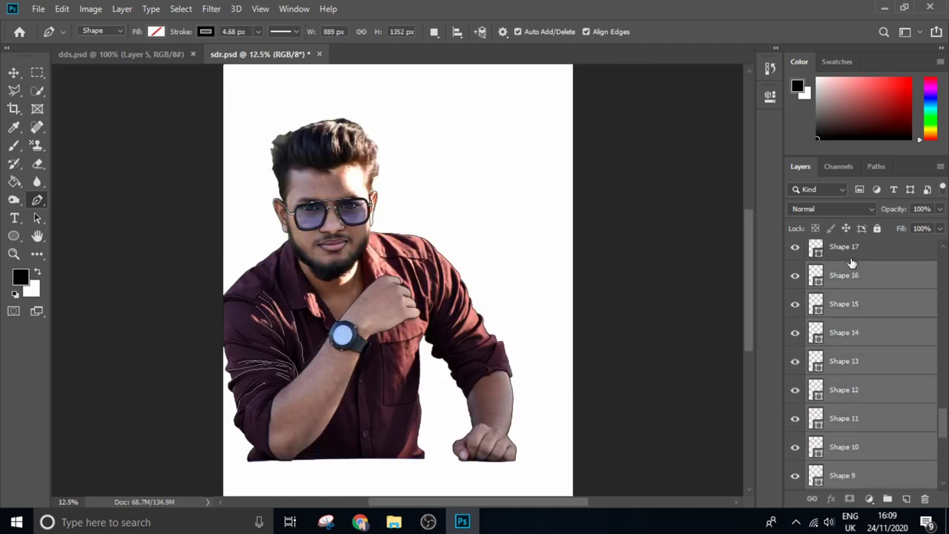
scroll(845, 334, up, 5)
shift+click(847, 354)
scroll(845, 297, up, 1)
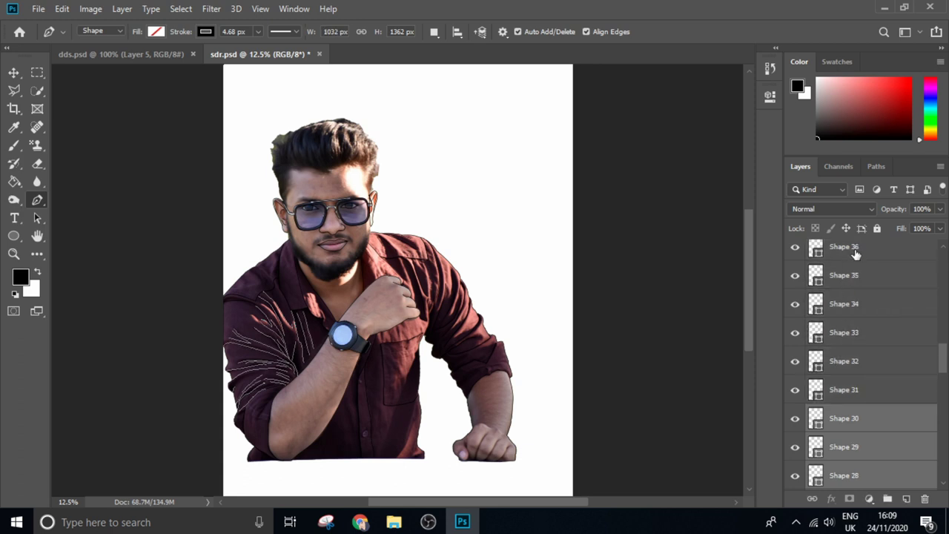
scroll(847, 343, up, 3)
- Extend the selection through Shape 50, the topmost shapes and Layer 8, then merge them
shift+click(847, 343)
scroll(845, 341, up, 2)
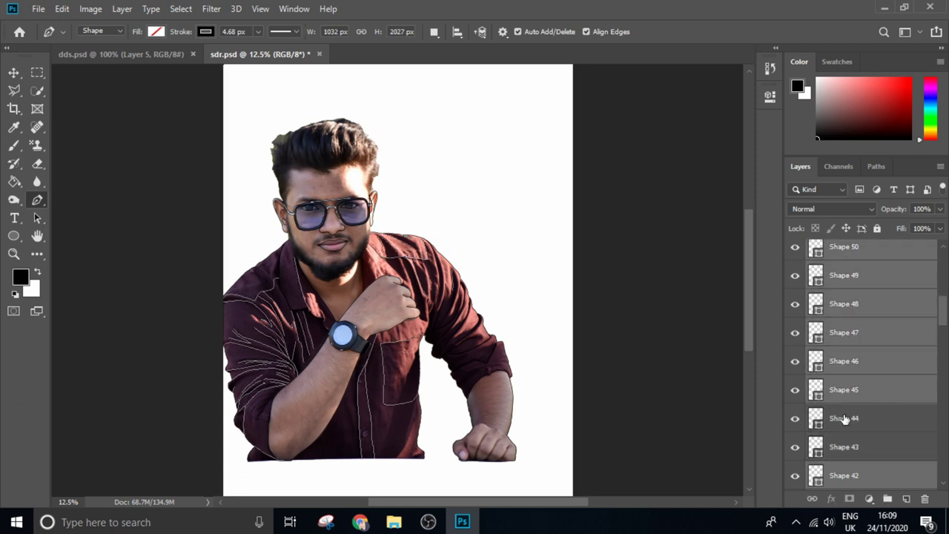
scroll(852, 356, up, 2)
shift+click(868, 303)
scroll(864, 349, up, 2)
scroll(862, 394, up, 1)
shift+click(862, 392)
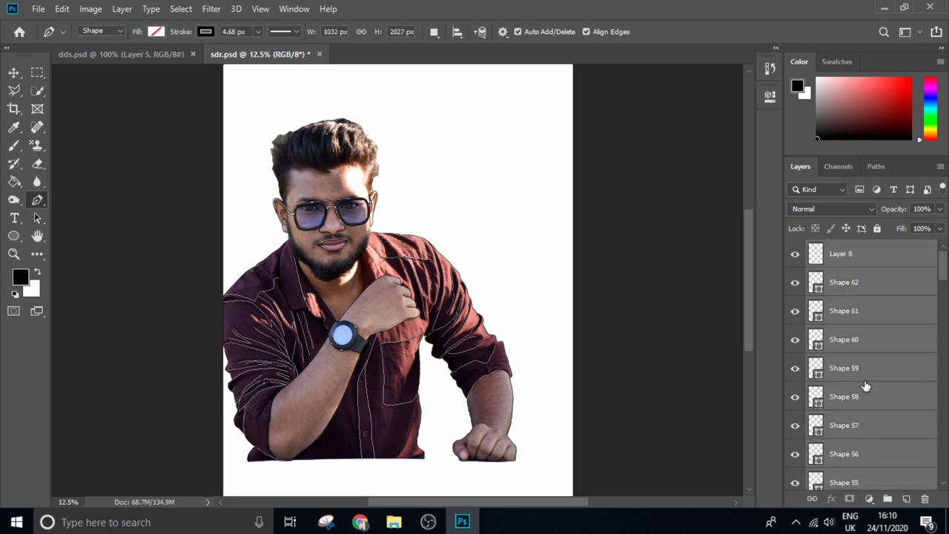
key(Delete)
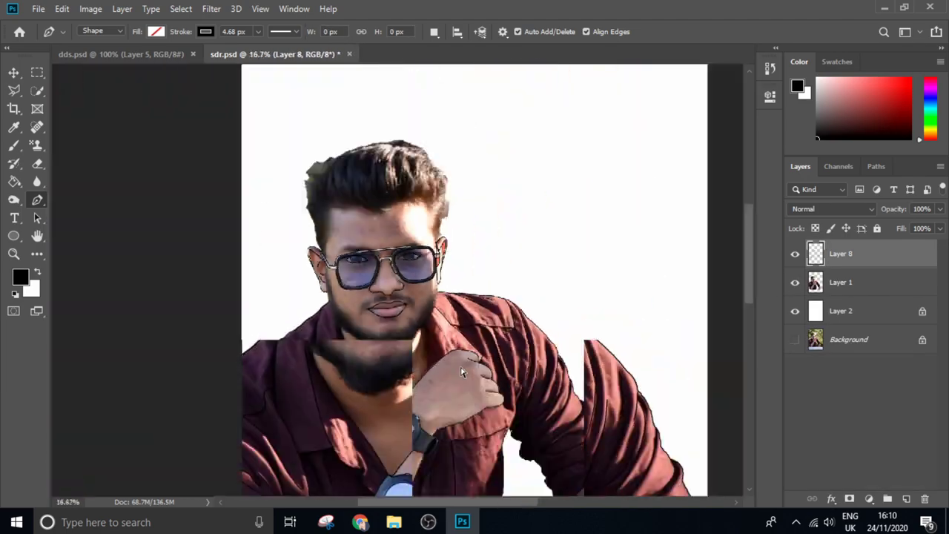
- Zoom in on the face and toggle the photo off and on to check the line art
key(ctrl+plus)
key(ctrl+plus)
key(ctrl+plus)
click(794, 283)
click(794, 284)
scroll(254, 158, down, 2)
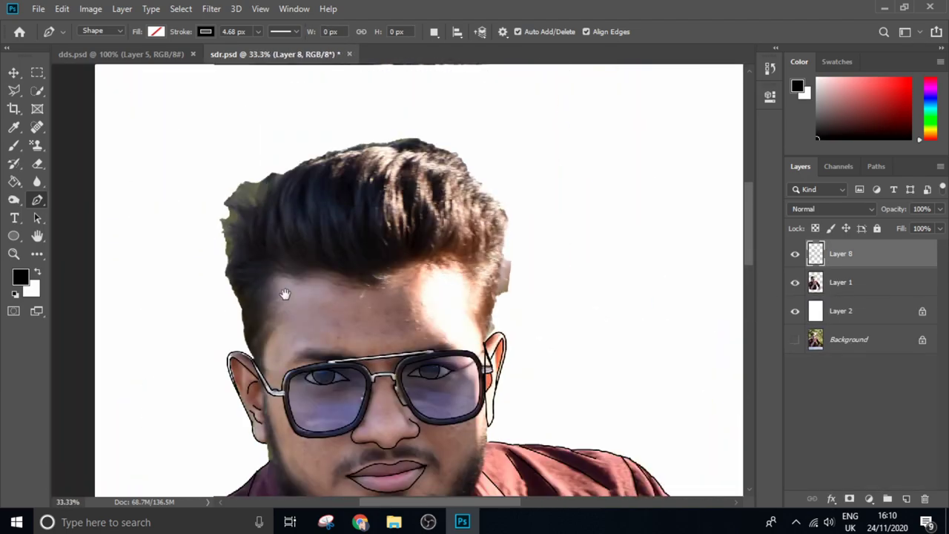
scroll(159, 180, up, 4)
- Pick the Dune Grass brush preset and add a new Layer 9 for the hair
key(b)
right_click(375, 194)
click(387, 356)
scroll(430, 356, down, 3)
scroll(433, 355, down, 3)
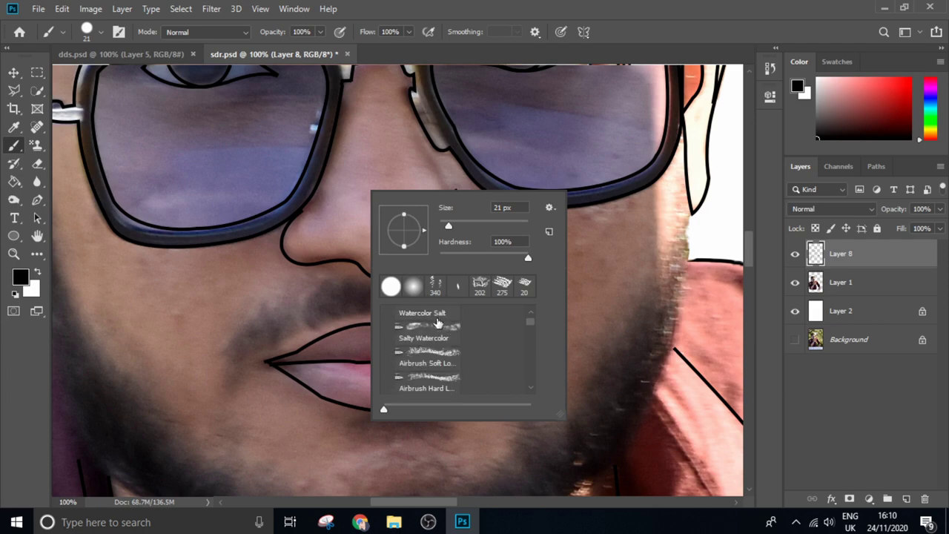
scroll(436, 355, down, 3)
scroll(436, 355, down, 3)
scroll(437, 355, down, 5)
scroll(441, 359, down, 5)
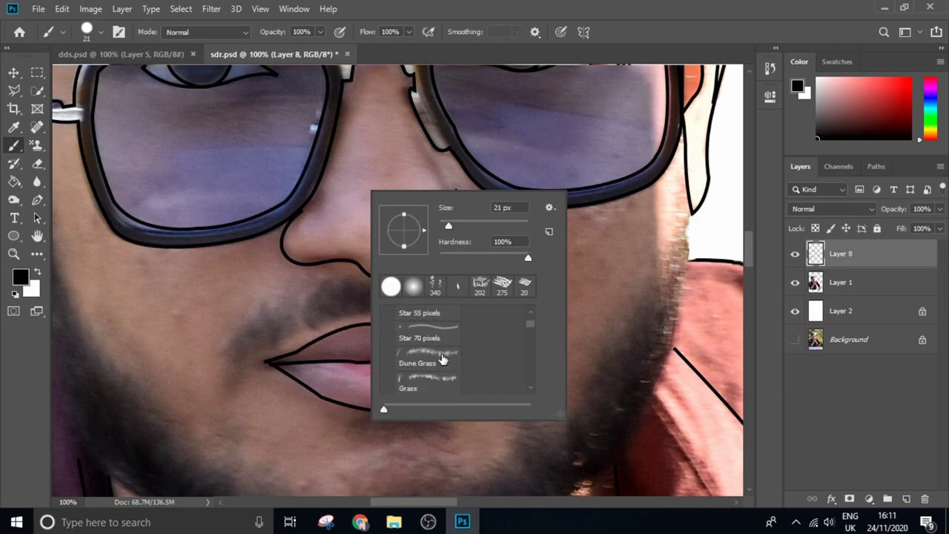
click(433, 348)
key(Return)
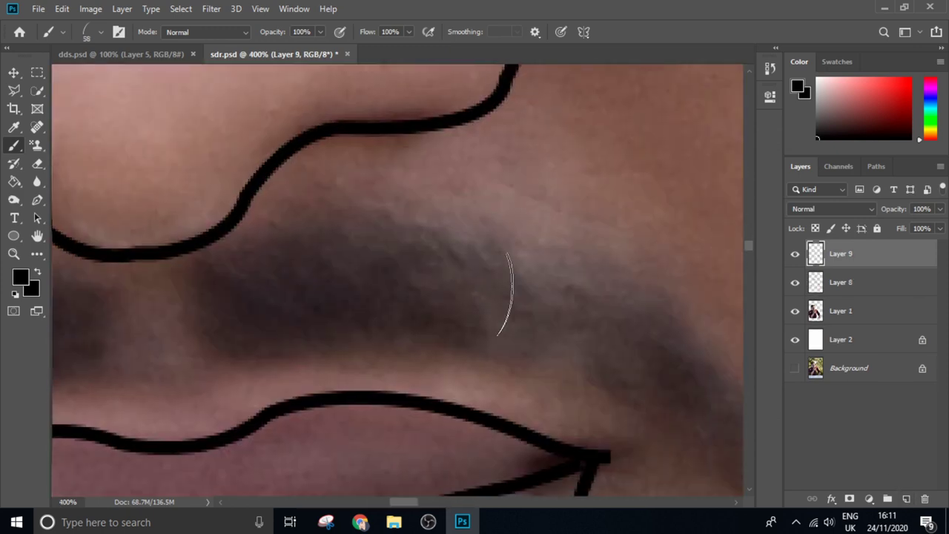
- Paint test hair strokes above the lip and rotate and flatten the brush tip
drag(311, 237, 374, 248)
right_click(349, 255)
mouse_move(223, 282)
mouse_down()
mouse_move(356, 222)
mouse_move(474, 349)
mouse_up()
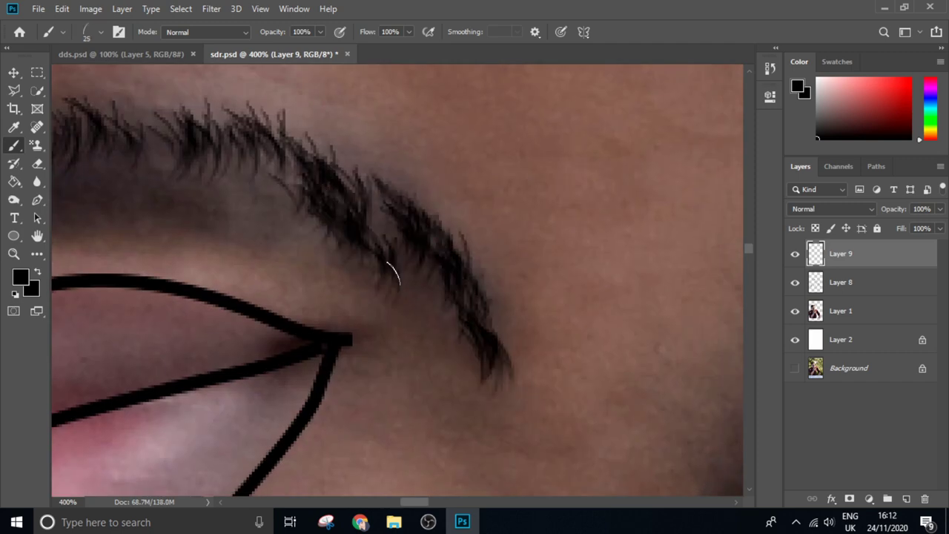
right_click(270, 243)
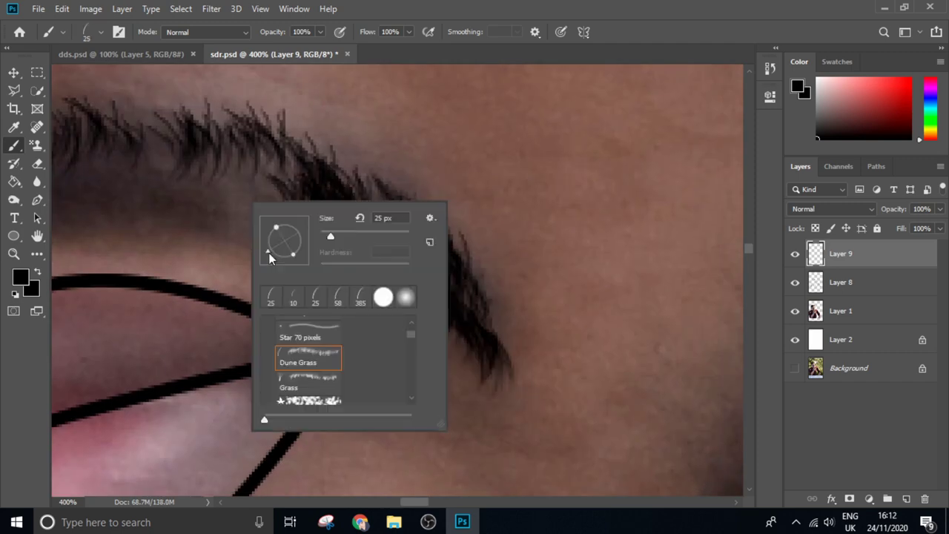
key(Escape)
right_click(272, 238)
right_click(274, 248)
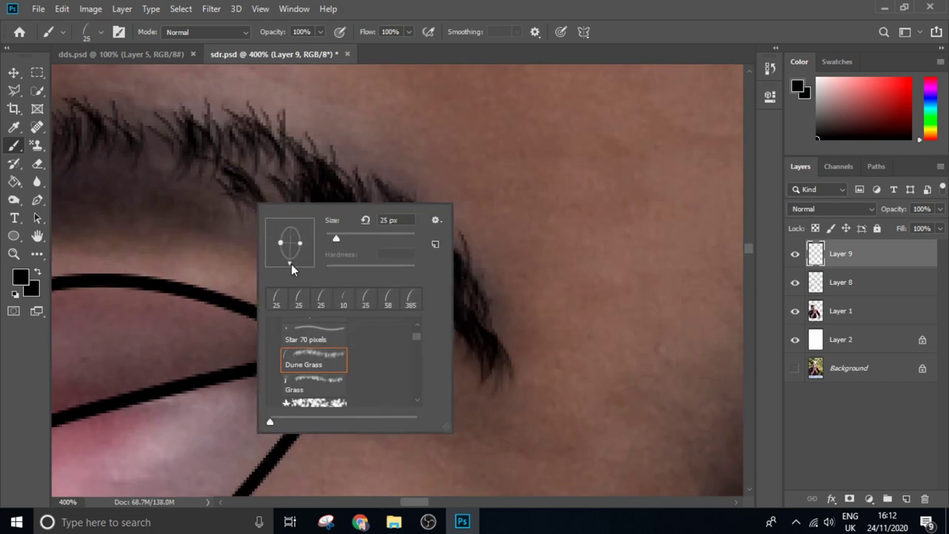
mouse_move(291, 264)
mouse_down()
mouse_move(264, 244)
mouse_move(370, 208)
mouse_up()
key(Escape)
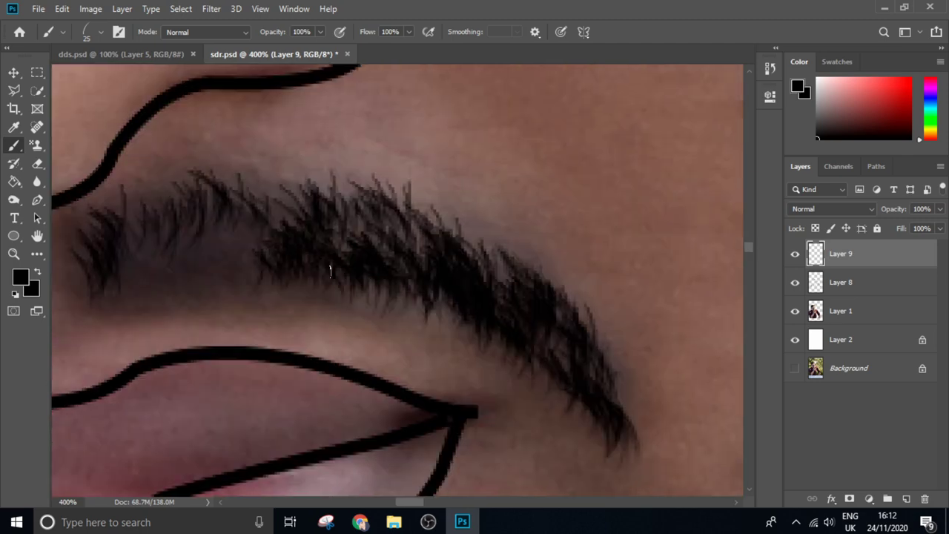
- Paint the right half of the mustache with Dune Grass hair strokes
drag(222, 252, 341, 170)
mouse_move(134, 285)
mouse_down()
mouse_move(304, 264)
mouse_move(119, 194)
mouse_up()
drag(455, 218, 509, 271)
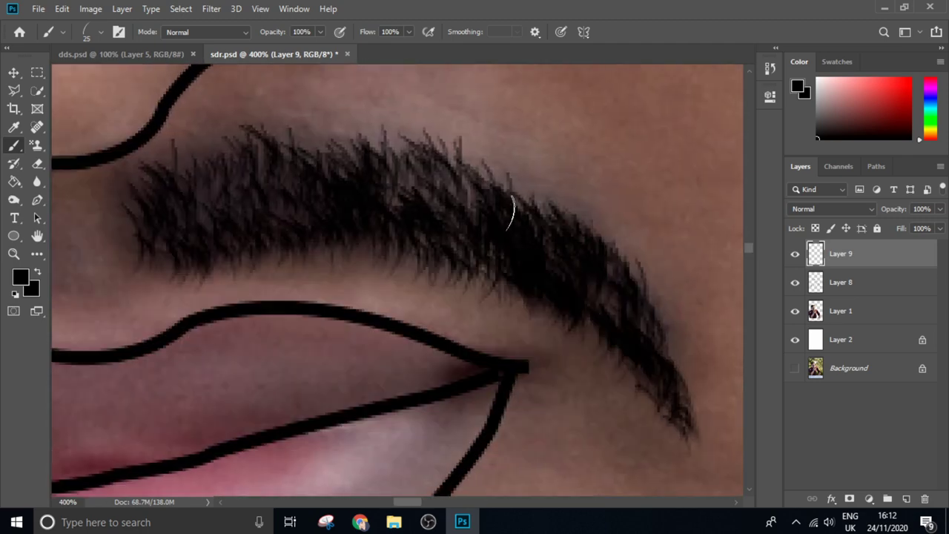
drag(508, 205, 248, 211)
- Zoom to fit, check the line art, and change the Dune Grass tip angle
key(ctrl+0)
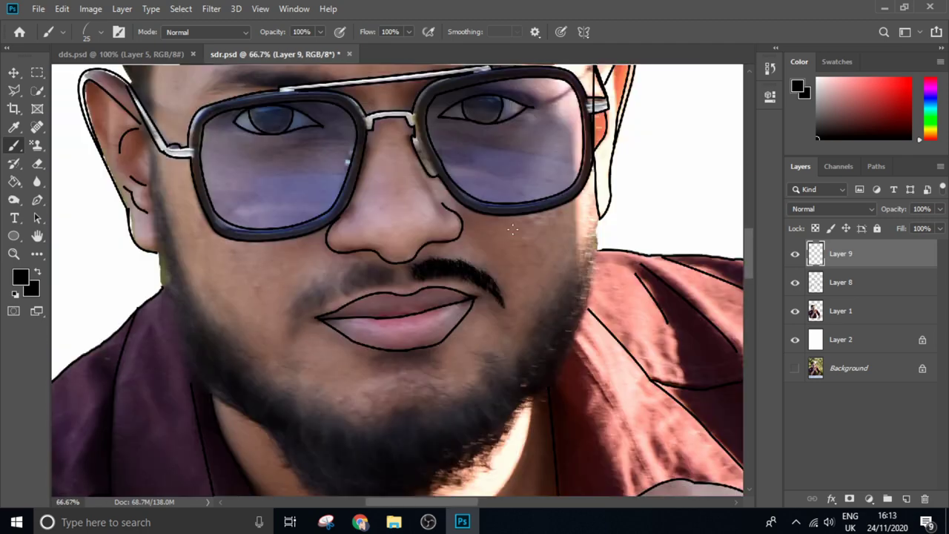
click(795, 311)
click(795, 311)
scroll(415, 297, up, 3)
right_click(364, 264)
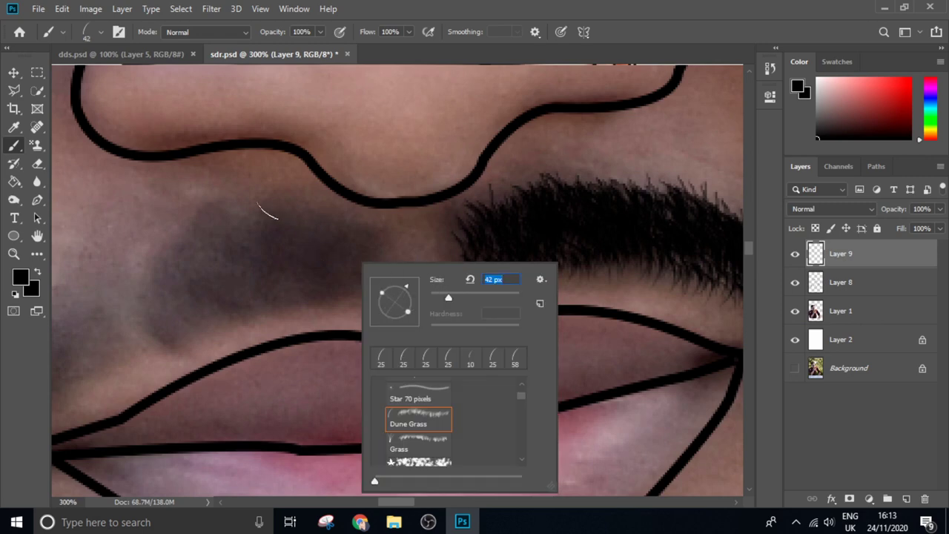
drag(378, 311, 354, 290)
right_click(327, 259)
right_click(275, 251)
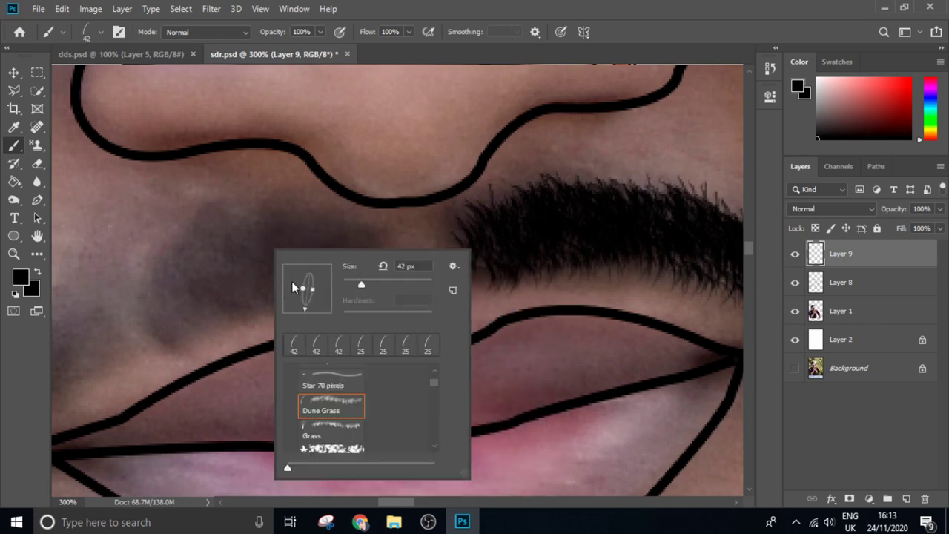
click(279, 276)
right_click(277, 261)
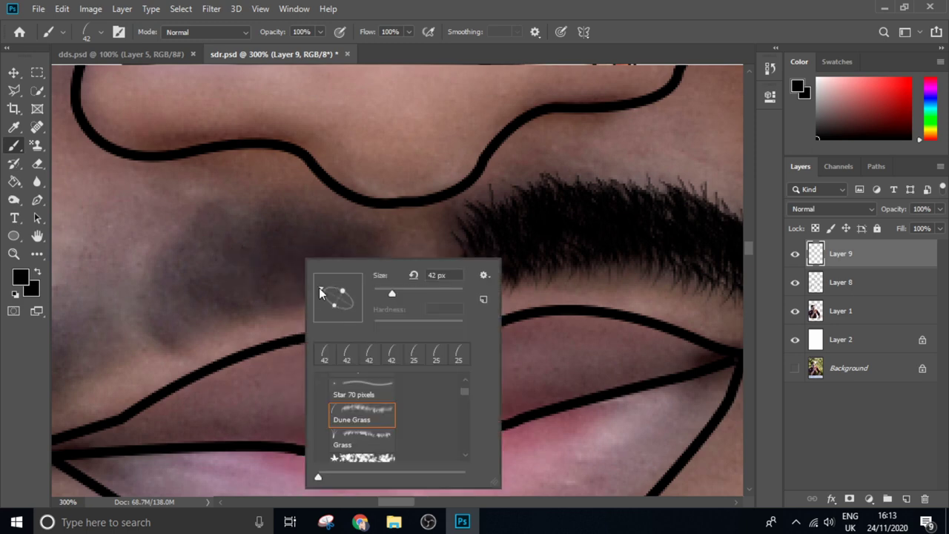
- Paint a cluster of hair on the left mustache half, extending it leftward
click(302, 249)
drag(378, 252, 274, 273)
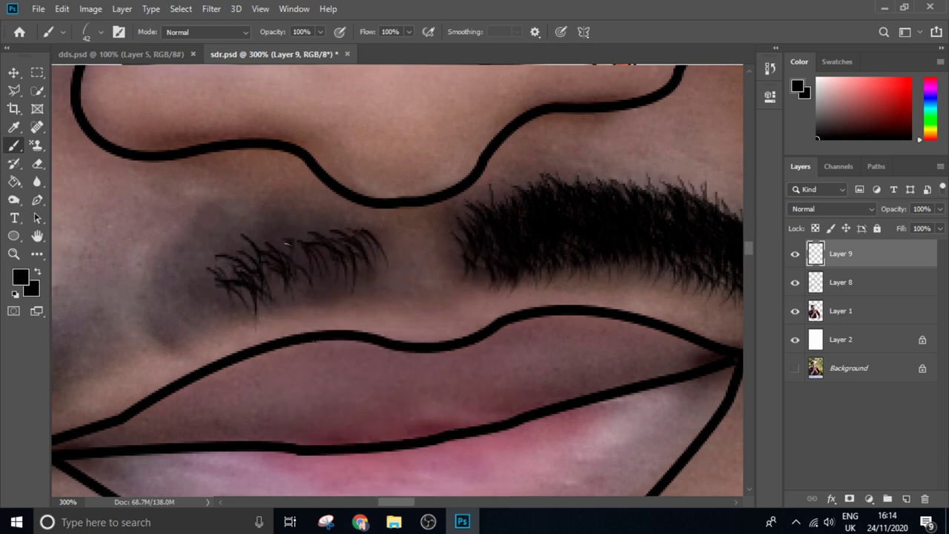
right_click(286, 245)
right_click(230, 250)
drag(175, 237, 160, 341)
mouse_move(223, 266)
mouse_down()
mouse_move(200, 253)
mouse_move(127, 328)
mouse_move(275, 203)
mouse_up()
- Make the brush tip horizontal and paint hair down the left end of the mustache
right_click(237, 295)
right_click(197, 297)
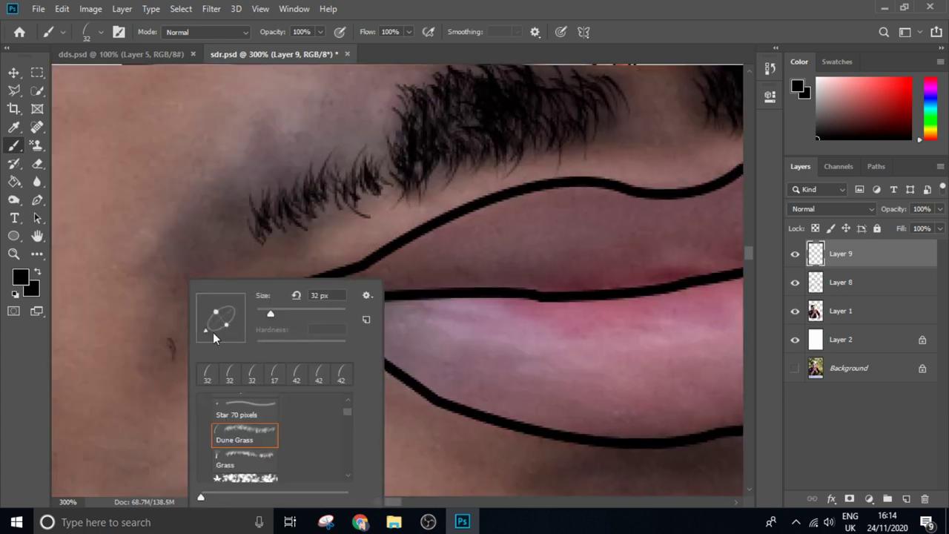
click(172, 314)
right_click(199, 317)
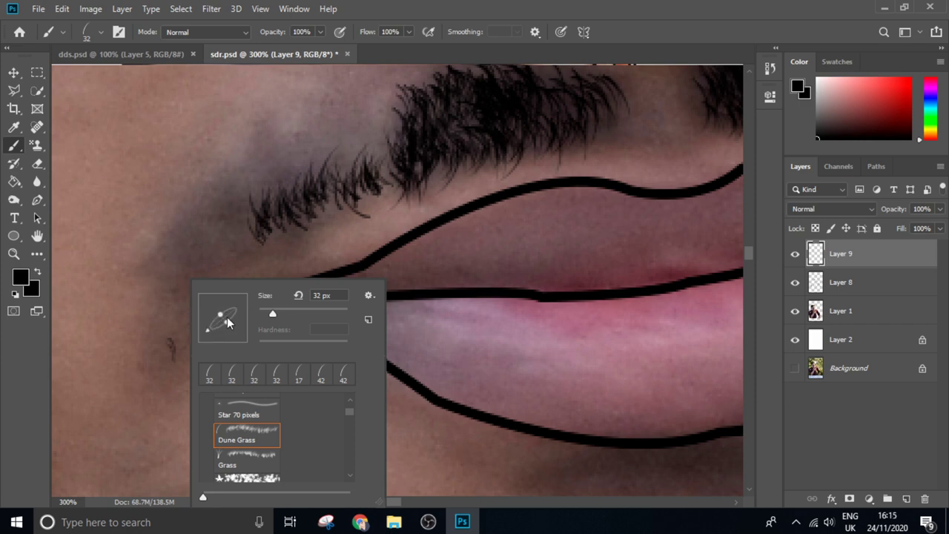
right_click(239, 242)
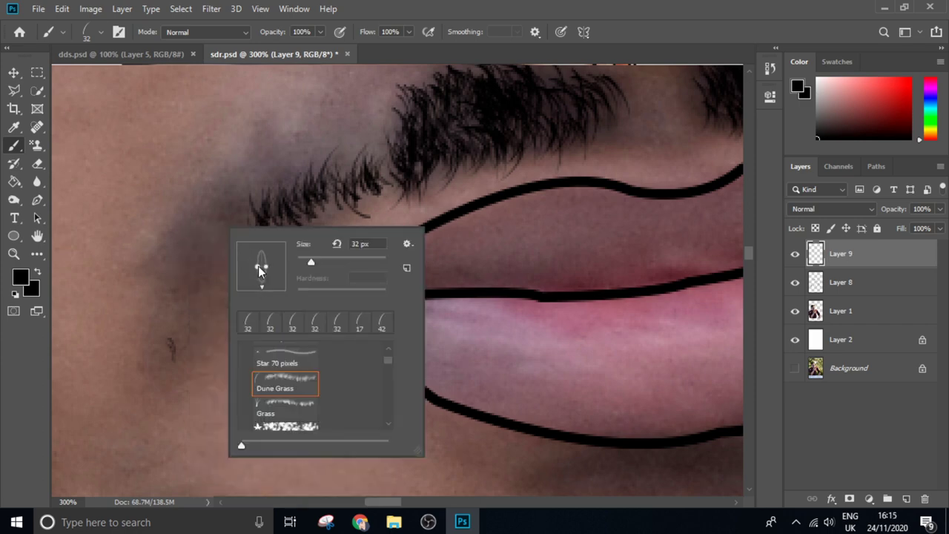
drag(222, 229, 180, 366)
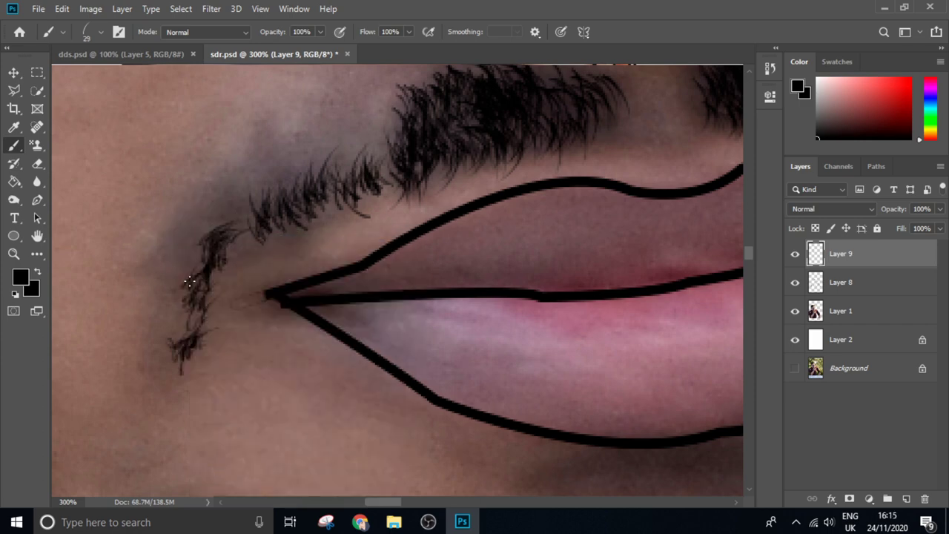
drag(207, 222, 165, 349)
drag(222, 237, 348, 137)
drag(185, 230, 158, 364)
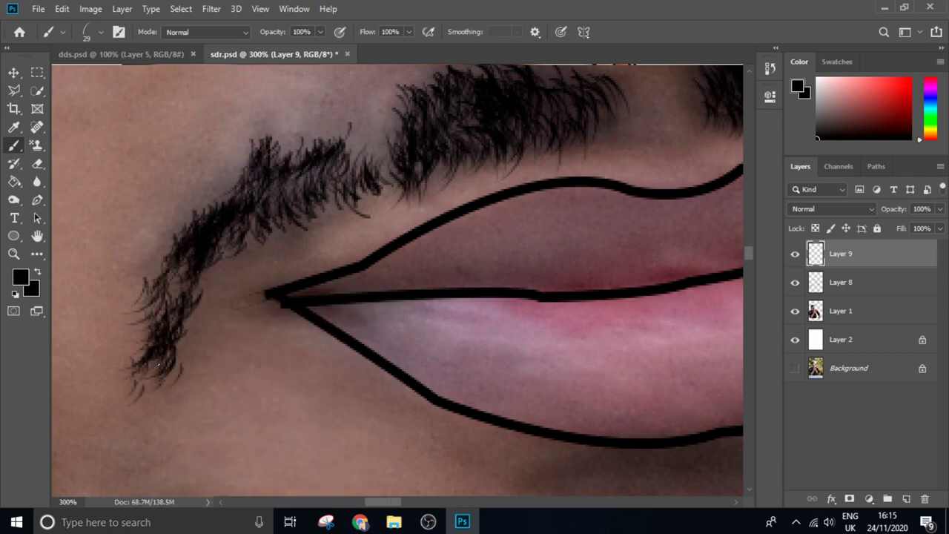
- Fill out the left mustache half with more hair, then hide the photo to preview
scroll(306, 220, up, 3)
drag(356, 185, 222, 252)
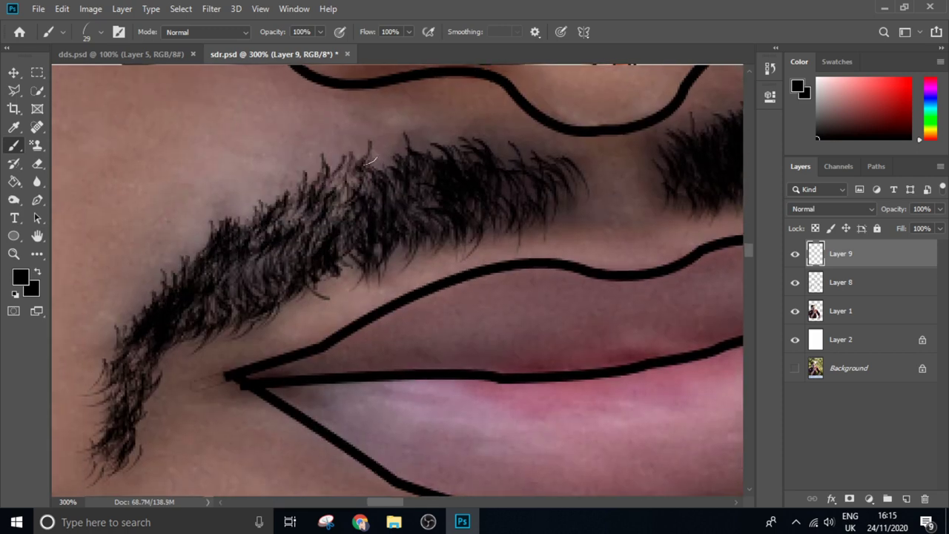
drag(415, 148, 530, 186)
drag(385, 178, 252, 274)
scroll(173, 280, down, 3)
scroll(174, 296, up, 2)
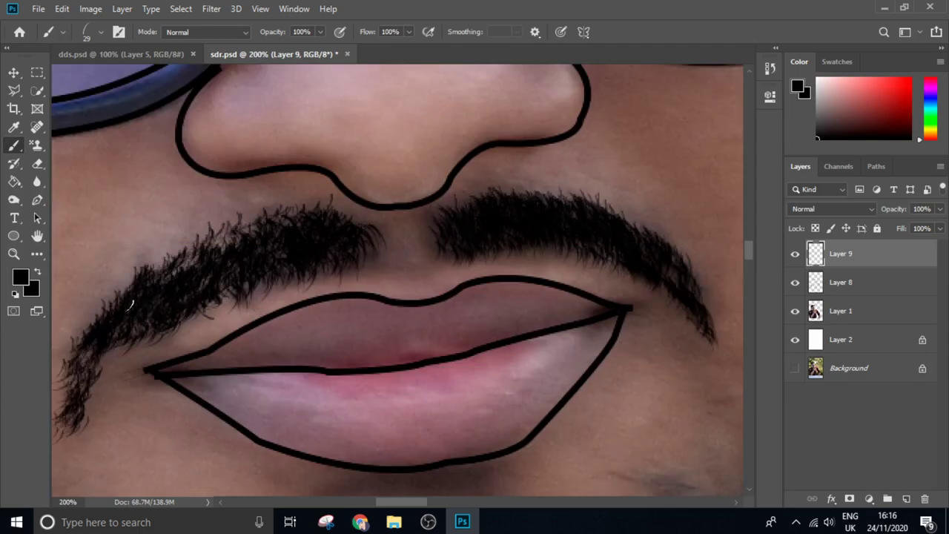
scroll(178, 360, up, 2)
scroll(178, 361, down, 2)
scroll(627, 242, down, 3)
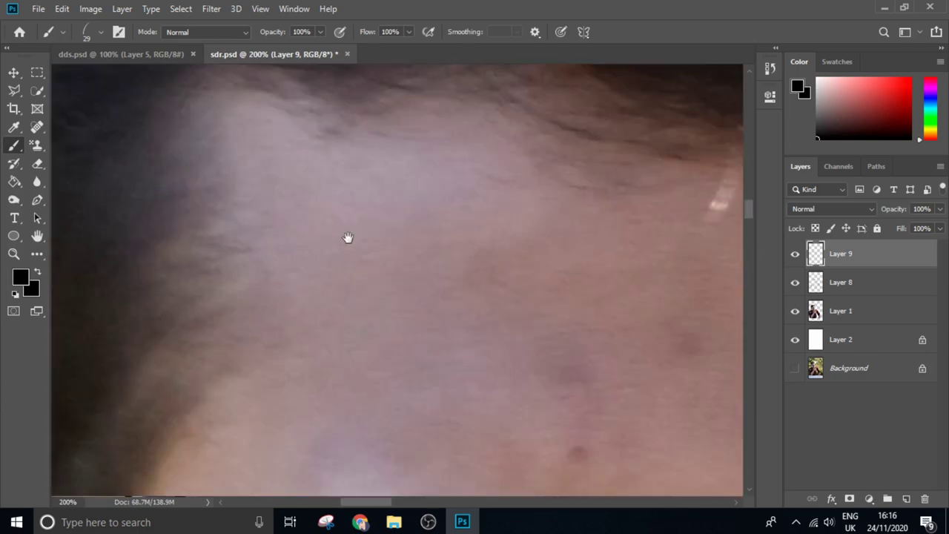
scroll(345, 237, down, 3)
click(794, 311)
scroll(467, 353, up, 2)
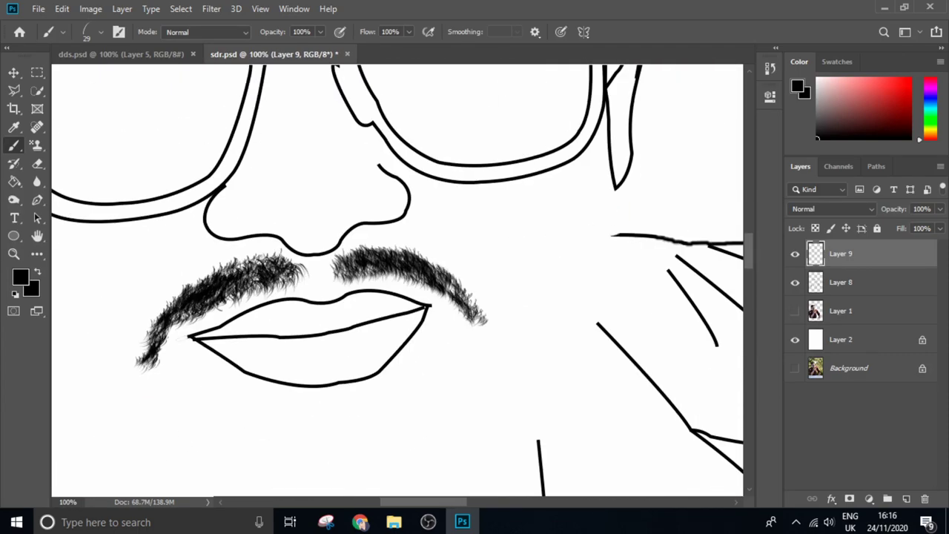
- Show the photo again and paint hair strokes below the lower lip
click(794, 310)
scroll(378, 286, up, 2)
scroll(363, 252, down, 3)
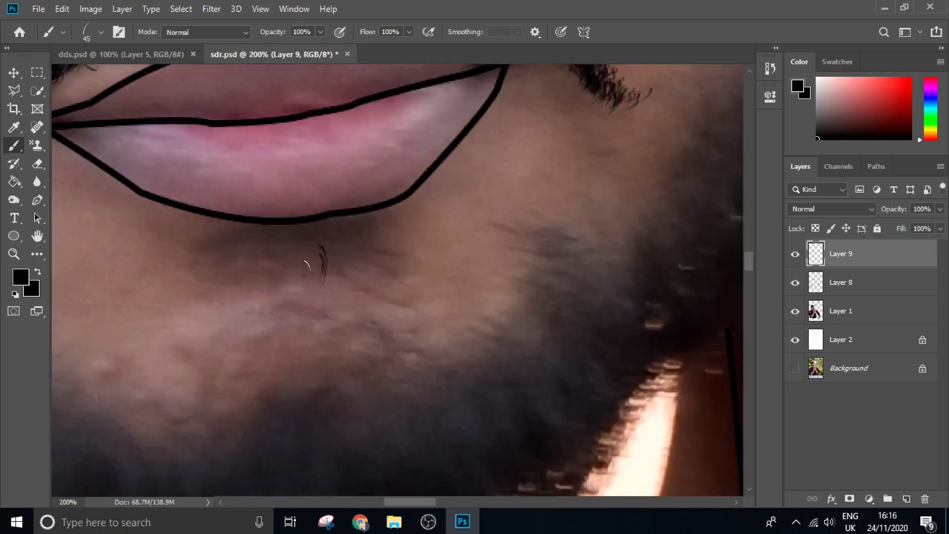
drag(230, 271, 366, 254)
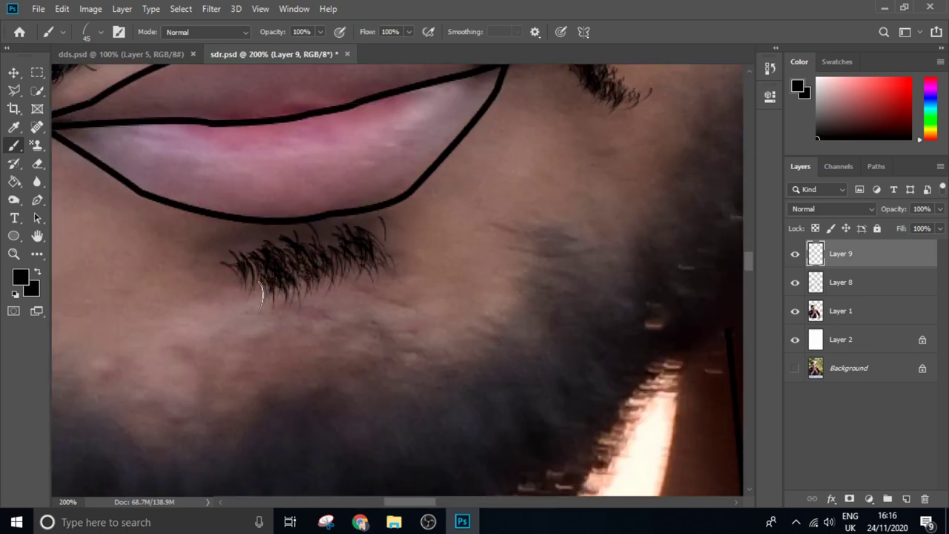
click(245, 304)
- Paint Dune Grass hair strokes across the chin beard
drag(265, 352, 431, 289)
click(381, 349)
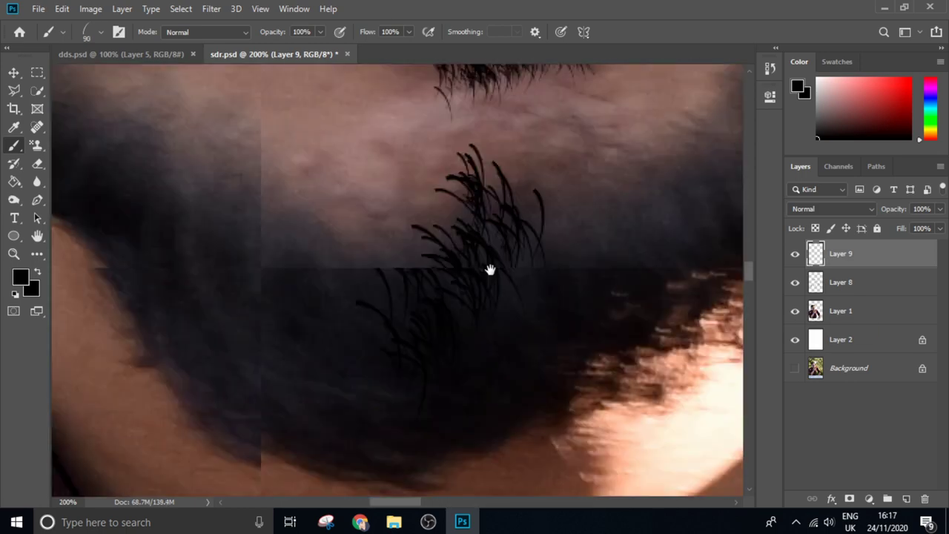
click(355, 385)
click(370, 286)
click(419, 193)
click(296, 222)
- Add more beard strokes, undo the last few, and add one curved stroke above
click(223, 297)
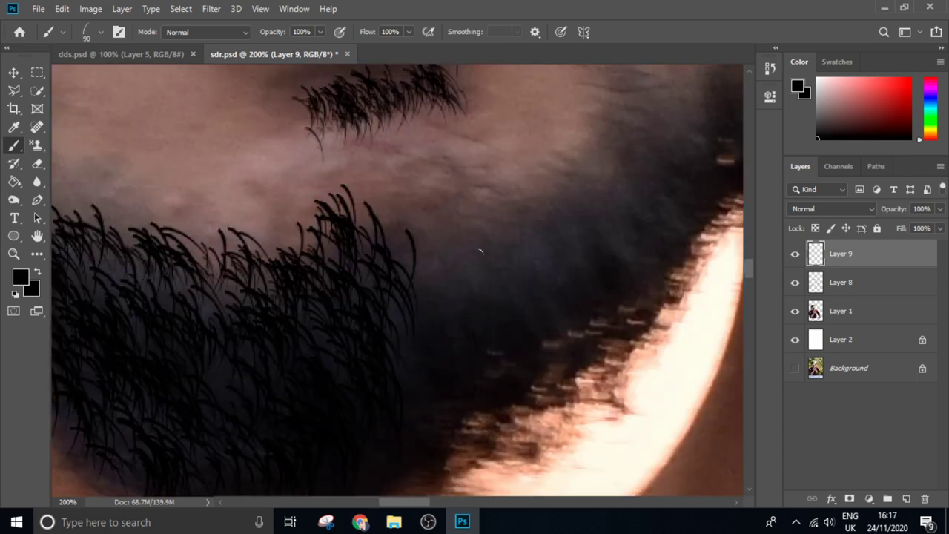
click(445, 311)
click(470, 200)
click(469, 200)
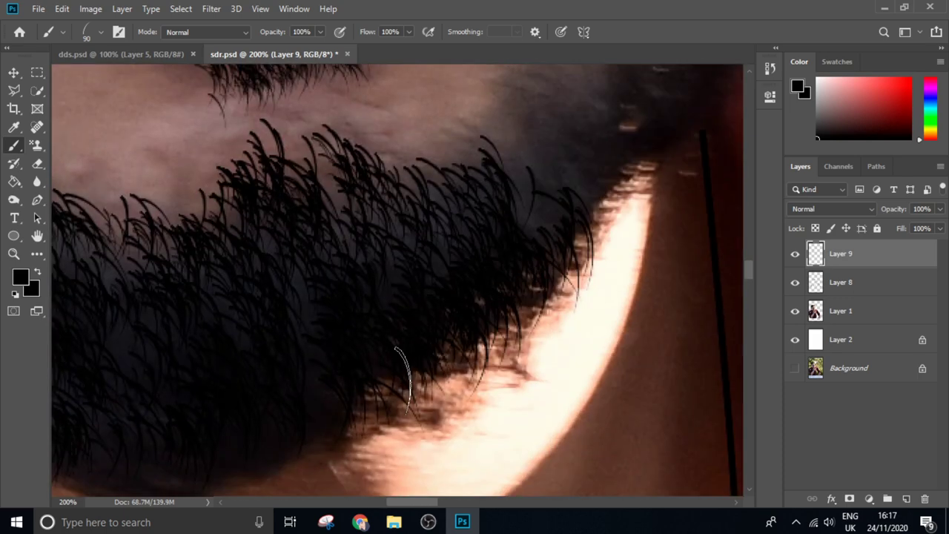
click(448, 237)
key(ctrl+z)
click(432, 196)
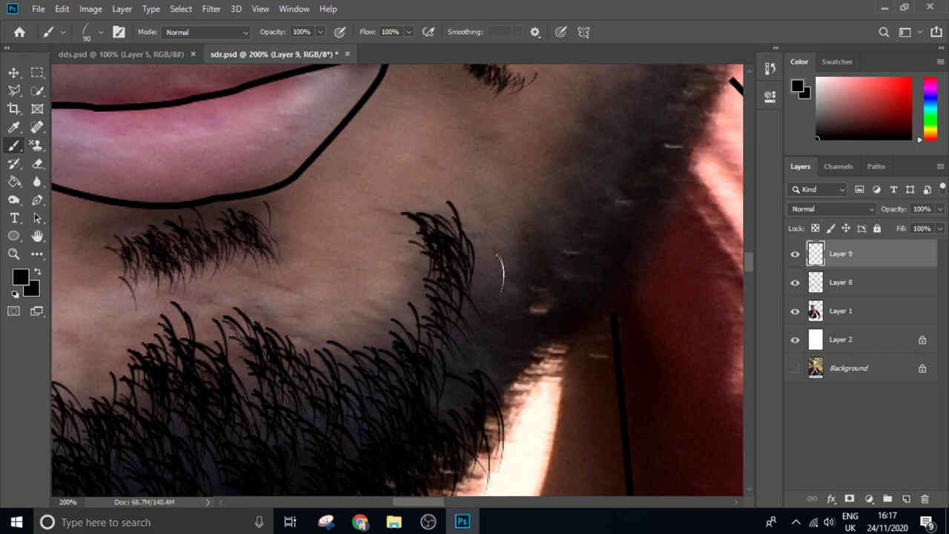
- Paint hair strokes along the beard toward the cheek, with finer strokes near the jaw
drag(501, 270, 519, 223)
drag(563, 297, 586, 185)
drag(578, 244, 593, 159)
drag(630, 274, 599, 165)
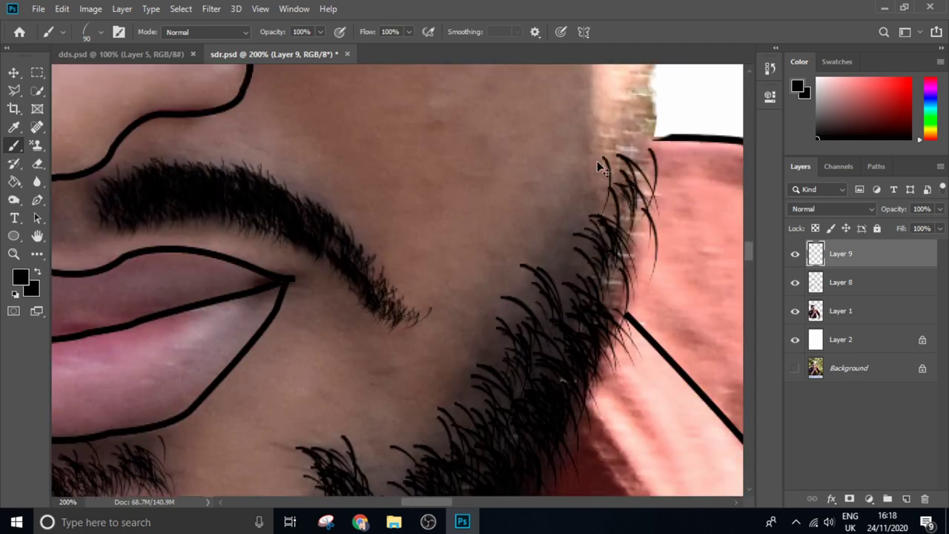
drag(512, 237, 452, 133)
drag(563, 415, 518, 103)
drag(549, 193, 523, 104)
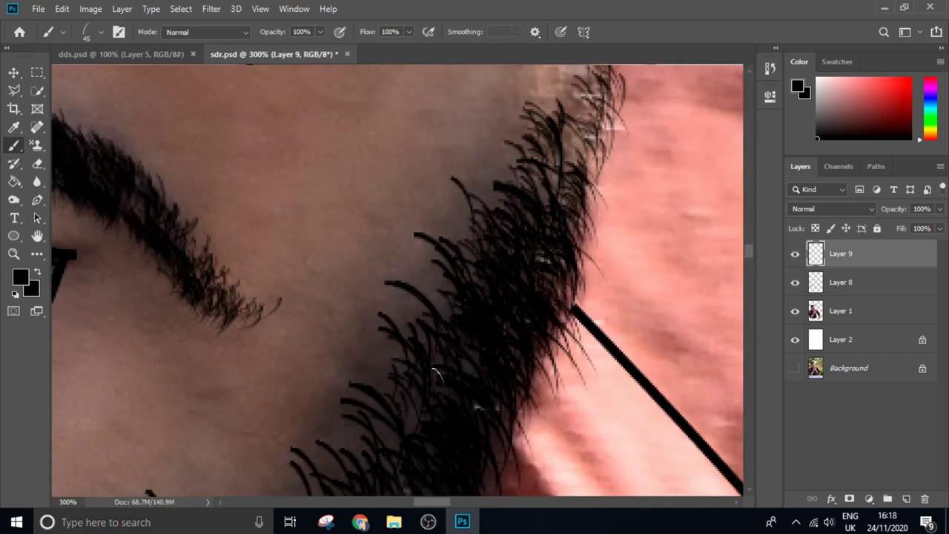
- Thicken the dense beard area and add hair strokes along the jaw edge
drag(437, 374, 415, 326)
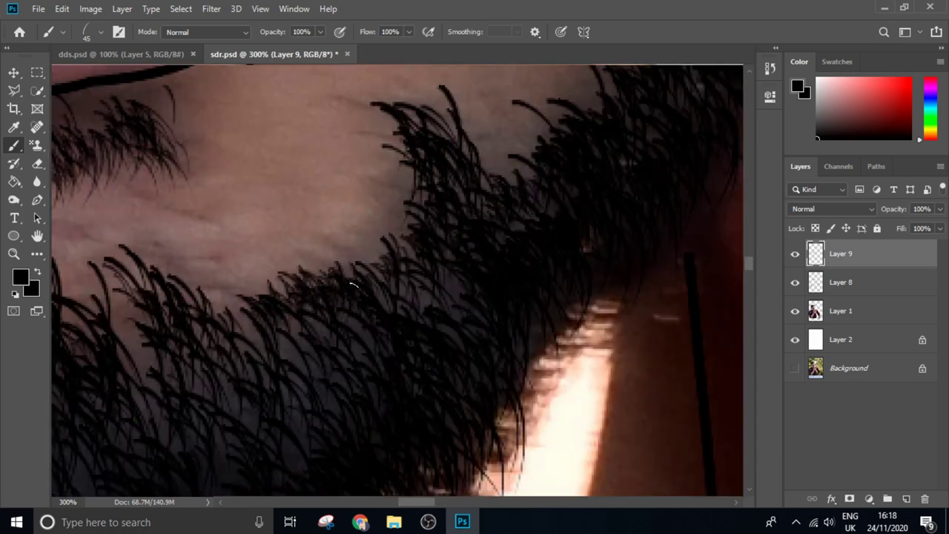
drag(519, 348, 482, 266)
drag(578, 259, 549, 222)
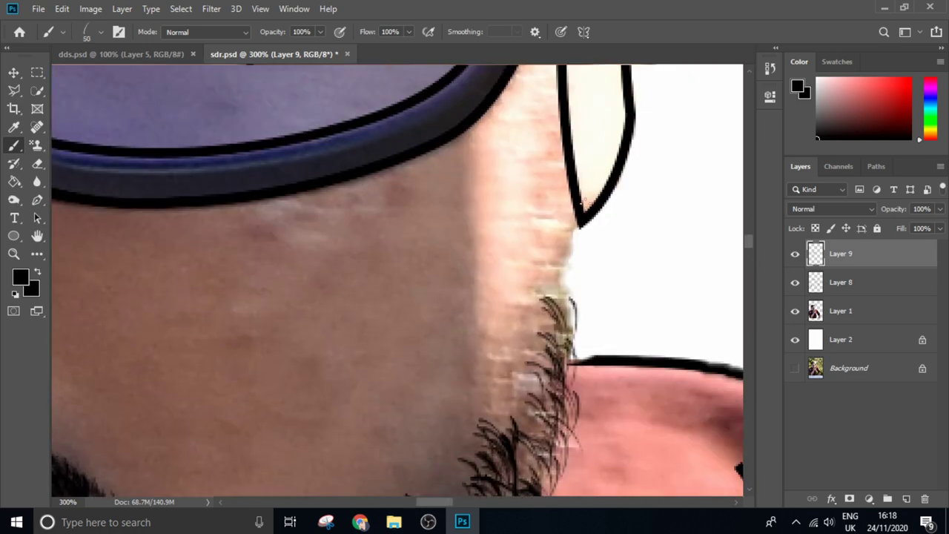
drag(549, 334, 567, 208)
drag(482, 489, 515, 385)
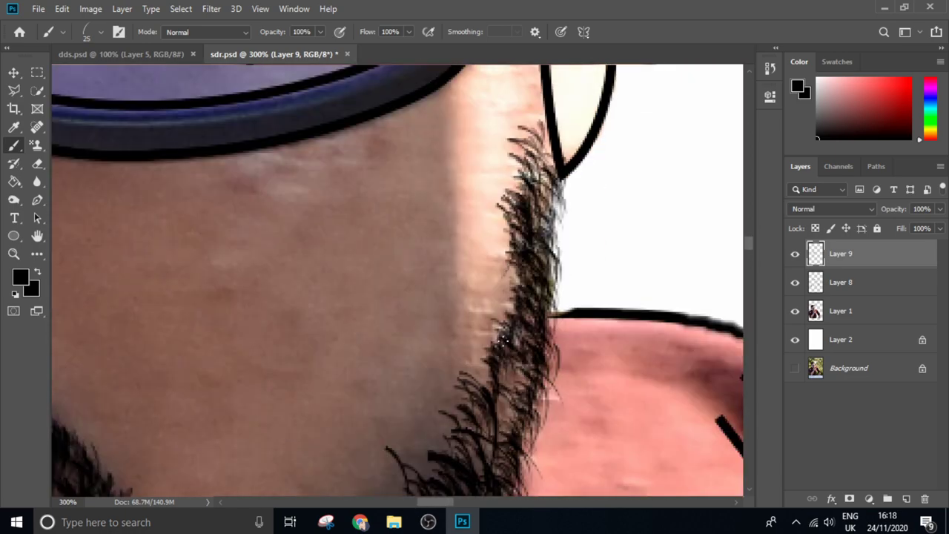
drag(501, 339, 474, 400)
- Zoom out and hide the photo to check the beard strokes on white, then restore it
key(ctrl+0)
scroll(504, 195, up, 5)
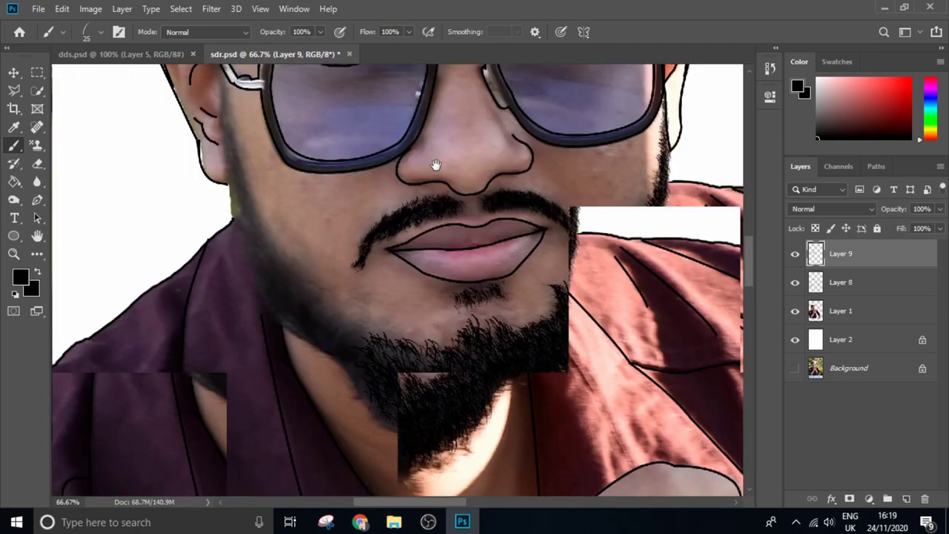
click(795, 310)
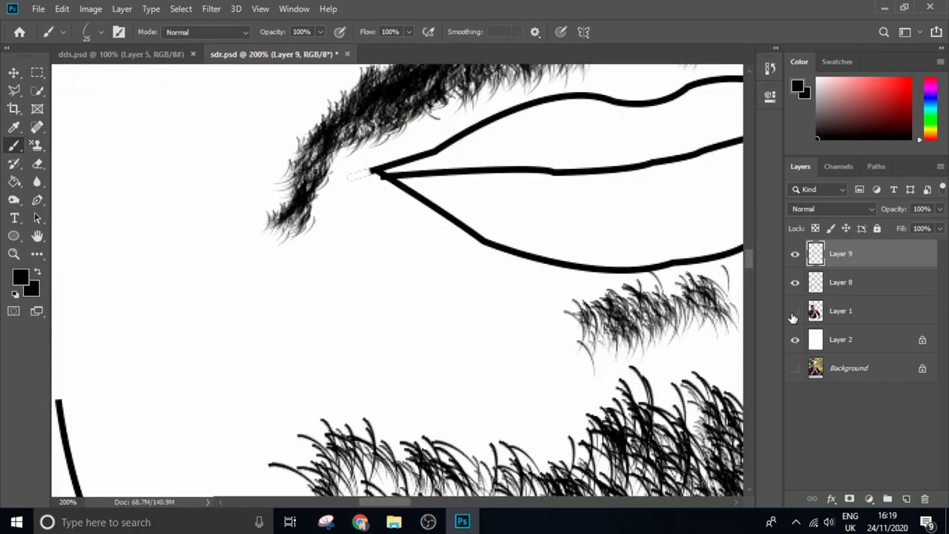
key(ctrl+0)
click(794, 310)
scroll(441, 273, up, 3)
- Set the brush size to 127 px
right_click(441, 272)
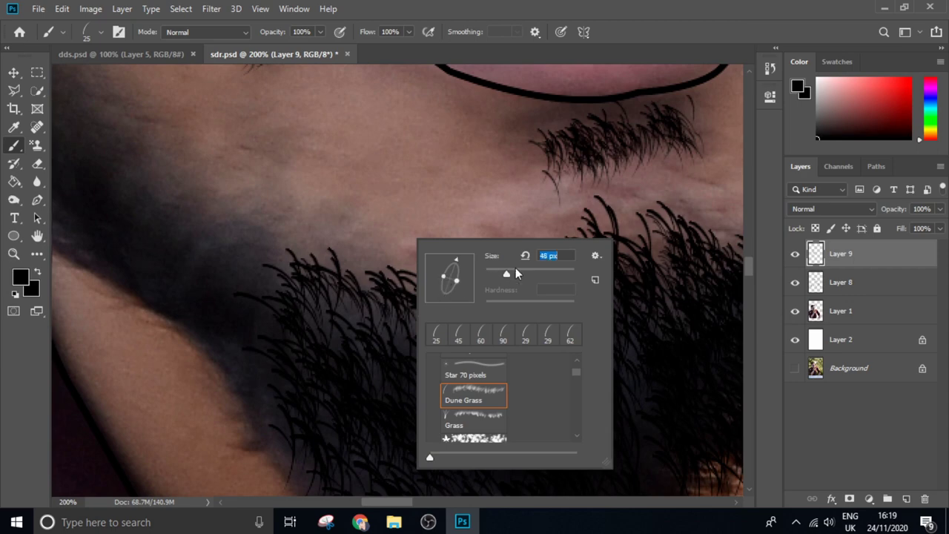
text(127)
key(Return)
scroll(363, 275, down, 3)
scroll(364, 275, down, 2)
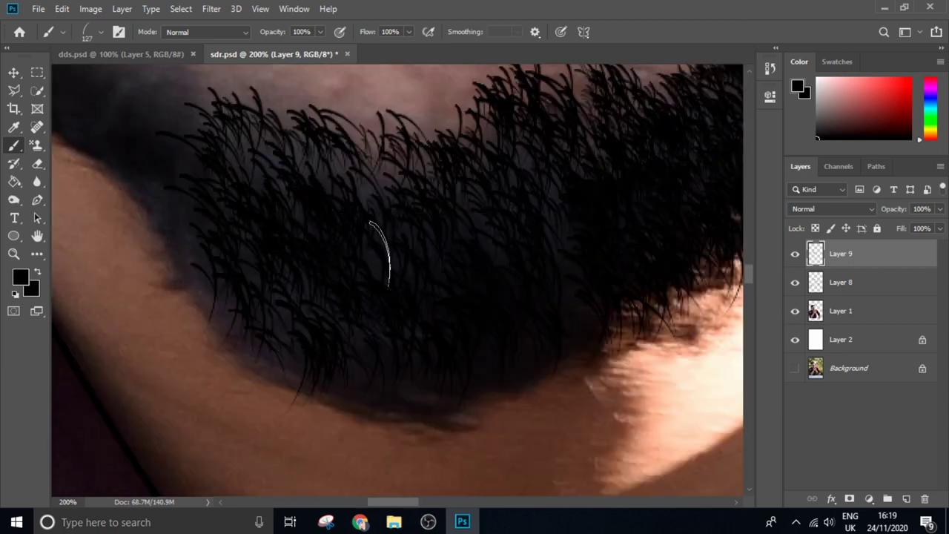
- Paint hair strands on the upper beard and zoom around to review it
drag(398, 172, 412, 85)
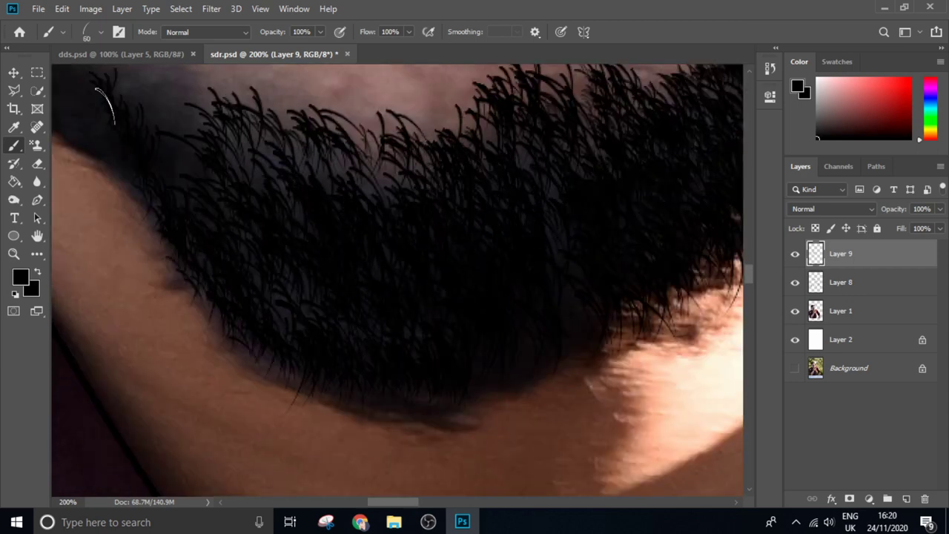
scroll(222, 222, up, 3)
scroll(257, 292, up, 3)
scroll(260, 293, up, 3)
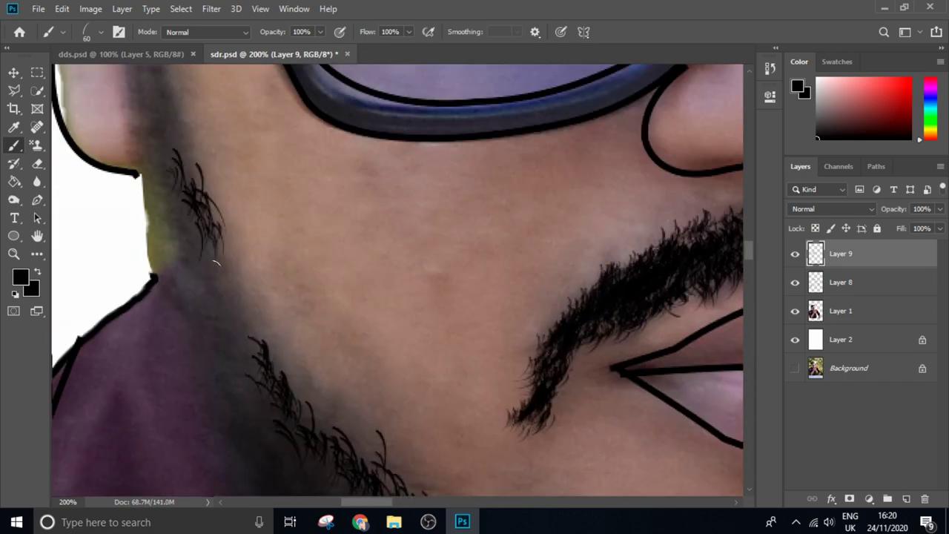
scroll(247, 252, down, 5)
scroll(237, 318, down, 3)
scroll(208, 282, up, 5)
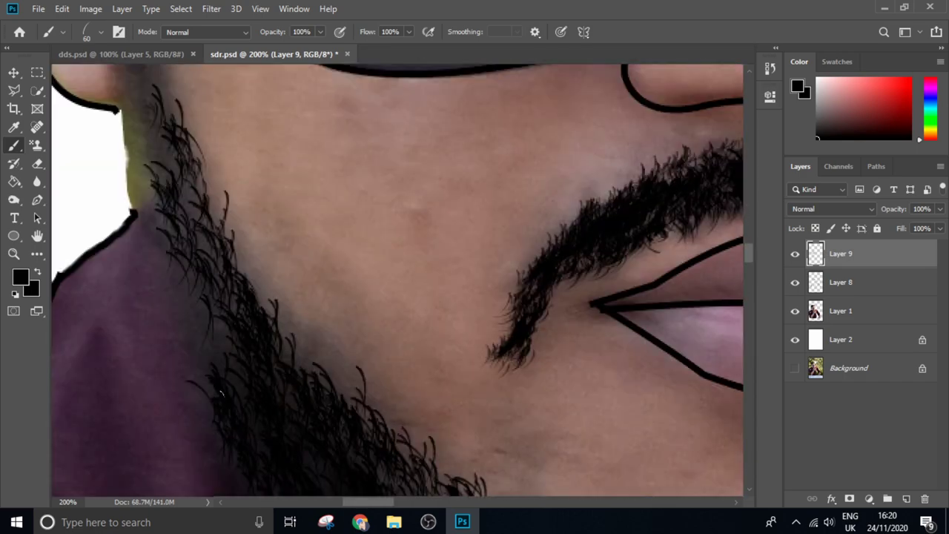
scroll(159, 244, down, 1)
scroll(166, 174, down, 3)
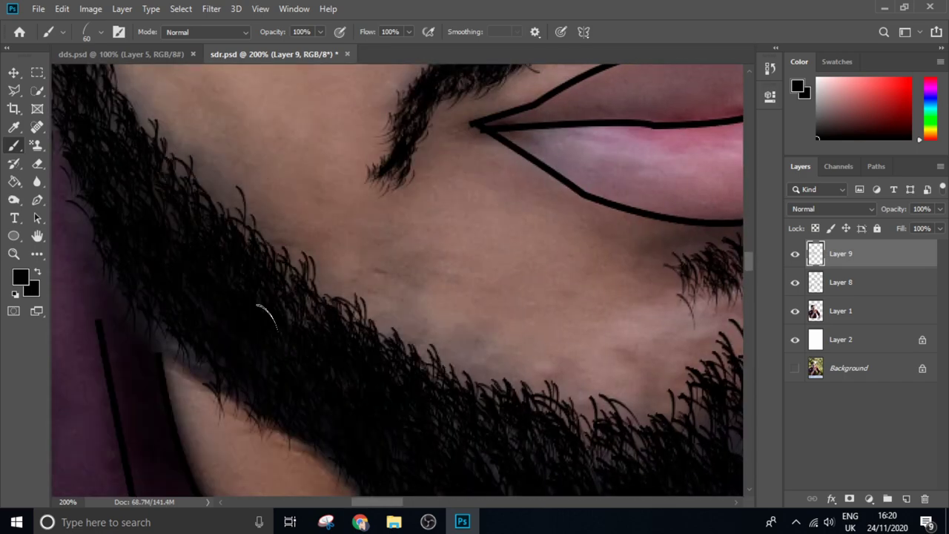
scroll(260, 322, down, 3)
scroll(402, 317, down, 3)
- Zoom out and hide the photo to preview the beard line art, then show it and zoom in
key(ctrl+minus)
key(ctrl+minus)
key(ctrl+minus)
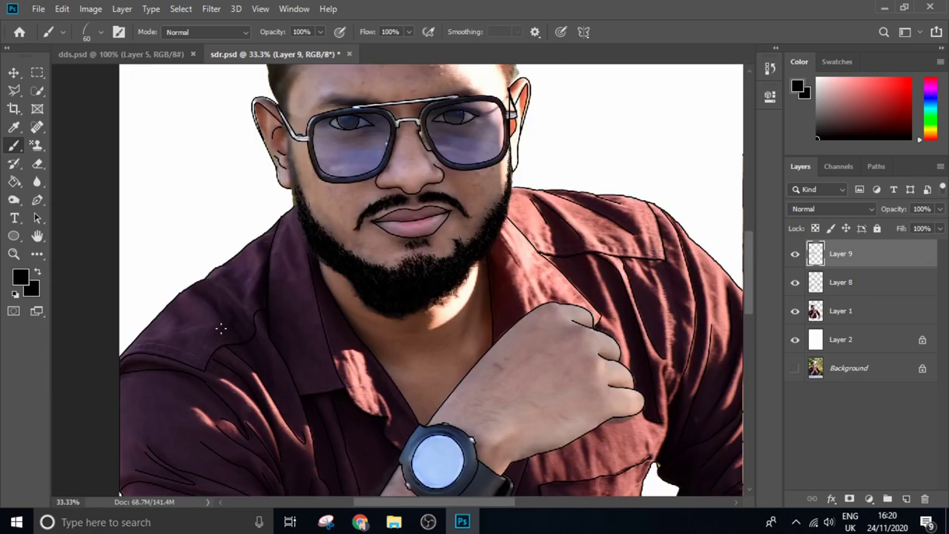
key(ctrl+minus)
click(794, 311)
key(ctrl+plus)
key(ctrl+plus)
key(ctrl+plus)
key(ctrl+plus)
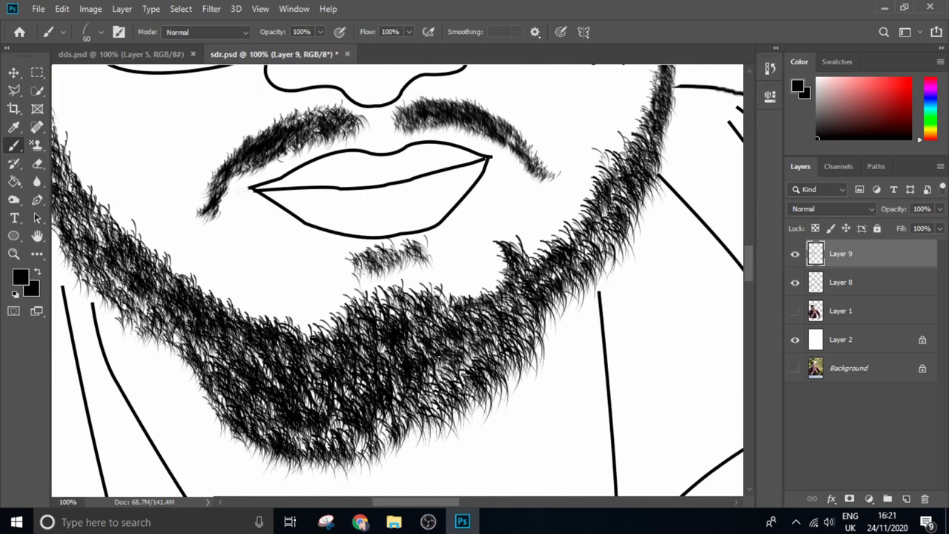
key(ctrl+minus)
click(795, 310)
key(ctrl+plus)
key(ctrl+plus)
key(ctrl+plus)
- Paint sideburn hair strokes on the cheek beside the ear
mouse_move(244, 207)
mouse_down()
mouse_move(247, 296)
mouse_move(223, 200)
mouse_up()
scroll(246, 296, up, 3)
drag(252, 304, 244, 134)
drag(296, 333, 267, 215)
scroll(296, 333, up, 3)
drag(319, 385, 307, 345)
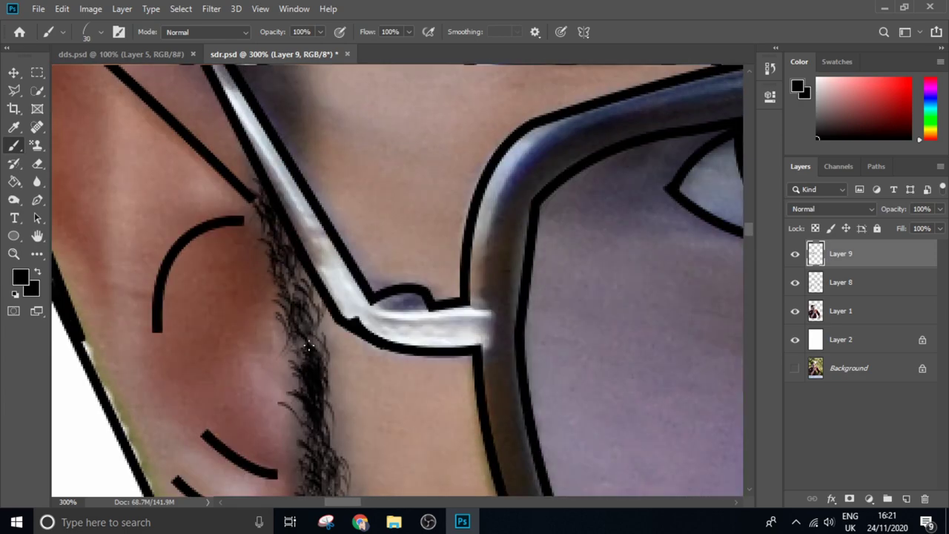
scroll(308, 344, up, 3)
scroll(307, 252, up, 3)
- Zoom out and toggle Layer 1 off and on to check the sideburns on white
key(ctrl+minus)
key(ctrl+minus)
key(ctrl+minus)
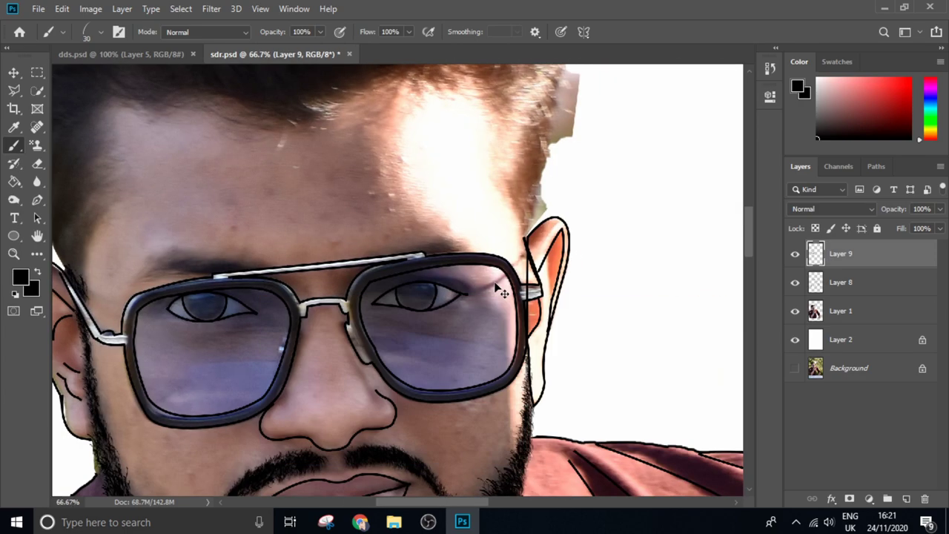
click(794, 311)
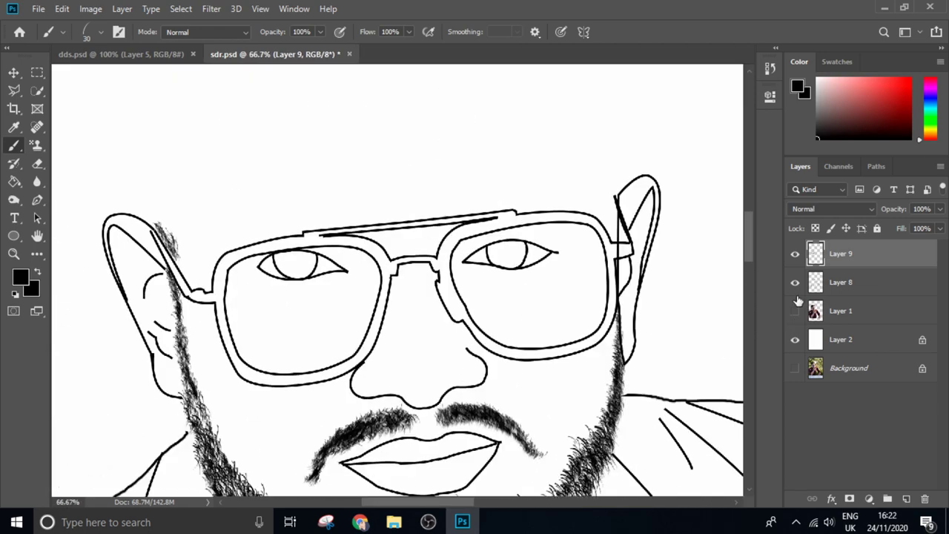
click(794, 311)
right_click(469, 210)
- Enlarge the Dune Grass brush to 202 px and paint black strokes on the head hair
drag(481, 176, 511, 176)
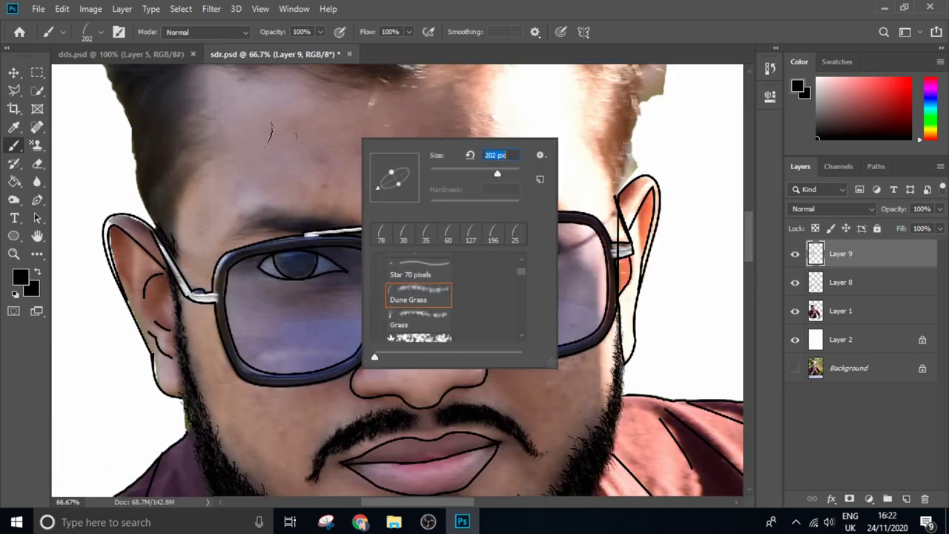
scroll(386, 284, up, 2)
right_click(386, 284)
key(Escape)
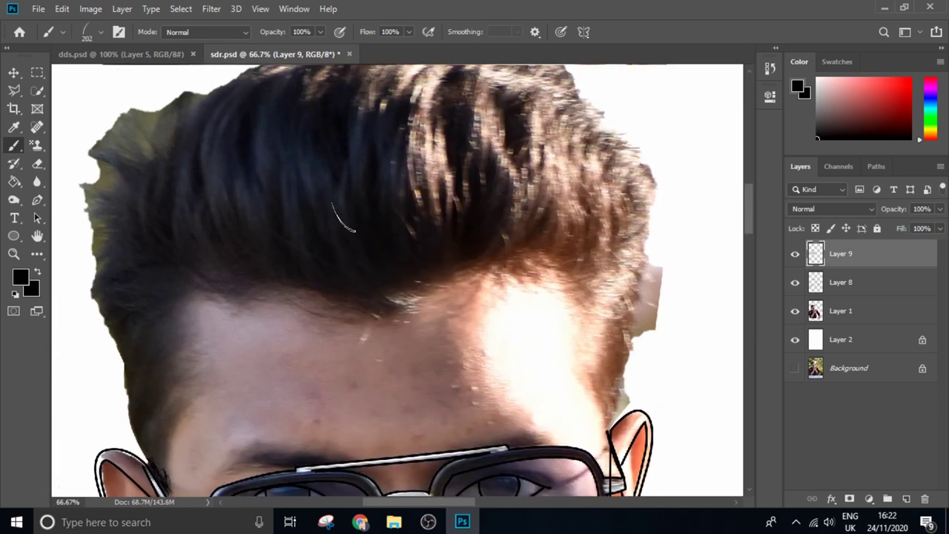
drag(356, 237, 415, 148)
mouse_move(385, 222)
mouse_down()
mouse_move(445, 170)
mouse_move(438, 141)
mouse_up()
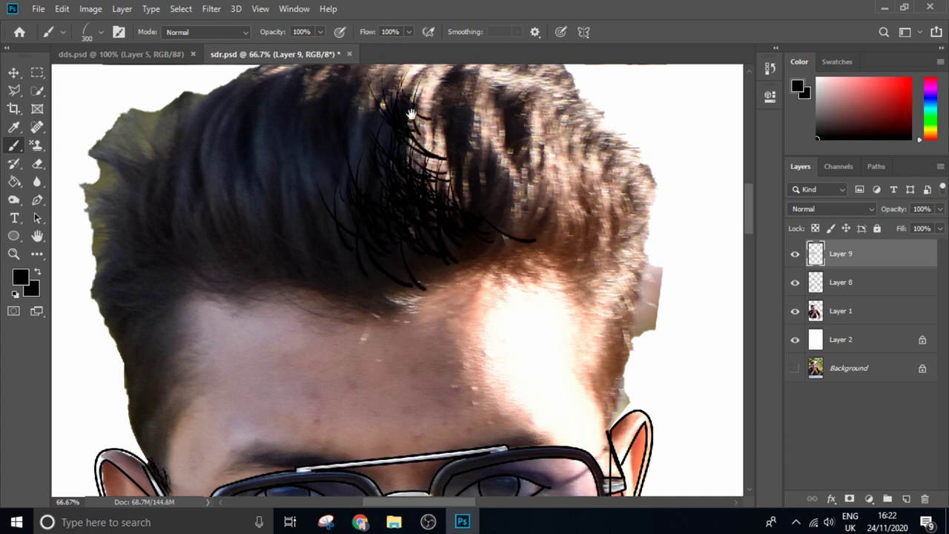
- Cover the upper and front head hair with more black hair strokes
scroll(415, 222, up, 2)
drag(474, 222, 541, 304)
drag(467, 163, 578, 356)
drag(349, 163, 327, 245)
right_click(384, 276)
key(Escape)
drag(363, 304, 326, 426)
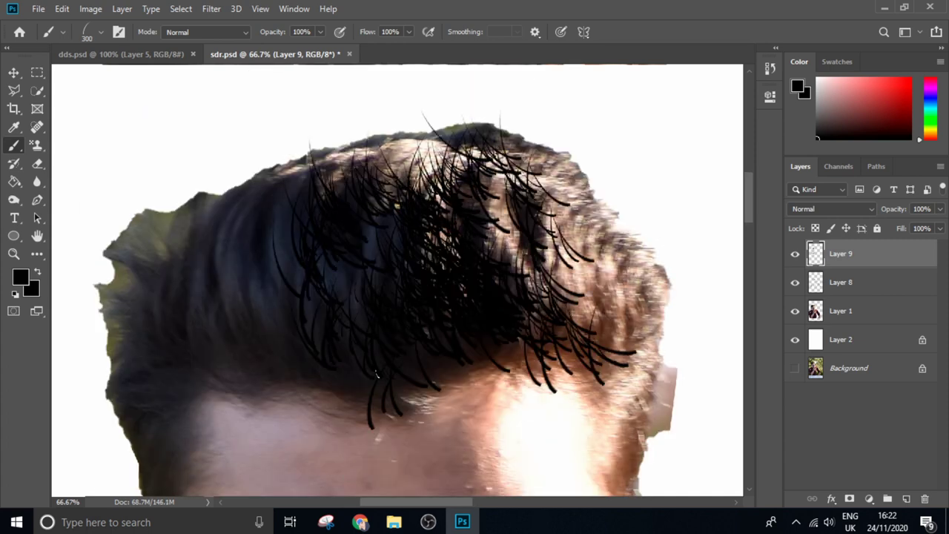
drag(297, 148, 222, 386)
drag(415, 119, 349, 222)
drag(444, 100, 474, 229)
- Set the brush to 250 px and paint hair strokes on the left side hair
right_click(568, 174)
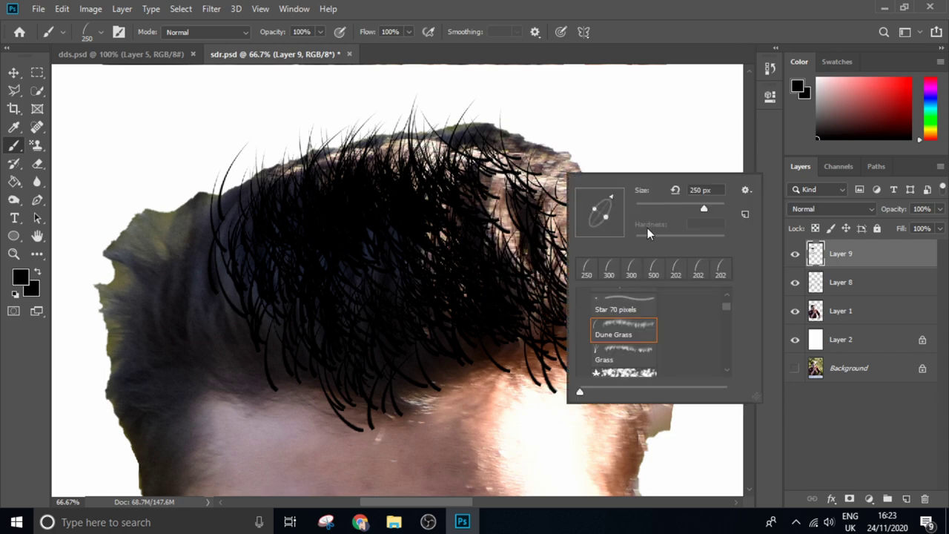
key(Escape)
mouse_move(223, 178)
mouse_down()
mouse_move(163, 356)
mouse_move(222, 386)
mouse_up()
drag(193, 178, 134, 326)
mouse_move(304, 196)
mouse_down()
mouse_move(275, 306)
mouse_move(277, 400)
mouse_up()
scroll(366, 250, down, 3)
- Paint more hair strokes on the right side of the head
right_click(169, 211)
key(Escape)
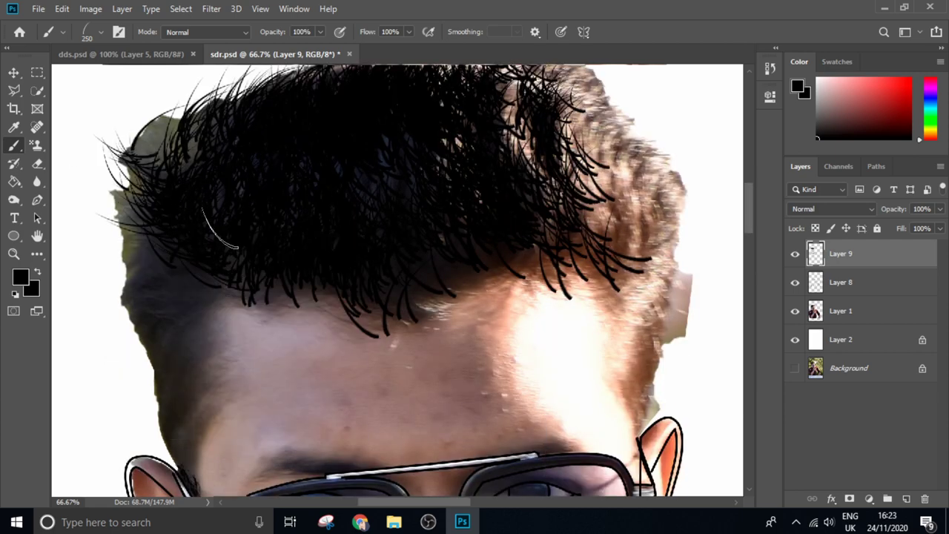
right_click(478, 251)
key(Escape)
drag(496, 122, 519, 152)
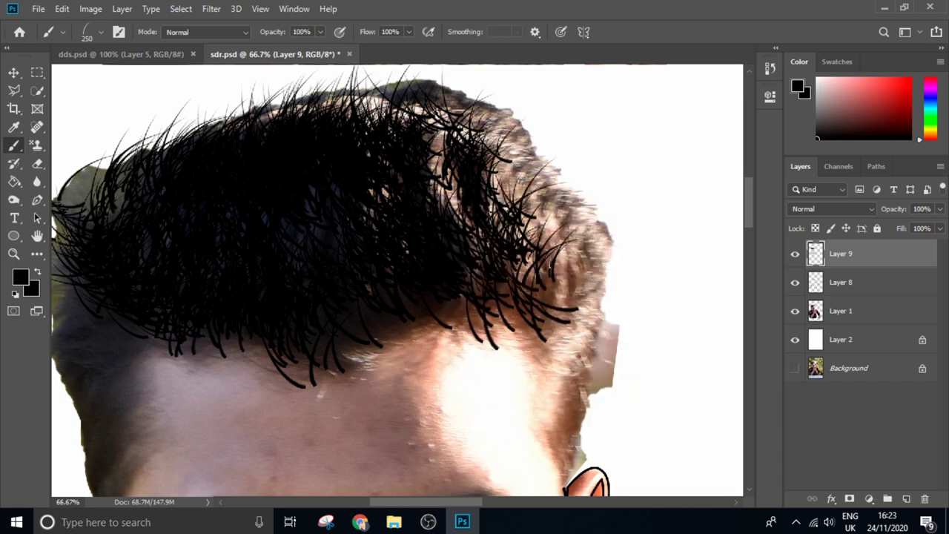
drag(548, 230, 571, 311)
drag(482, 74, 534, 296)
drag(430, 115, 467, 222)
- Hide the photo and paint fine hair strokes on the left temple
click(795, 311)
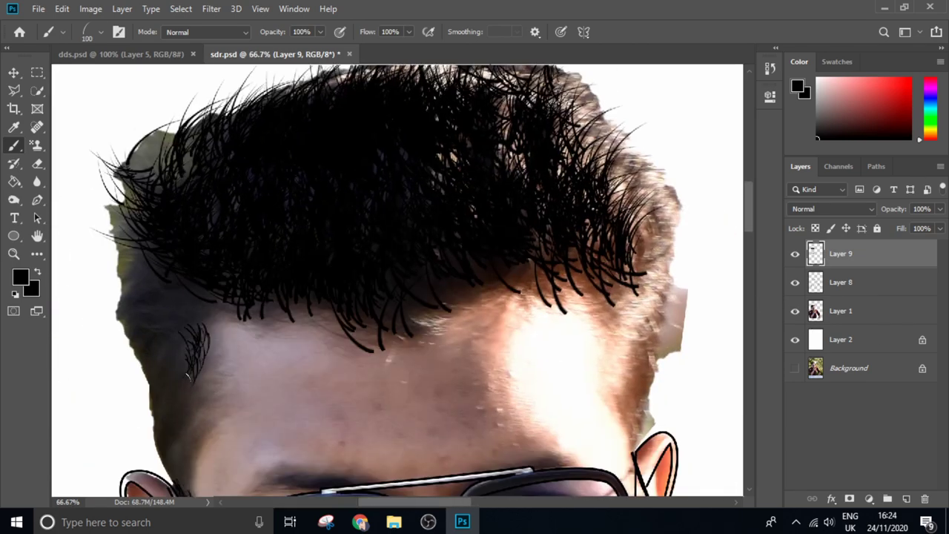
scroll(188, 376, down, 3)
drag(197, 252, 191, 400)
drag(152, 318, 139, 244)
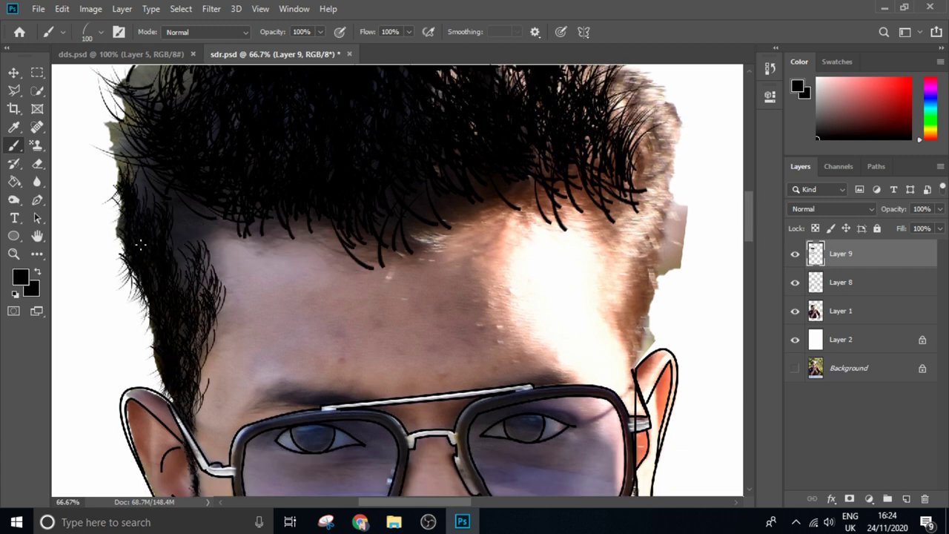
- Erase stray strands above the forehead, repaint the hairline, and hide the photo to preview
key(e)
drag(356, 256, 482, 221)
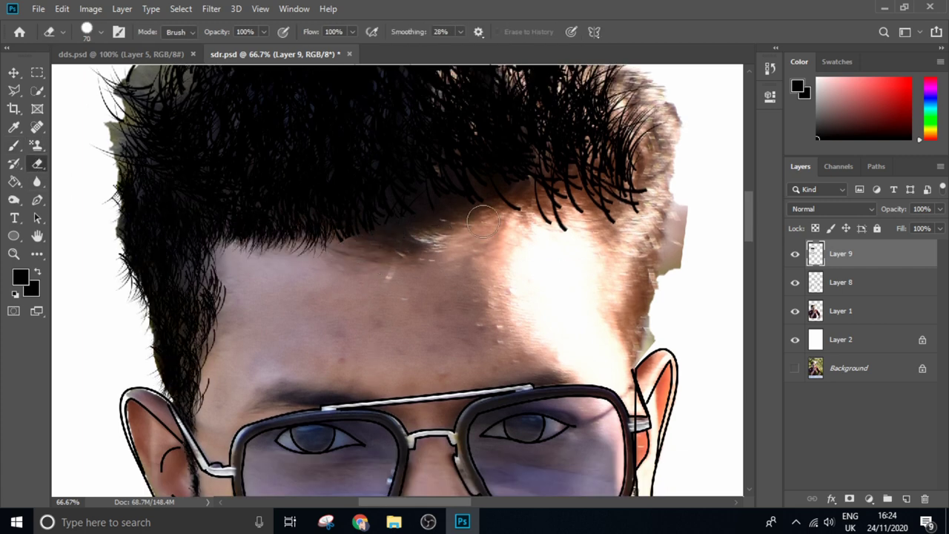
click(14, 145)
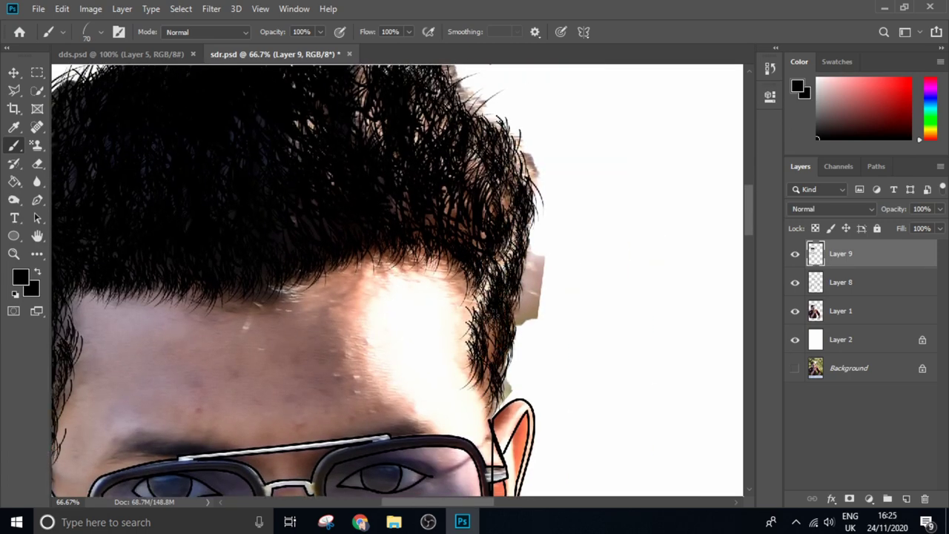
drag(348, 258, 211, 296)
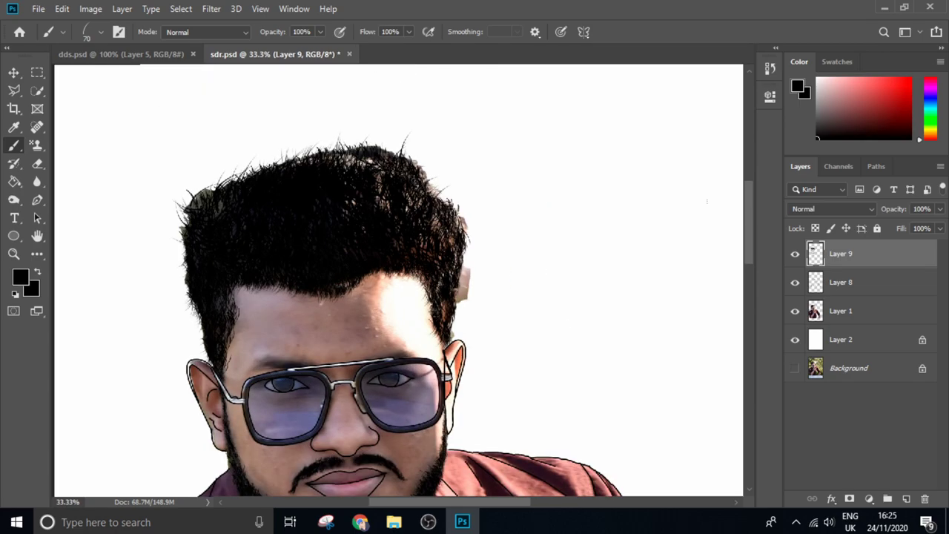
click(794, 310)
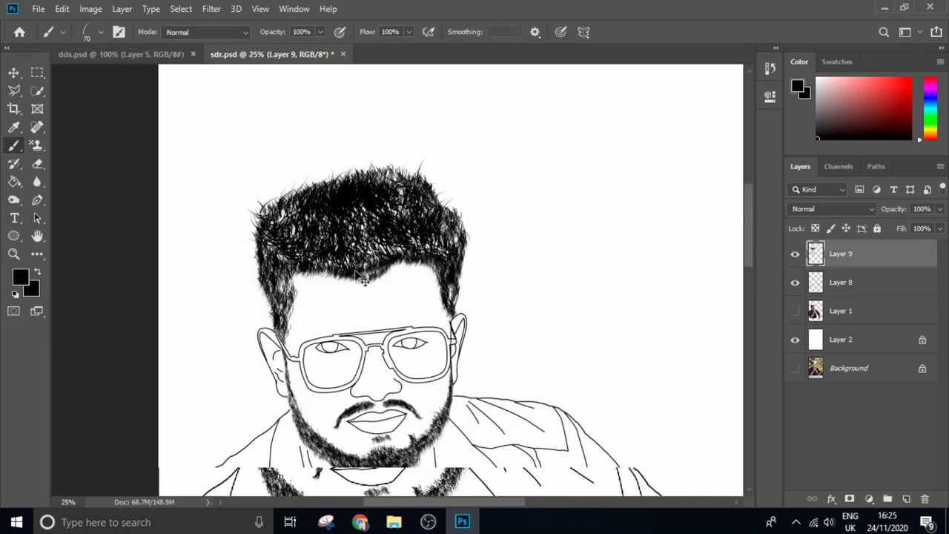
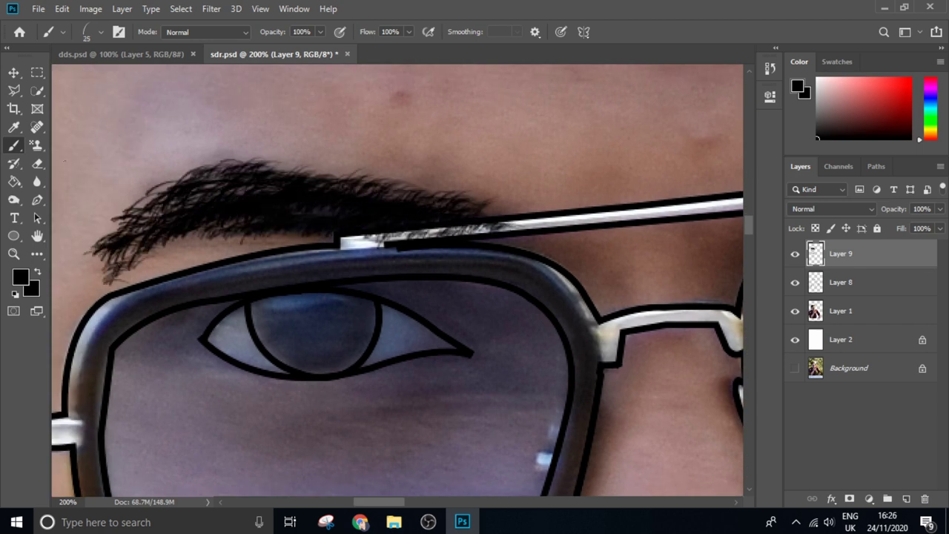
- Erase the stray black stroke over the glasses' temple arm, then toggle the photo layer to check the line art
key(e)
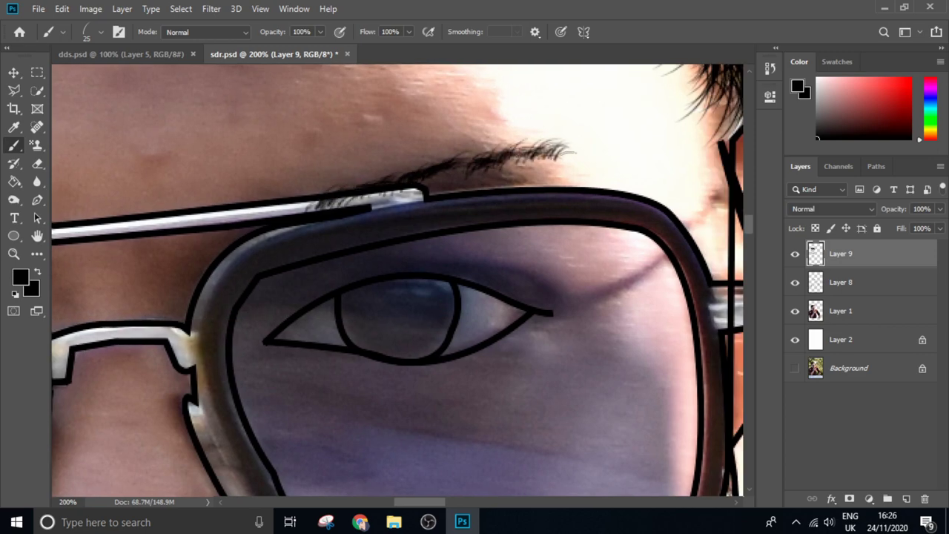
key(e)
drag(308, 211, 356, 208)
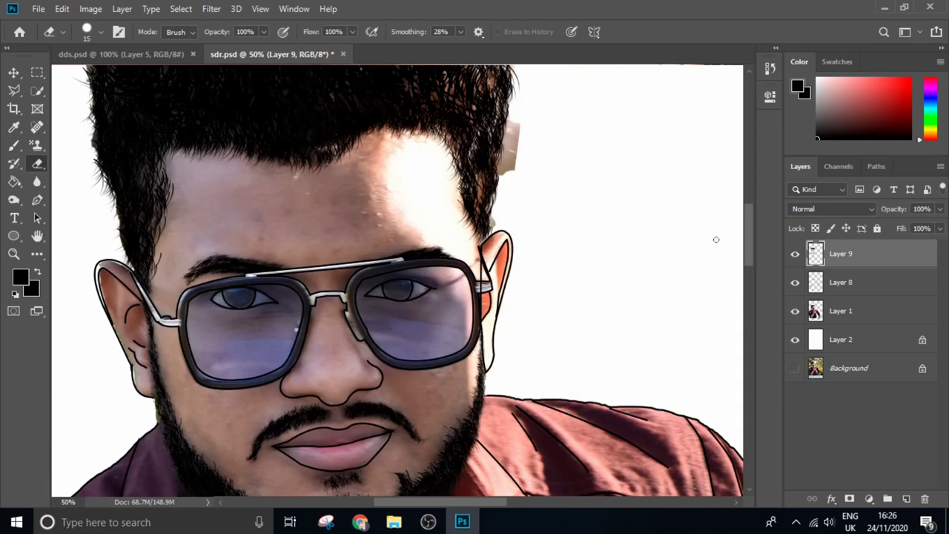
click(794, 310)
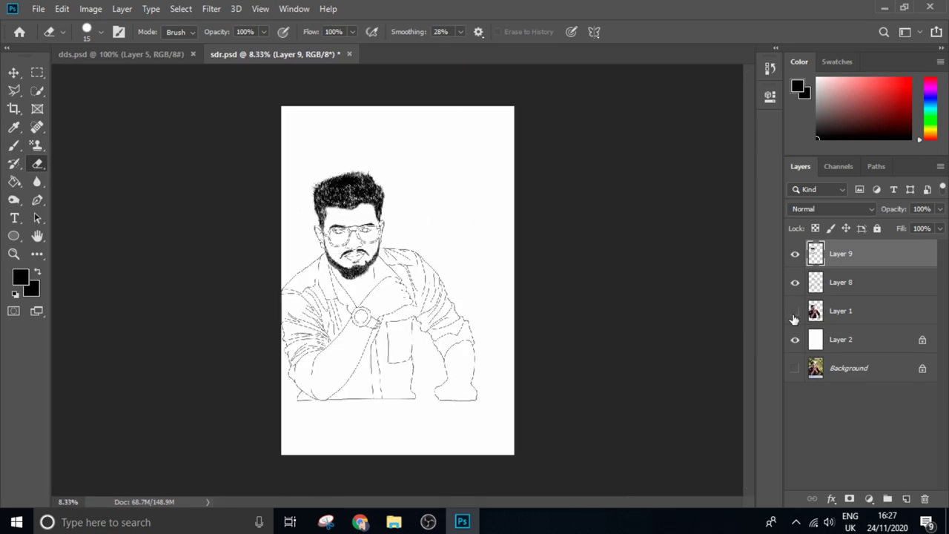
click(795, 311)
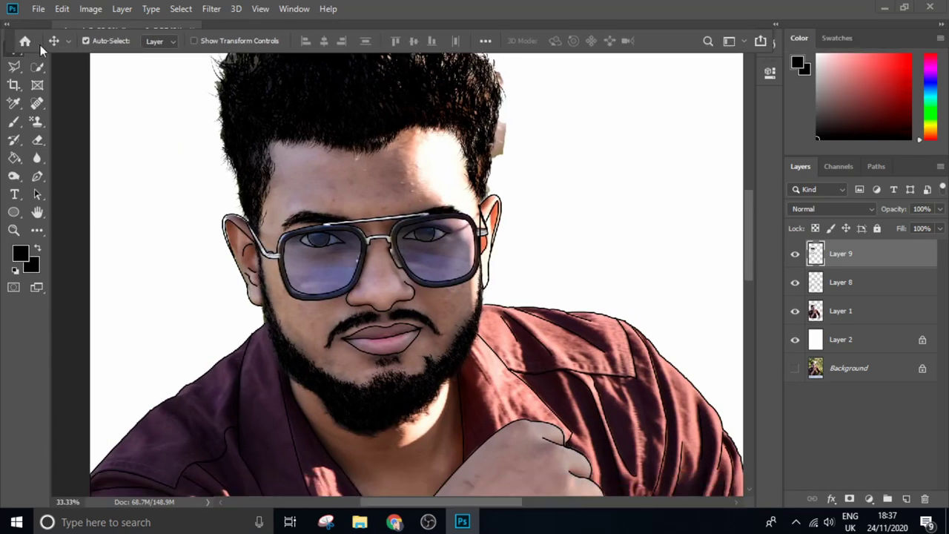
- Reset the workspace to Essentials and close the learning panels to enlarge the Layers list
click(294, 9)
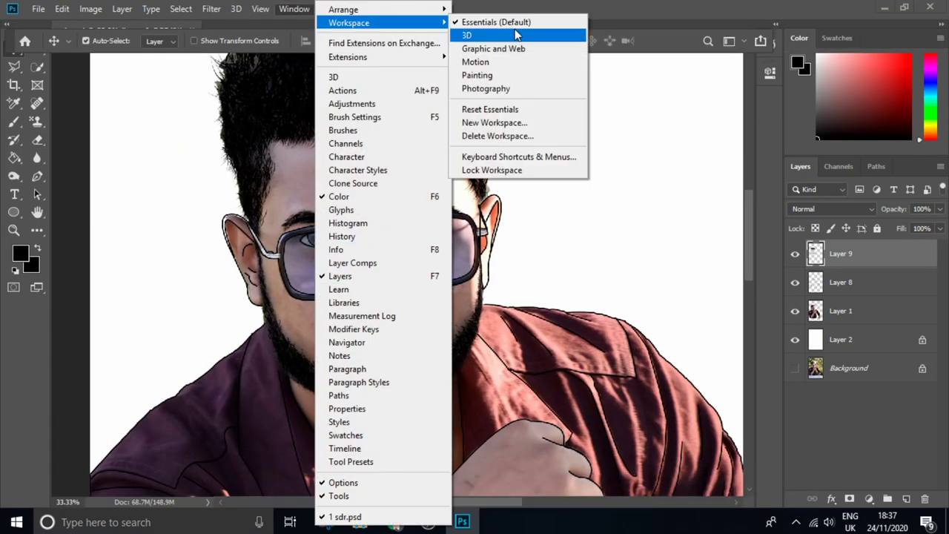
click(493, 111)
click(940, 166)
click(901, 192)
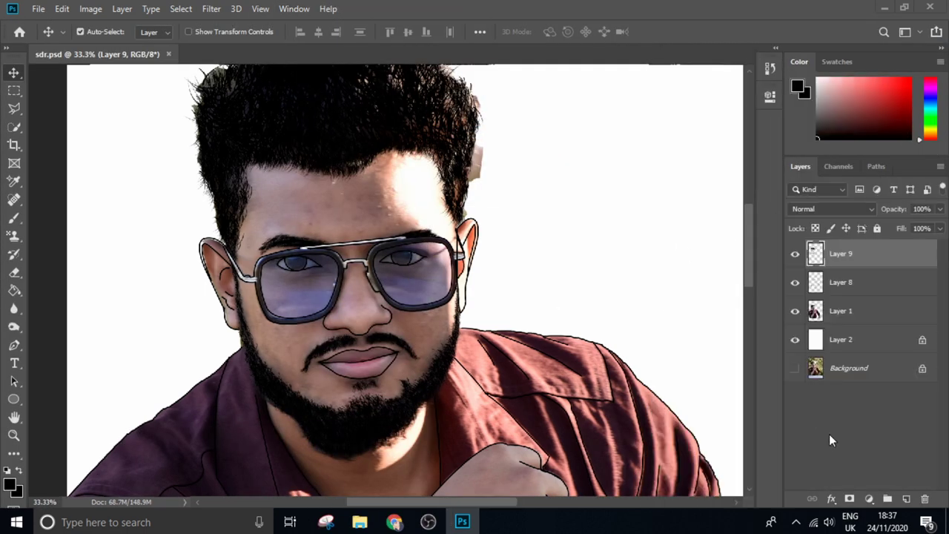
click(829, 434)
- Toggle the photo layer to check the line art and zoom in on the lower face
click(794, 310)
click(794, 311)
key(ctrl+minus)
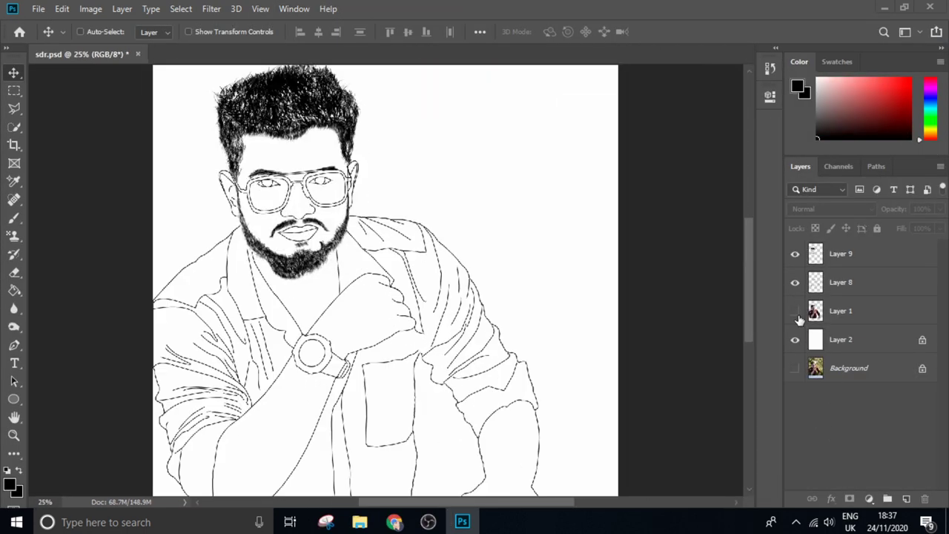
click(794, 311)
key(ctrl+plus)
key(ctrl+plus)
scroll(116, 265, down, 2)
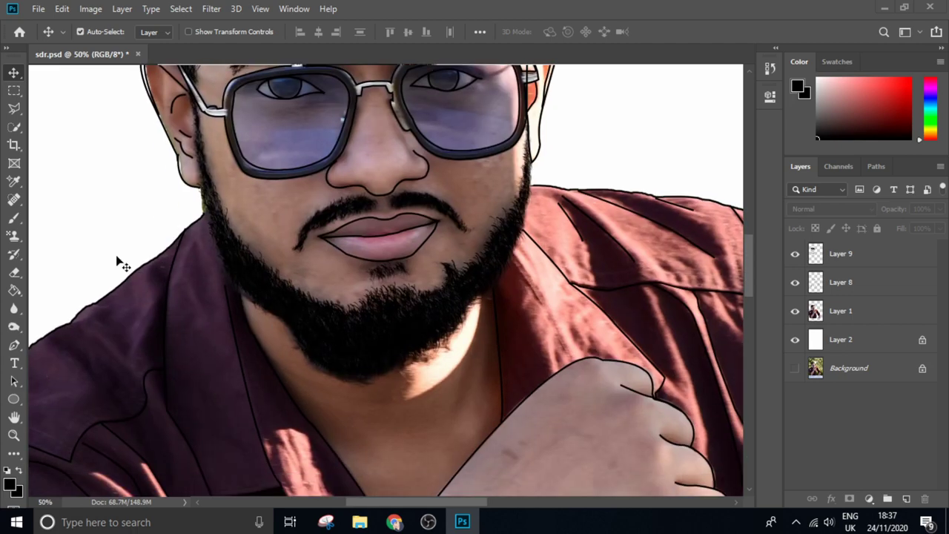
key(l)
key(ctrl+plus)
scroll(96, 87, up, 3)
- Merge Layer 8 down into the layer below with Ctrl+E
click(815, 254)
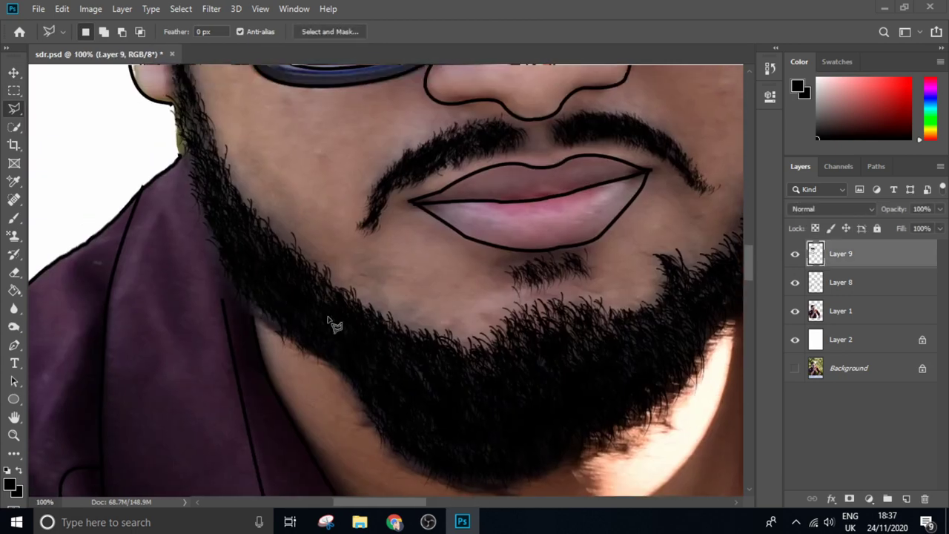
drag(362, 350, 359, 349)
key(ctrl+minus)
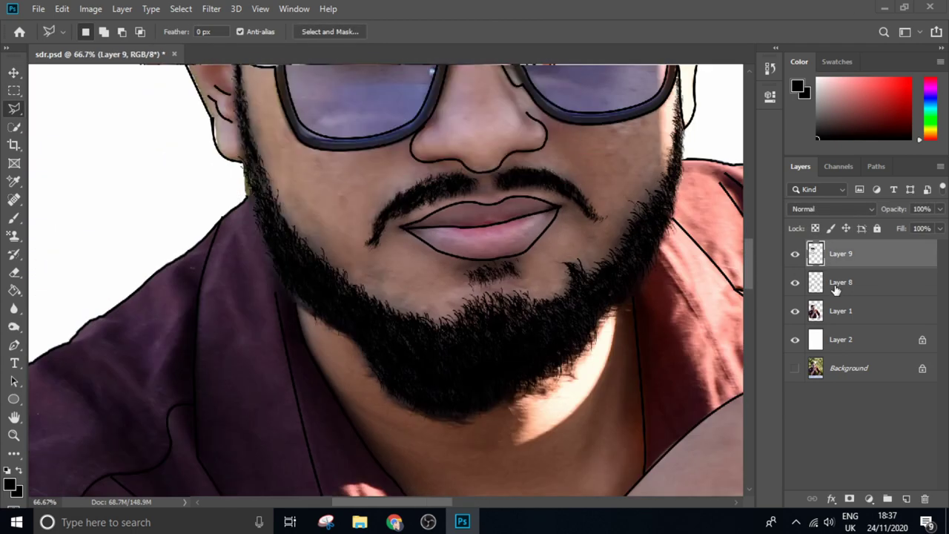
click(815, 281)
key(ctrl+e)
ctrl+click(822, 260)
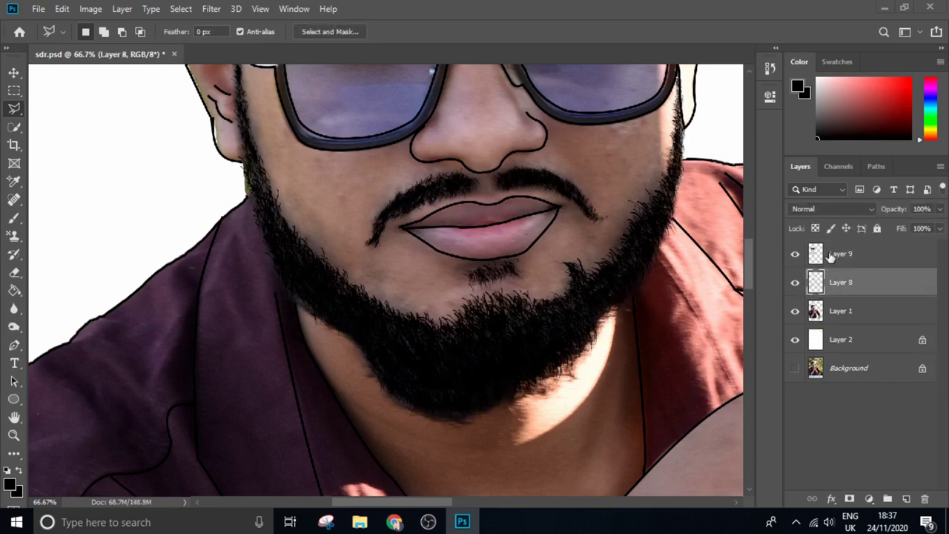
- Check the line art against the photo, then hide the line-art Layer 9
ctrl+click(816, 282)
click(795, 282)
key(ctrl+minus)
key(ctrl+minus)
key(ctrl+minus)
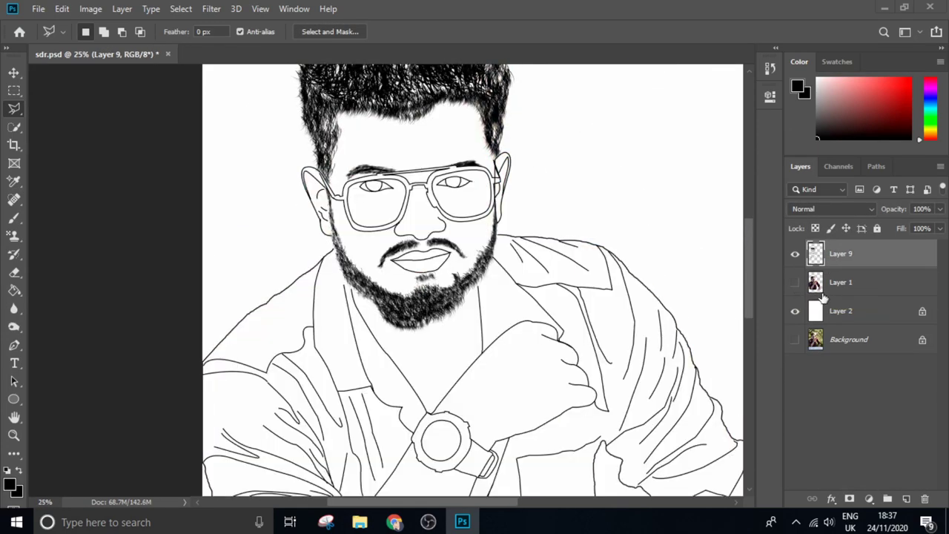
click(840, 279)
click(794, 282)
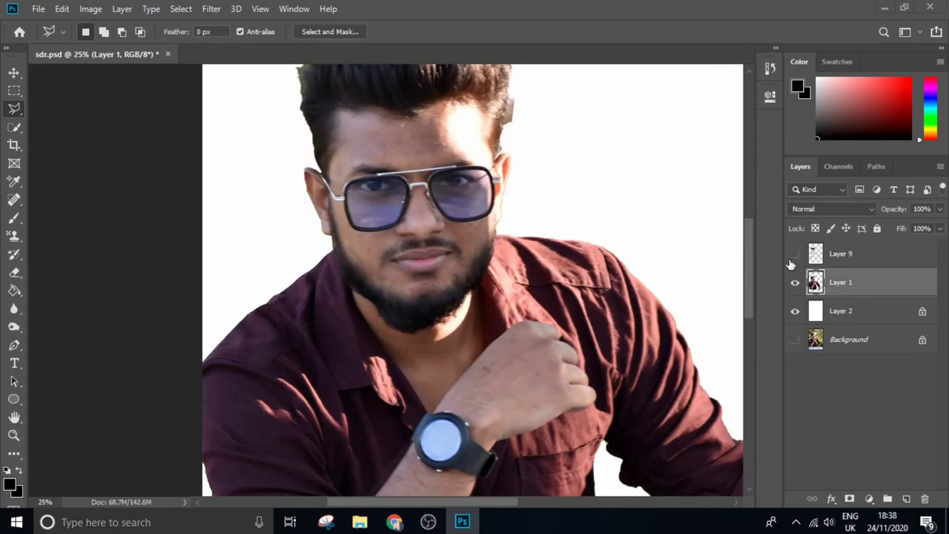
click(795, 254)
key(ctrl+plus)
key(ctrl+plus)
- Add a new empty layer above Layer 1 and set the Pen tool to Path mode
click(905, 498)
key(ctrl+plus)
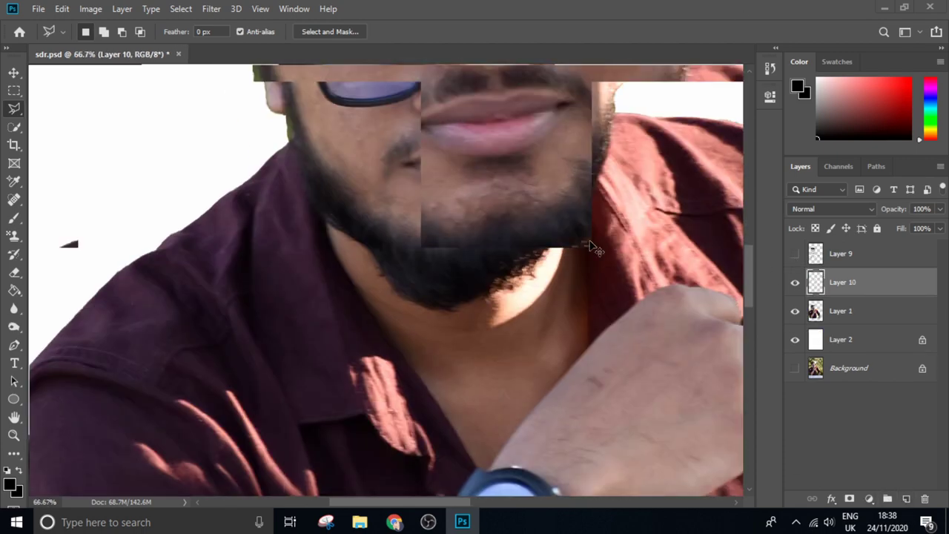
click(8, 47)
scroll(284, 297, up, 2)
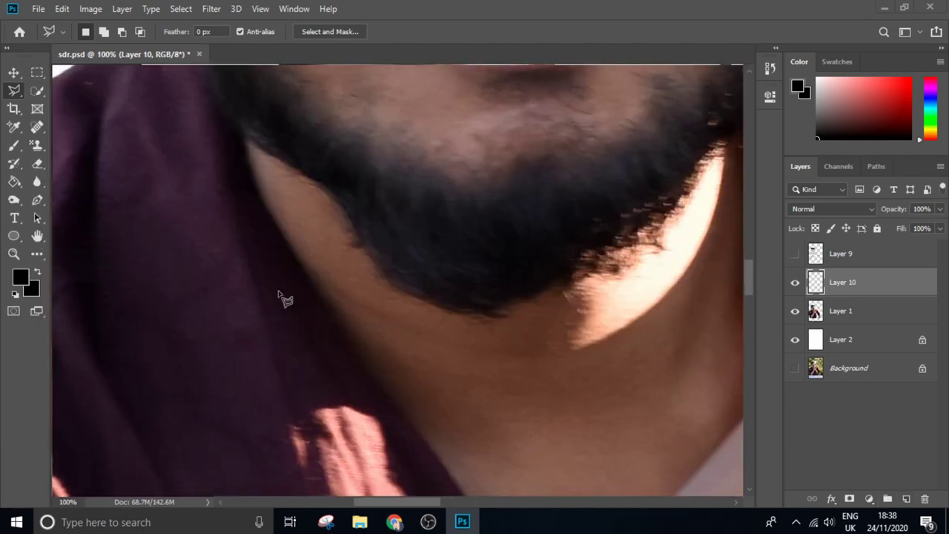
key(p)
click(249, 142)
scroll(377, 186, down, 5)
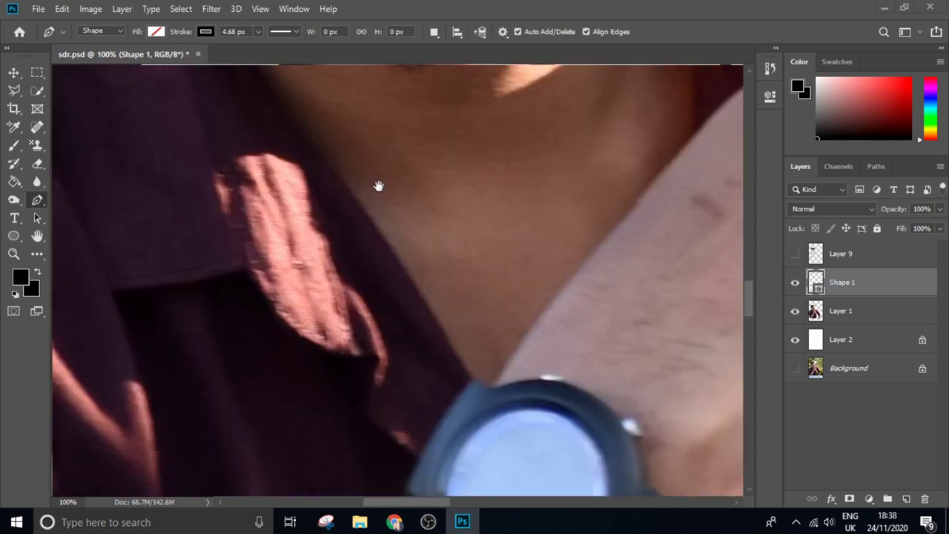
scroll(415, 334, up, 4)
key(ctrl+z)
key(ctrl+z)
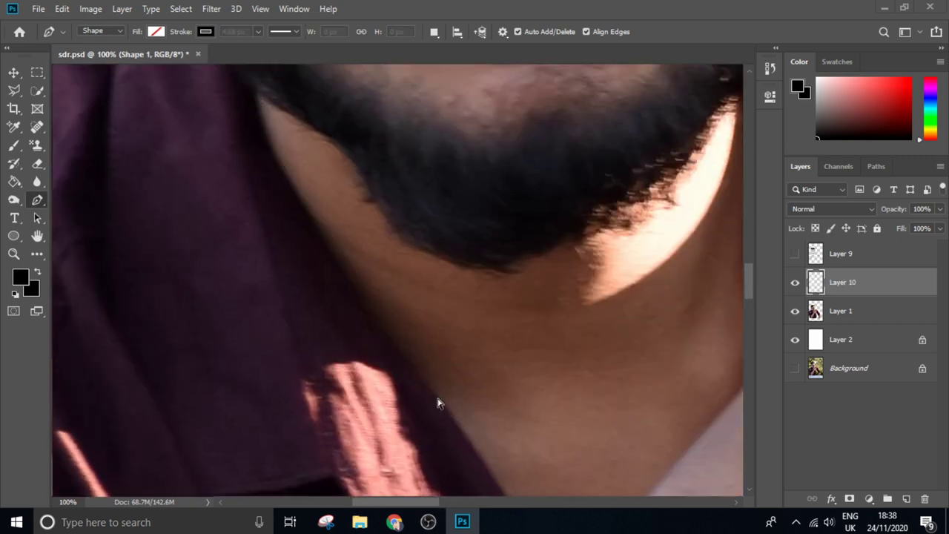
click(97, 53)
- Trace the pen path around the neck and down along the arm
scroll(407, 329, down, 2)
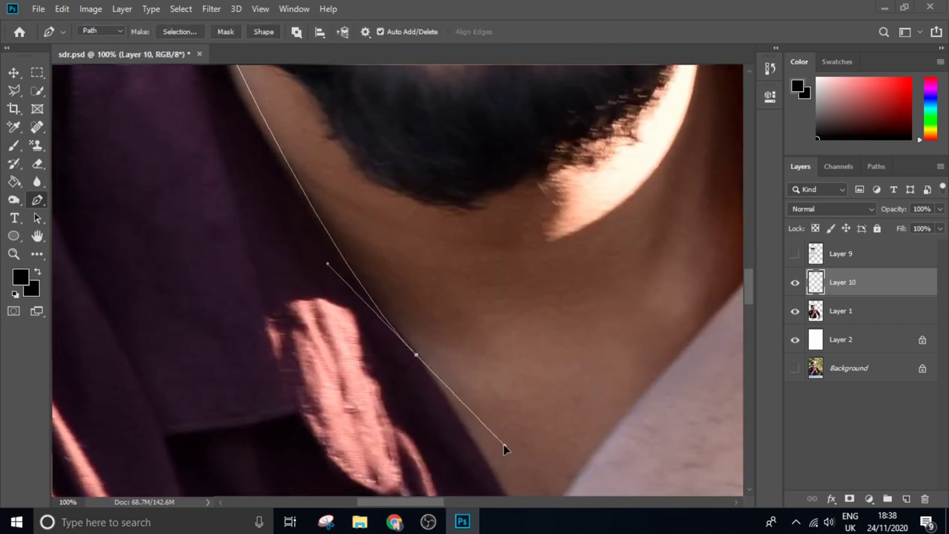
scroll(424, 369, down, 2)
scroll(514, 360, up, 2)
scroll(514, 359, right, 1)
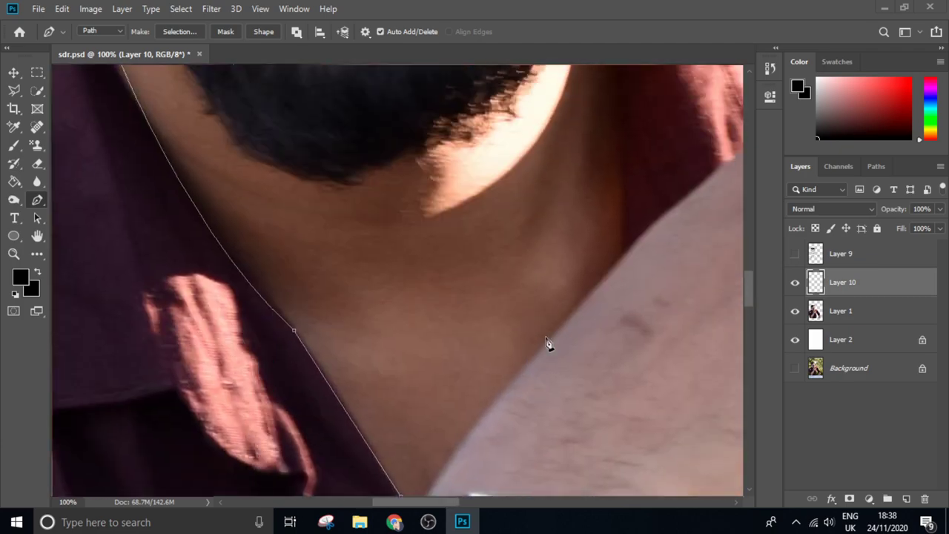
scroll(626, 260, down, 3)
scroll(629, 239, up, 3)
scroll(534, 163, down, 1)
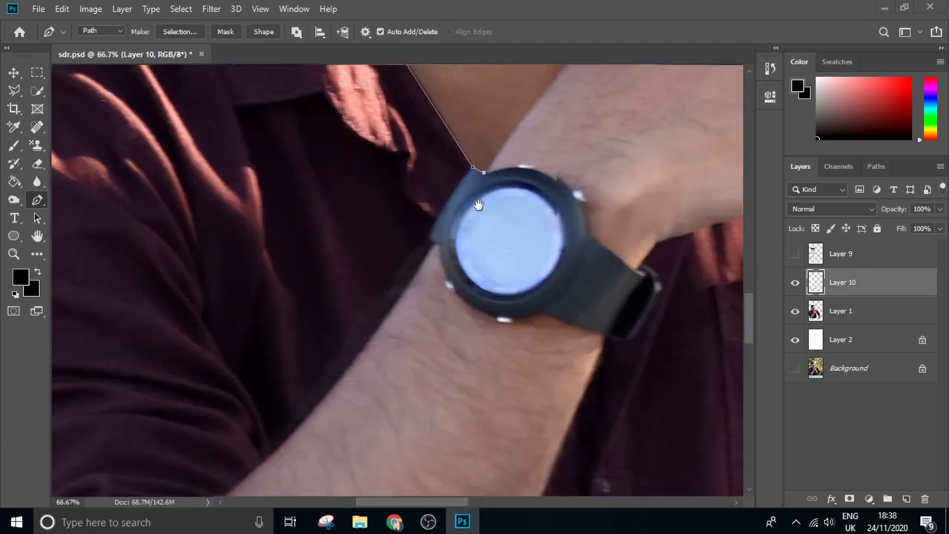
scroll(479, 205, up, 2)
scroll(475, 370, down, 2)
scroll(475, 370, left, 1)
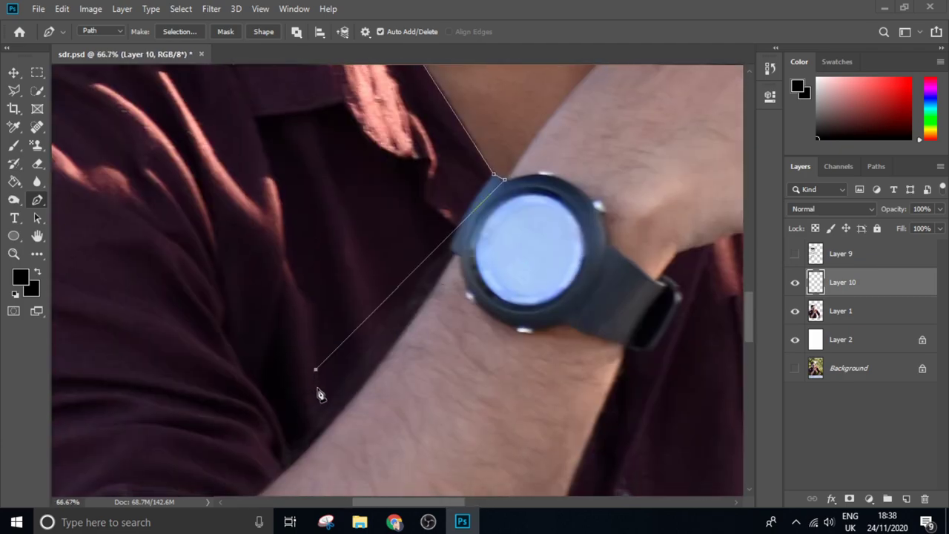
scroll(318, 388, down, 2)
scroll(318, 388, left, 1)
scroll(275, 260, down, 2)
scroll(272, 364, down, 2)
drag(220, 502, 185, 436)
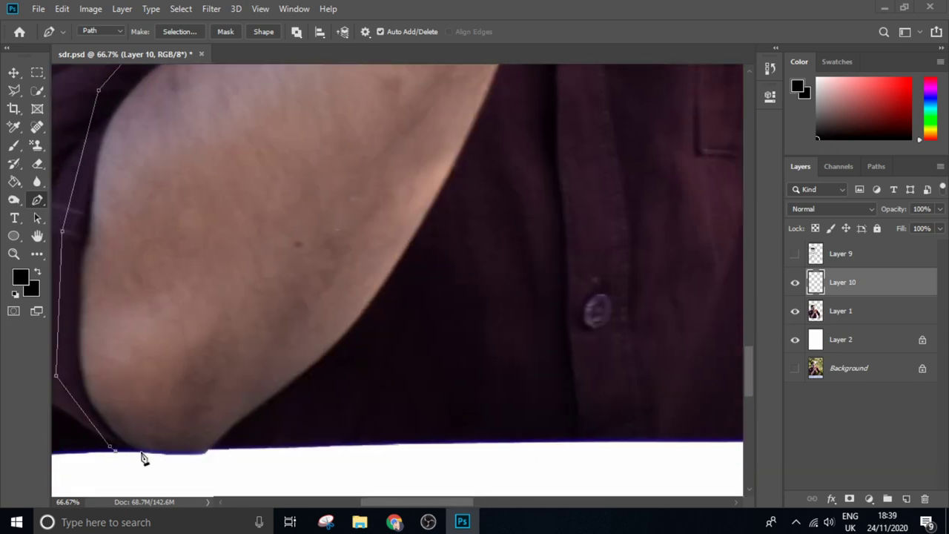
scroll(490, 205, up, 5)
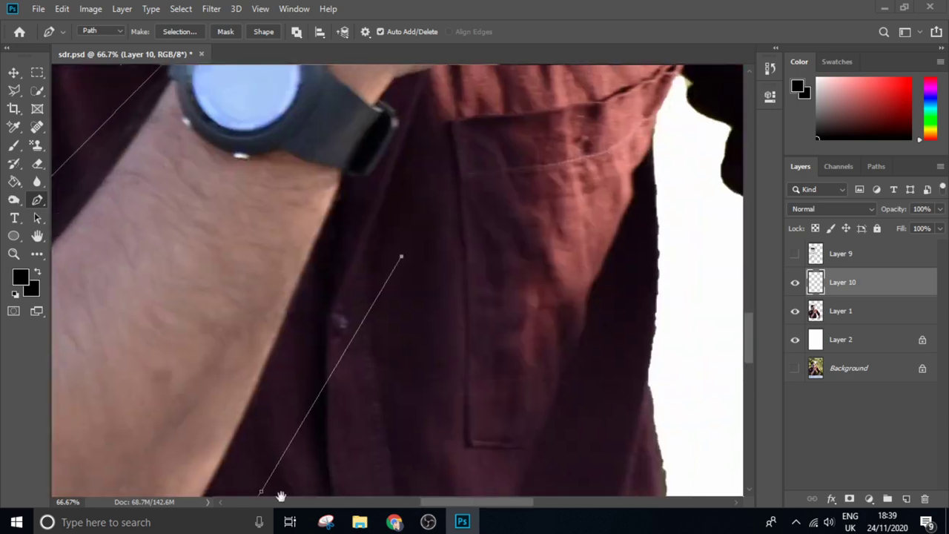
scroll(491, 223, up, 5)
drag(498, 254, 489, 246)
- Convert the traced neck-and-arm path into an active selection with Make Selection
key(ctrl+minus)
key(ctrl+minus)
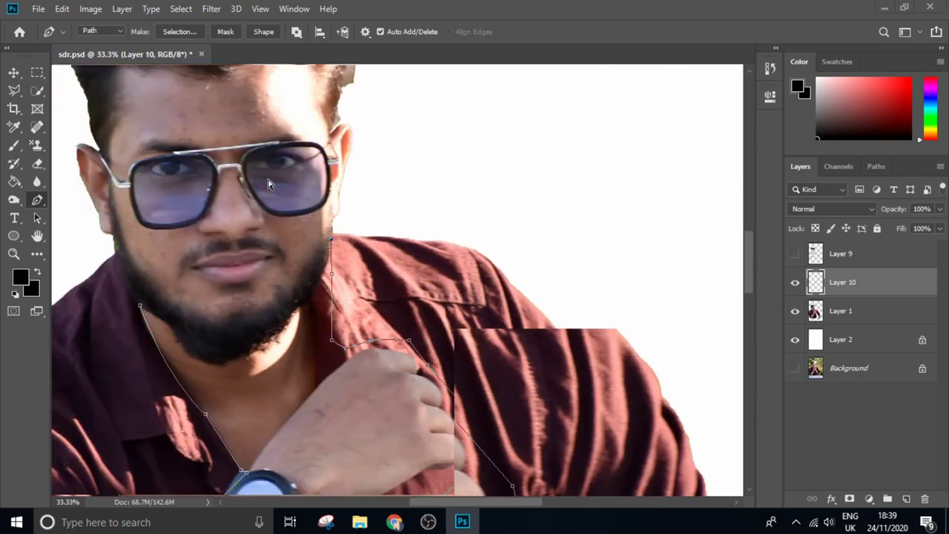
key(ctrl+minus)
scroll(146, 233, up, 5)
scroll(146, 233, down, 3)
key(ctrl+plus)
key(ctrl+plus)
key(ctrl+plus)
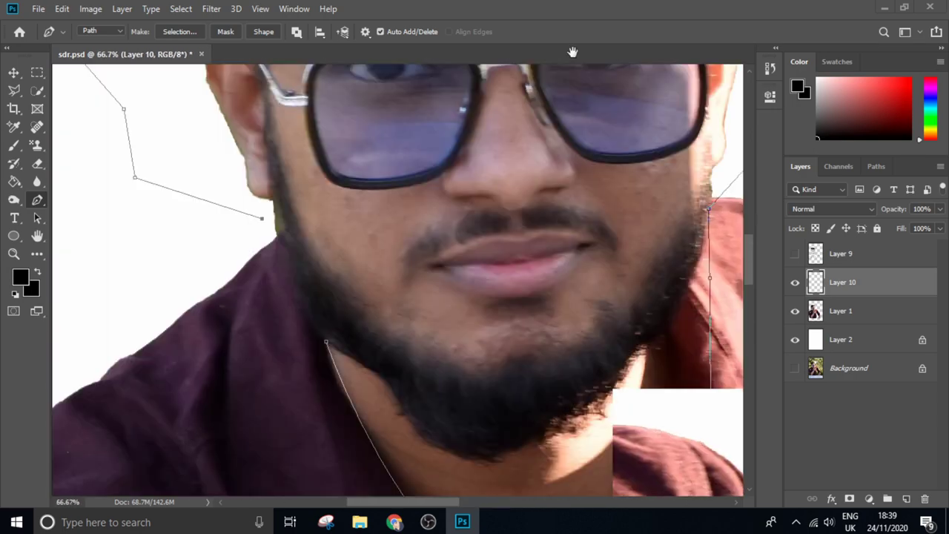
scroll(315, 234, down, 2)
right_click(415, 197)
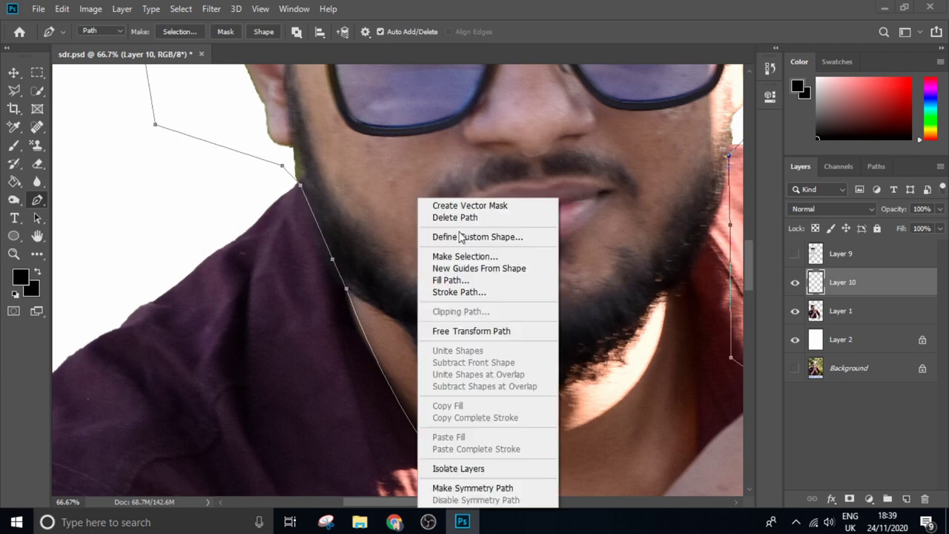
click(455, 256)
click(544, 185)
key(ctrl+minus)
key(ctrl+minus)
key(ctrl+minus)
key(ctrl+minus)
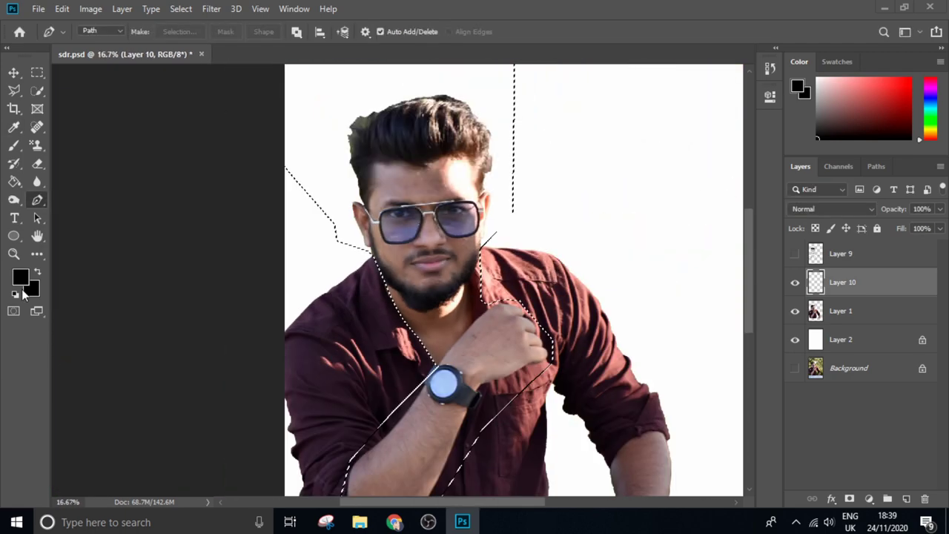
- Sample the face skin tone, choose a lighter peach, and fill the selection on Layer 10
click(13, 127)
key(ctrl+plus)
click(426, 127)
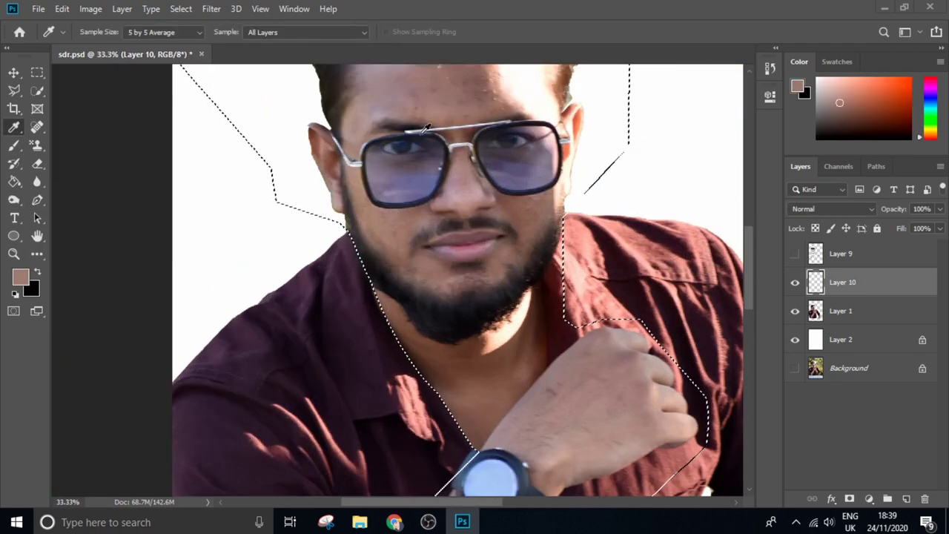
click(513, 87)
key(alt+BackSpace)
click(795, 254)
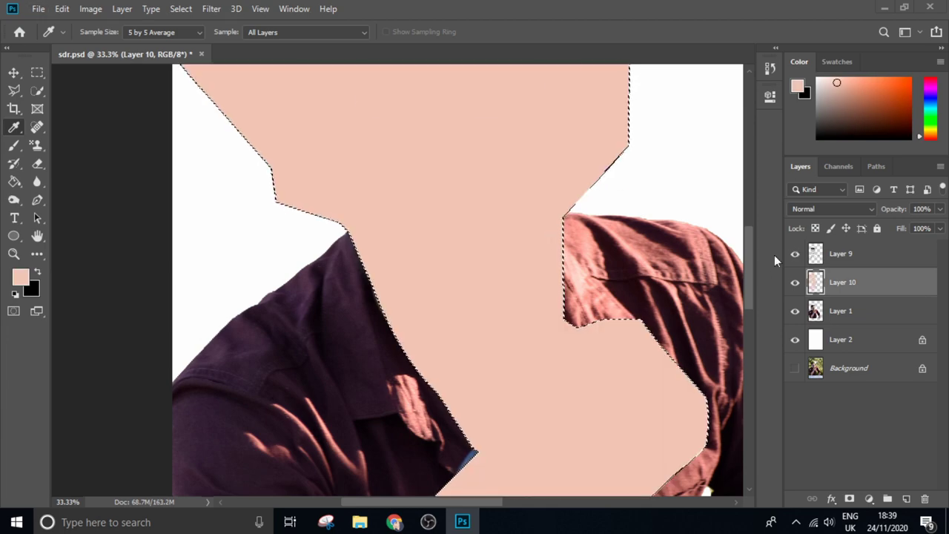
key(ctrl+minus)
key(ctrl+minus)
key(ctrl+plus)
key(ctrl+plus)
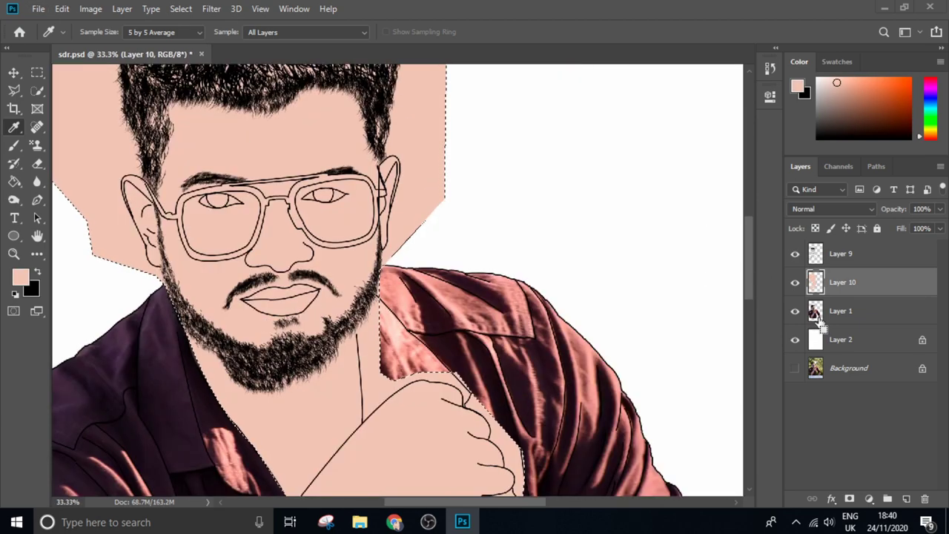
key(ctrl+z)
key(ctrl+plus)
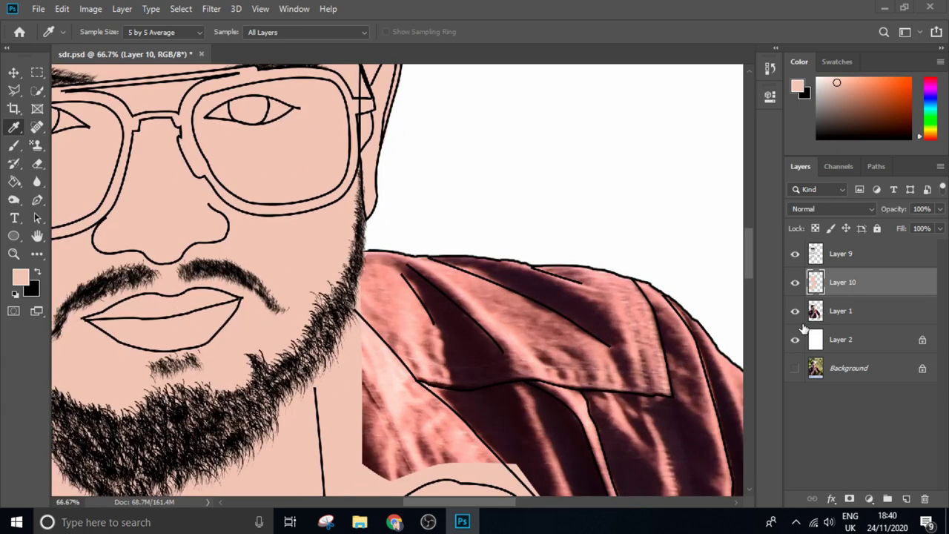
key(ctrl+minus)
key(ctrl+minus)
key(ctrl+plus)
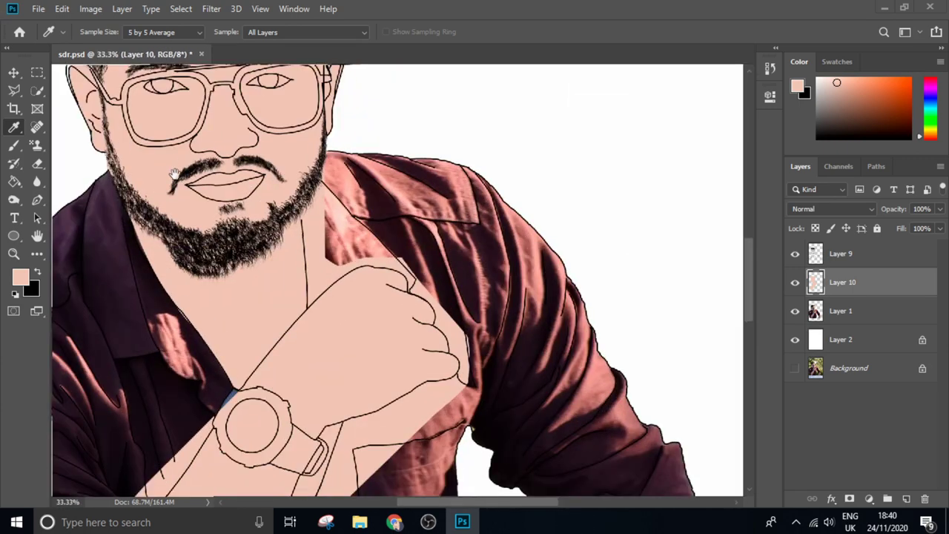
- Hide the line-art and shirt photo layers to view the skin fill alone
click(795, 282)
click(794, 254)
click(794, 310)
click(794, 281)
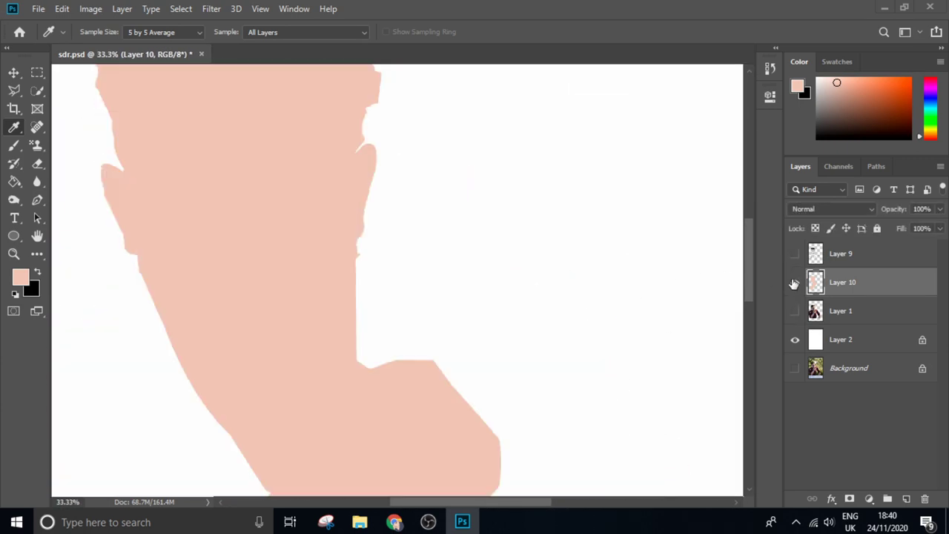
key(ctrl+plus)
- Show the Layer 9 line art and set the Eraser to a round General Brushes tip
click(795, 254)
scroll(515, 218, up, 1)
key(e)
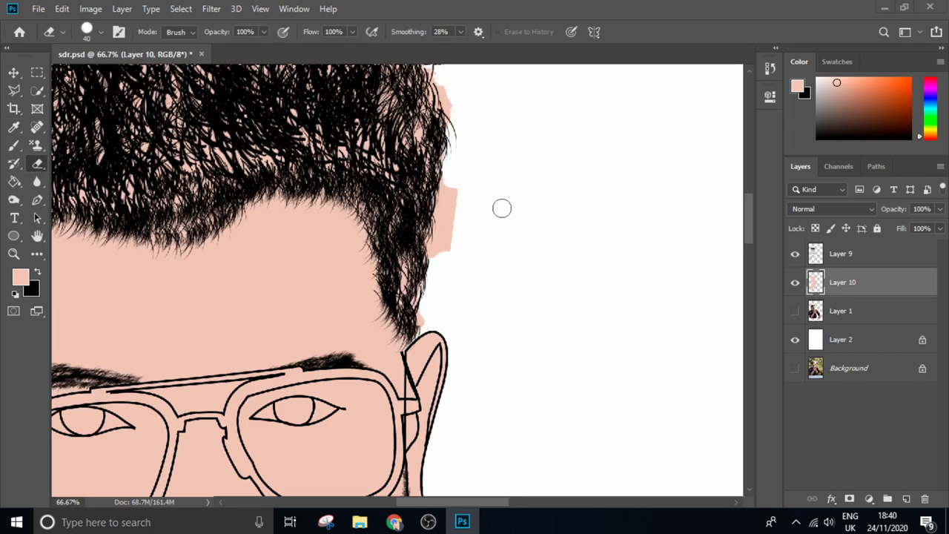
key(ctrl+minus)
key(ctrl+minus)
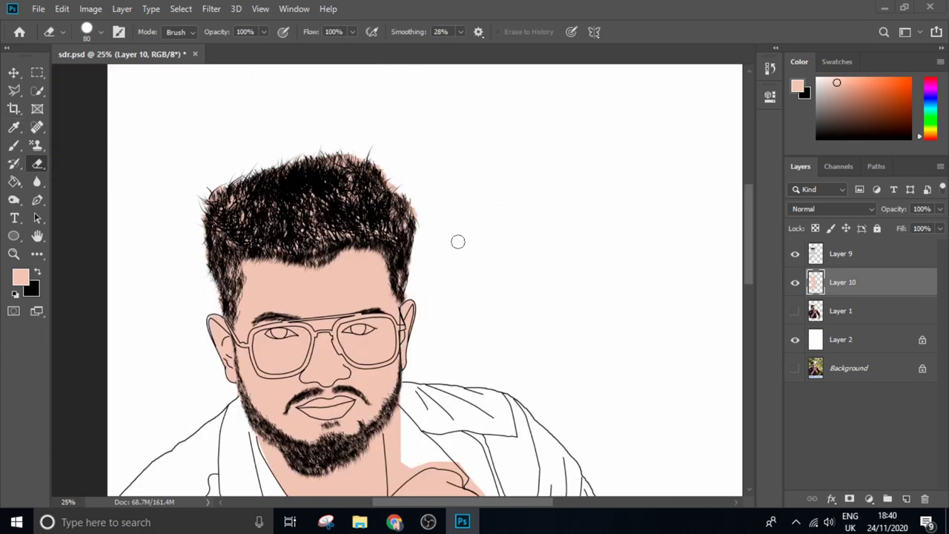
scroll(457, 240, down, 3)
key(ctrl+plus)
key(ctrl+plus)
scroll(393, 222, up, 2)
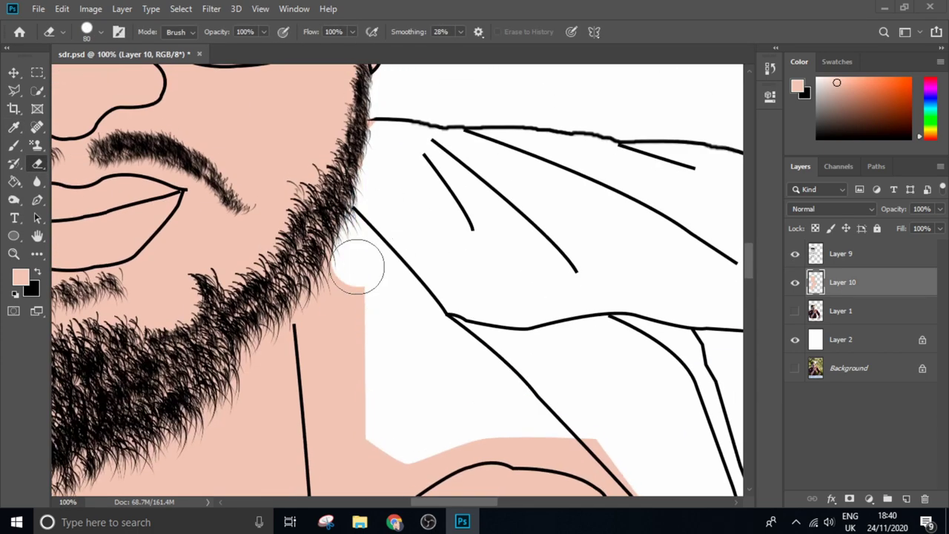
right_click(356, 267)
click(364, 398)
click(471, 241)
- Erase stray peach along and below the neck edge at 300% zoom with a smaller eraser
mouse_move(363, 323)
mouse_down()
mouse_move(356, 375)
mouse_move(329, 312)
mouse_move(333, 402)
mouse_up()
key(ctrl+plus)
key(ctrl+plus)
scroll(236, 261, down, 2)
scroll(236, 261, left, 1)
scroll(235, 261, down, 3)
scroll(235, 261, left, 1)
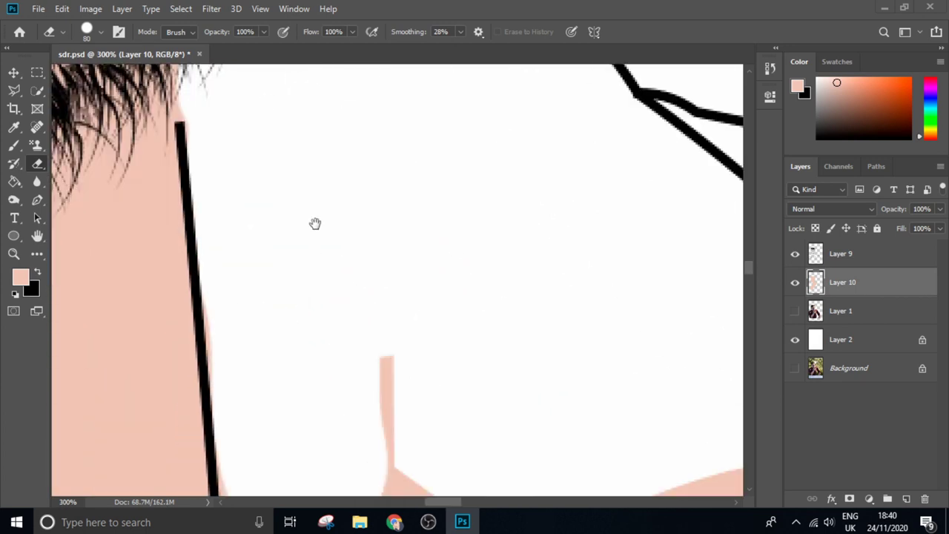
scroll(296, 361, down, 1)
mouse_move(296, 360)
mouse_down()
mouse_move(306, 356)
mouse_move(307, 381)
mouse_up()
key(bracketleft)
key(bracketleft)
key(bracketleft)
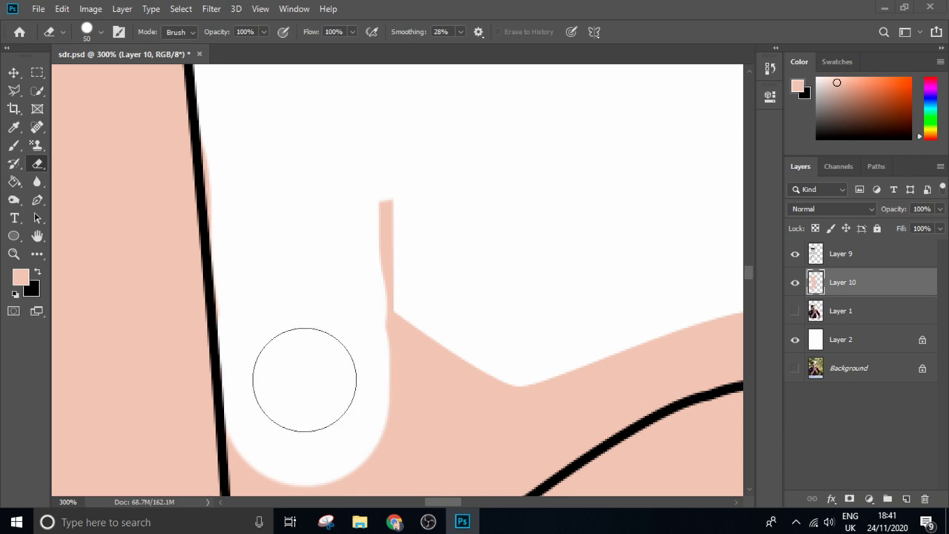
key(bracketleft)
key(bracketleft)
scroll(333, 143, down, 3)
scroll(332, 144, left, 1)
drag(333, 144, 318, 254)
scroll(329, 267, down, 1)
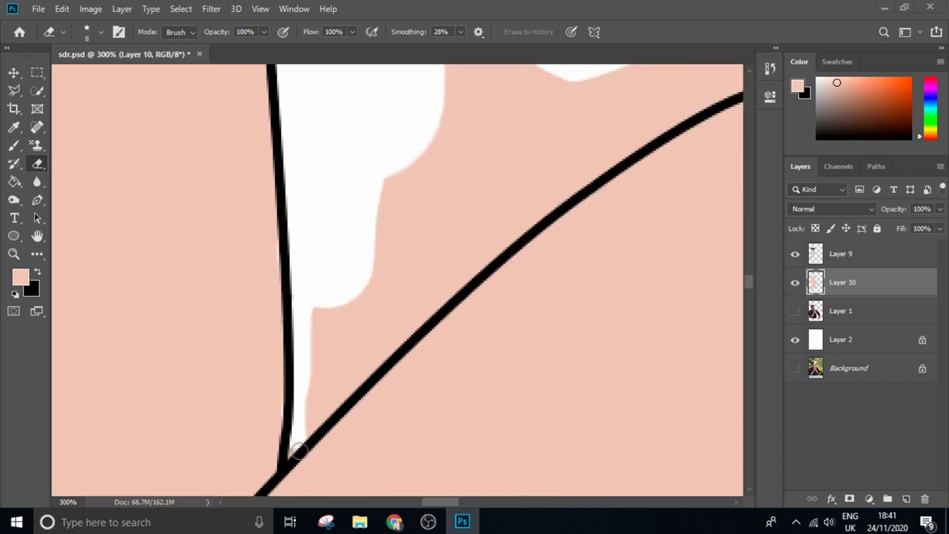
- Undo a stray eraser stroke and start a polygonal lasso along the arm and hand outline
drag(359, 388, 576, 205)
key(ctrl+z)
key(l)
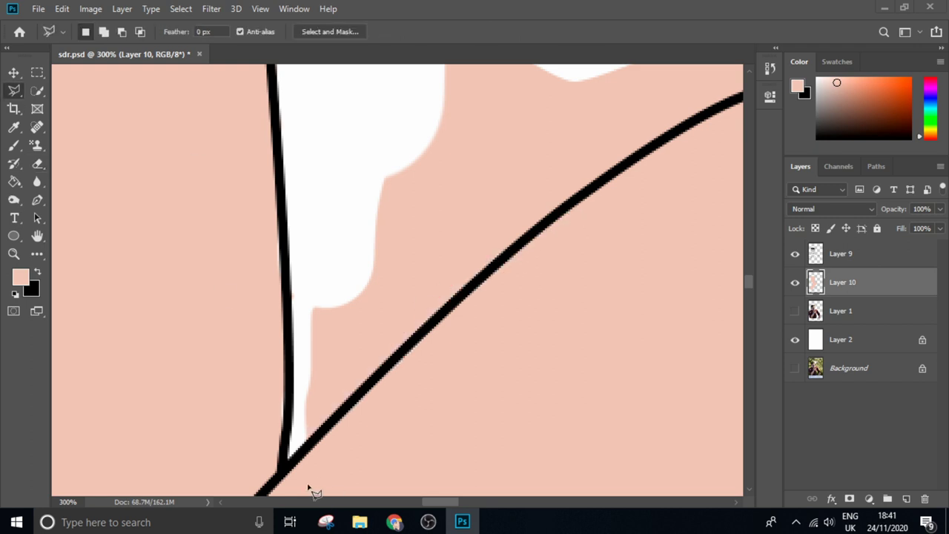
scroll(355, 413, up, 2)
scroll(355, 413, right, 2)
click(404, 347)
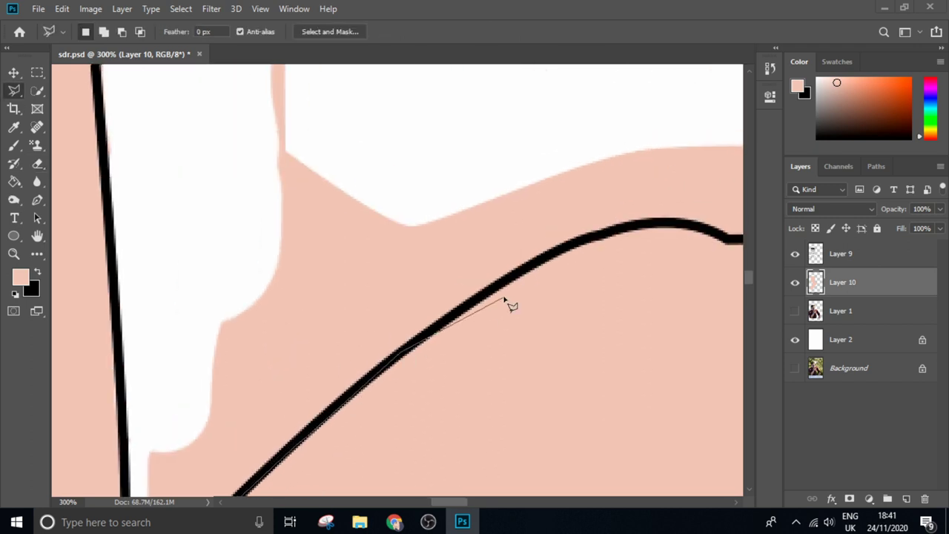
click(604, 235)
scroll(438, 238, right, 3)
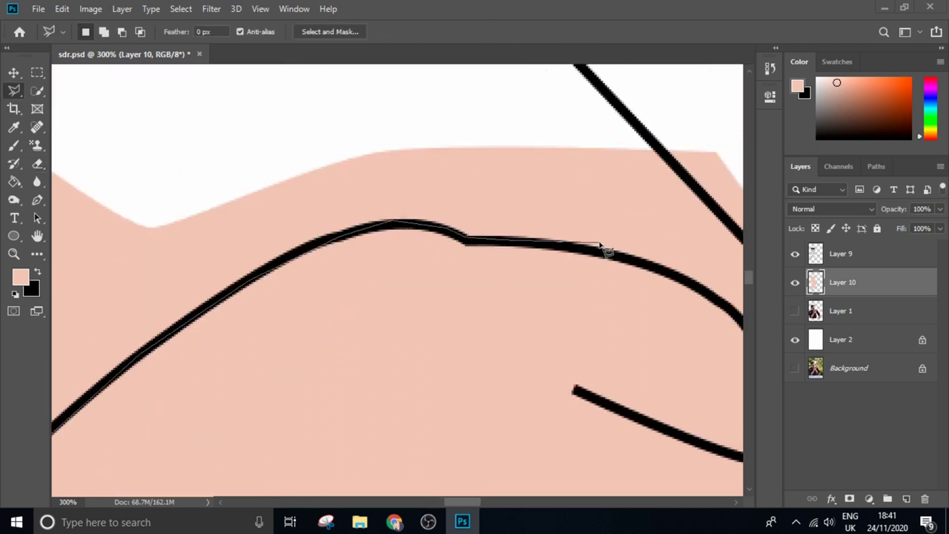
scroll(596, 246, left, 2)
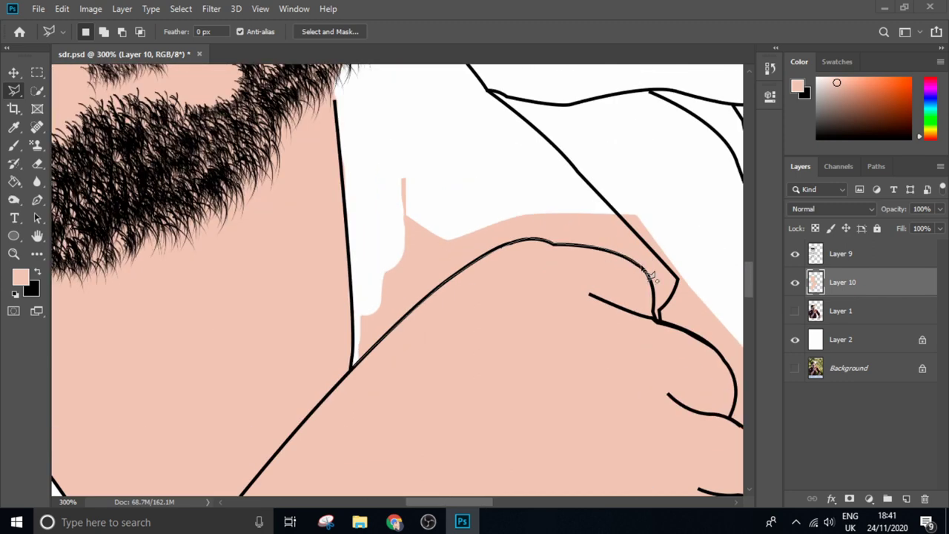
scroll(649, 274, up, 5)
scroll(407, 104, down, 2)
scroll(407, 104, right, 3)
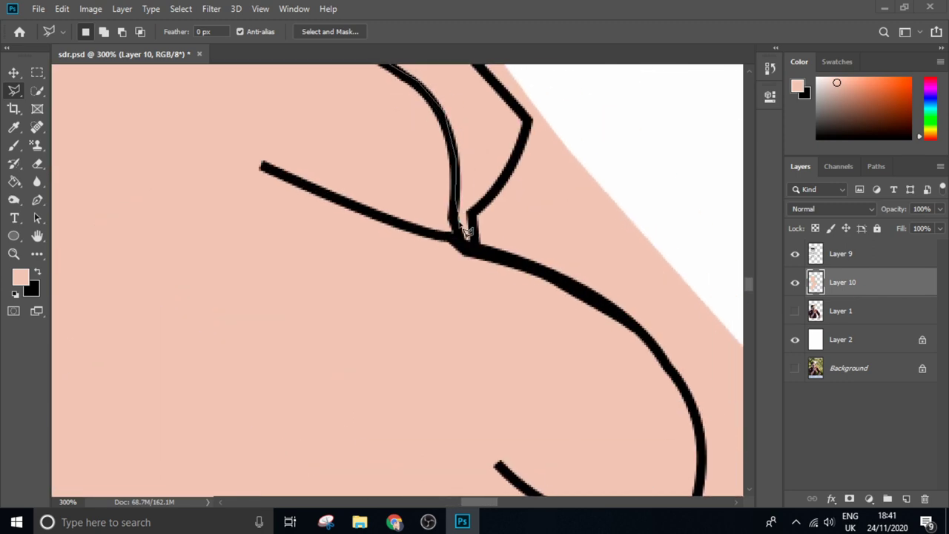
click(525, 273)
scroll(467, 220, down, 1)
scroll(467, 220, right, 2)
scroll(506, 269, down, 2)
scroll(506, 268, right, 1)
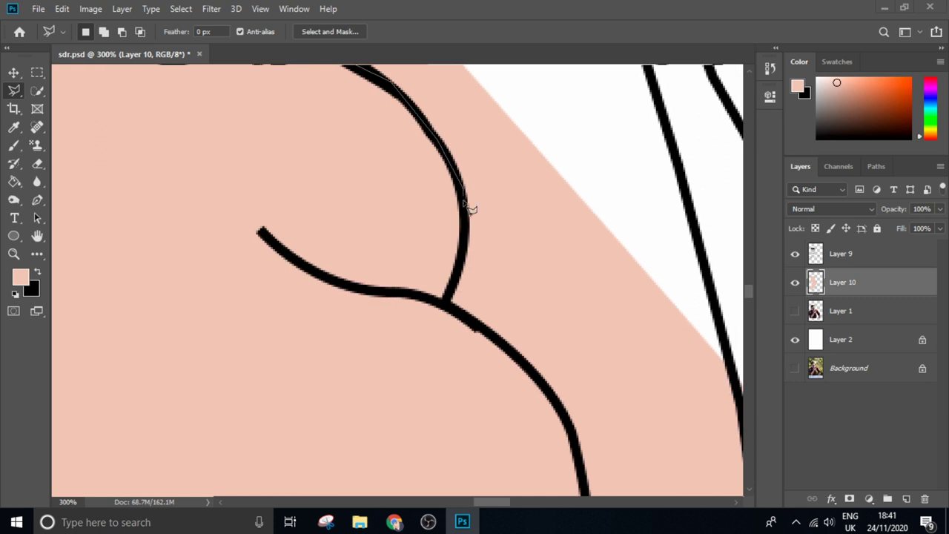
scroll(539, 380, down, 3)
scroll(539, 380, right, 1)
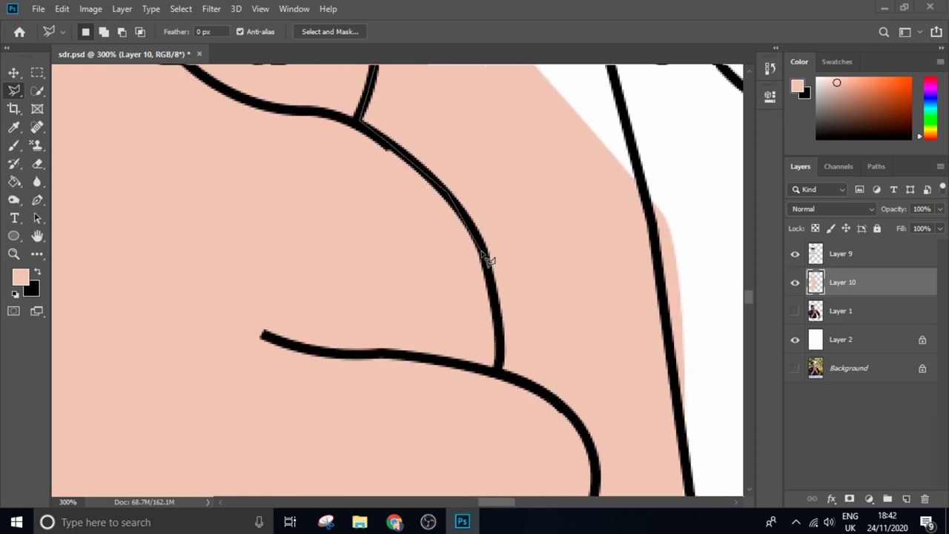
scroll(543, 392, down, 3)
scroll(543, 391, right, 1)
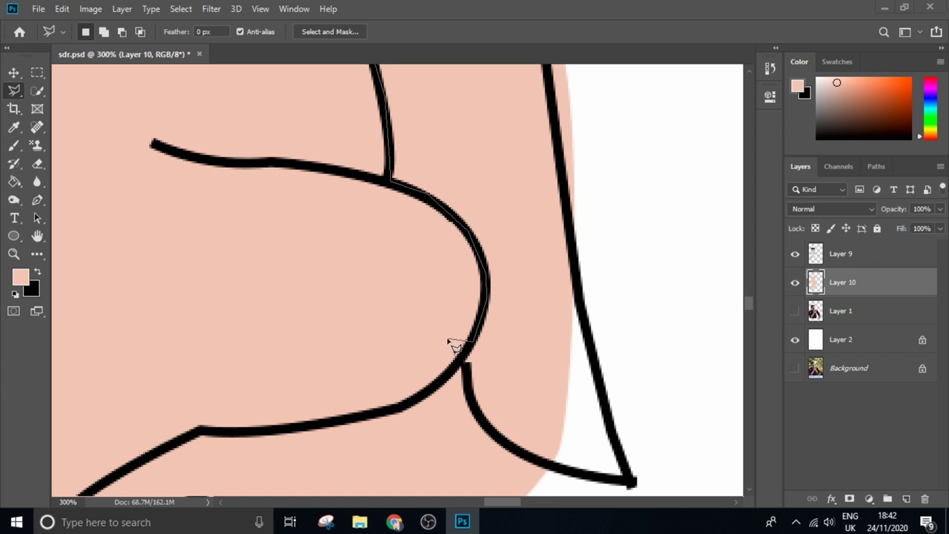
- Extend the lasso below the arm and close it around the overflowing skin colour
drag(408, 417, 398, 395)
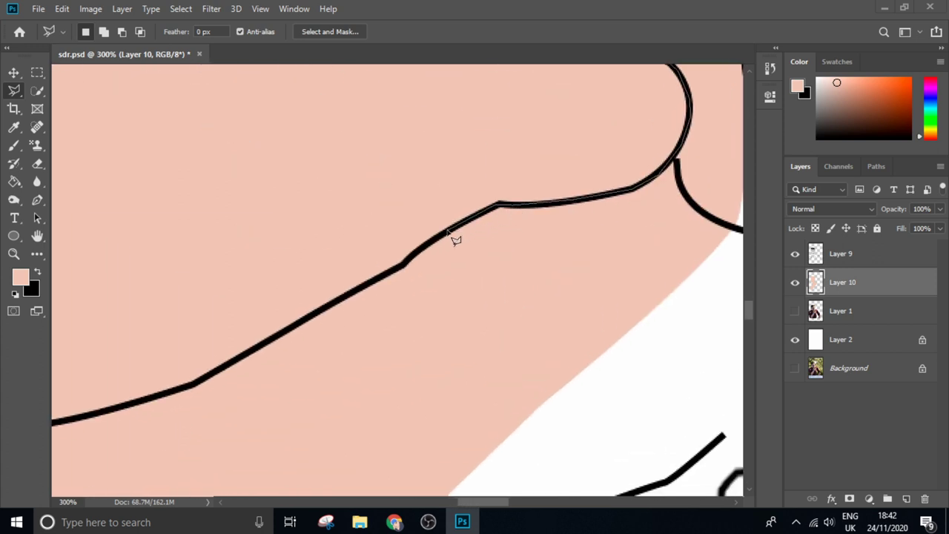
scroll(422, 247, down, 2)
scroll(422, 247, left, 2)
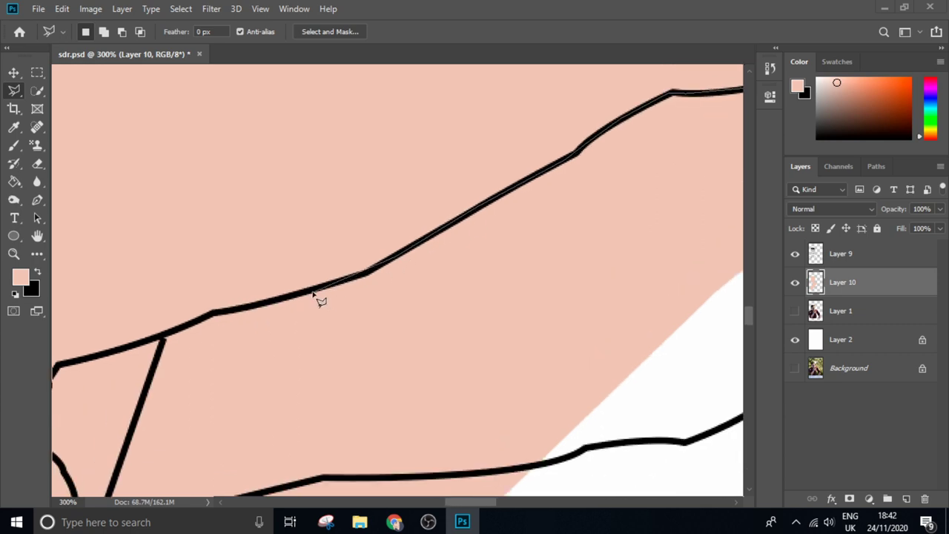
drag(319, 285, 607, 256)
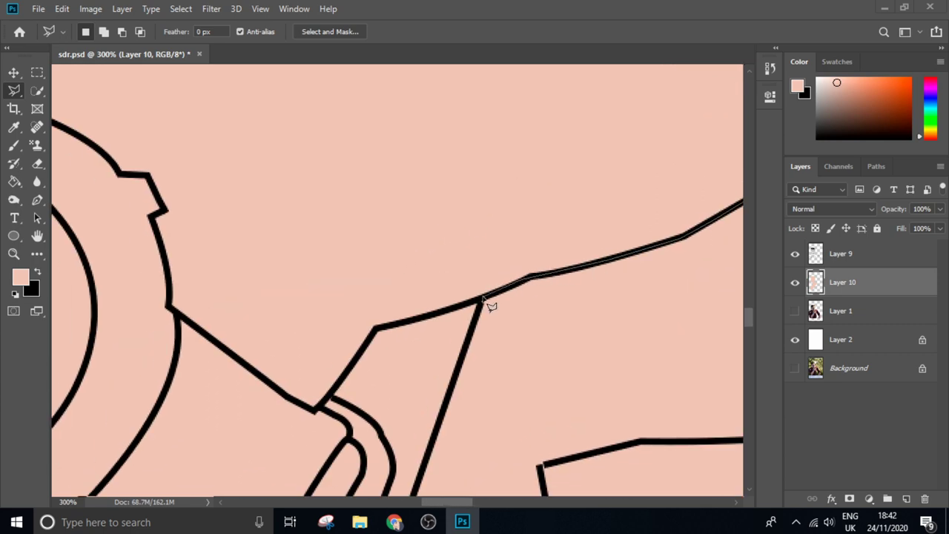
drag(482, 299, 482, 294)
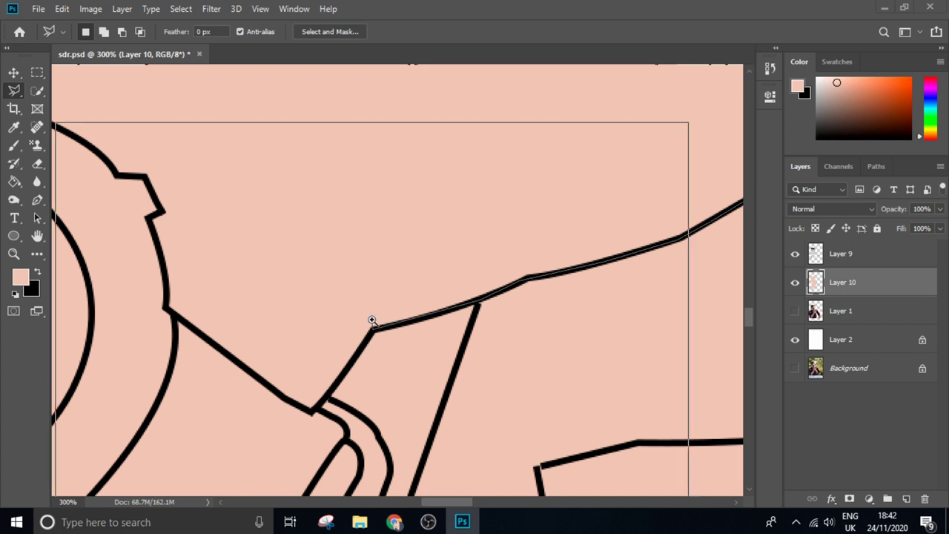
scroll(432, 199, up, 2)
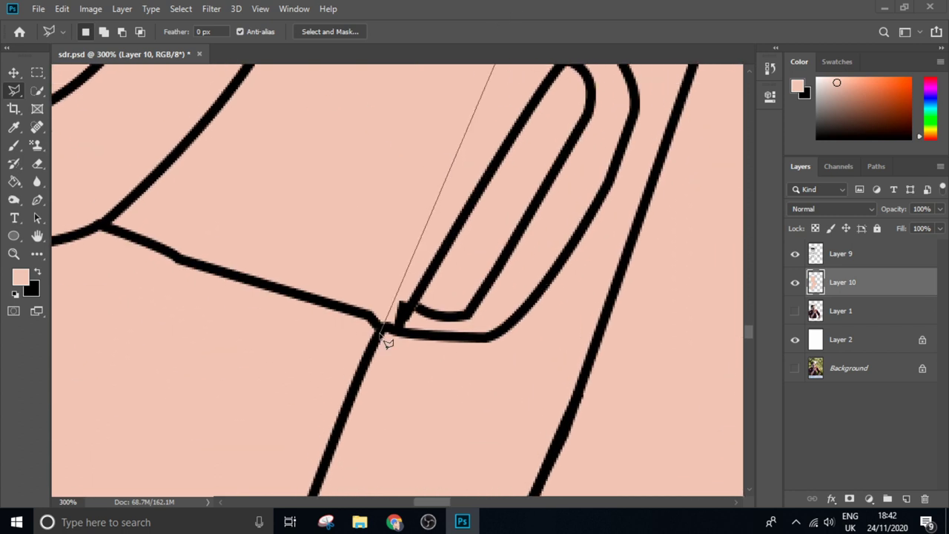
scroll(438, 260, right, 3)
scroll(445, 234, down, 2)
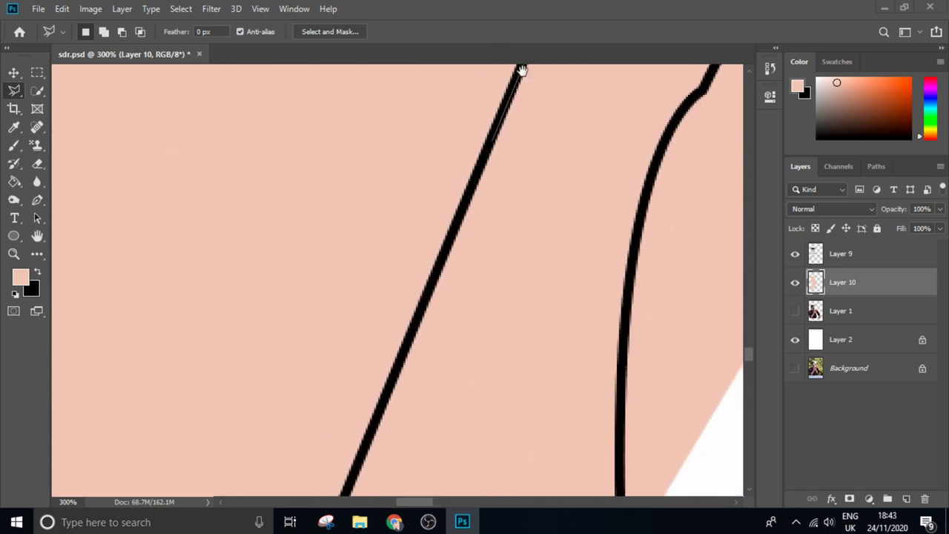
scroll(449, 222, down, 2)
scroll(451, 227, left, 2)
scroll(583, 138, left, 2)
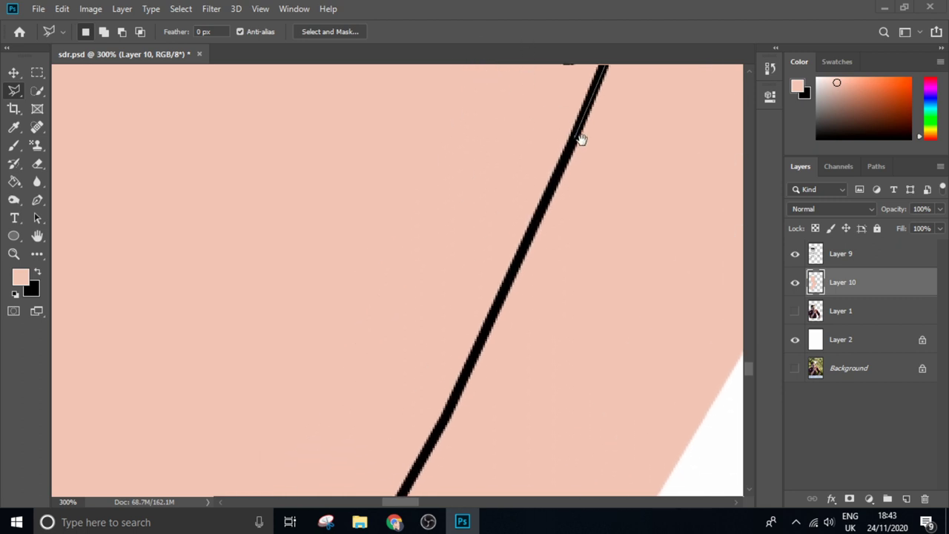
scroll(737, 81, left, 3)
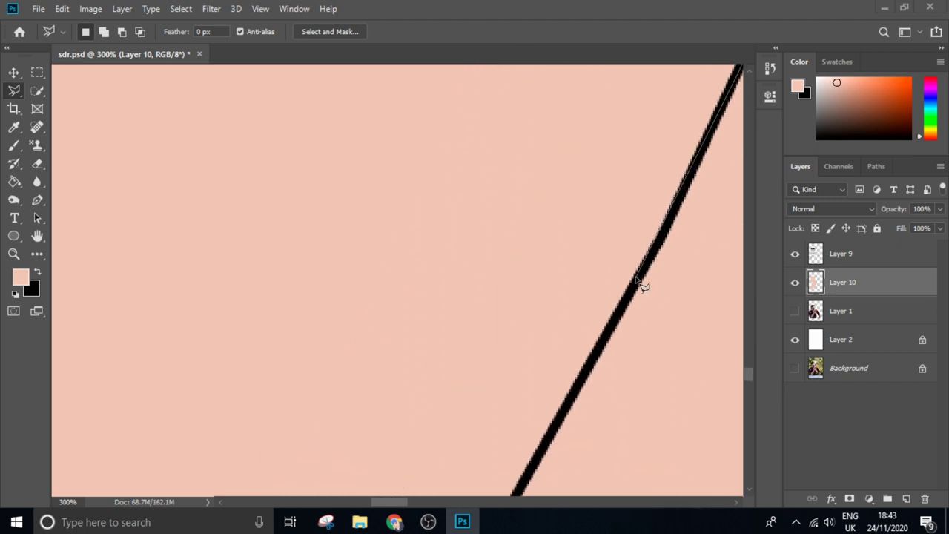
scroll(657, 244, down, 1)
scroll(657, 243, down, 3)
scroll(281, 119, up, 3)
scroll(467, 227, right, 2)
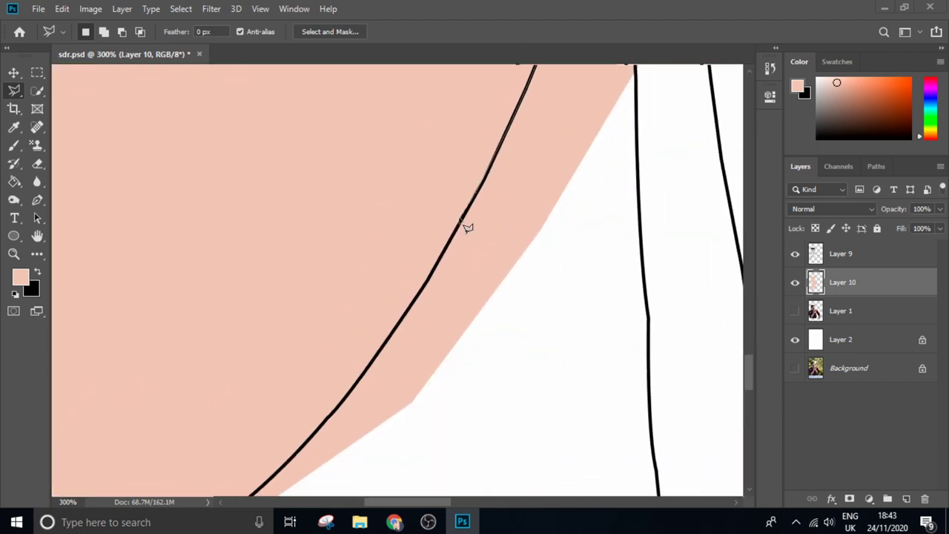
scroll(491, 240, down, 2)
scroll(482, 208, left, 1)
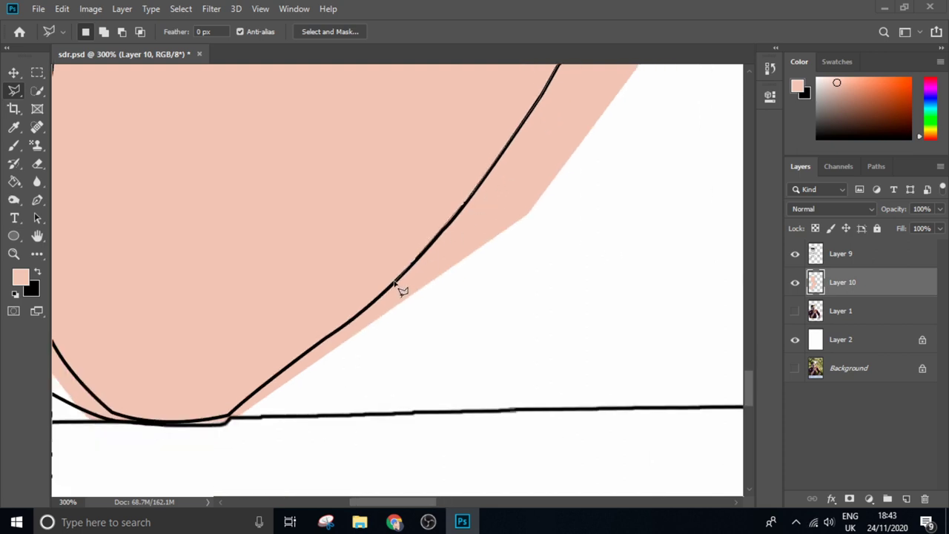
scroll(401, 290, down, 2)
scroll(449, 268, left, 2)
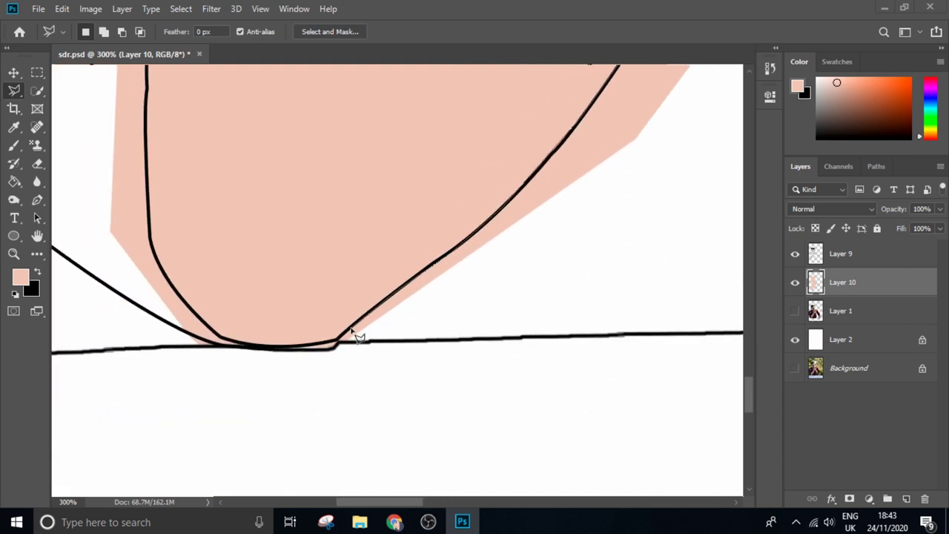
scroll(351, 329, down, 1)
scroll(407, 303, left, 1)
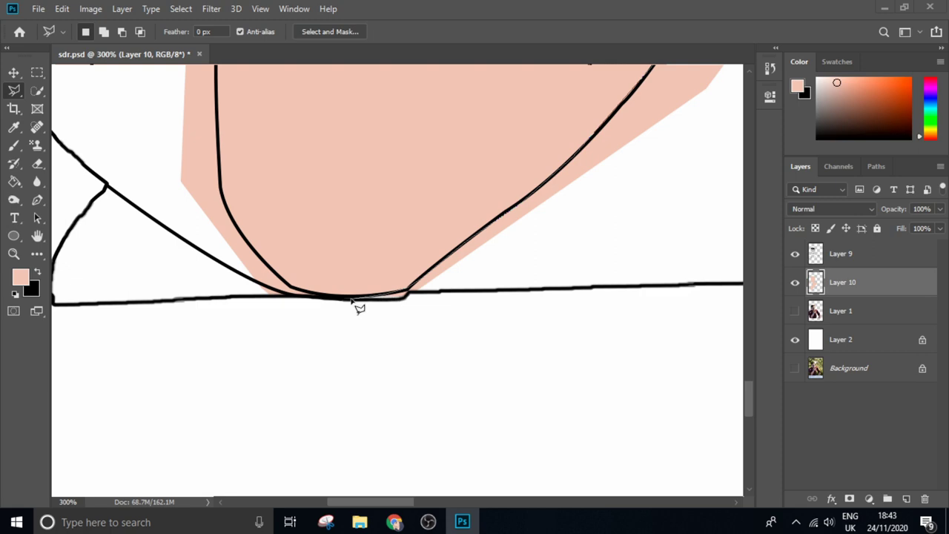
scroll(319, 367, up, 2)
scroll(445, 296, up, 2)
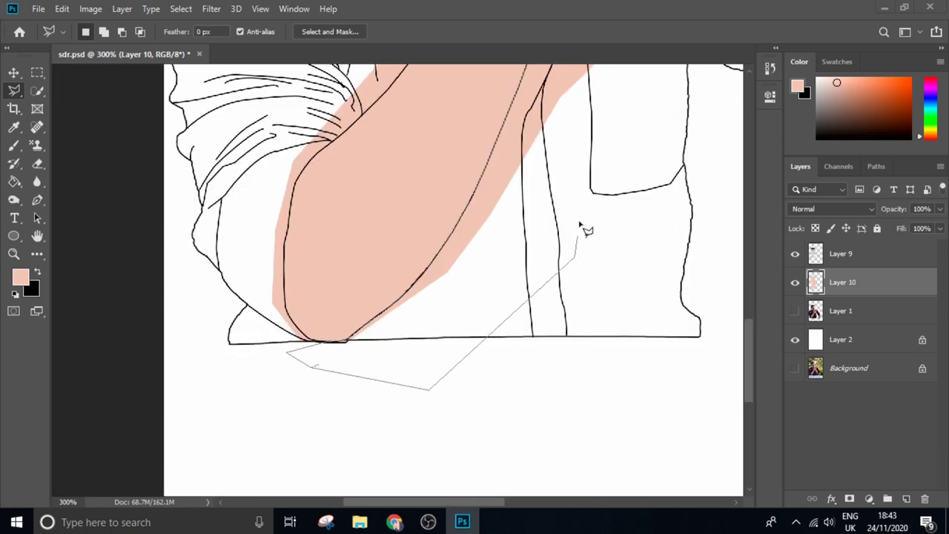
click(554, 339)
scroll(534, 222, up, 2)
scroll(541, 184, up, 2)
scroll(468, 187, left, 5)
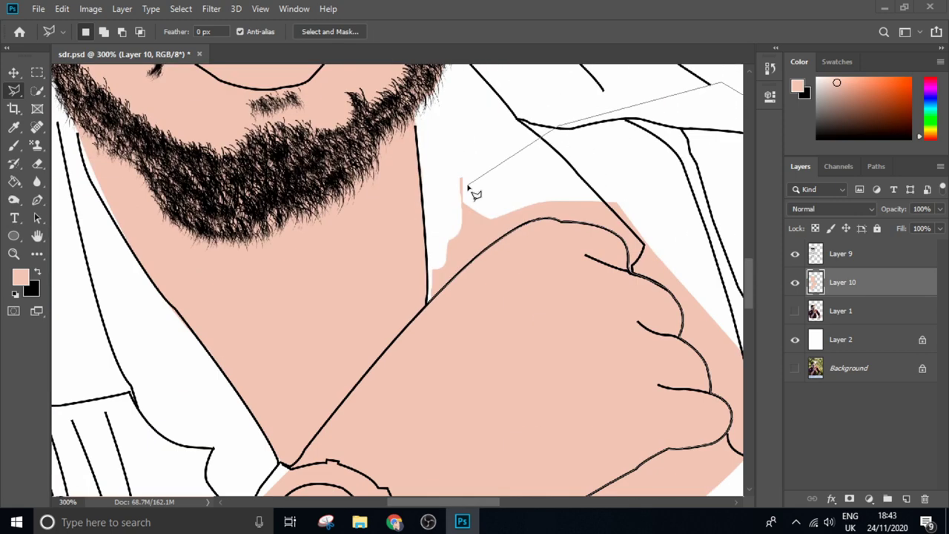
alt+scroll(442, 227, up, 2)
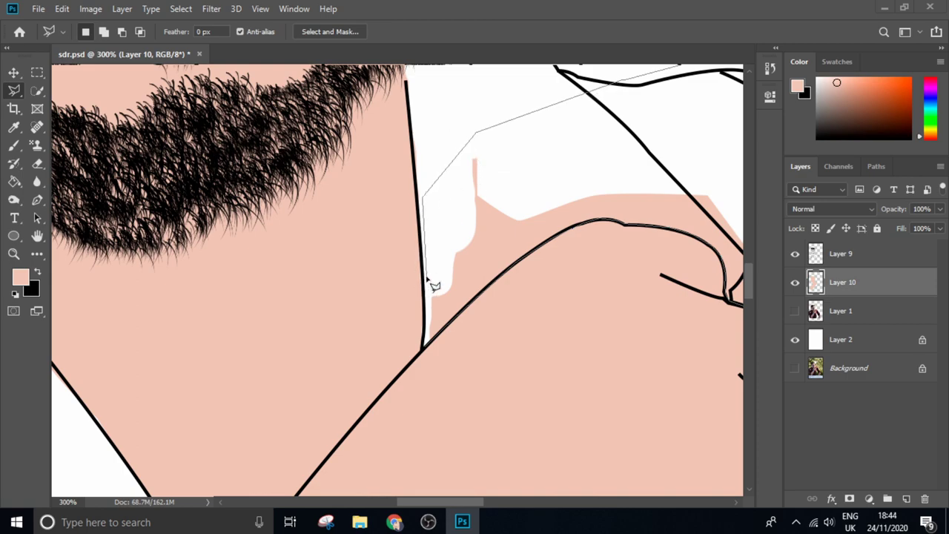
click(429, 351)
alt+scroll(482, 275, down, 3)
alt+scroll(485, 278, down, 4)
alt+scroll(488, 280, down, 1)
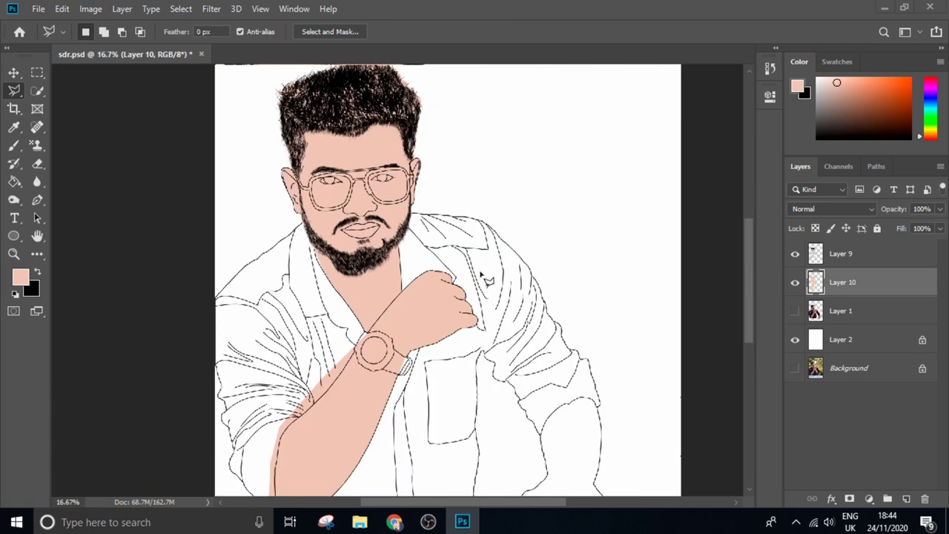
alt+scroll(484, 277, up, 3)
alt+scroll(474, 311, up, 2)
alt+scroll(466, 354, up, 2)
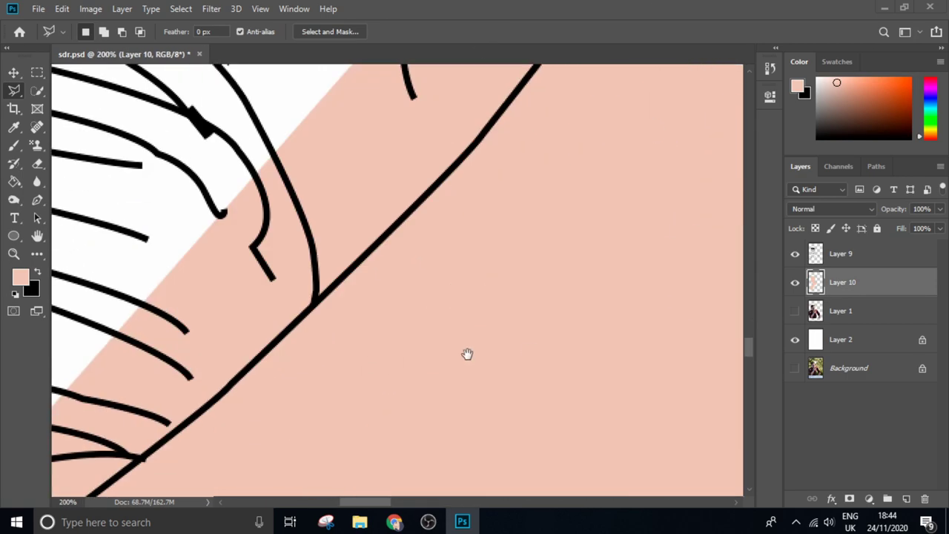
- Trace a curved pen path along the forearm's lower outer edge, ending beyond the canvas edge
alt+scroll(521, 74, down, 3)
key(p)
scroll(297, 348, down, 3)
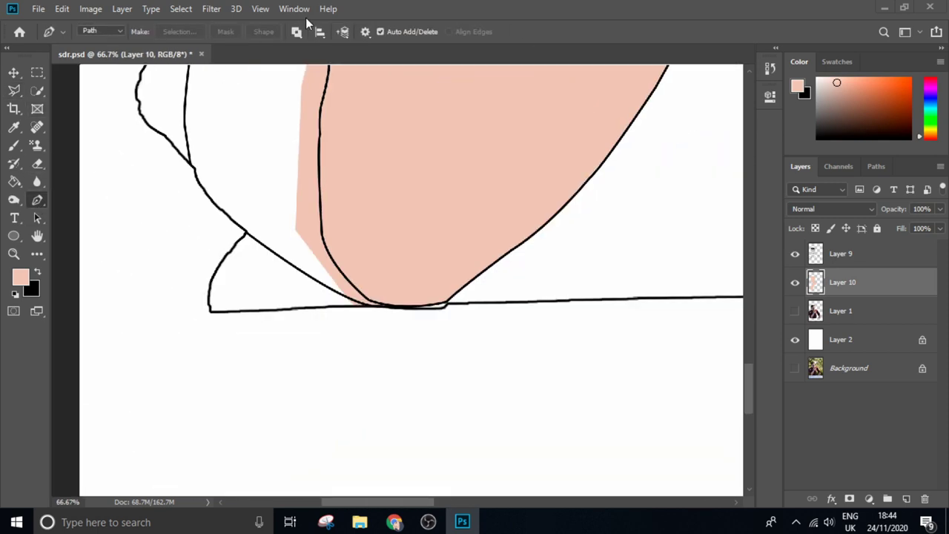
alt+scroll(329, 366, up, 4)
drag(330, 365, 415, 406)
click(433, 475)
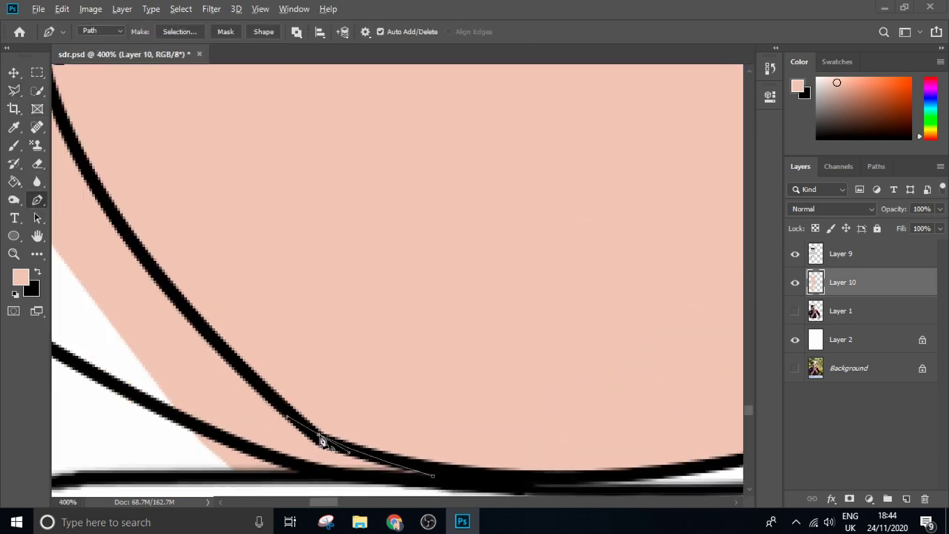
alt+scroll(403, 478, down, 2)
drag(263, 215, 318, 514)
drag(276, 158, 283, 97)
scroll(296, 208, up, 5)
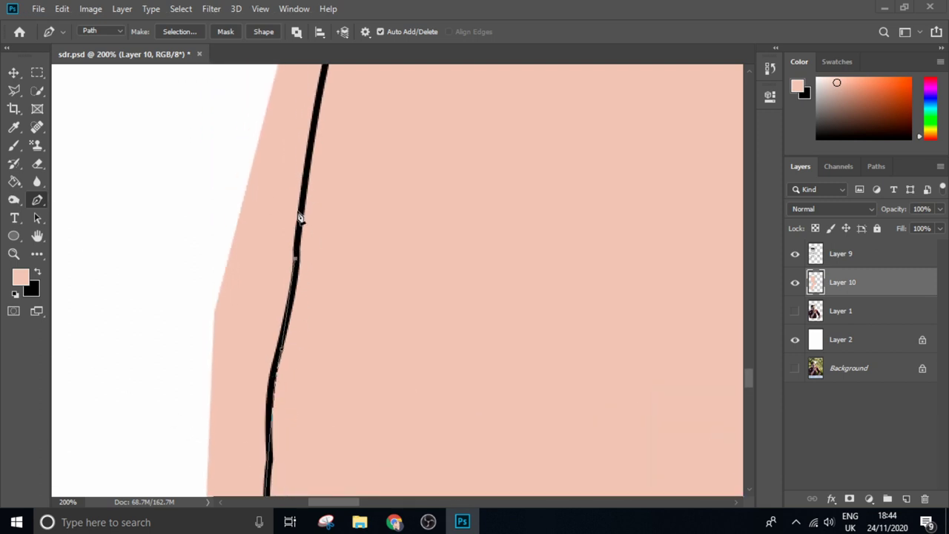
drag(301, 215, 319, 432)
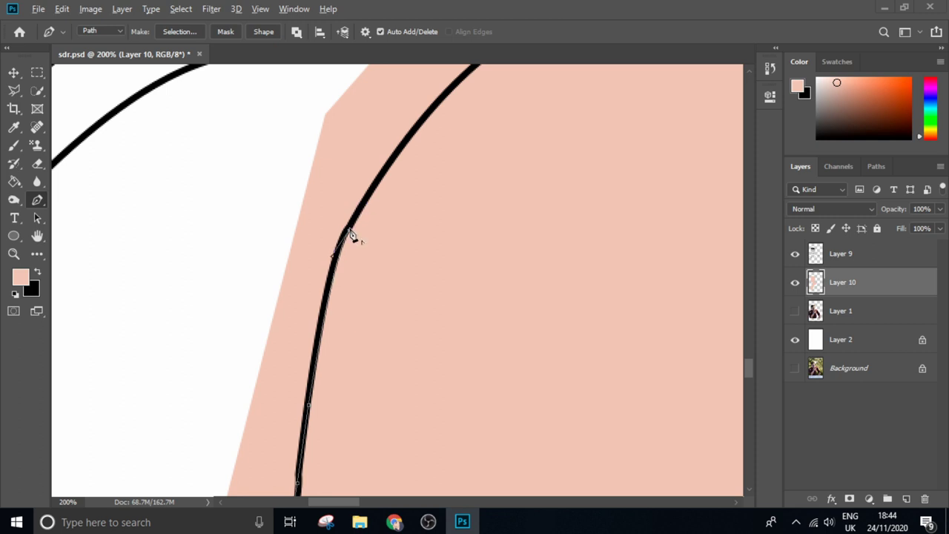
scroll(352, 235, up, 2)
mouse_move(606, 74)
mouse_down()
mouse_move(468, 187)
mouse_move(410, 315)
mouse_up()
scroll(468, 191, up, 3)
scroll(469, 192, right, 3)
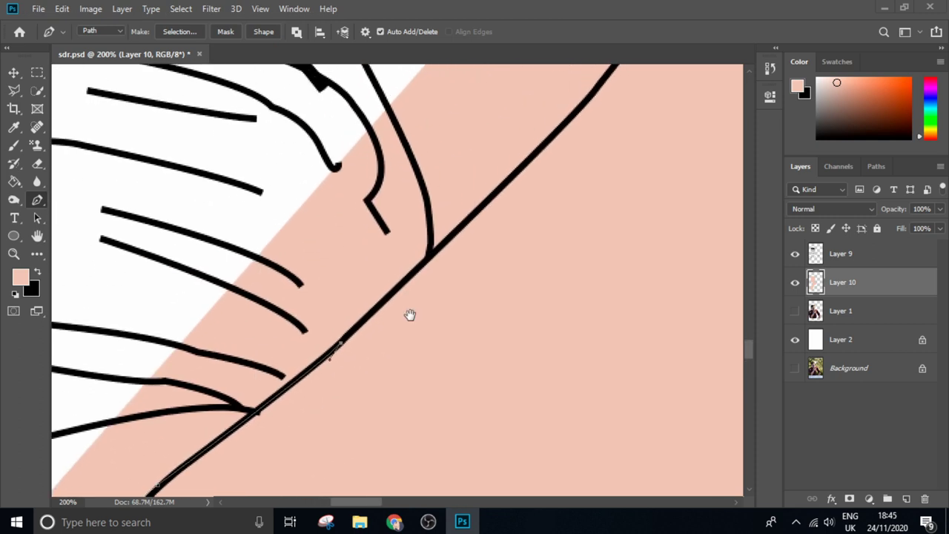
scroll(562, 139, up, 3)
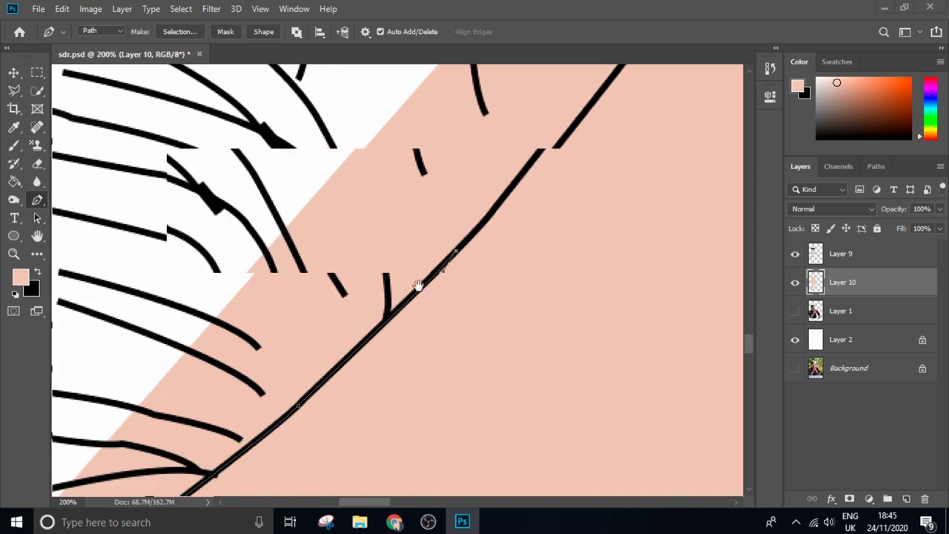
scroll(461, 135, right, 3)
scroll(317, 413, up, 3)
scroll(317, 413, right, 1)
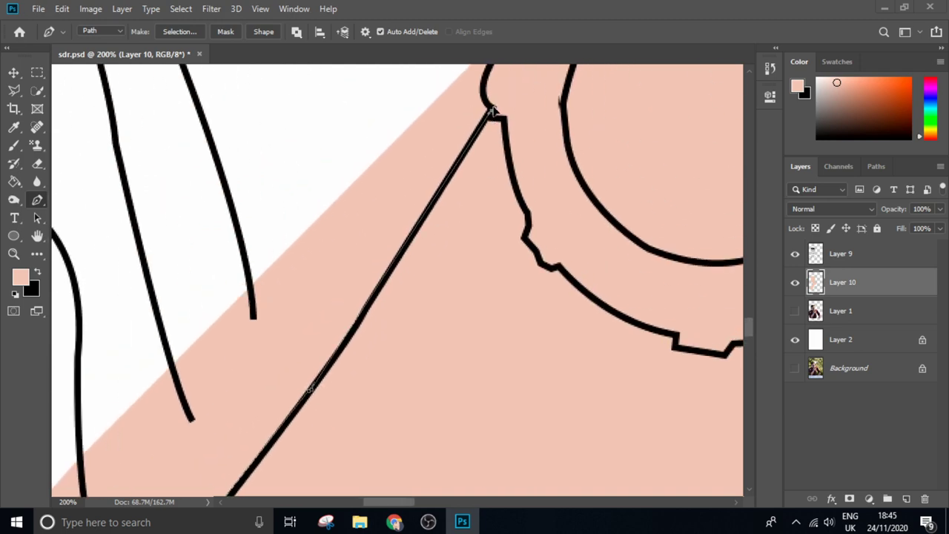
scroll(479, 239, up, 3)
scroll(358, 322, right, 3)
scroll(358, 322, down, 3)
scroll(390, 300, down, 1)
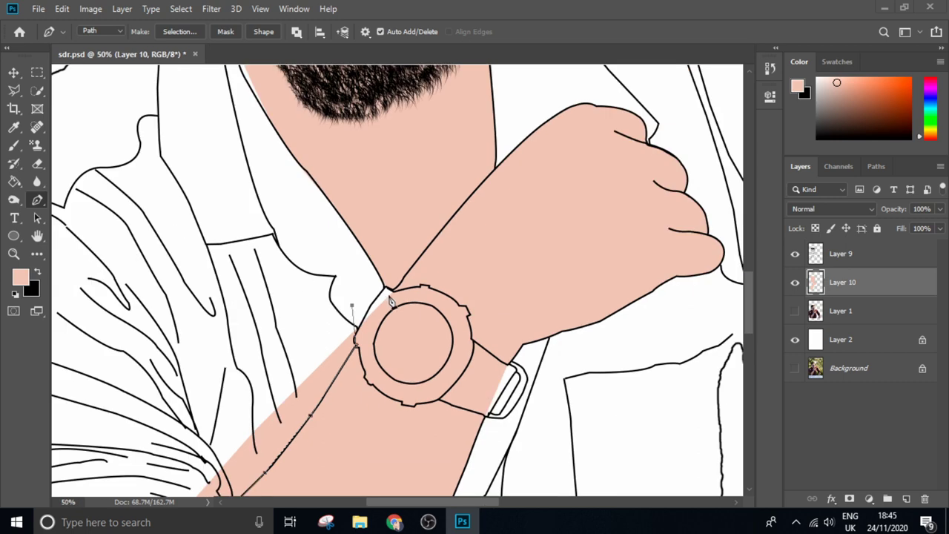
scroll(223, 220, down, 5)
scroll(227, 303, left, 3)
click(198, 337)
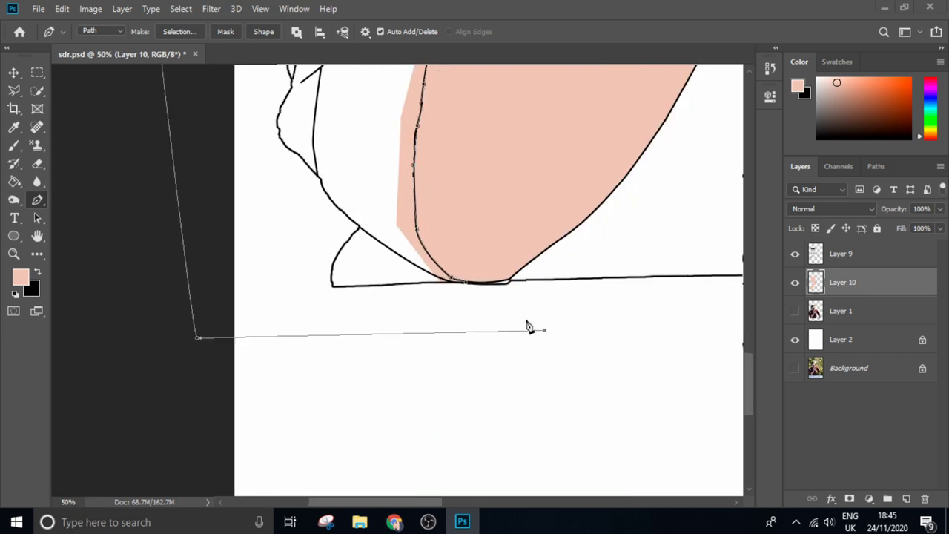
- Convert the forearm pen path into an active selection
right_click(480, 289)
click(402, 276)
click(540, 125)
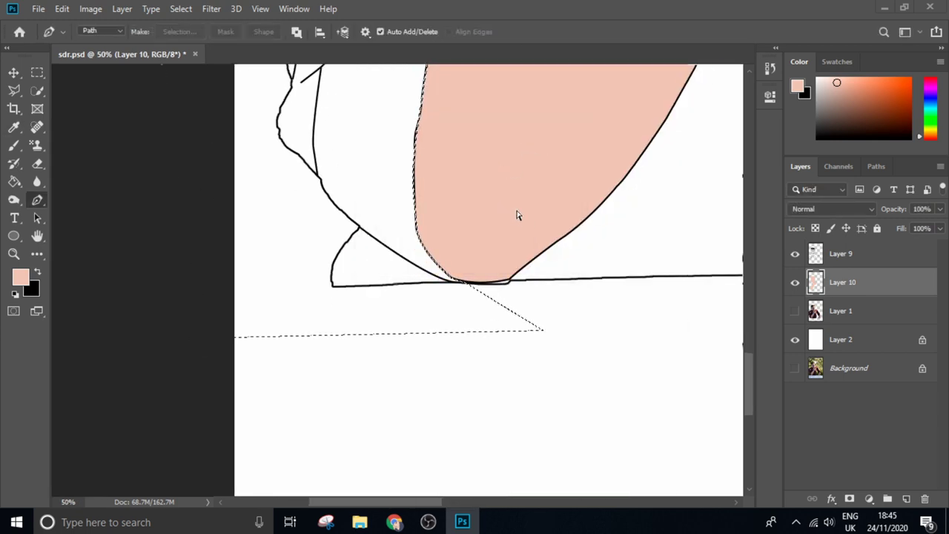
scroll(516, 214, down, 5)
- Trace a curved pen path around the wristwatch's outer and top edges
scroll(517, 214, up, 4)
scroll(492, 201, down, 2)
scroll(485, 204, up, 5)
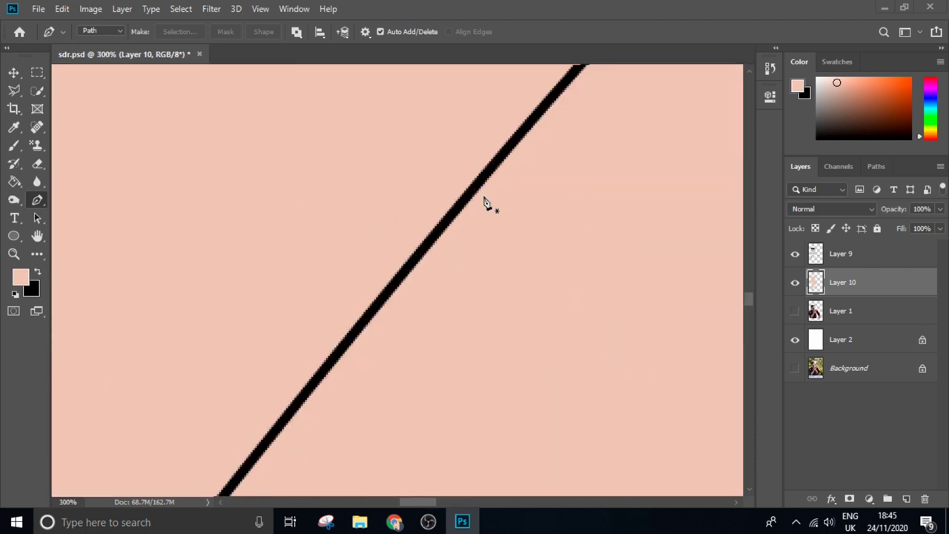
scroll(486, 204, down, 3)
scroll(466, 78, up, 3)
scroll(199, 307, up, 1)
drag(211, 348, 230, 145)
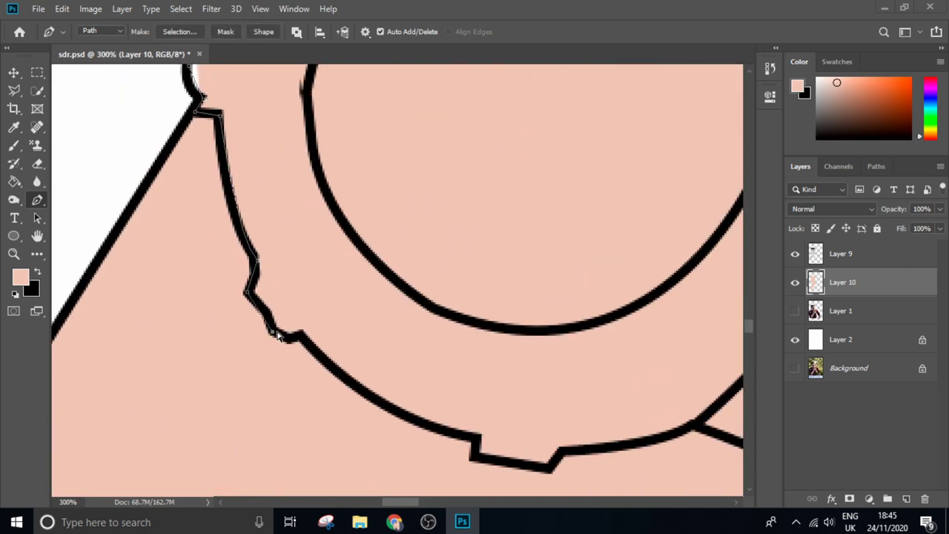
mouse_move(480, 437)
mouse_down()
mouse_move(574, 442)
mouse_move(374, 460)
mouse_up()
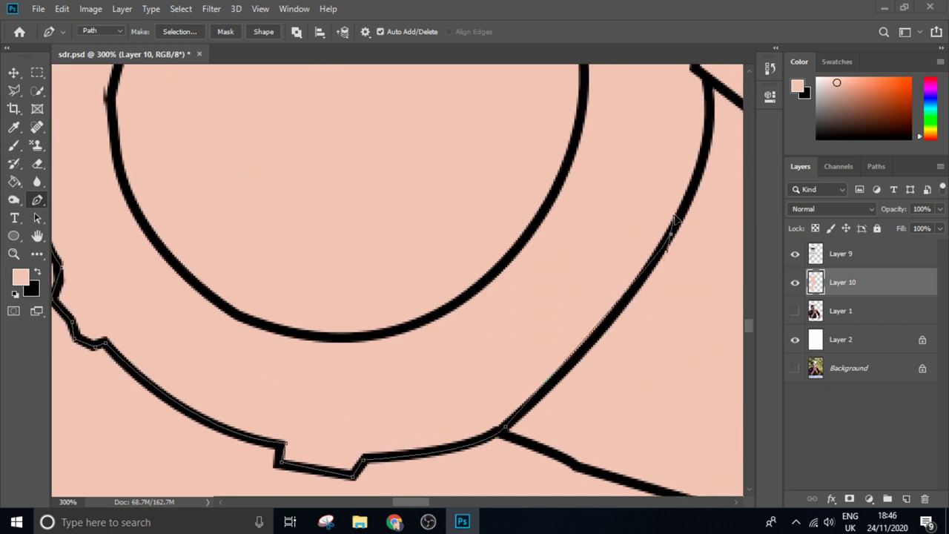
mouse_move(670, 235)
mouse_down()
mouse_move(682, 185)
mouse_move(500, 418)
mouse_up()
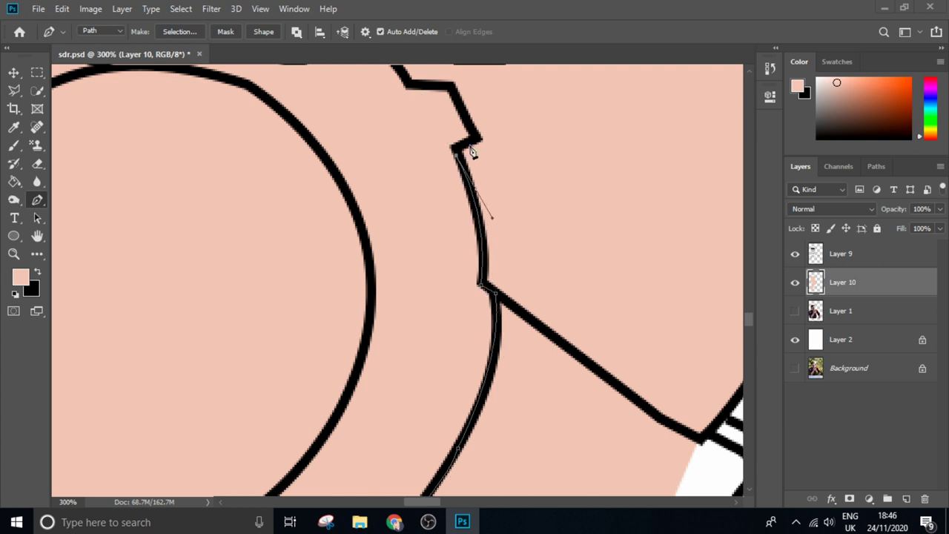
drag(472, 152, 486, 268)
drag(425, 211, 477, 295)
drag(296, 180, 454, 220)
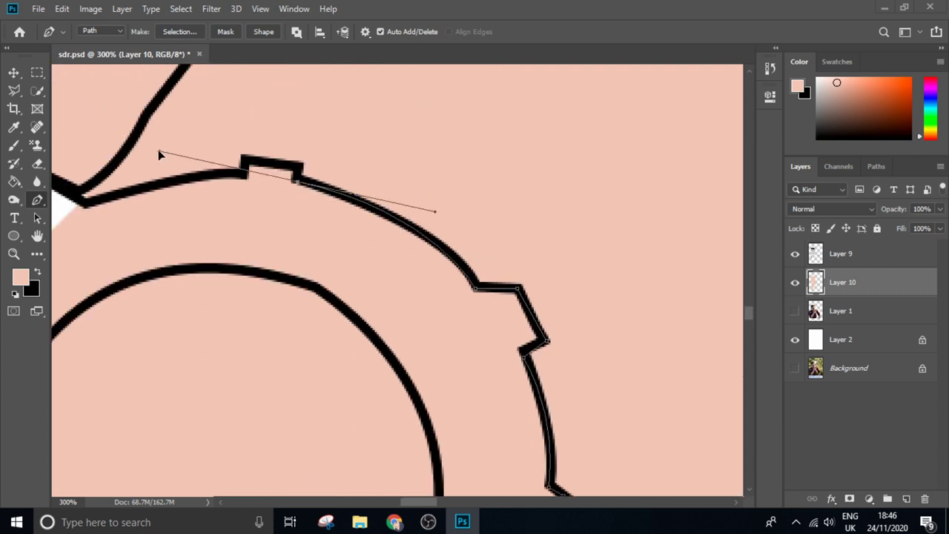
drag(247, 179, 411, 193)
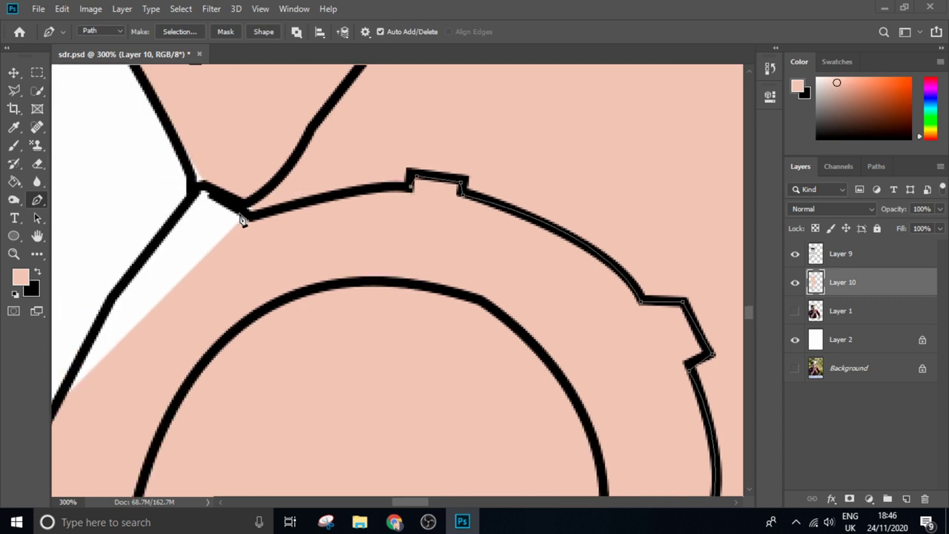
key(ctrl+minus)
key(ctrl+minus)
key(ctrl+minus)
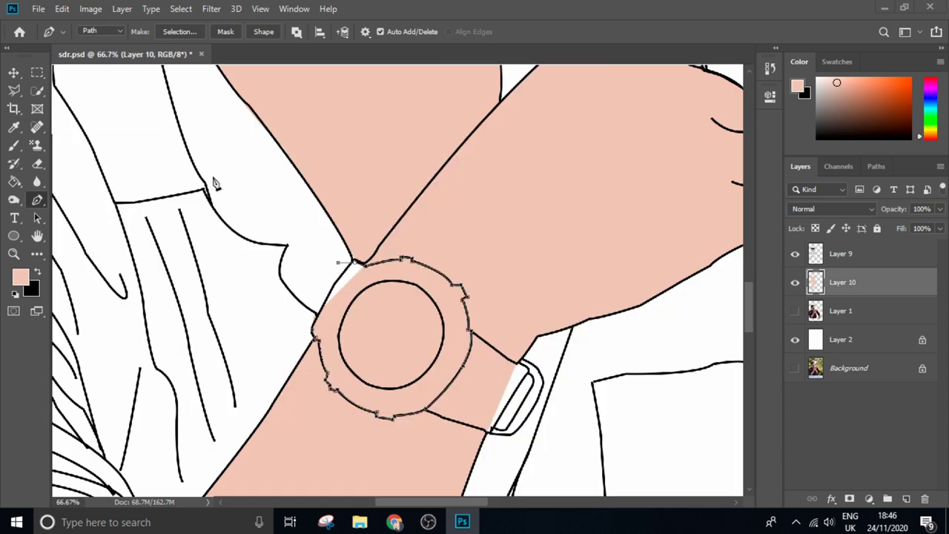
- Turn the watch path into a selection, delete the peach inside, and deselect
right_click(356, 338)
click(403, 70)
key(Return)
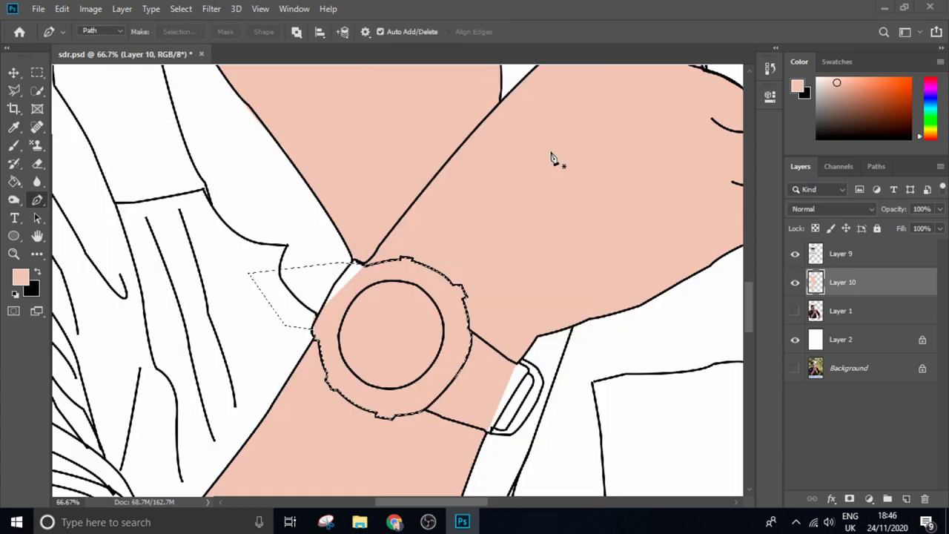
key(Delete)
key(ctrl+d)
- Select the gap beside the strap from its path, delete the peach, and deselect
scroll(444, 430, up, 2)
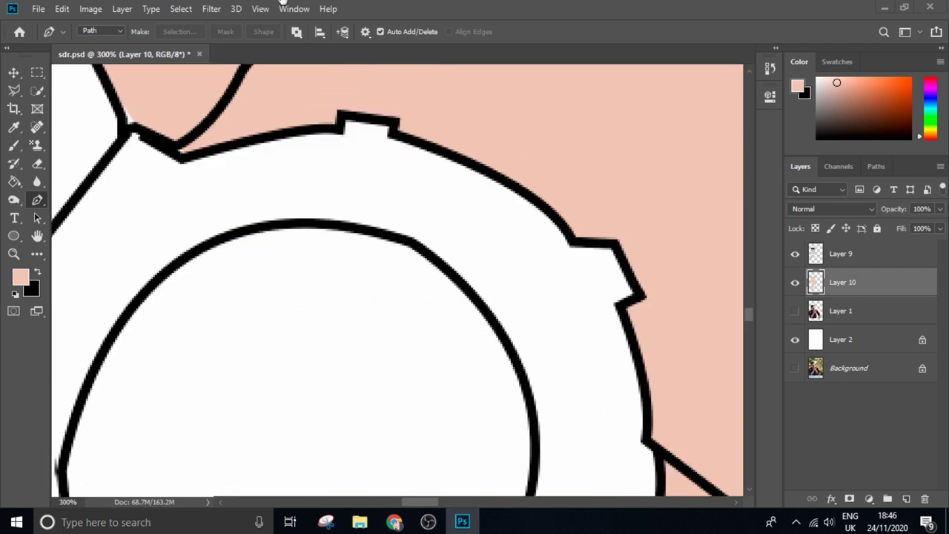
scroll(444, 430, up, 1)
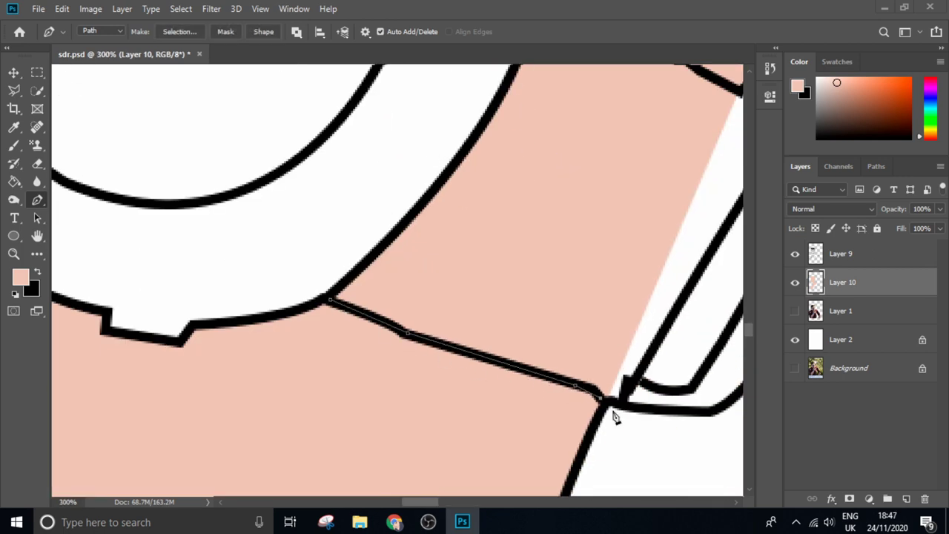
scroll(613, 418, up, 3)
scroll(655, 417, right, 2)
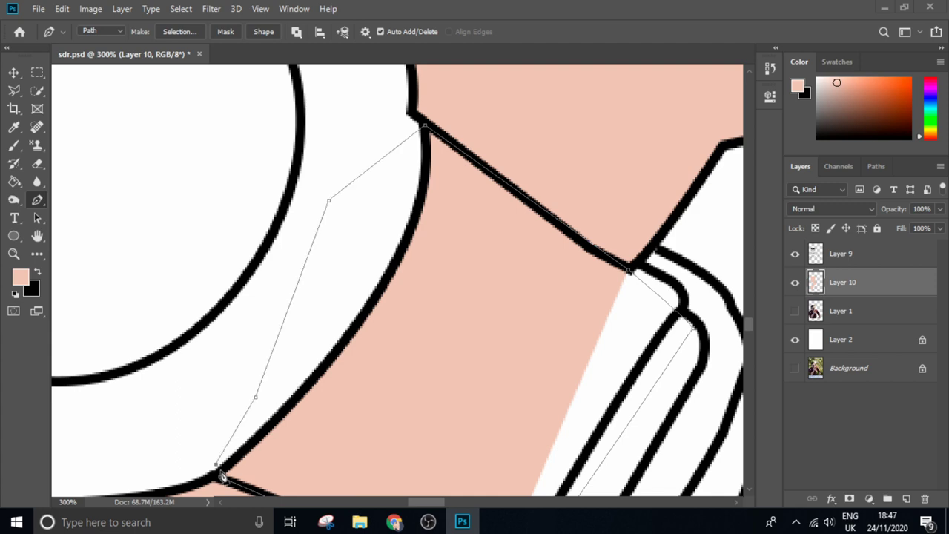
right_click(359, 78)
click(400, 137)
click(544, 126)
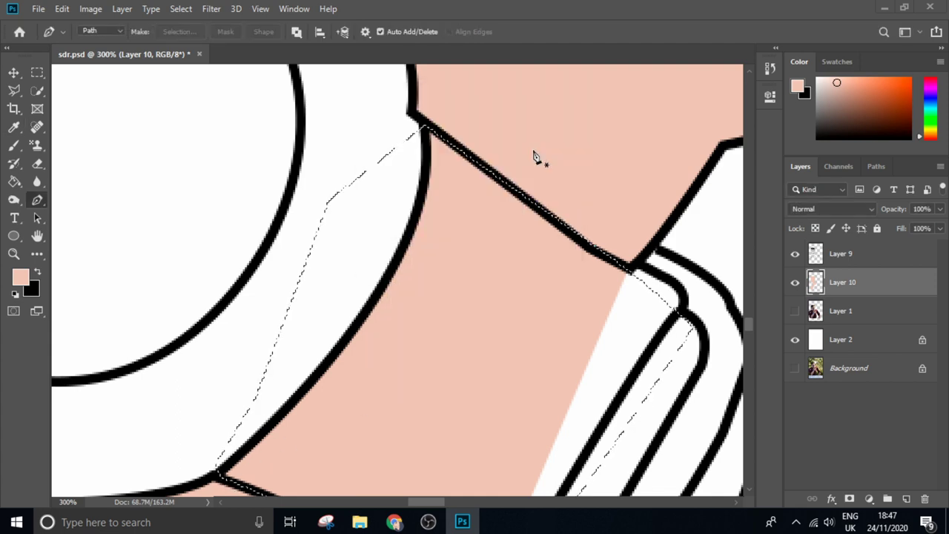
key(Delete)
key(ctrl+d)
- Add a new empty layer above the shirt photo and load the figure outline as a selection
key(ctrl+0)
key(ctrl+plus)
key(ctrl+plus)
click(845, 311)
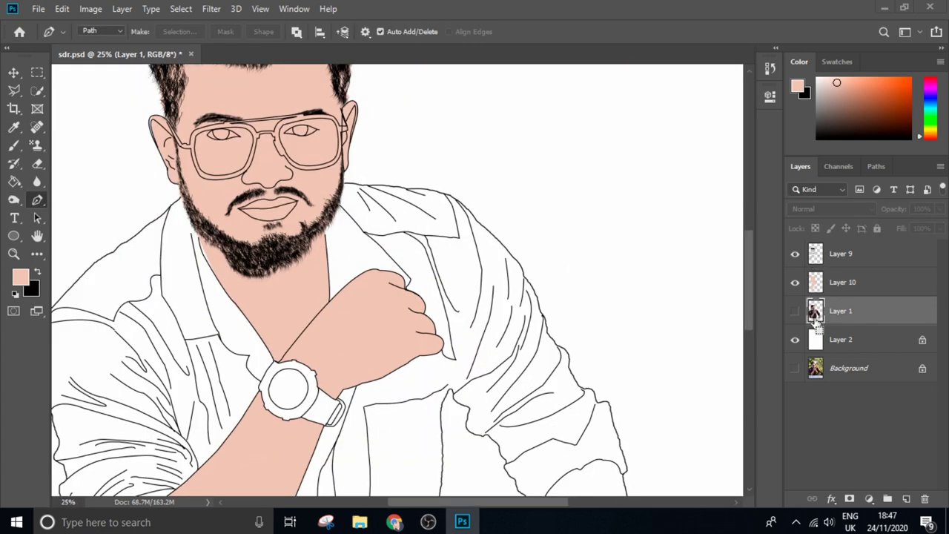
key(ctrl+shift+alt+n)
ctrl+click(815, 341)
click(794, 338)
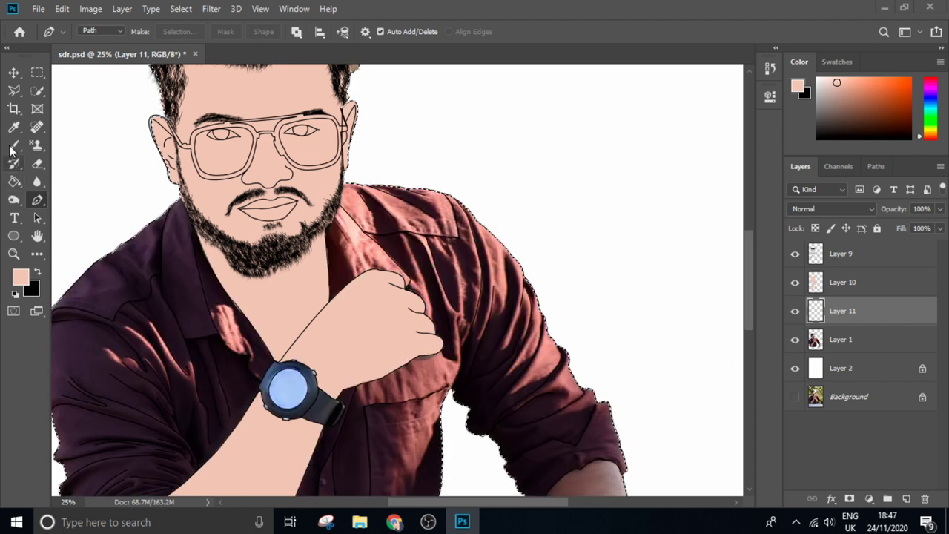
- Sample several maroon tones from the shirt photo and preview each as a trial fill
key(i)
click(368, 398)
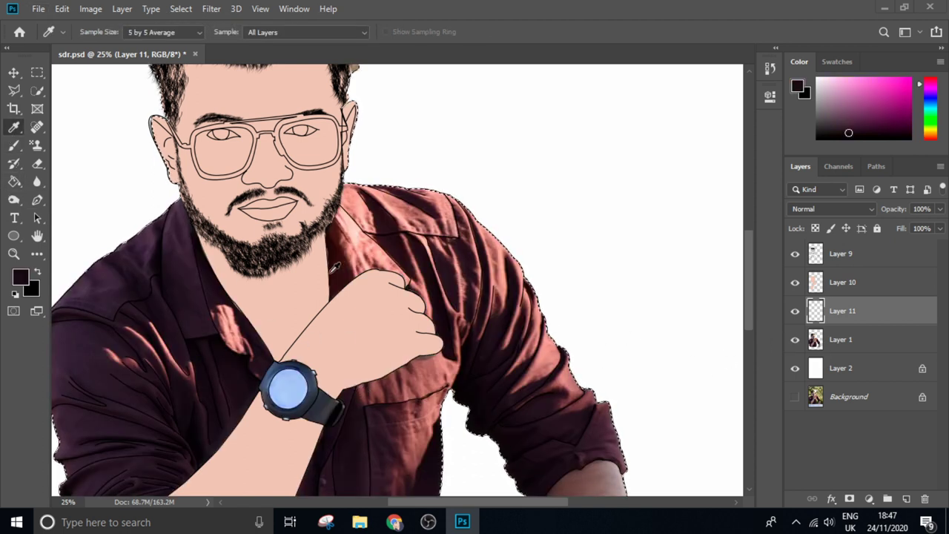
click(374, 227)
key(alt+BackSpace)
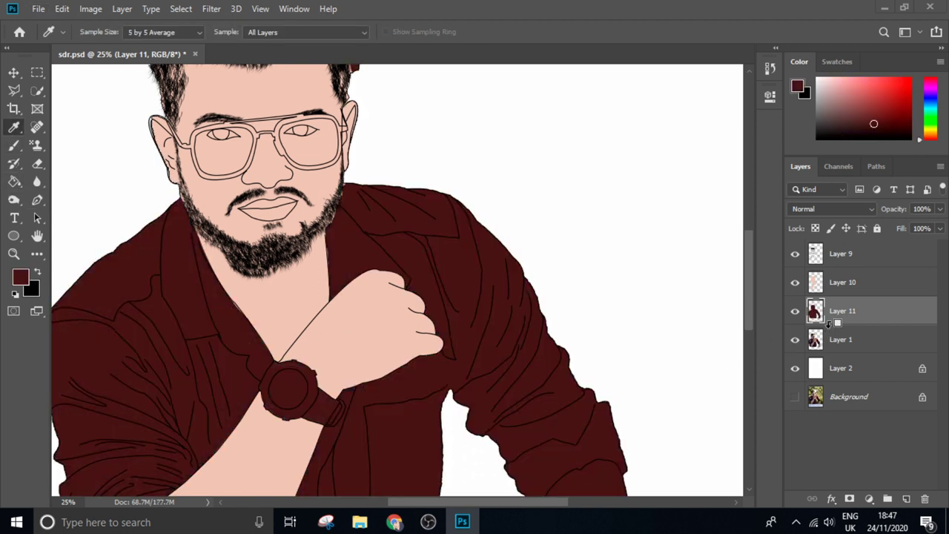
key(ctrl+z)
click(510, 382)
key(alt+BackSpace)
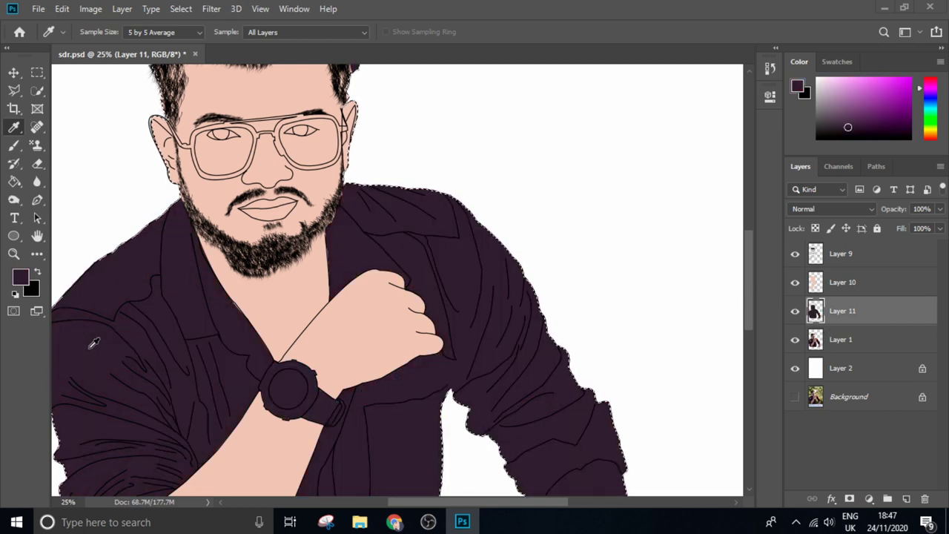
key(ctrl+z)
alt+click(329, 245)
key(alt+BackSpace)
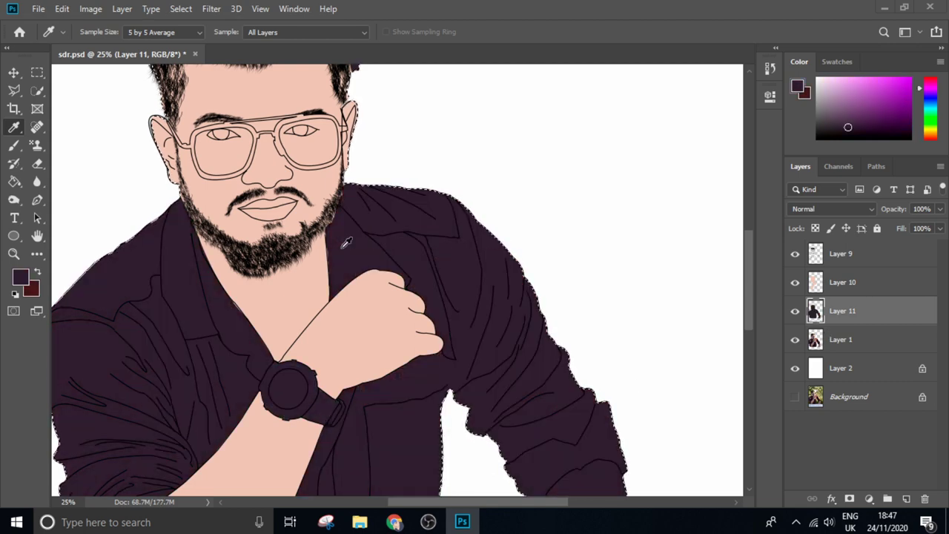
key(ctrl+z)
- Settle on the dark shirt maroon and fill the selection with it
click(347, 236)
key(alt+BackSpace)
key(ctrl+z)
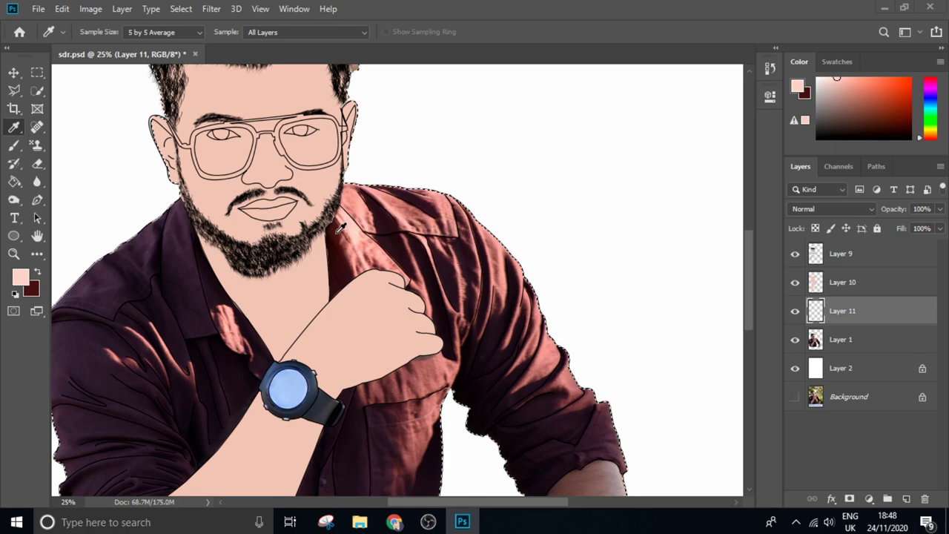
click(319, 250)
key(alt+BackSpace)
key(ctrl+z)
key(alt+BackSpace)
scroll(317, 252, down, 1)
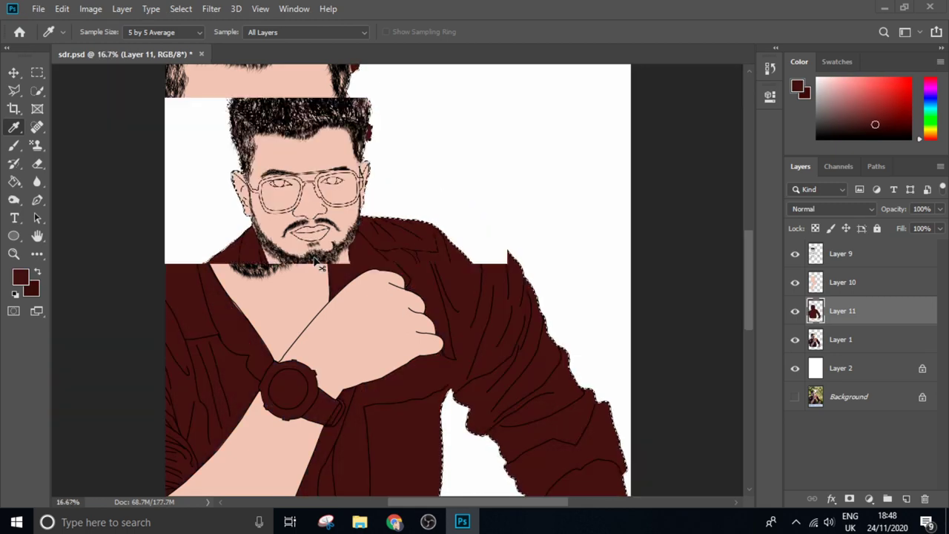
scroll(317, 252, down, 1)
scroll(315, 263, up, 2)
scroll(315, 263, down, 1)
scroll(317, 263, up, 2)
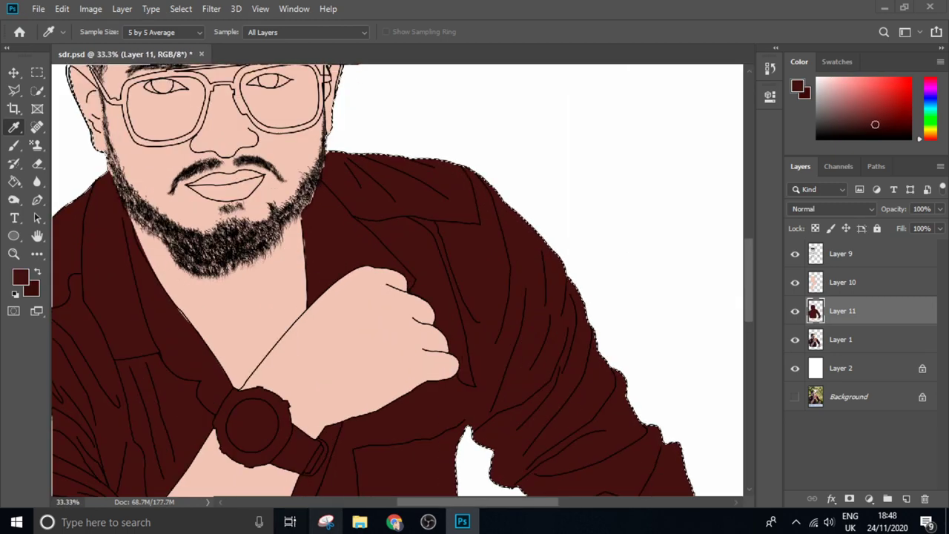
- Hide the line art to check the fills and load the skin shape as a selection
key(v)
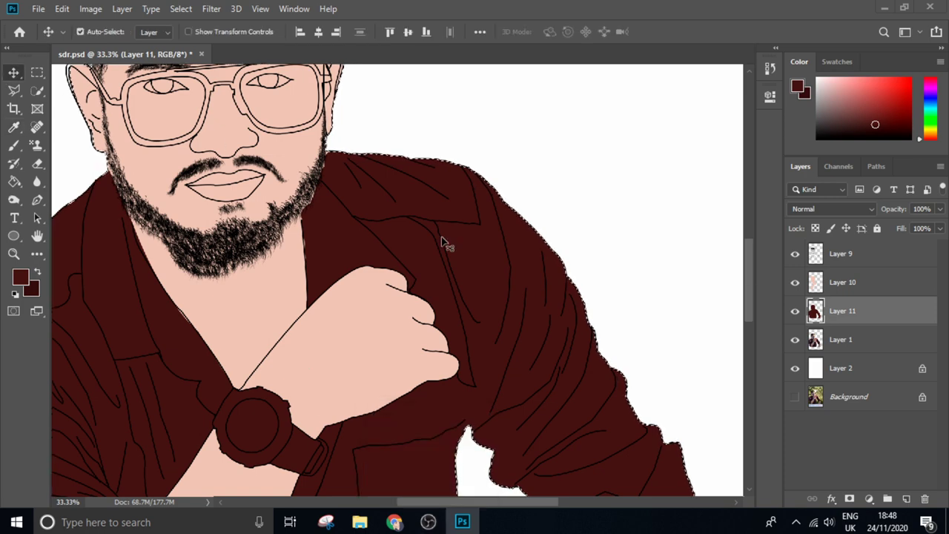
key(ctrl)
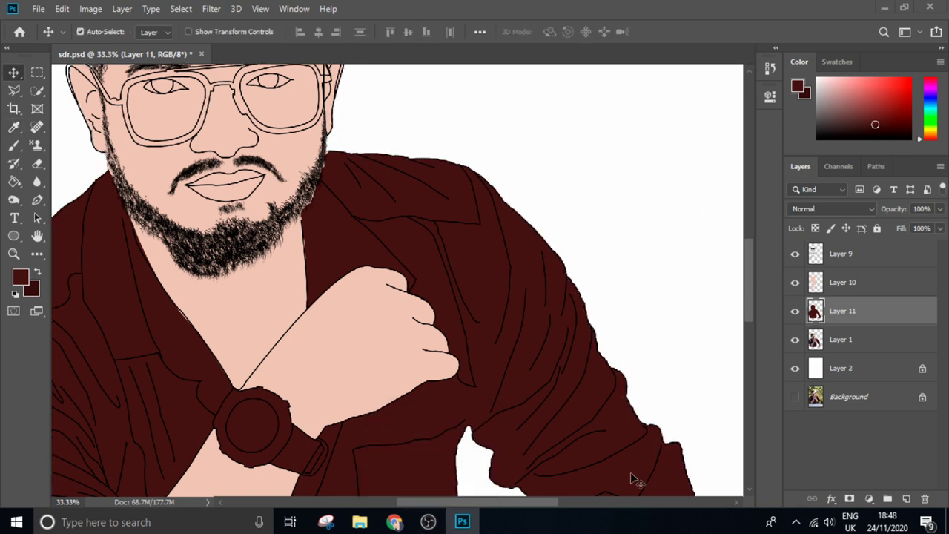
click(794, 253)
key(ctrl+minus)
key(ctrl+minus)
scroll(284, 319, up, 1)
ctrl+click(816, 282)
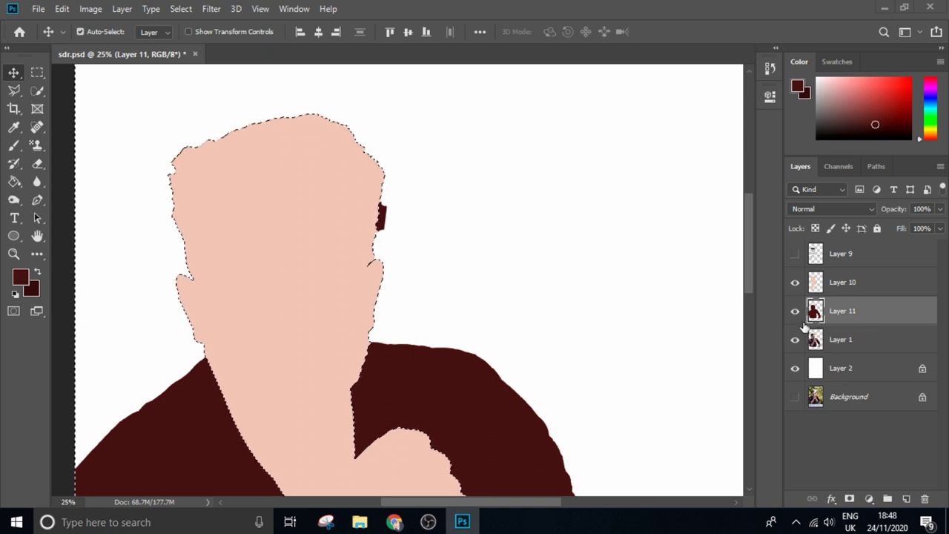
key(ctrl+plus)
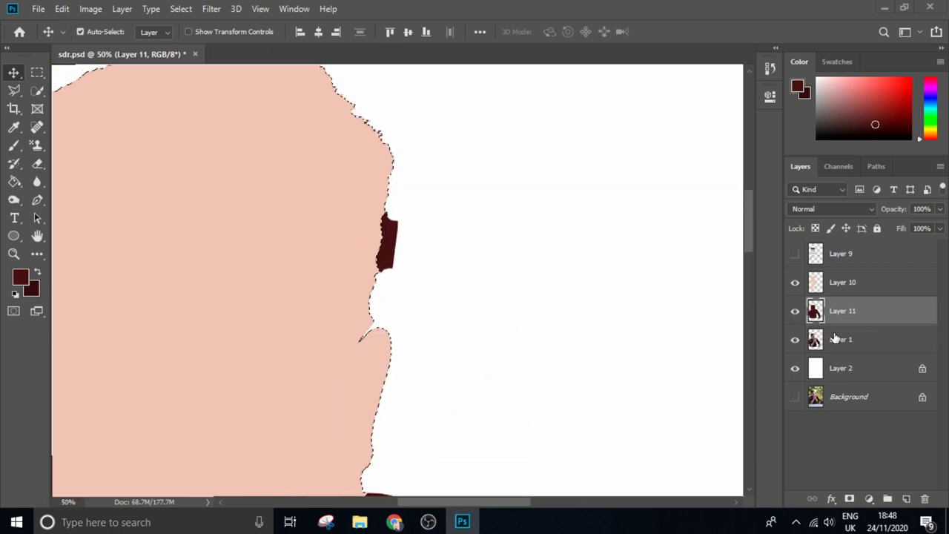
- Erase the stray maroon patch beside the face, then hide Layer 1 and show Layer 9
click(37, 163)
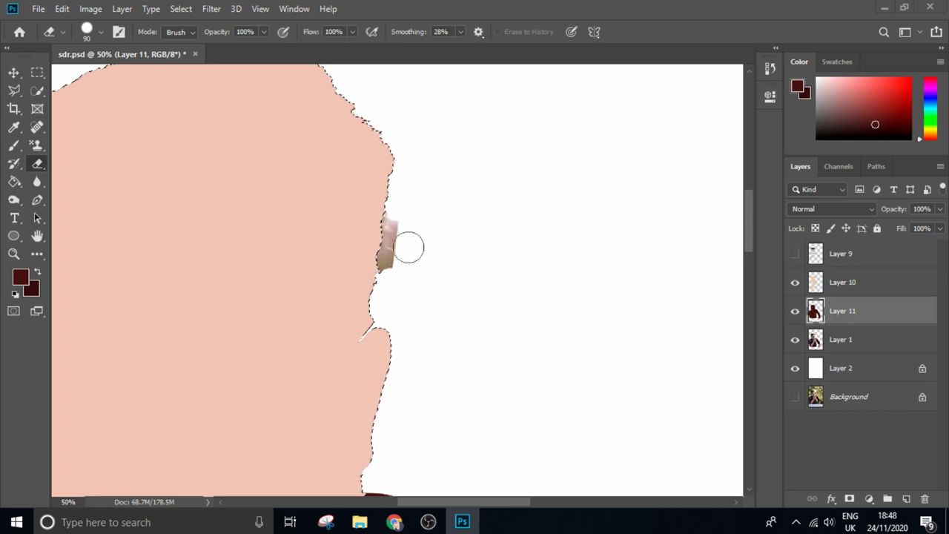
click(795, 338)
click(795, 338)
click(795, 338)
click(794, 254)
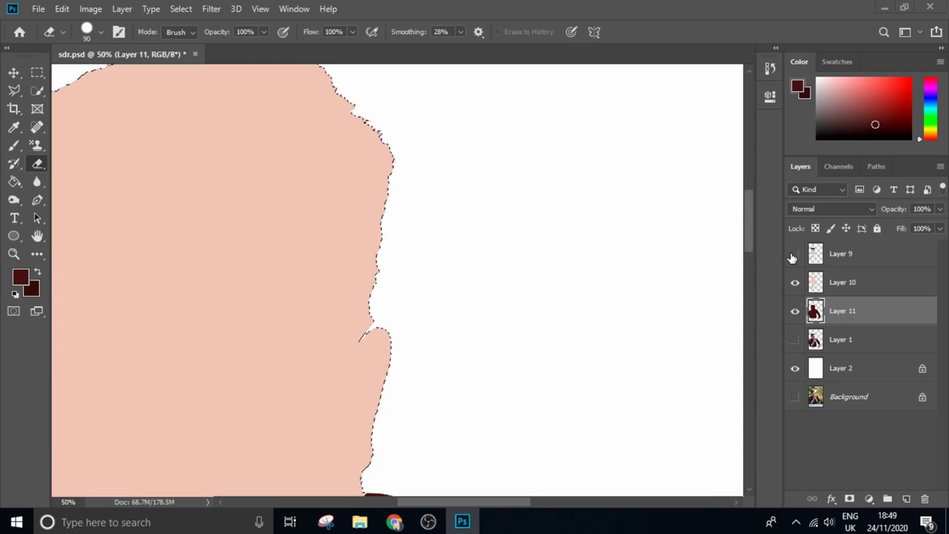
scroll(391, 366, down, 2)
scroll(392, 366, up, 3)
scroll(392, 367, down, 3)
scroll(390, 369, up, 2)
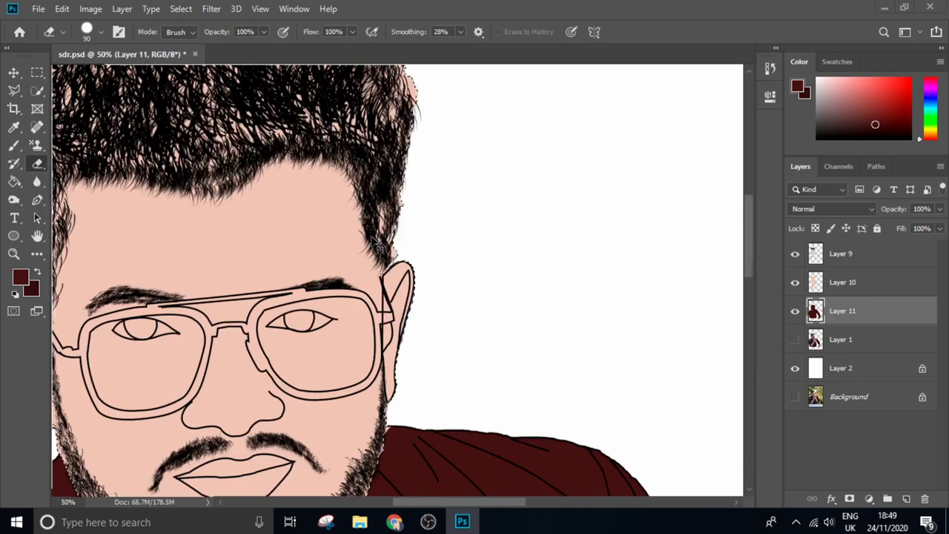
scroll(353, 180, down, 5)
scroll(353, 180, down, 1)
click(13, 72)
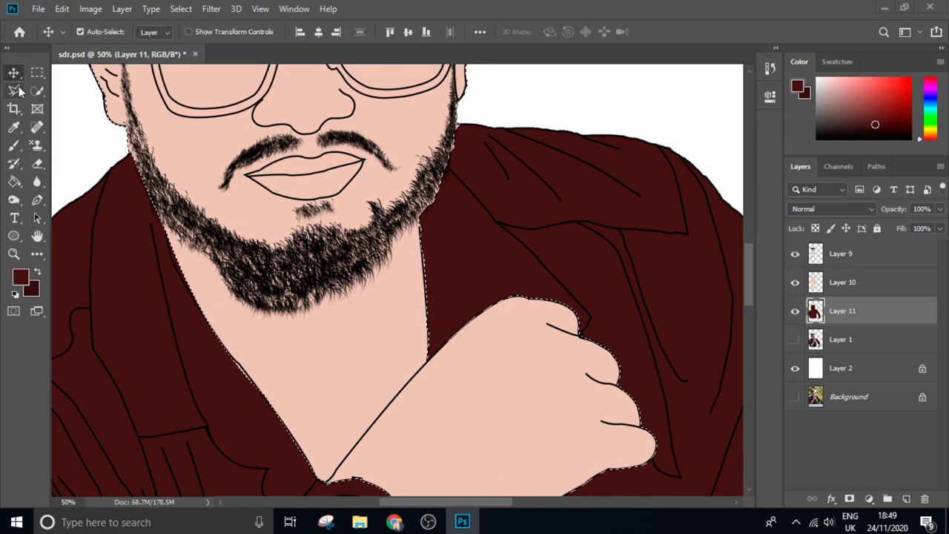
- Erase the maroon shirt fill spilling past the neck outline beside the beard
scroll(233, 406, up, 2)
scroll(229, 407, down, 3)
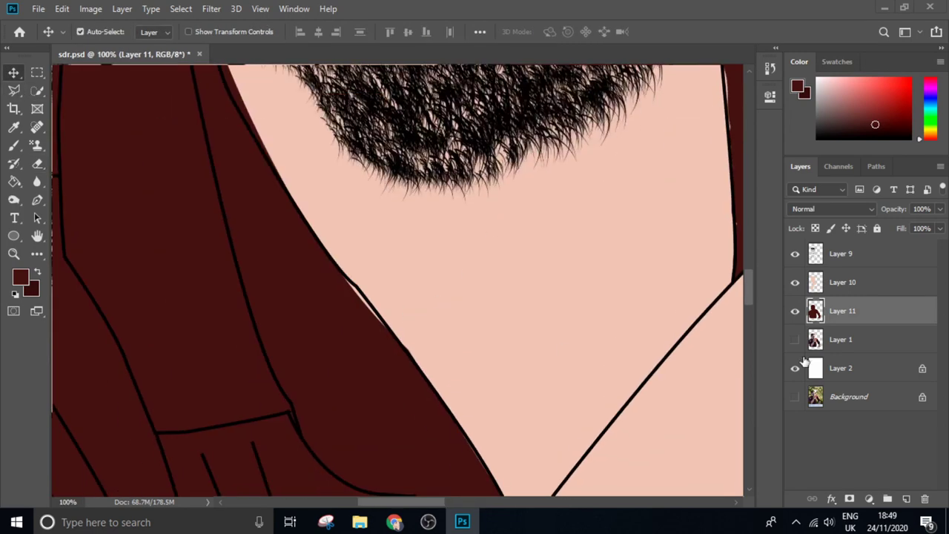
click(37, 164)
key(alt+bracketright)
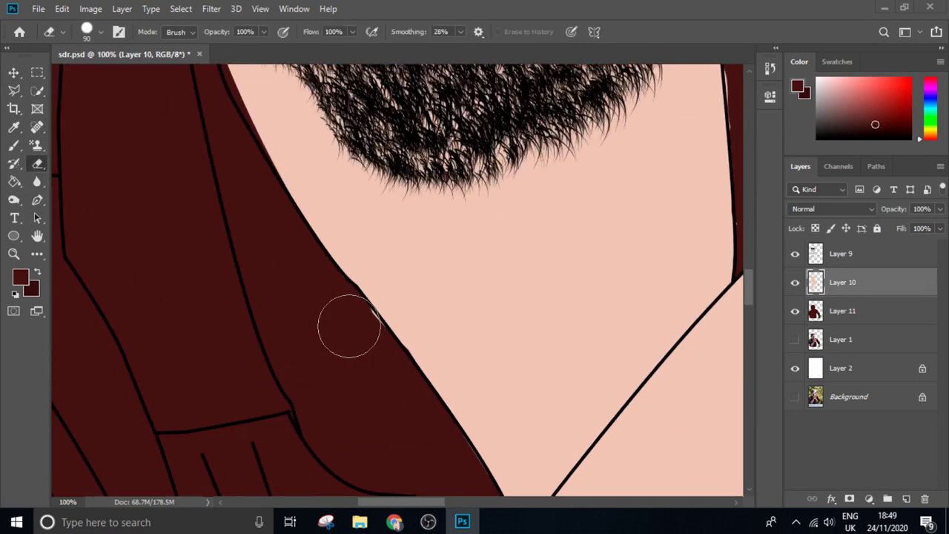
scroll(349, 326, right, 5)
scroll(370, 244, up, 2)
drag(381, 170, 420, 294)
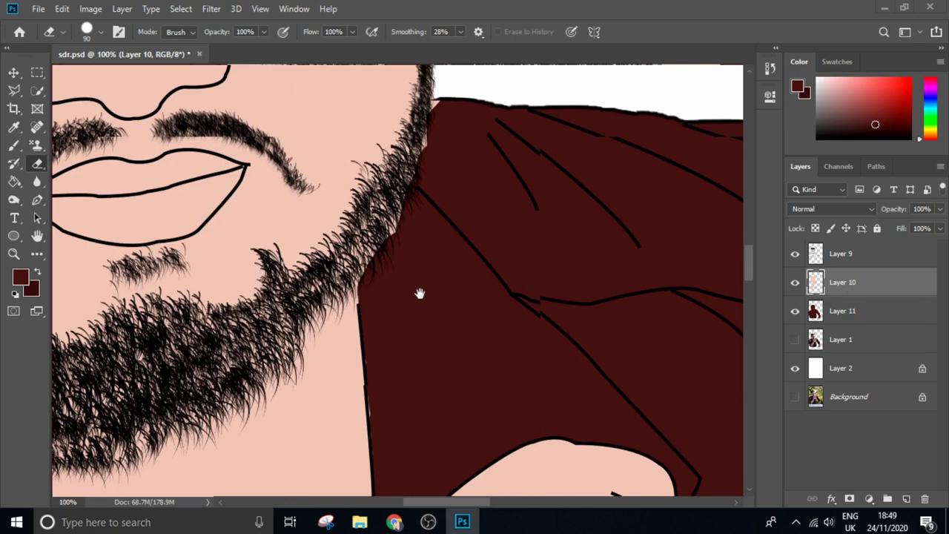
scroll(334, 326, left, 10)
scroll(296, 341, up, 1)
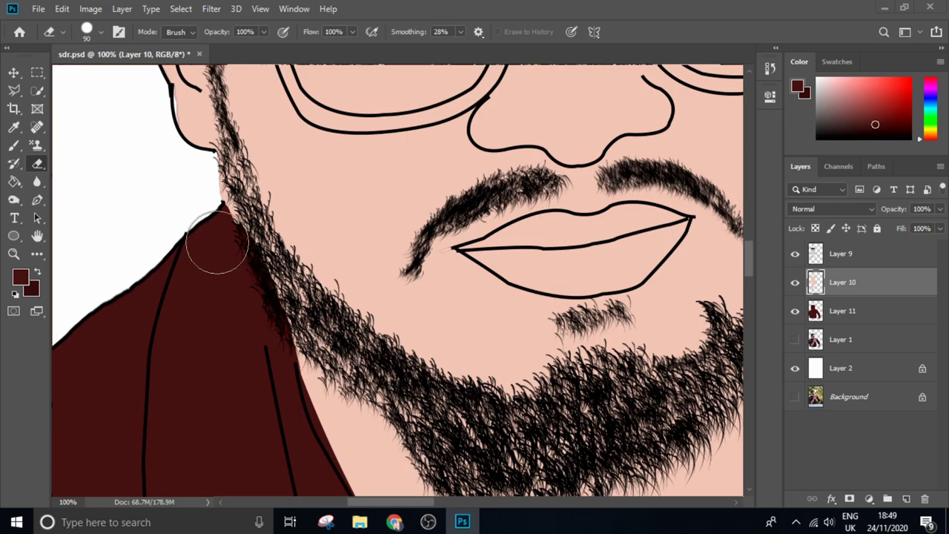
key(alt+bracketleft)
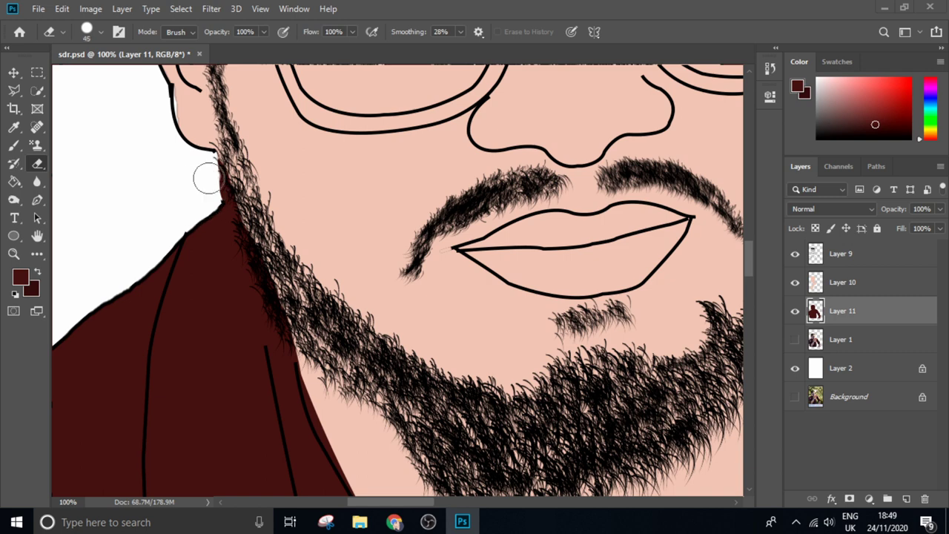
drag(208, 178, 214, 184)
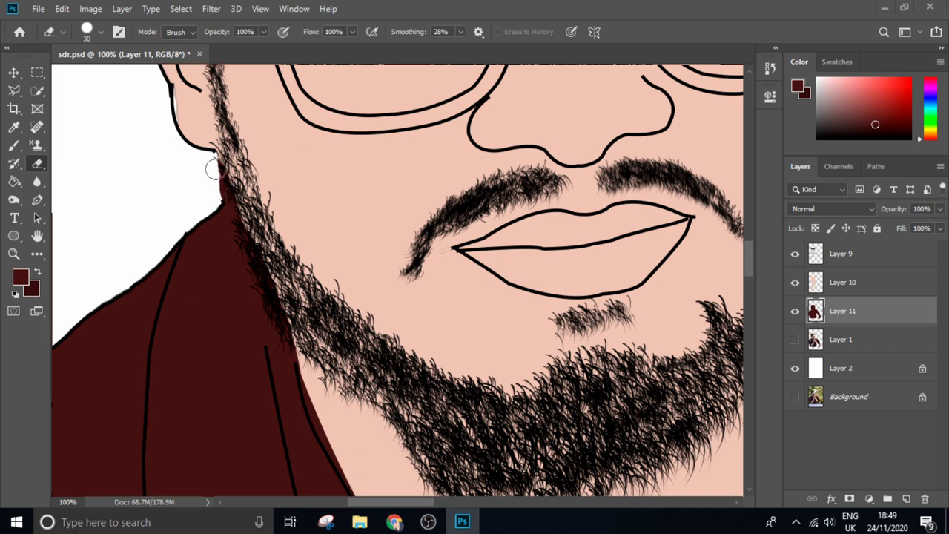
key(ctrl+minus)
key(ctrl+minus)
key(ctrl+minus)
key(ctrl+minus)
key(ctrl+minus)
key(ctrl+minus)
- Duplicate the skin and shirt fills, merge the copies into one layer, and hide the originals
key(ctrl+plus)
key(ctrl+plus)
key(ctrl+plus)
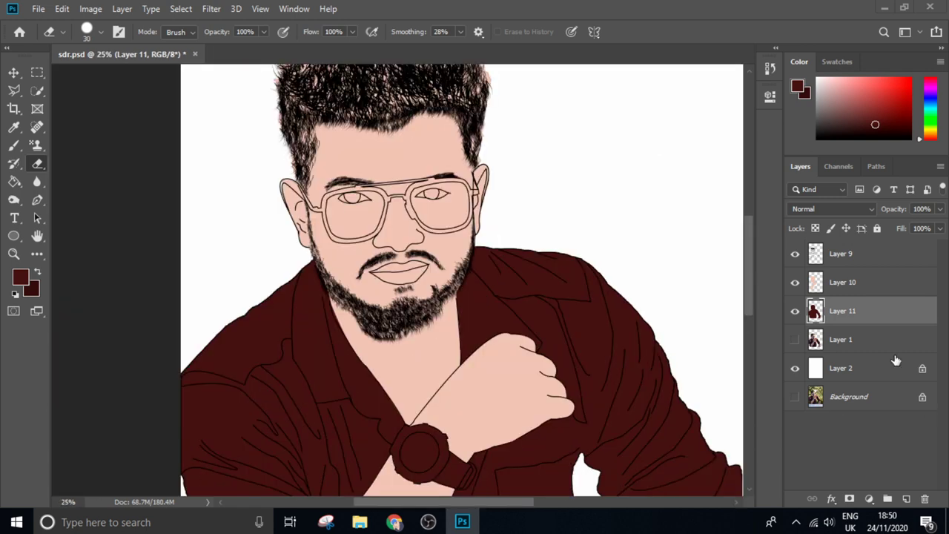
click(796, 294)
key(ctrl+minus)
click(796, 338)
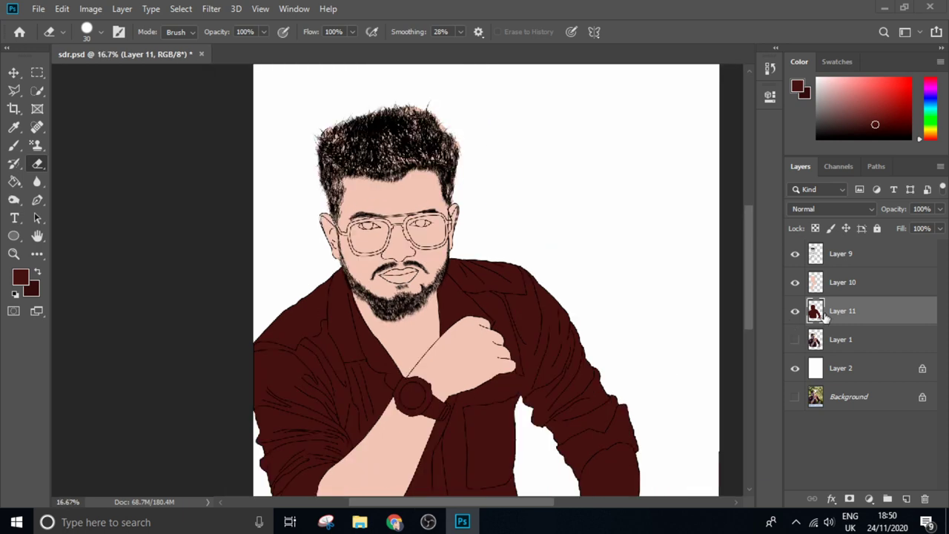
shift+click(842, 291)
ctrl+click(815, 340)
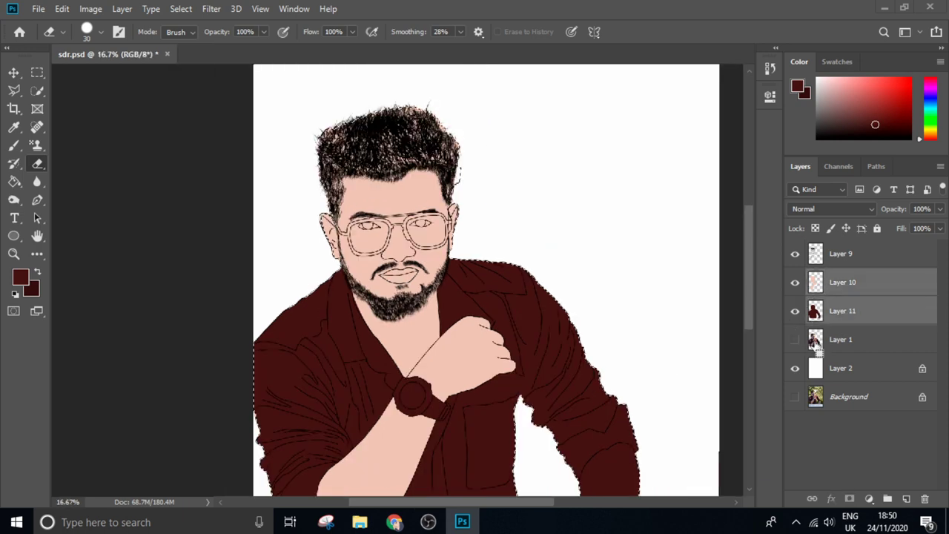
key(ctrl+j)
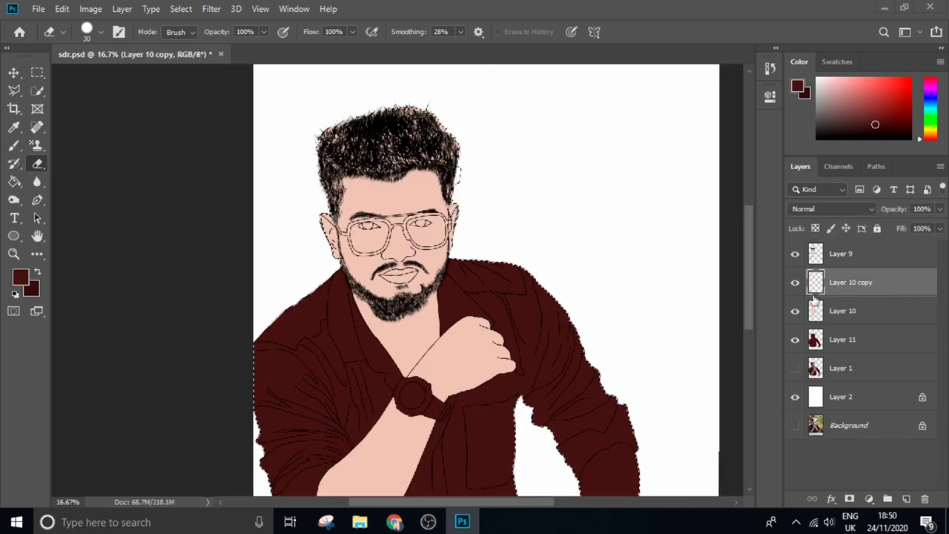
key(ctrl+e)
click(794, 310)
click(795, 339)
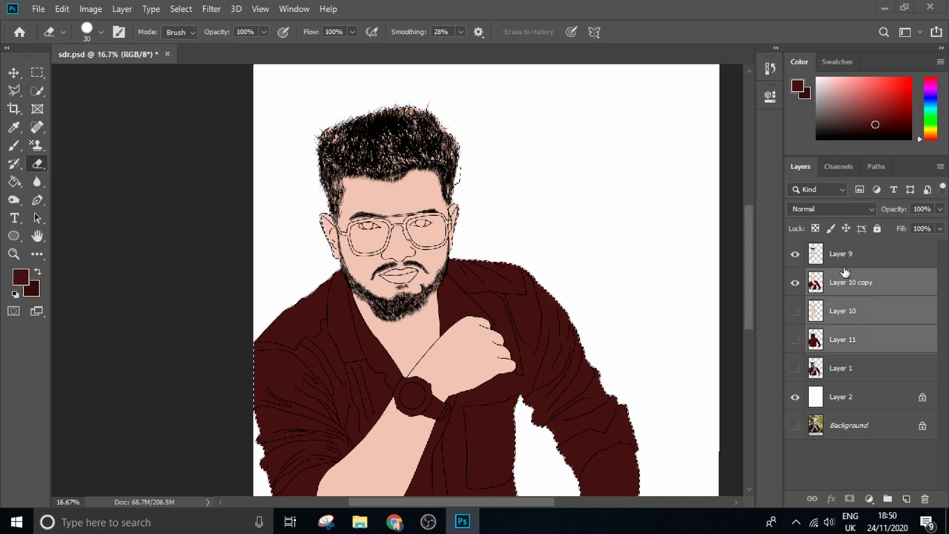
- Add an empty layer above the line art, merge Layer 9 down, and group Layers 10–12 into Group 1
click(833, 265)
key(ctrl+shift+alt+n)
key(ctrl+d)
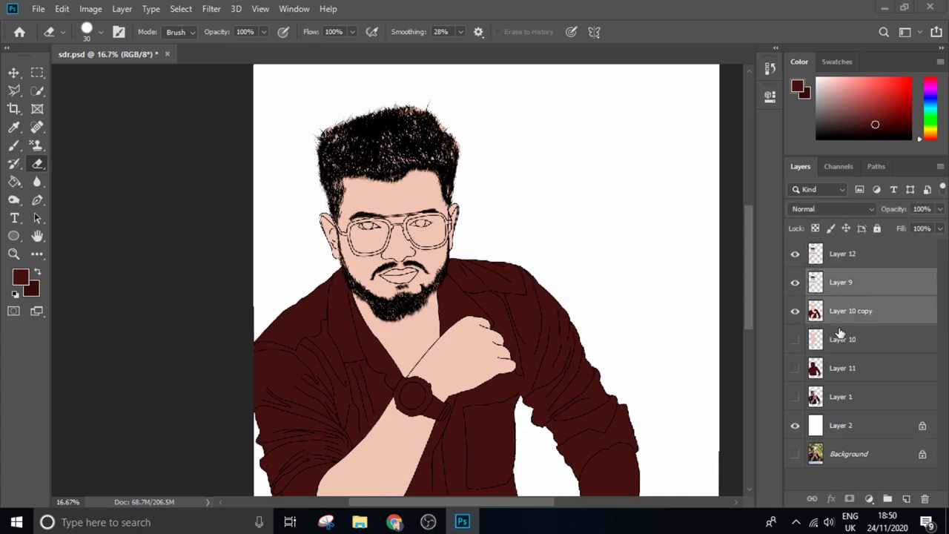
click(834, 286)
key(ctrl+e)
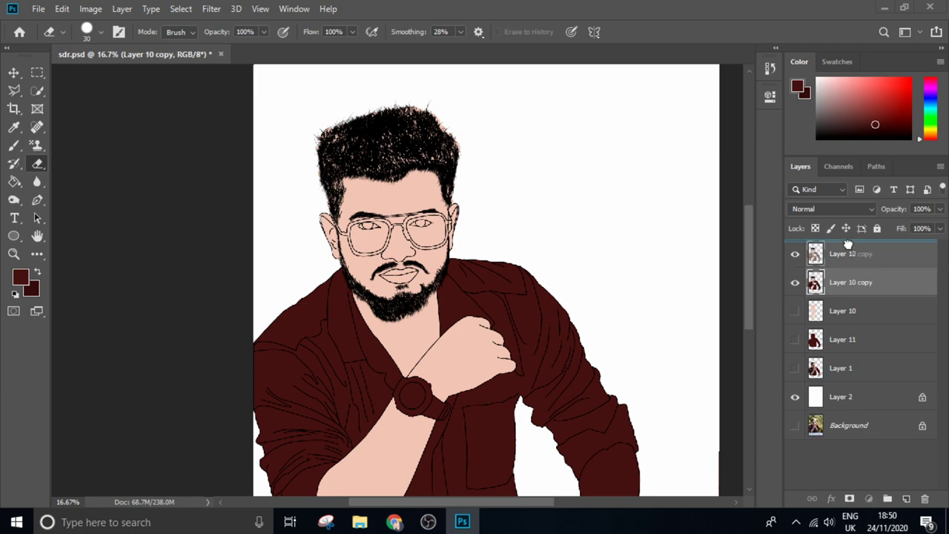
click(794, 253)
key(ctrl+shift+bracketright)
click(842, 282)
ctrl+click(843, 311)
ctrl+click(842, 333)
drag(846, 321, 890, 497)
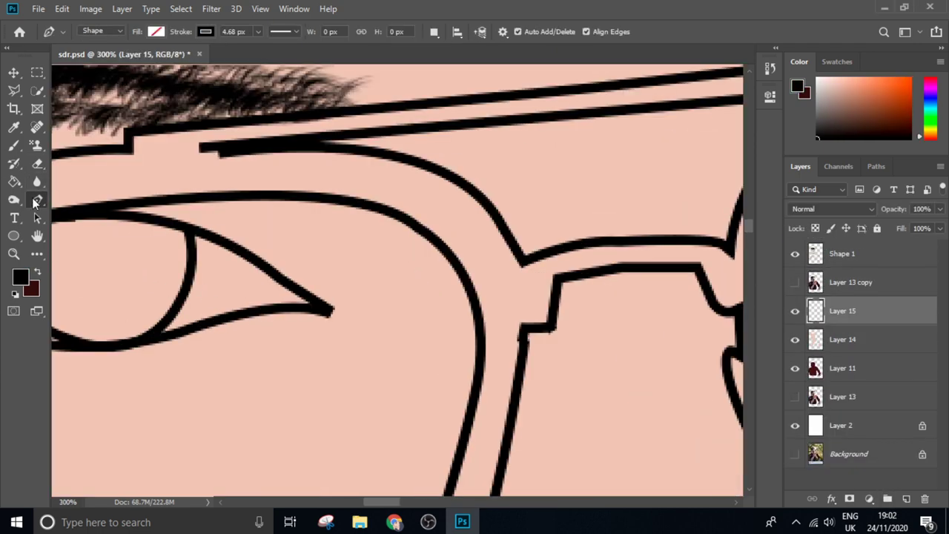
click(92, 31)
- Set the Pen to Path mode and fill the first traced eye-white area with the light colour
click(97, 54)
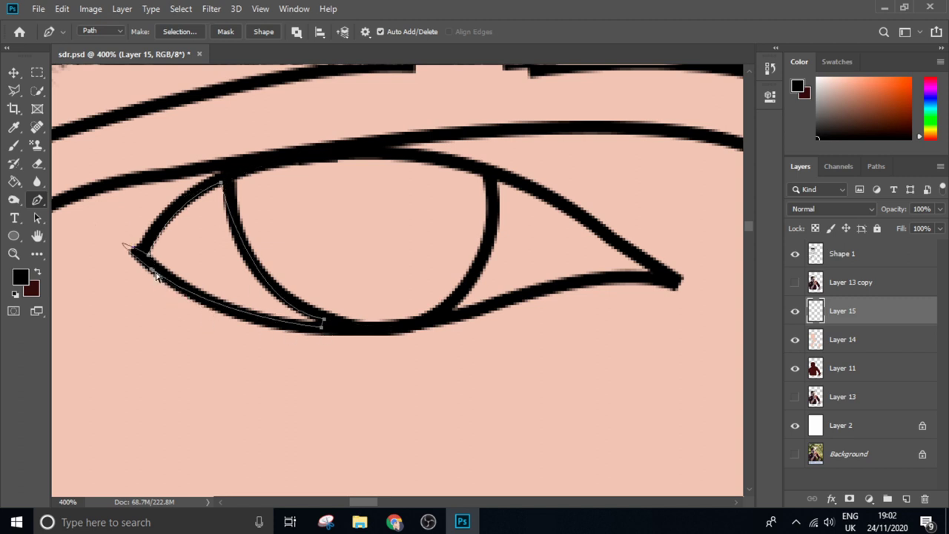
click(27, 276)
key(Return)
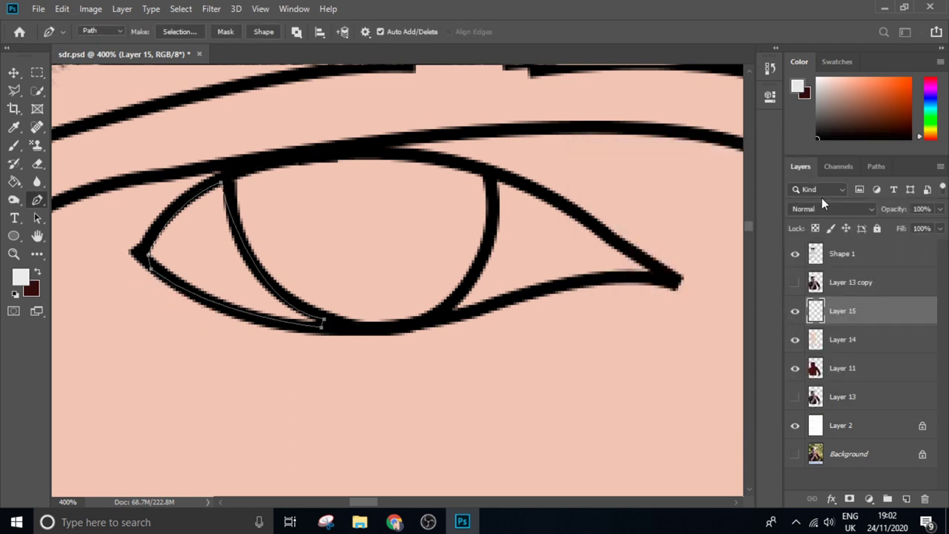
right_click(193, 257)
click(193, 258)
click(541, 131)
key(alt+BackSpace)
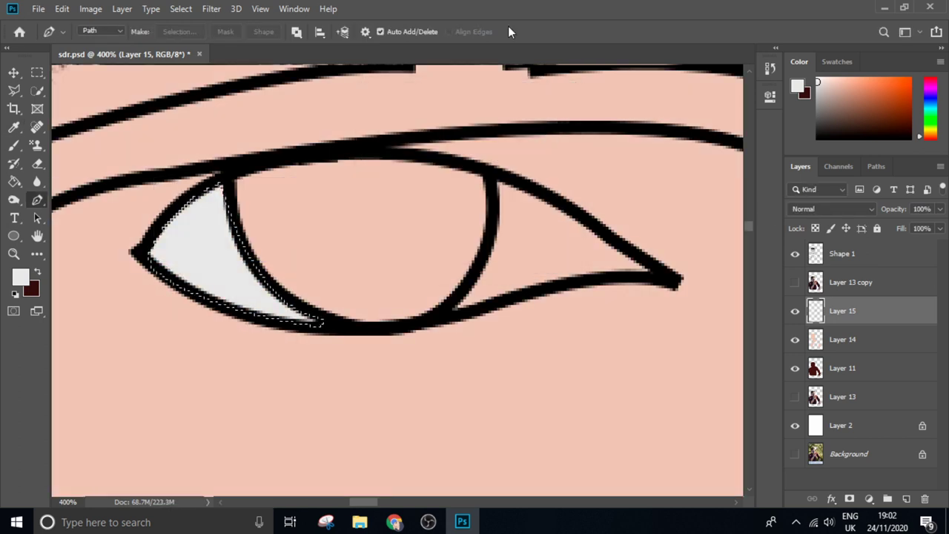
key(ctrl+d)
- Trace the eye white at the outer corner and fill it light grey
click(494, 176)
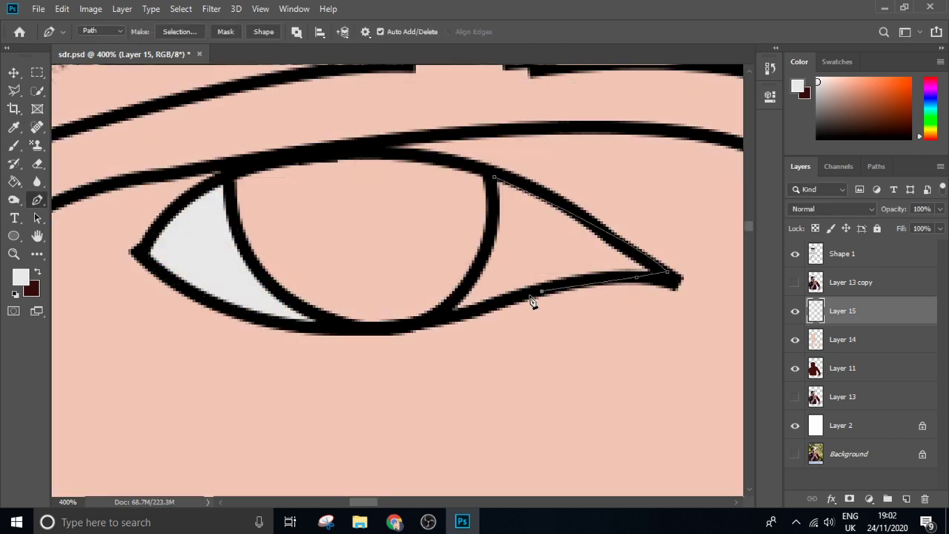
right_click(540, 252)
click(599, 241)
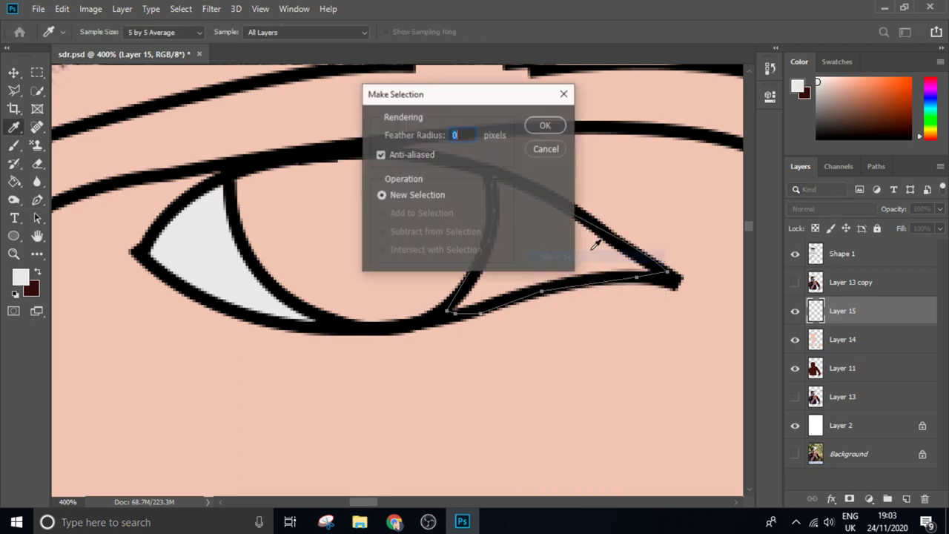
click(541, 131)
key(alt+BackSpace)
key(ctrl+d)
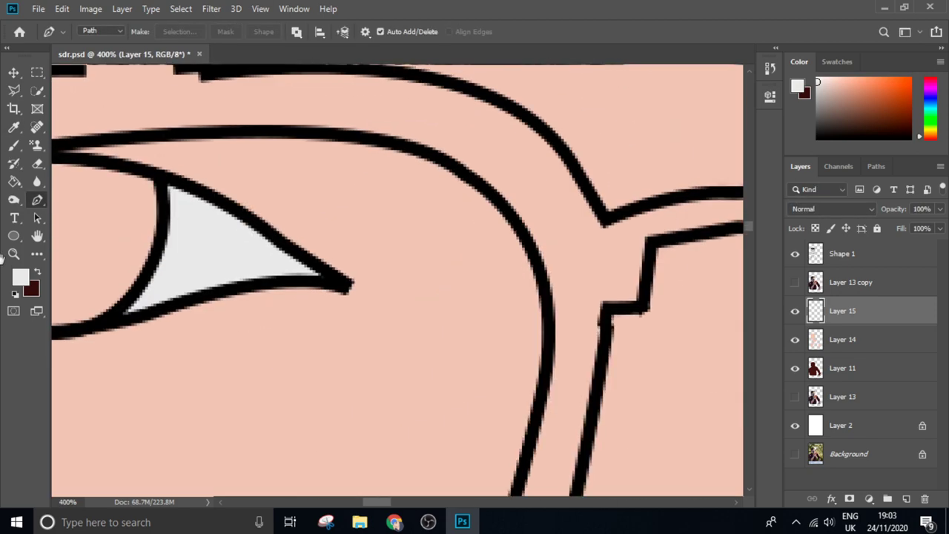
- Trace a triangle at the other eye's inner corner and fill it light grey
drag(542, 134, 85, 318)
click(83, 316)
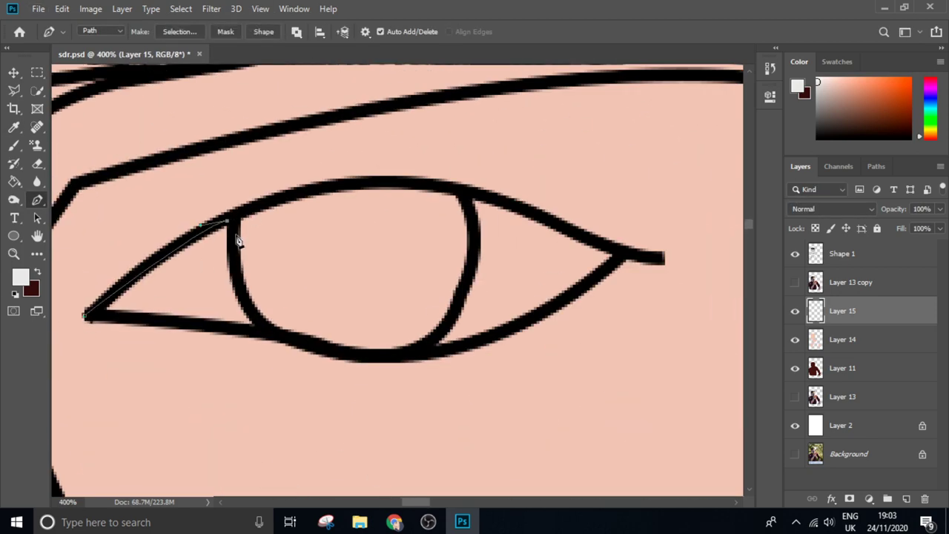
drag(101, 320, 59, 335)
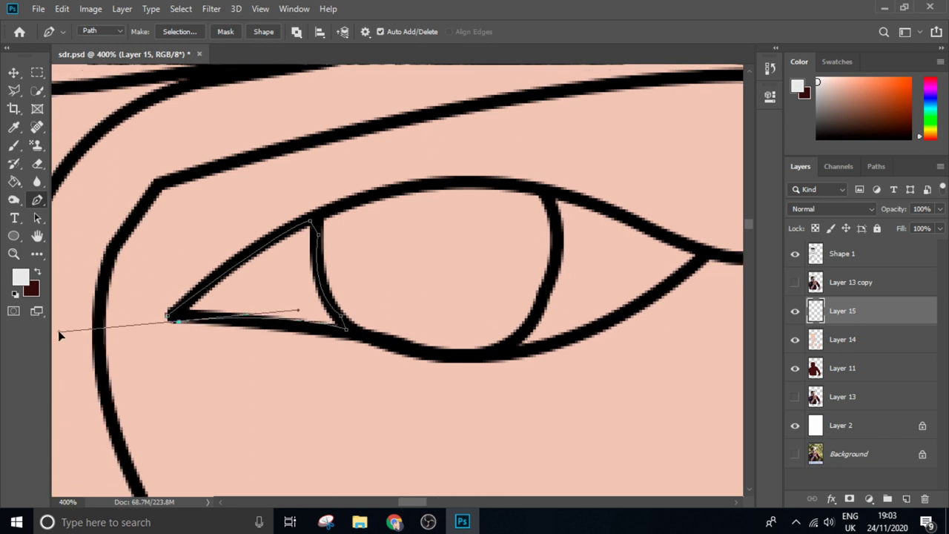
right_click(232, 304)
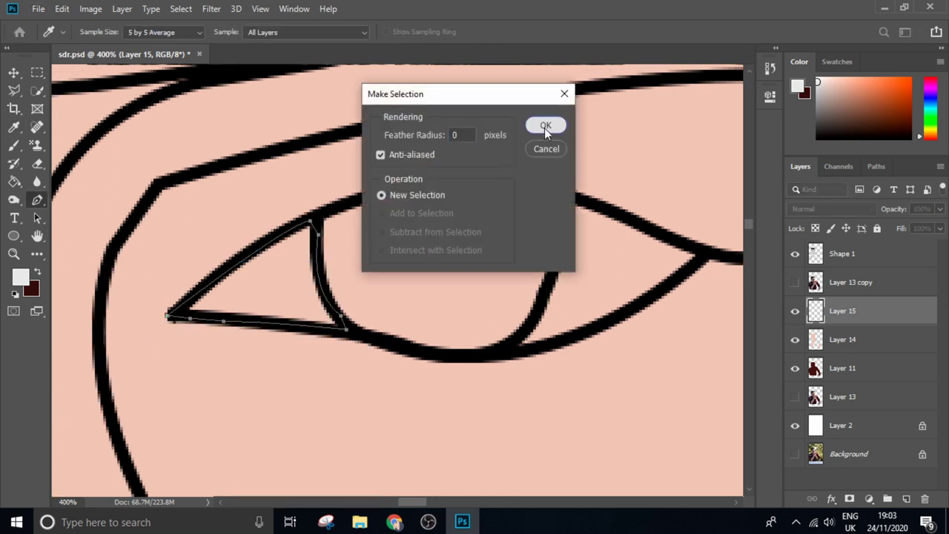
click(542, 124)
key(alt+BackSpace)
key(ctrl+d)
- Trace the white beside the iris along the lower lid and fill it light grey
click(429, 198)
drag(393, 349, 443, 319)
key(ctrl+z)
drag(432, 275, 435, 282)
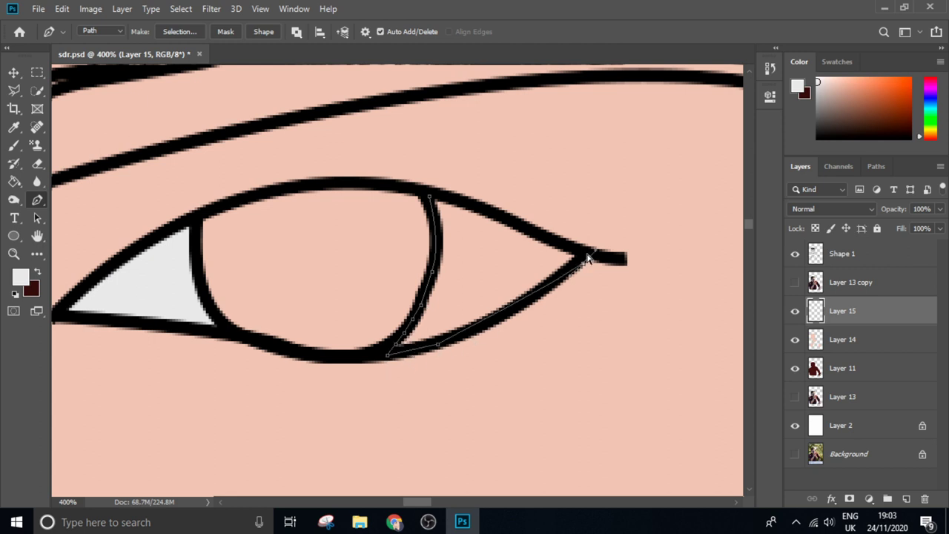
right_click(456, 196)
click(496, 254)
click(533, 133)
key(alt+BackSpace)
key(ctrl+d)
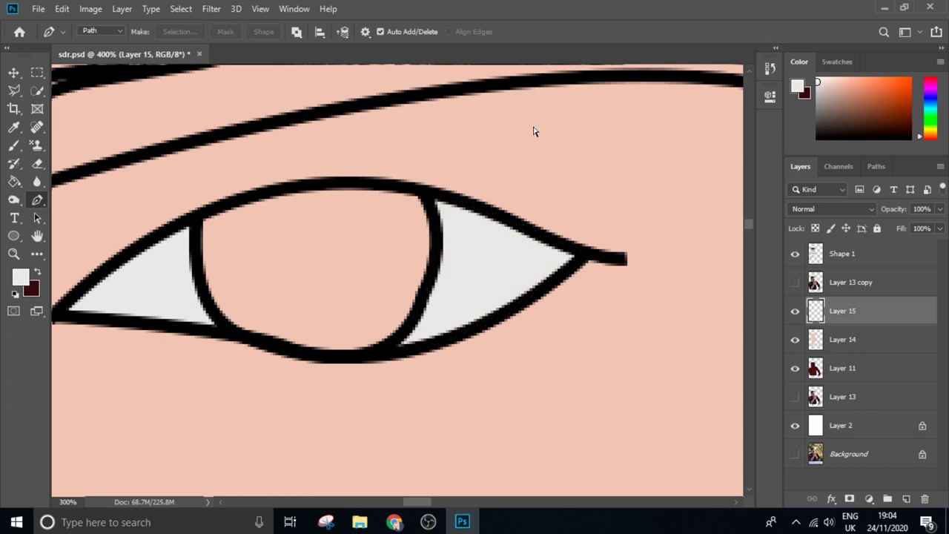
key(ctrl+0)
click(842, 339)
- Add a new layer and choose a dark red foreground colour for the iris
click(906, 498)
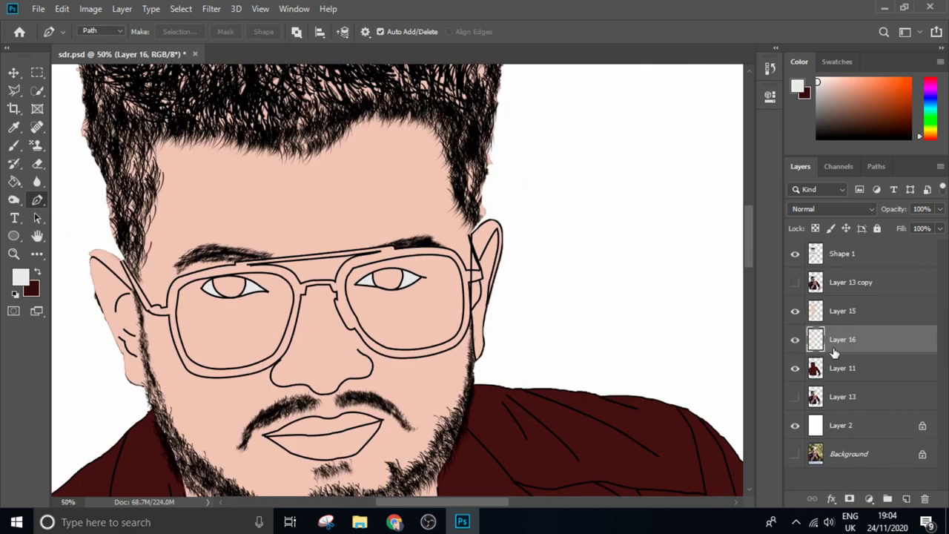
scroll(187, 307, up, 3)
key(b)
right_click(252, 320)
key(x)
key(i)
click(20, 275)
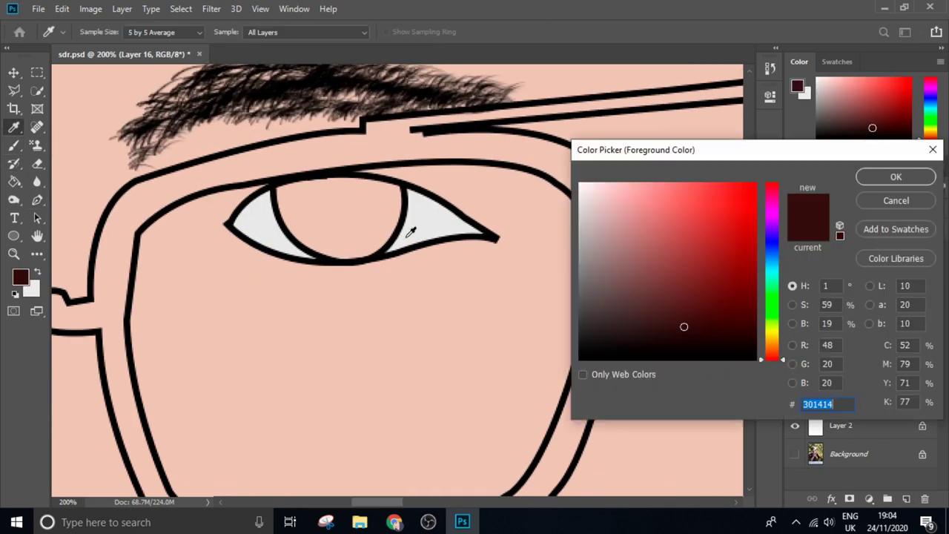
mouse_move(681, 326)
mouse_down()
mouse_move(650, 298)
mouse_move(677, 313)
mouse_up()
mouse_move(764, 289)
mouse_down()
mouse_move(714, 294)
mouse_move(686, 330)
mouse_up()
click(896, 177)
- Add Layer 17 above Layer 15 and try brown iris strokes, undoing them
key(b)
key(ctrl+plus)
key(ctrl+plus)
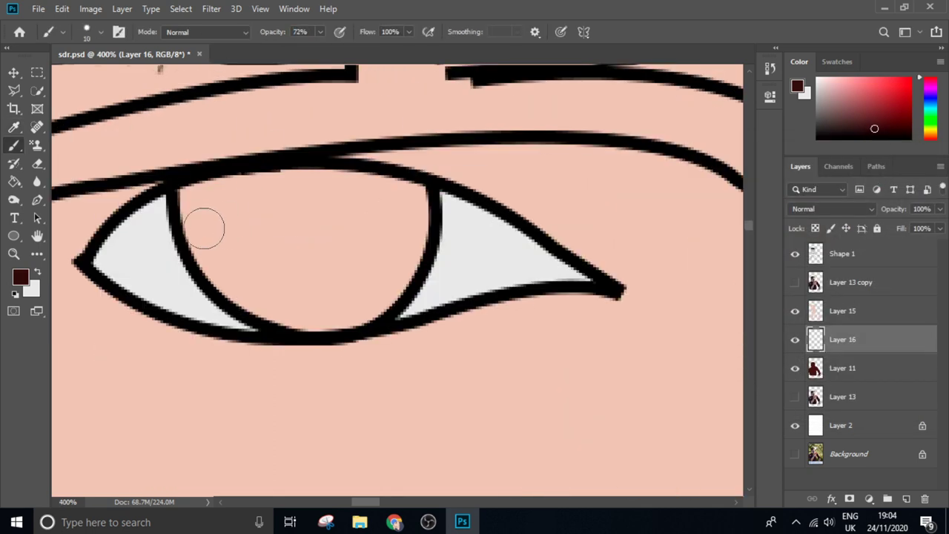
right_click(240, 224)
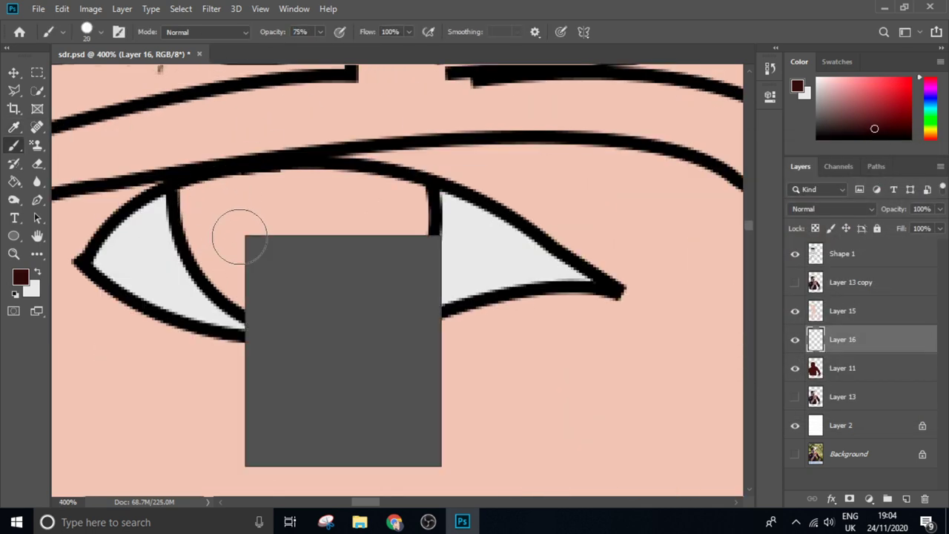
click(301, 186)
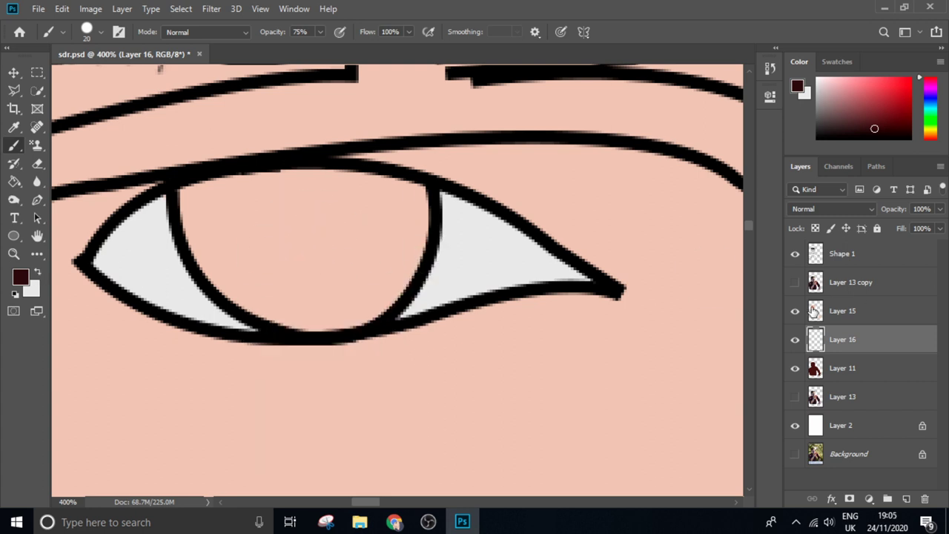
click(813, 312)
click(906, 498)
drag(322, 254, 296, 223)
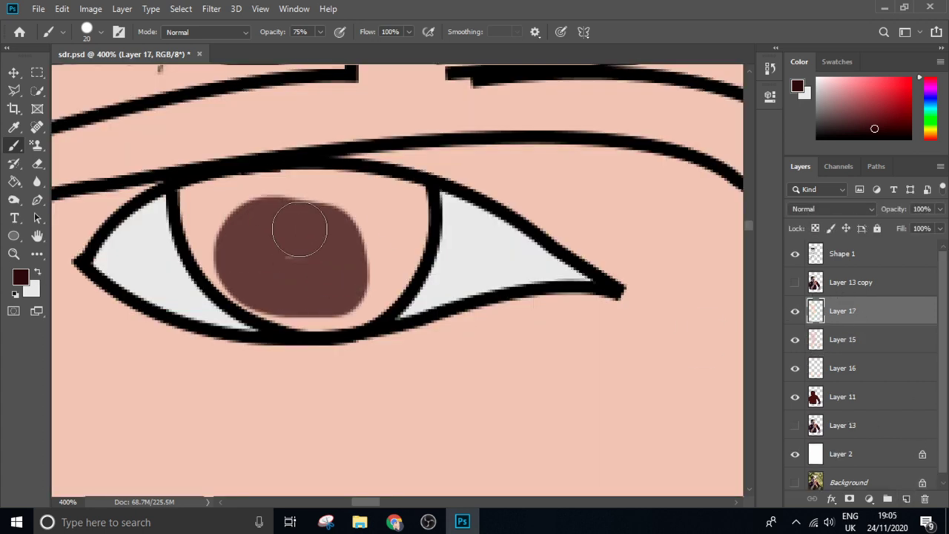
key(ctrl+z)
mouse_move(229, 186)
mouse_down()
mouse_move(214, 240)
mouse_move(355, 310)
mouse_up()
key(ctrl+z)
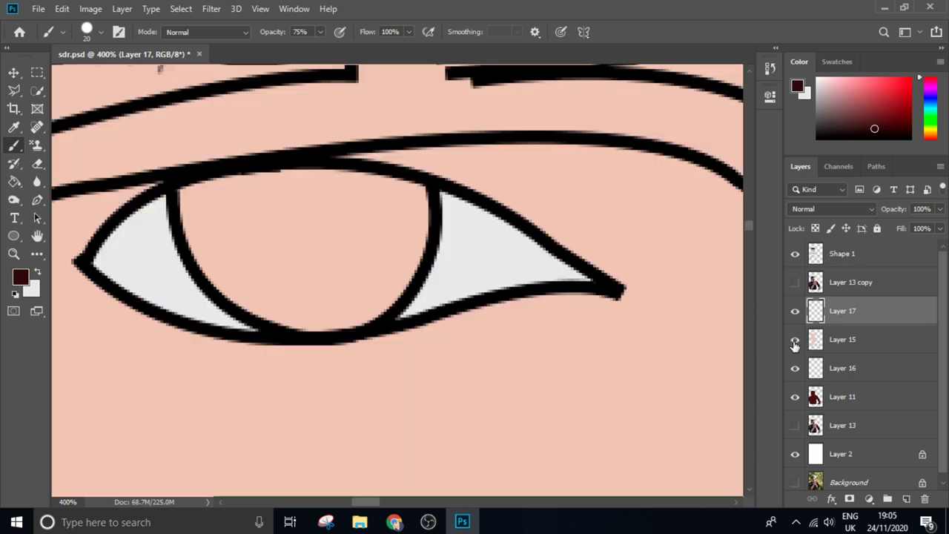
- Make Layer 15 visible again and test another iris stroke on Layer 17, undoing it
key(ctrl+minus)
key(ctrl+minus)
key(v)
click(282, 282)
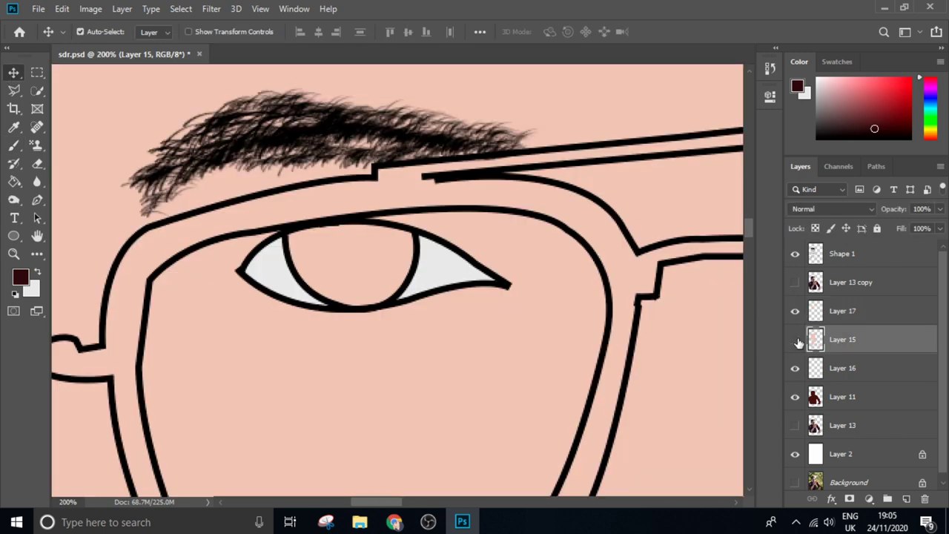
click(794, 339)
click(412, 291)
key(b)
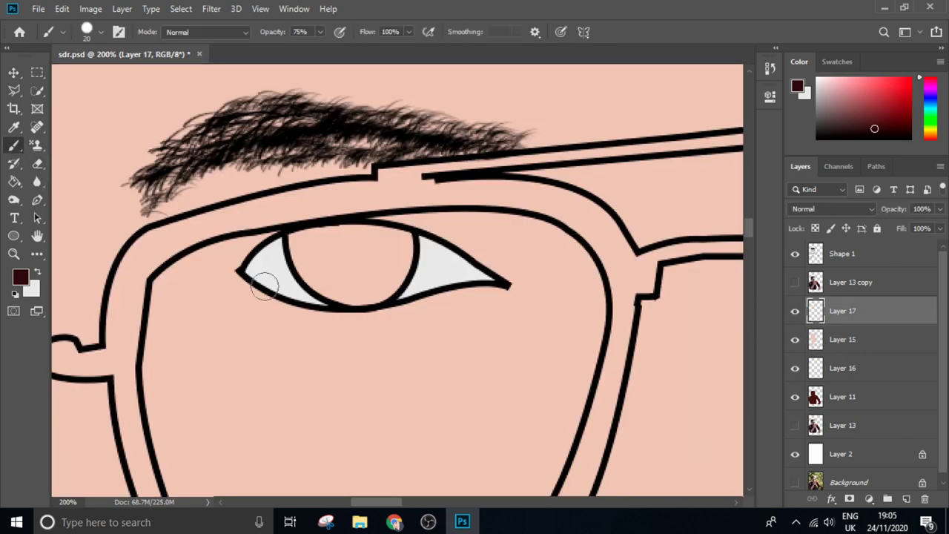
drag(326, 271, 290, 277)
key(ctrl+z)
key(ctrl+plus)
- Hide Layer 17 and paint the whole iris dark reddish brown on Layer 15
mouse_move(201, 200)
mouse_down()
mouse_move(209, 249)
mouse_move(289, 311)
mouse_up()
click(796, 312)
click(813, 341)
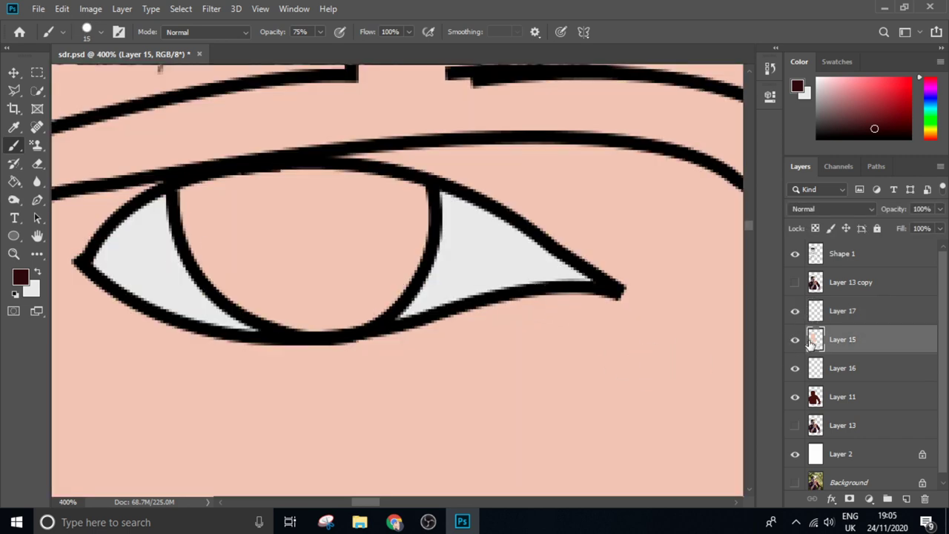
mouse_move(194, 195)
mouse_down()
mouse_move(213, 267)
mouse_move(344, 312)
mouse_up()
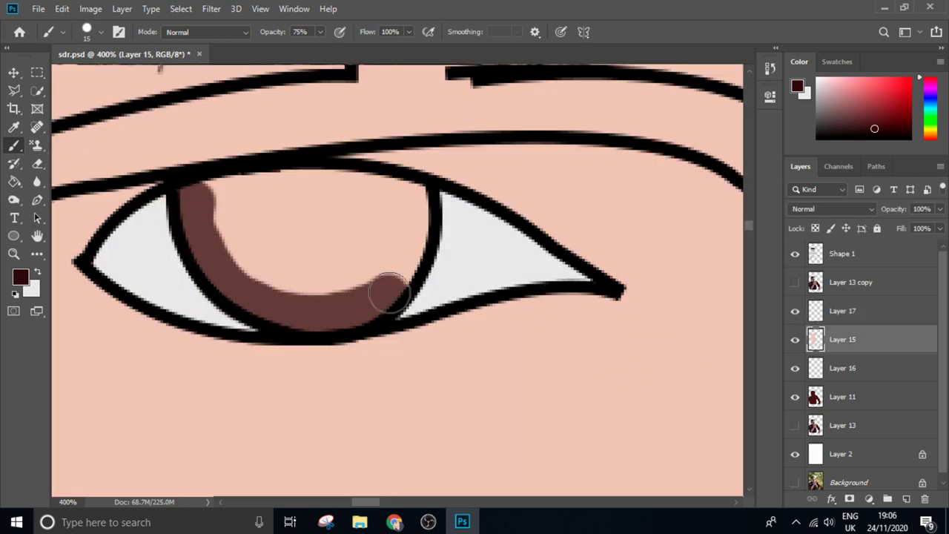
drag(388, 292, 304, 185)
mouse_move(218, 205)
mouse_down()
mouse_move(260, 193)
mouse_move(307, 258)
mouse_move(207, 194)
mouse_move(381, 275)
mouse_move(297, 275)
mouse_up()
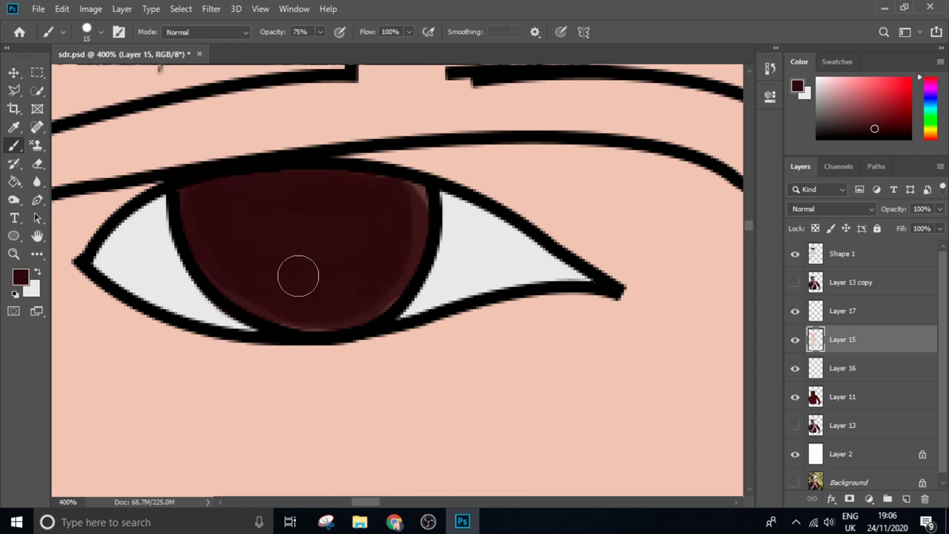
- Set a near-black foreground colour and adjust brush presets and opacity for rim shading
key(i)
key(Return)
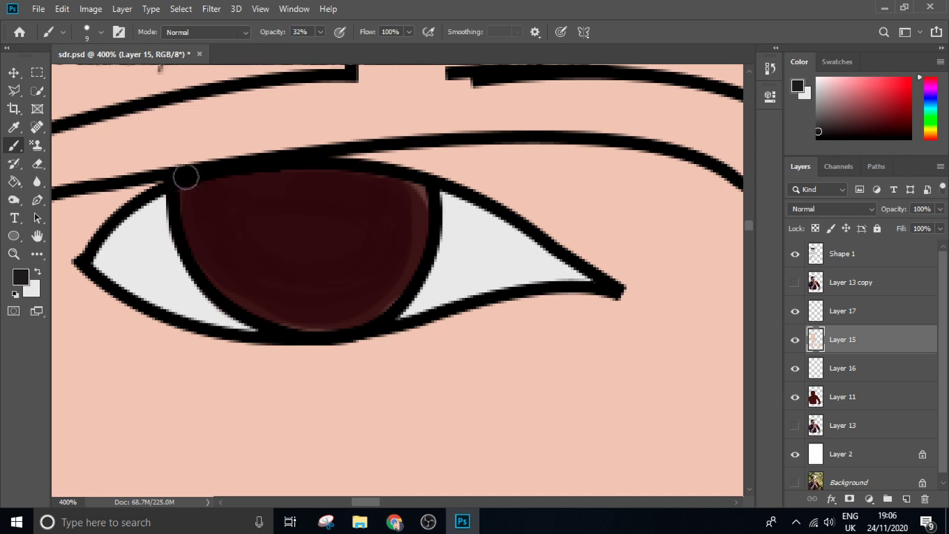
right_click(251, 218)
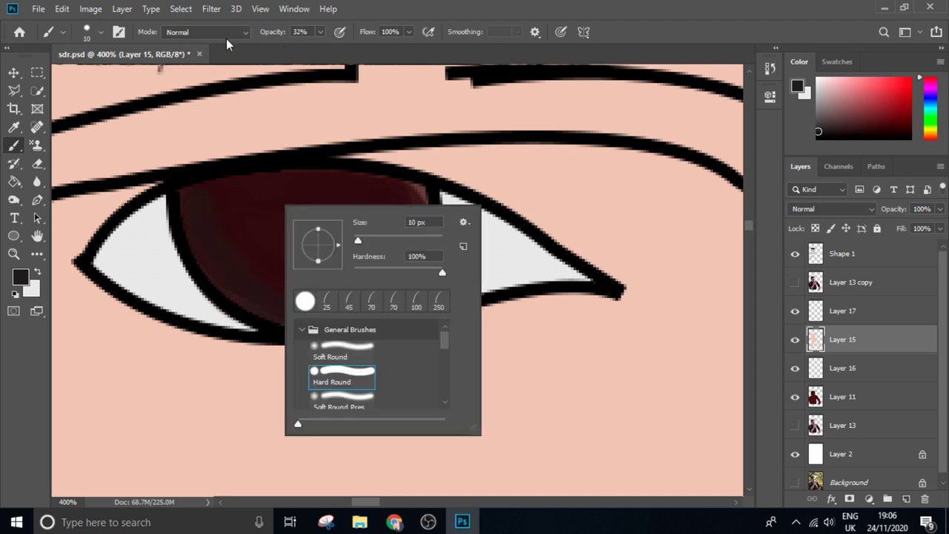
click(20, 276)
key(Return)
right_click(323, 325)
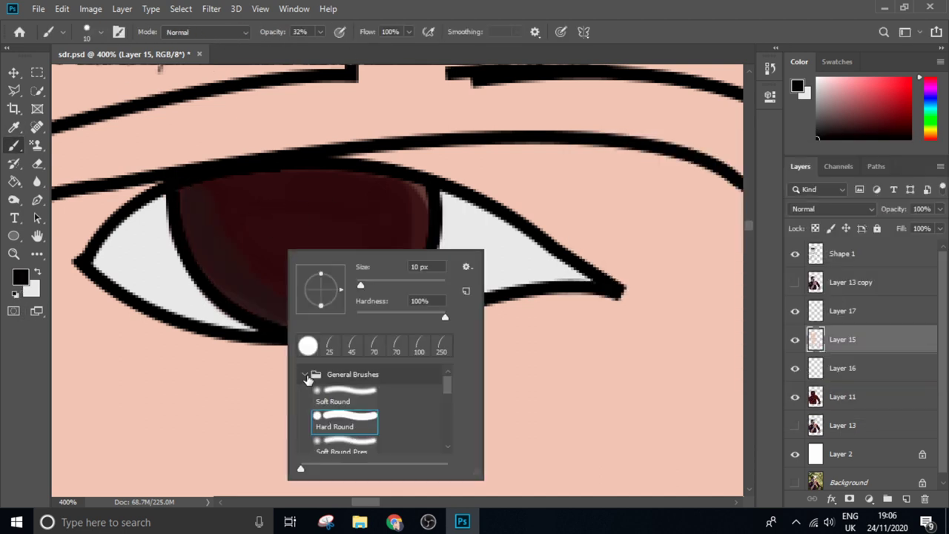
click(304, 376)
key(Escape)
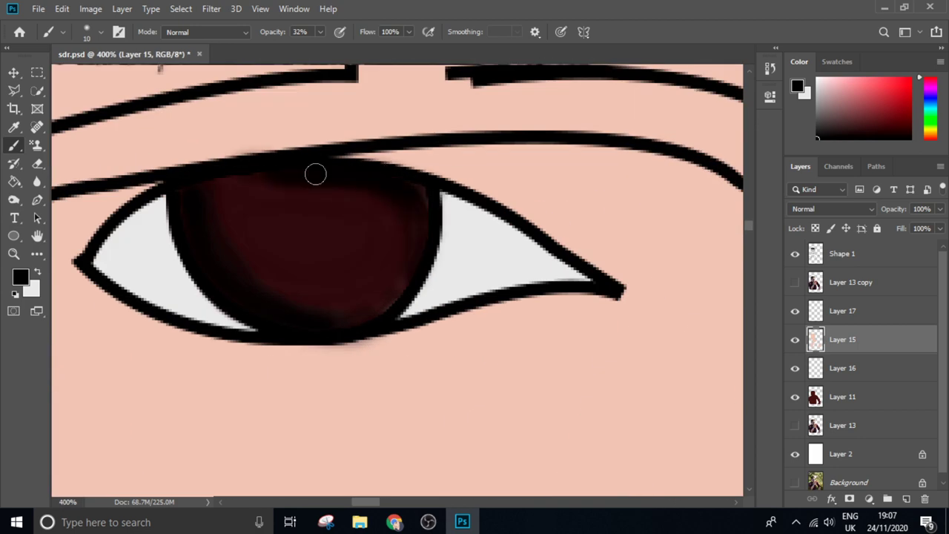
right_click(304, 236)
key(Escape)
key(0)
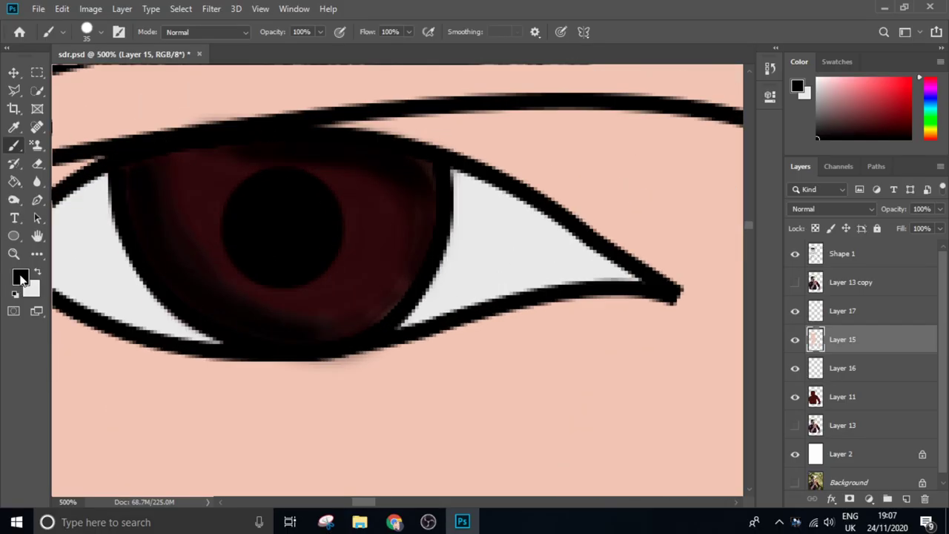
- Set the brush to 72% opacity and paint a grey arc around the pupil
click(20, 277)
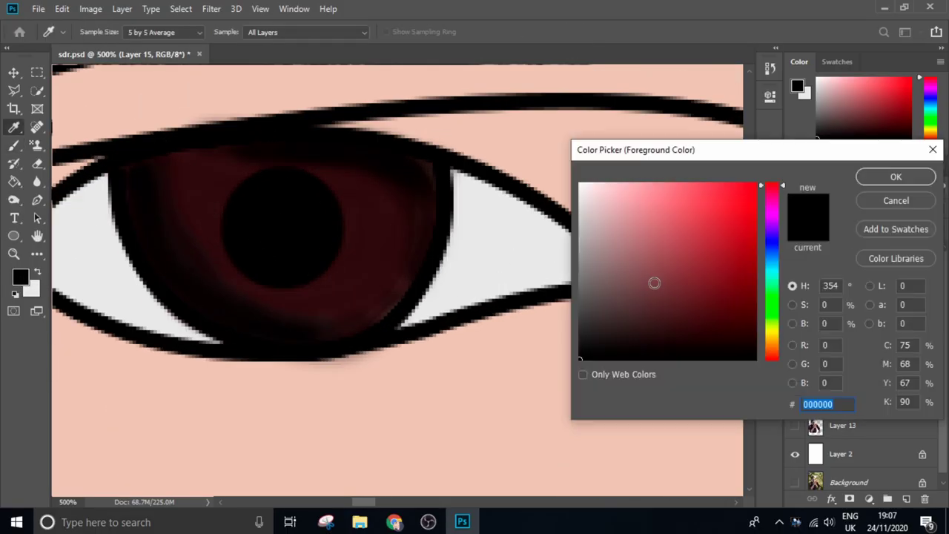
click(895, 178)
key(b)
key(7)
key(2)
click(20, 276)
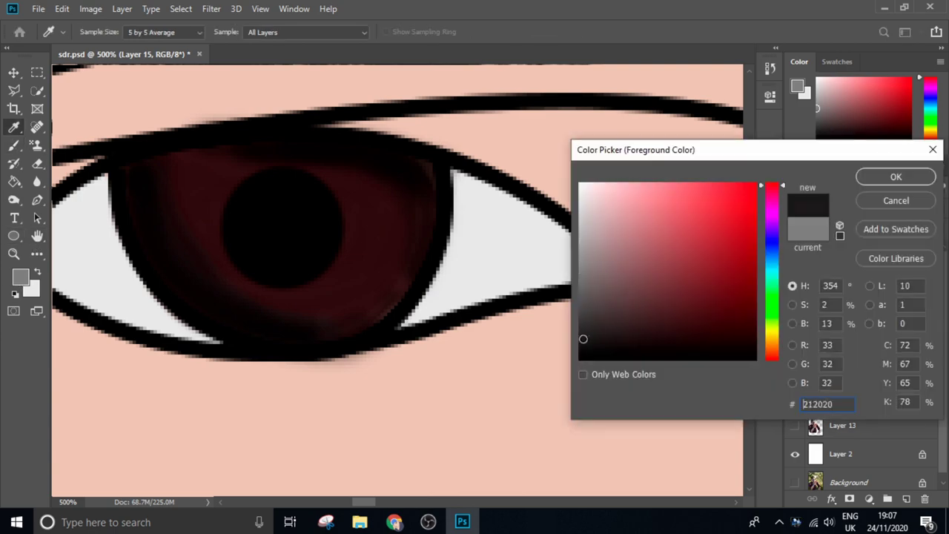
click(867, 183)
mouse_move(167, 178)
mouse_down()
mouse_move(173, 235)
mouse_move(244, 287)
mouse_move(217, 276)
mouse_up()
scroll(206, 246, down, 5)
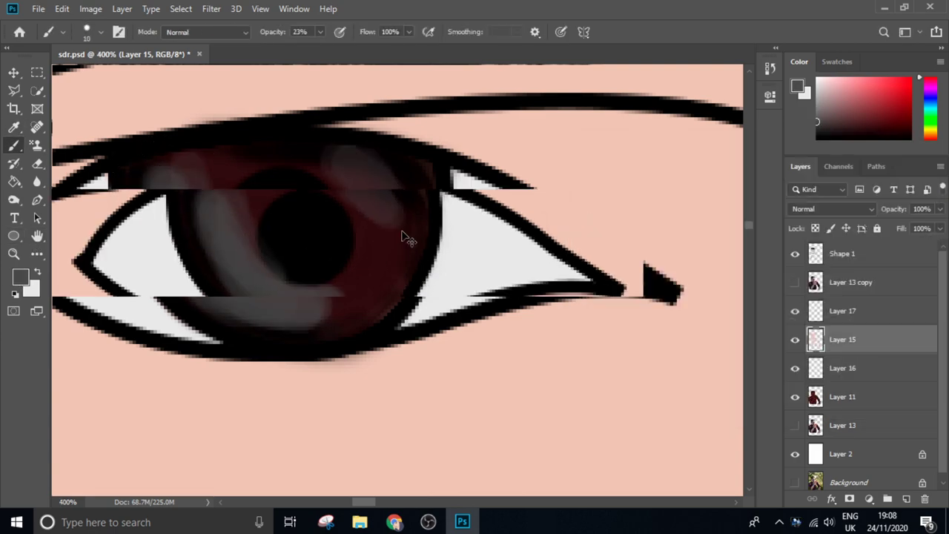
- Toggle Layer 15's visibility and test the iris position on the other eye
scroll(213, 190, down, 1)
key(v)
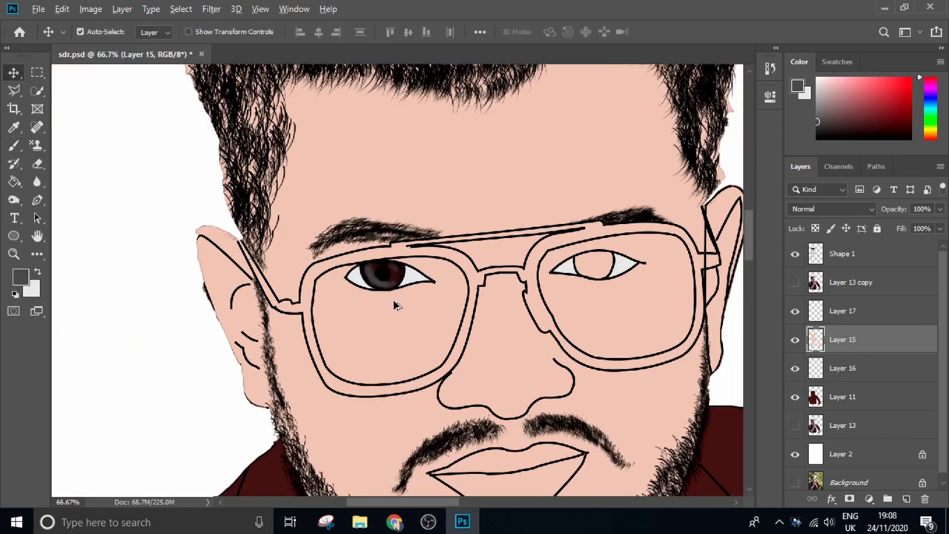
click(794, 339)
click(795, 339)
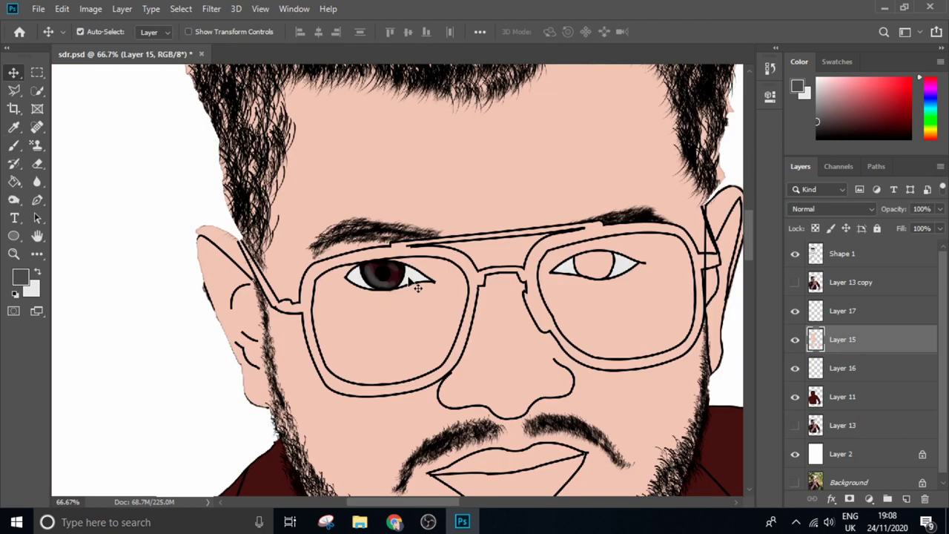
mouse_move(417, 281)
mouse_down()
mouse_move(637, 256)
mouse_move(630, 272)
mouse_move(401, 291)
mouse_up()
scroll(401, 291, up, 4)
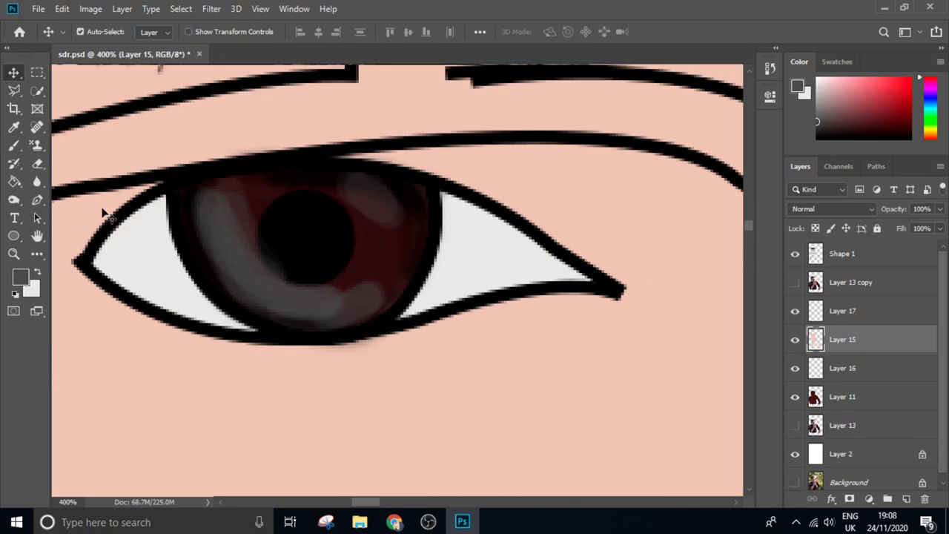
- Select the iris with the Polygonal Lasso and move a copy onto the other eye
right_click(13, 90)
click(67, 107)
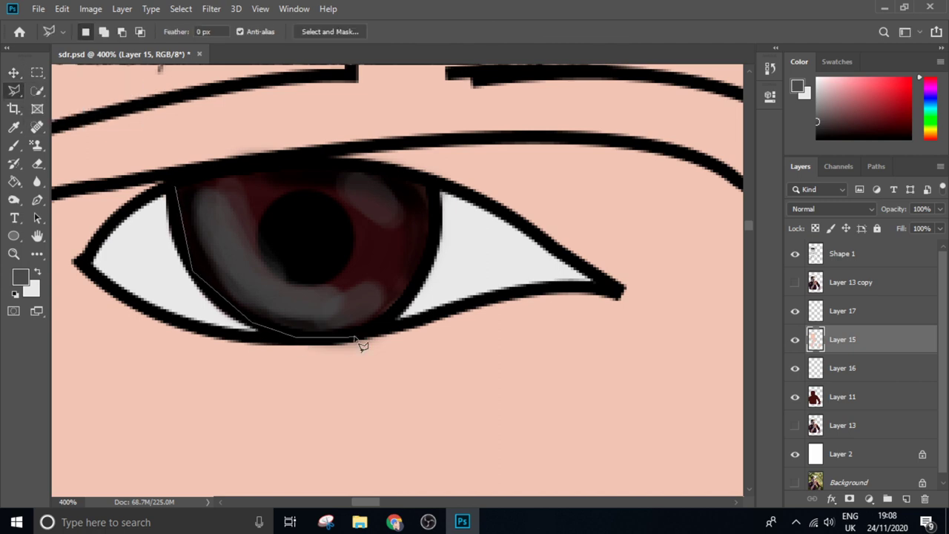
click(177, 190)
key(v)
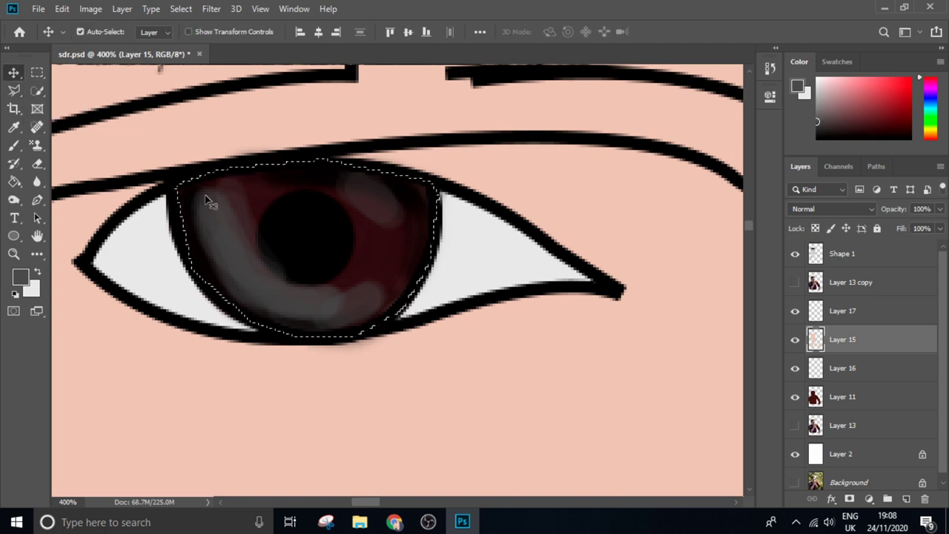
scroll(212, 204, down, 3)
drag(349, 275, 699, 223)
scroll(471, 376, up, 2)
drag(471, 377, 280, 368)
- Transform the copied iris to fit the eye and adjust Layer 15's stacking order
key(ctrl+t)
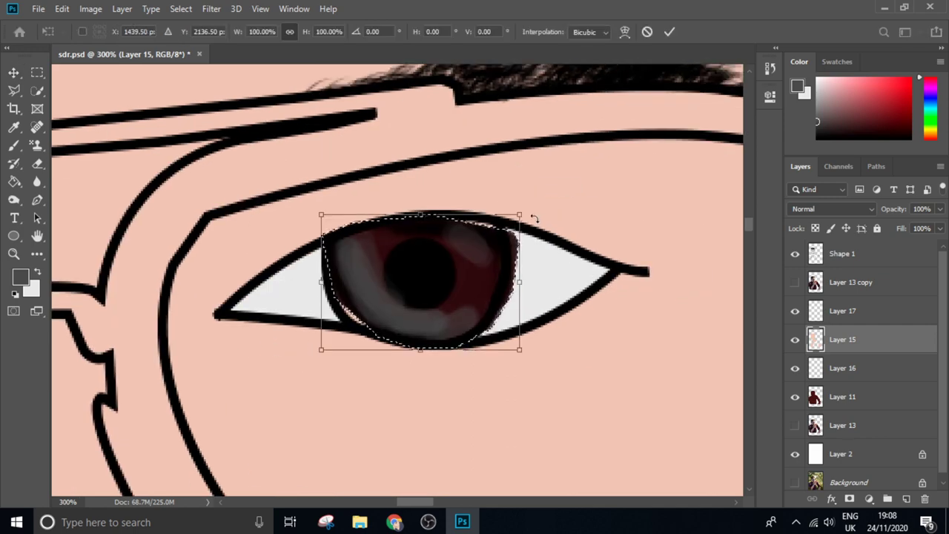
drag(459, 249, 456, 252)
key(Return)
drag(842, 338, 852, 390)
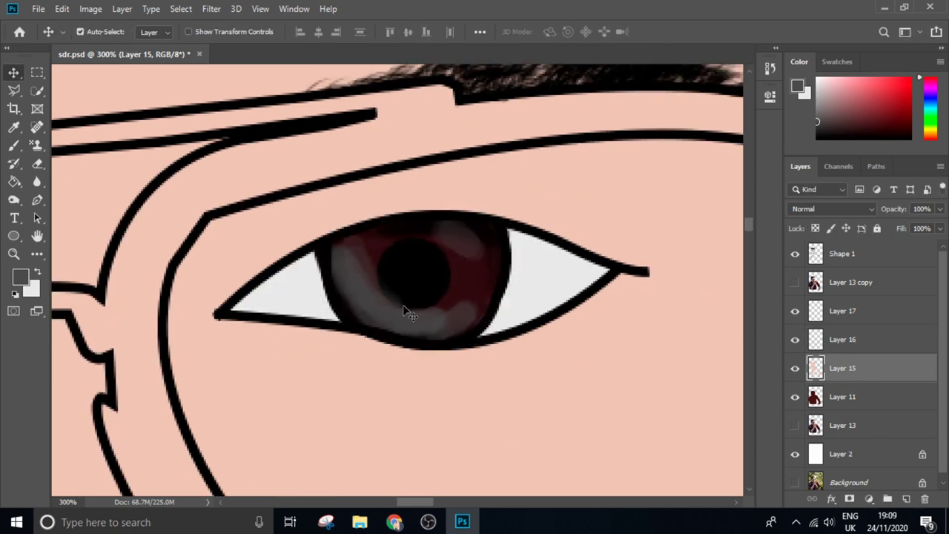
scroll(407, 311, down, 4)
key(ctrl+bracketright)
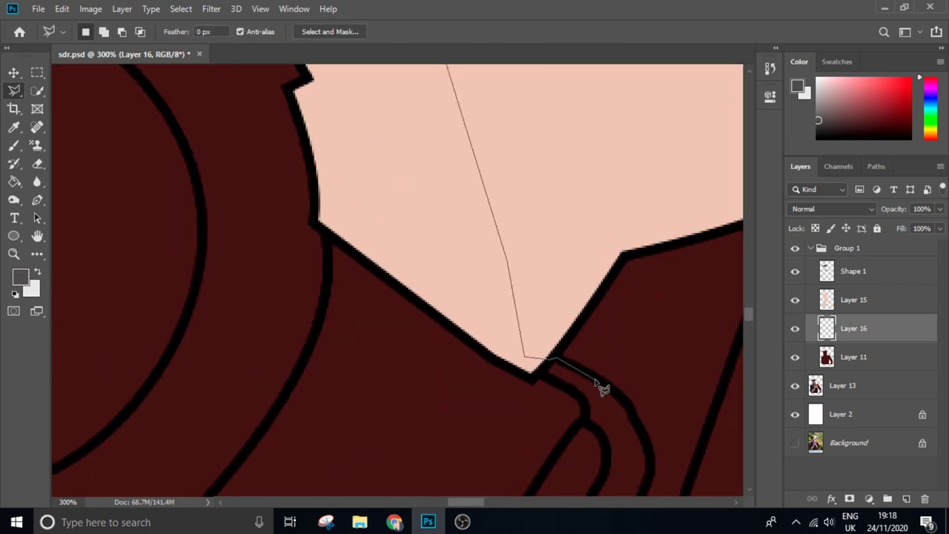
- Lasso along the skin edge where it meets the maroon shirt and close the selection
drag(556, 366, 579, 207)
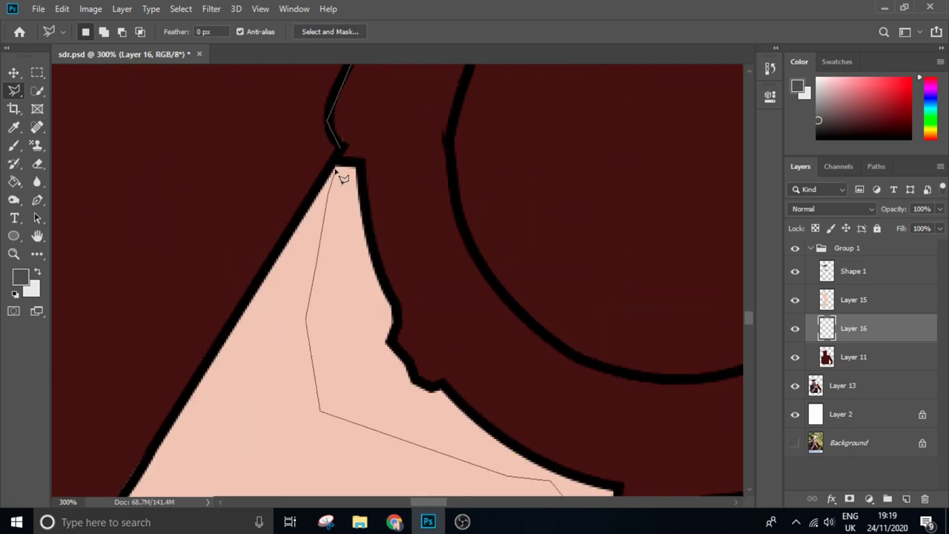
click(348, 159)
scroll(360, 153, down, 4)
scroll(361, 153, down, 1)
- Collapse and hide Group 1, drag Layer 13 into it, then show the group again
scroll(360, 153, down, 4)
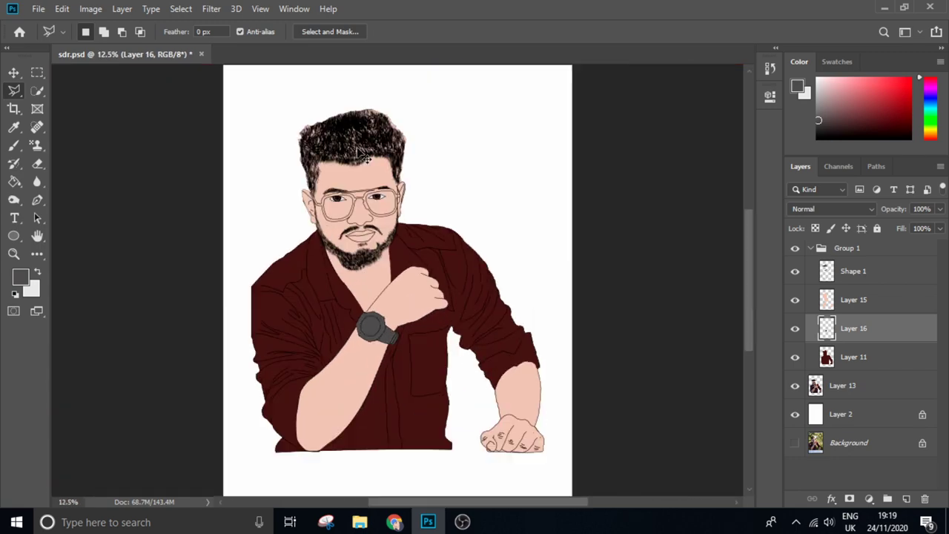
scroll(358, 152, up, 1)
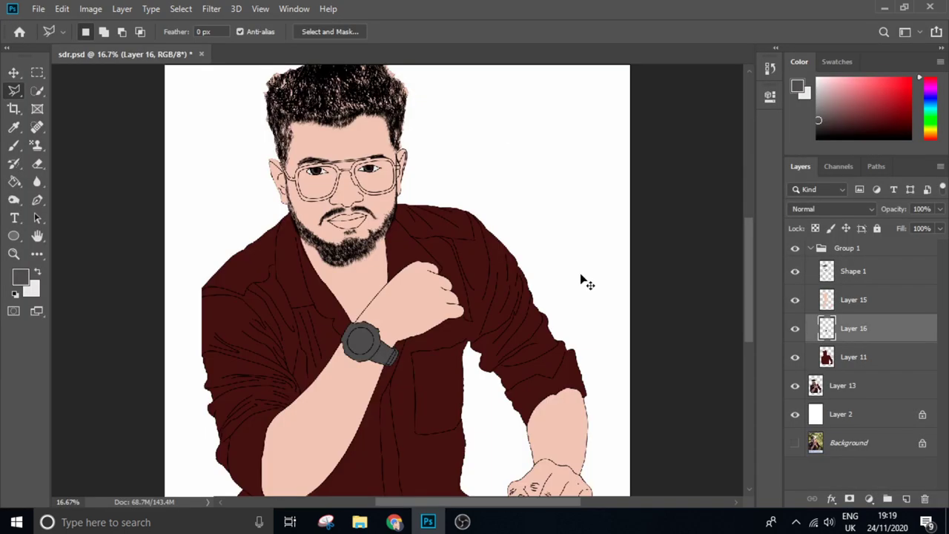
scroll(498, 328, down, 1)
click(812, 250)
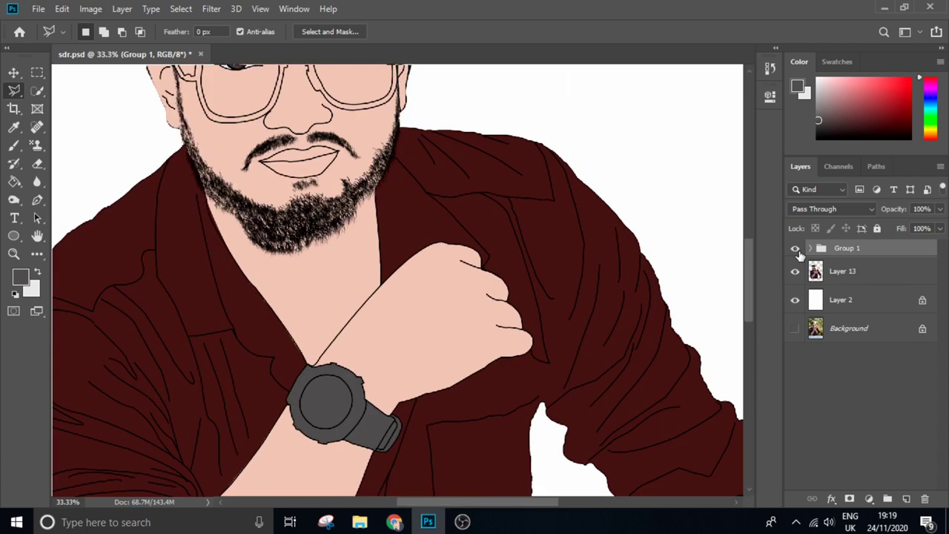
click(795, 249)
click(831, 263)
mouse_move(831, 266)
mouse_down()
mouse_move(832, 252)
mouse_move(845, 371)
mouse_move(852, 293)
mouse_up()
click(795, 276)
- Apply the Artistic Cutout filter to Layer 13 copy with adjusted edge settings
click(212, 8)
click(230, 23)
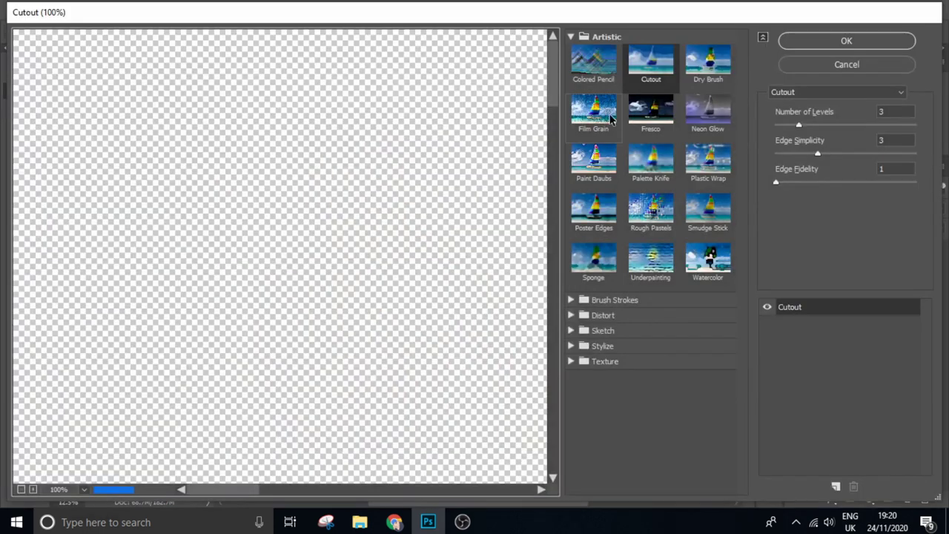
key(ctrl+minus)
key(ctrl+minus)
key(ctrl+minus)
key(ctrl+minus)
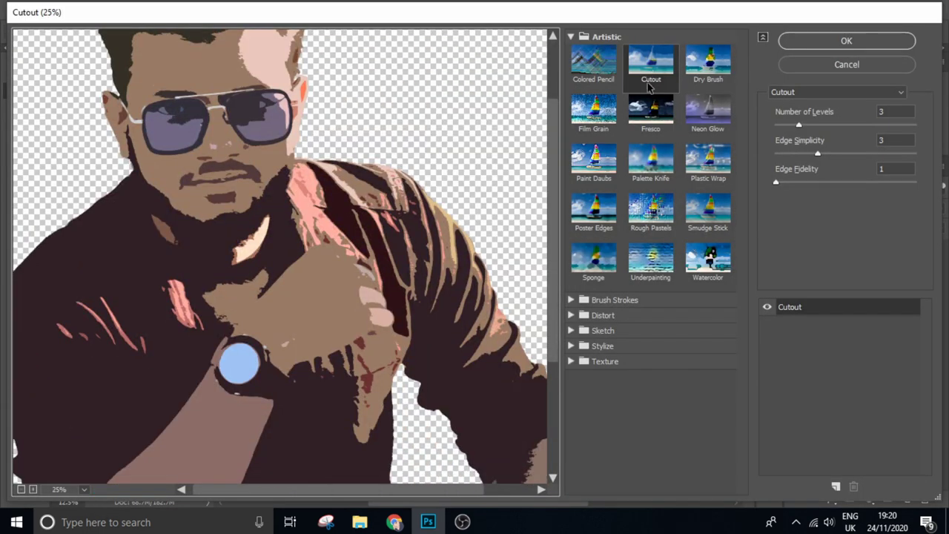
drag(779, 183, 905, 182)
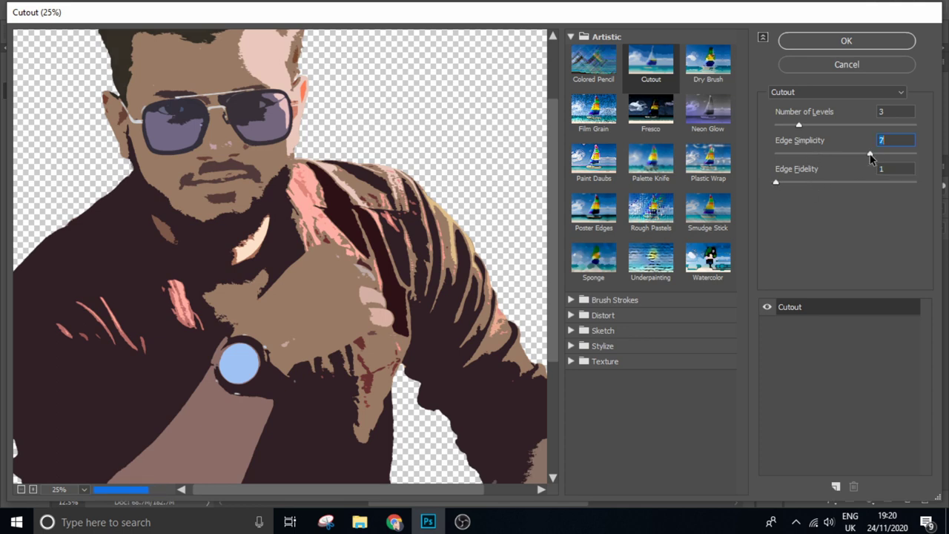
key(ctrl+minus)
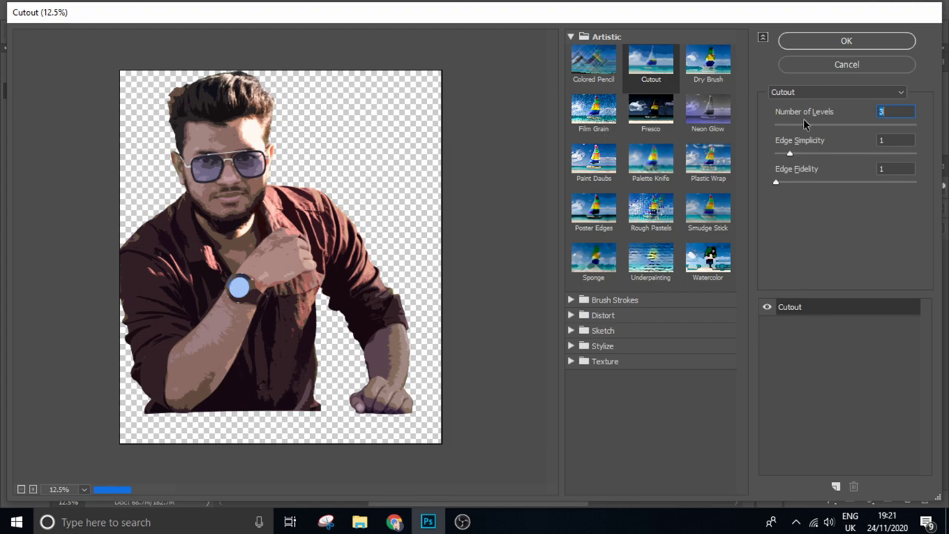
click(800, 42)
- Set Layer 13 copy to Pin Light blending at 69% opacity
scroll(313, 201, up, 2)
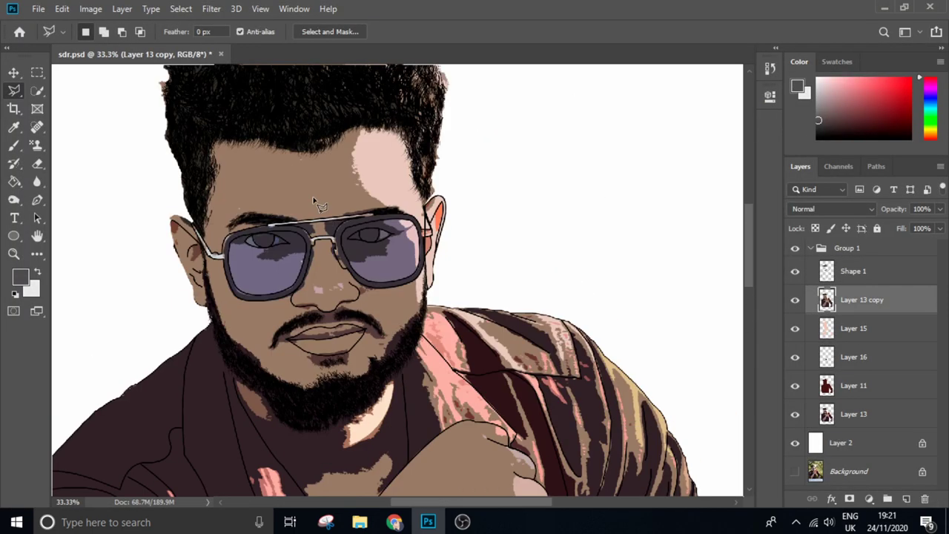
scroll(368, 265, up, 1)
click(830, 208)
click(810, 382)
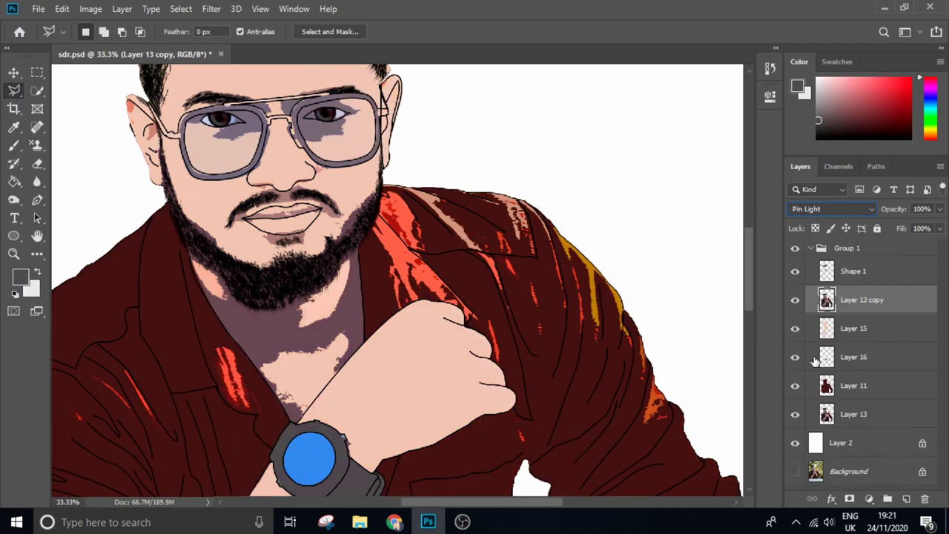
key(6)
key(9)
- Soften the cutout layer with a 2.9-pixel Gaussian Blur
scroll(324, 396, down, 2)
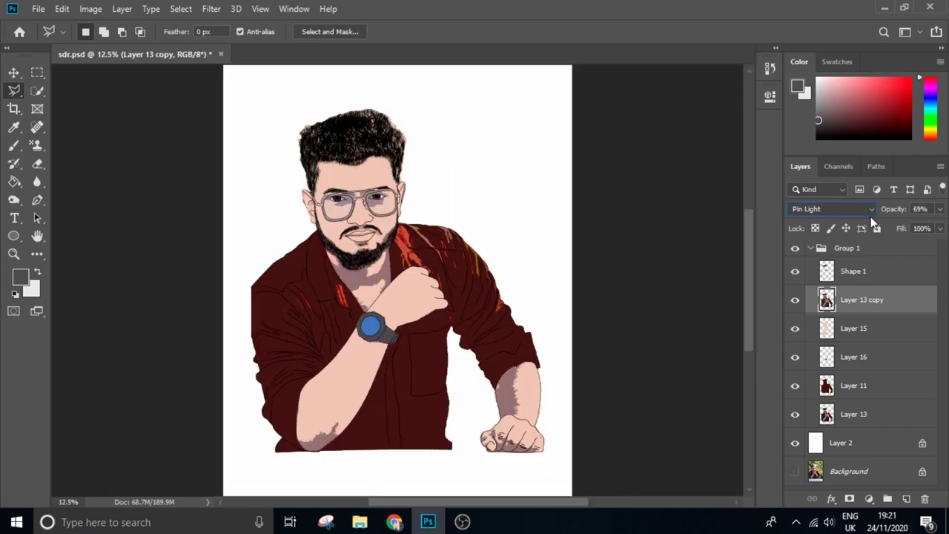
scroll(518, 356, up, 1)
click(211, 8)
click(422, 209)
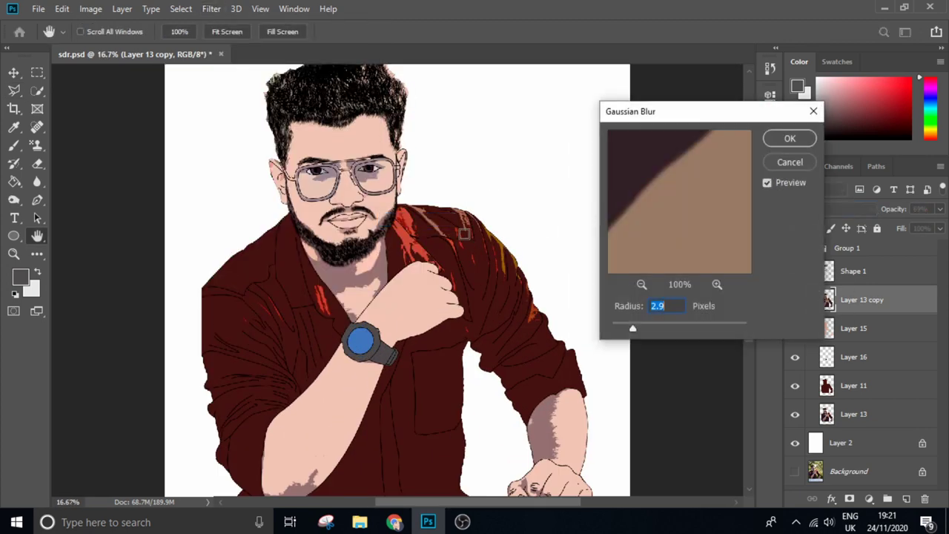
drag(637, 330, 663, 330)
click(790, 139)
- Delete the shirt highlights and watch tint, then select and show Layer 13
key(l)
scroll(352, 341, up, 2)
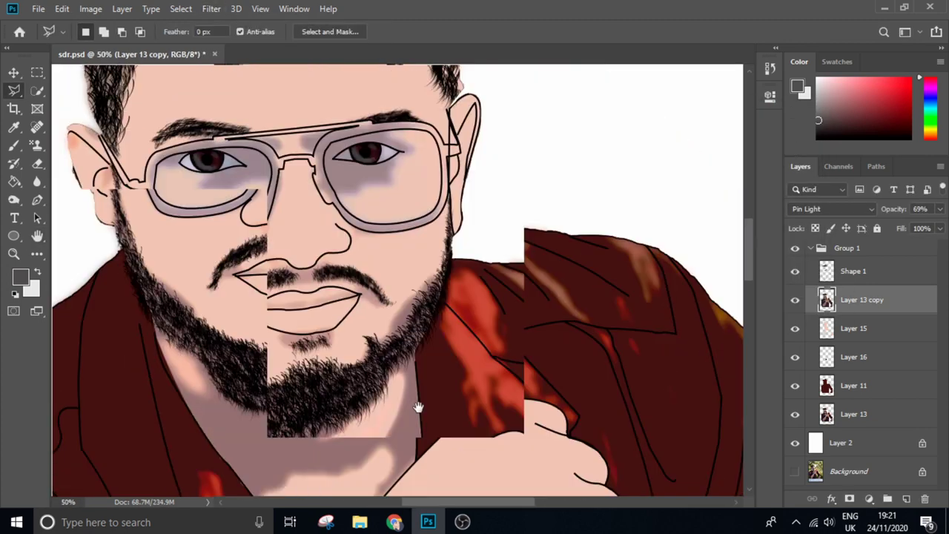
scroll(352, 341, down, 2)
scroll(441, 445, up, 2)
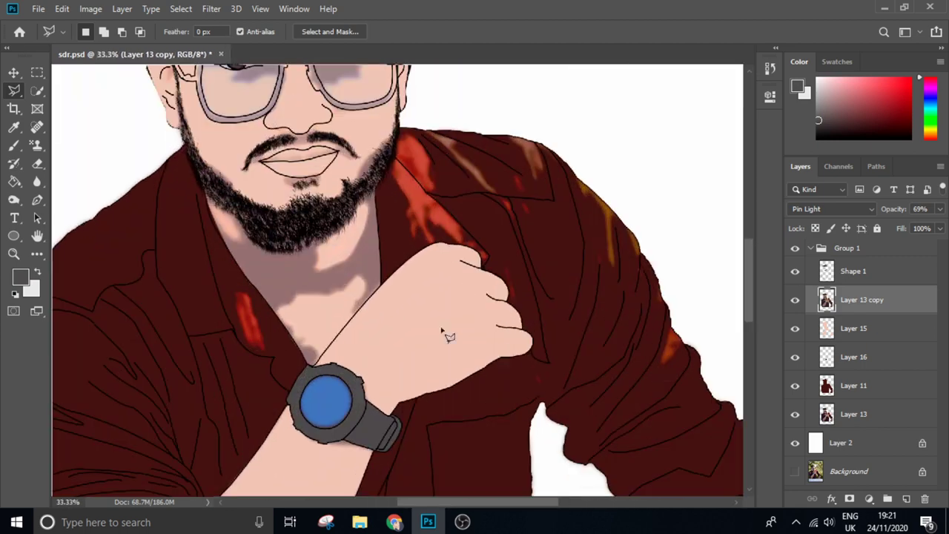
key(ctrl+minus)
key(ctrl+minus)
key(ctrl+minus)
key(Delete)
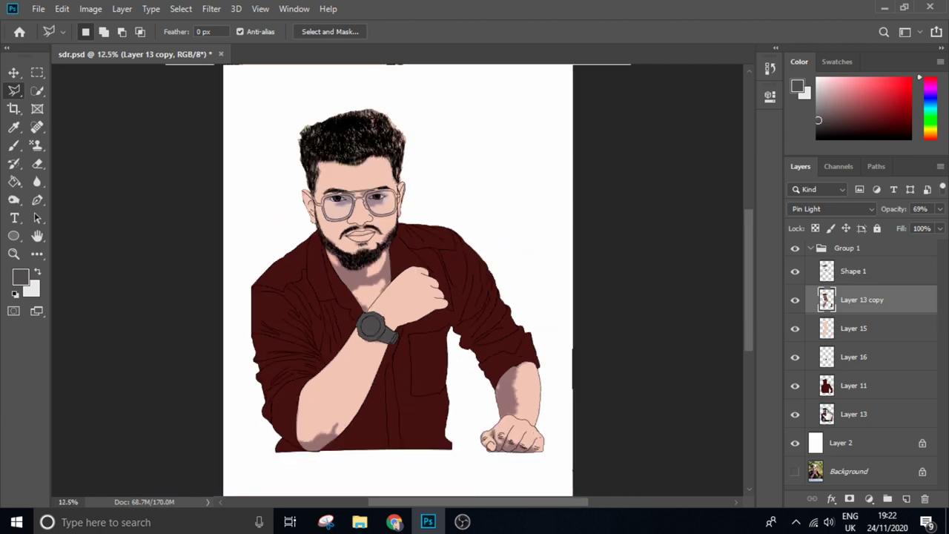
click(845, 415)
click(794, 414)
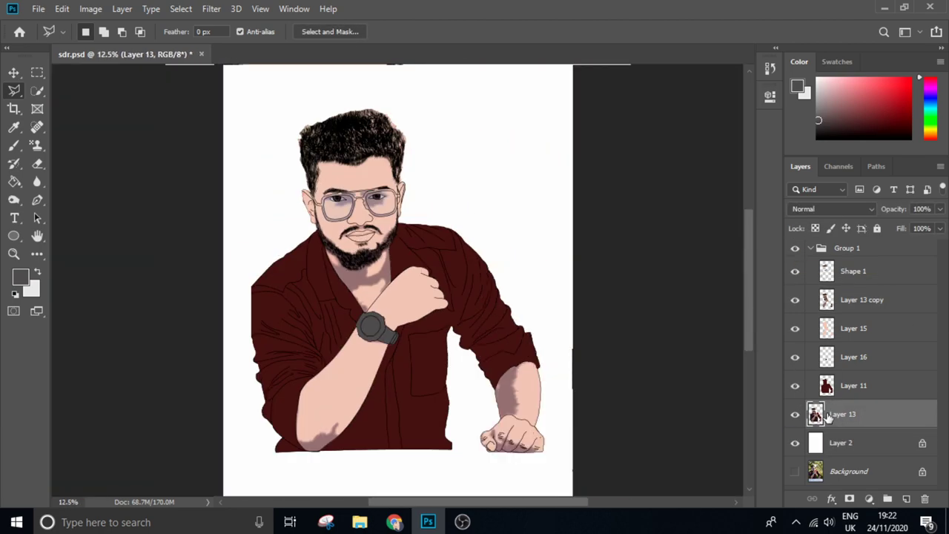
- Place a new photo copy above Layer 15 and preview Artistic filters, settling on Cutout
drag(862, 306, 814, 306)
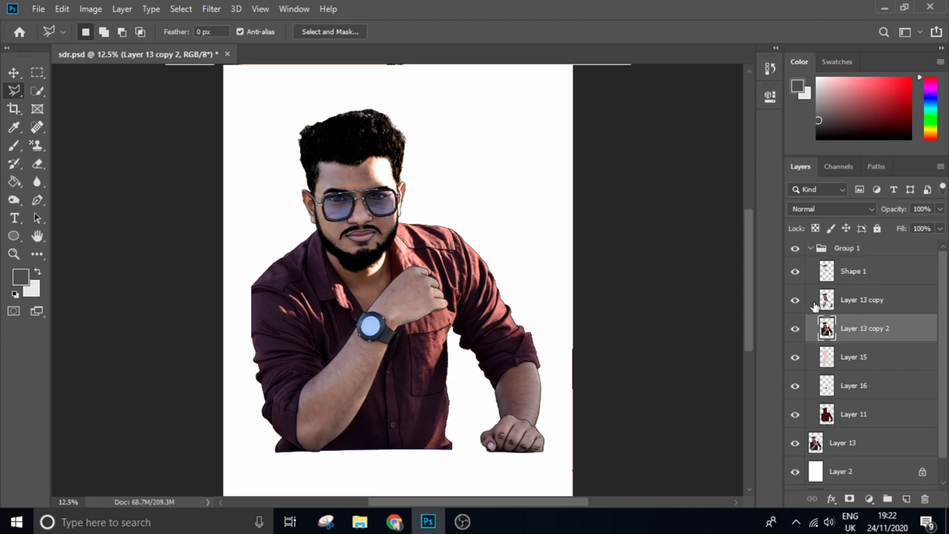
click(212, 9)
click(238, 77)
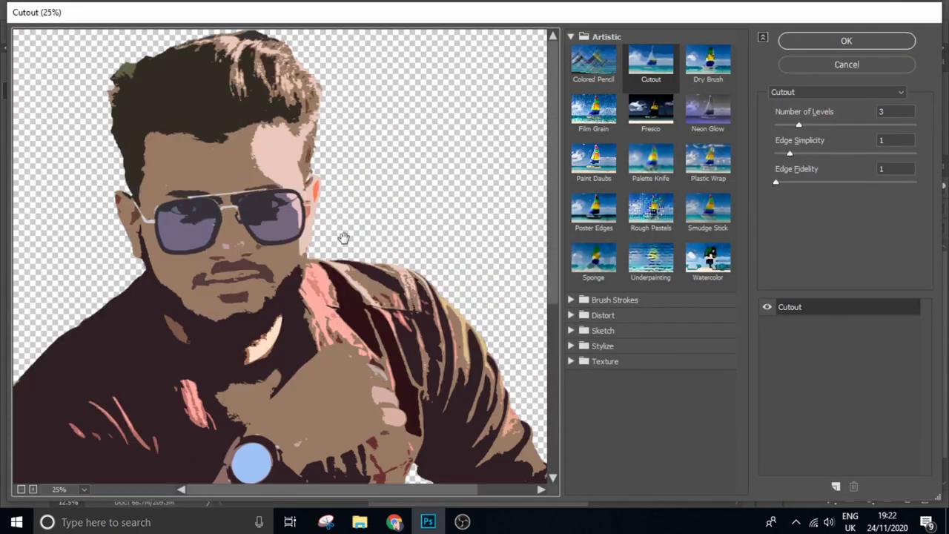
drag(343, 237, 343, 112)
click(593, 208)
click(708, 60)
click(652, 82)
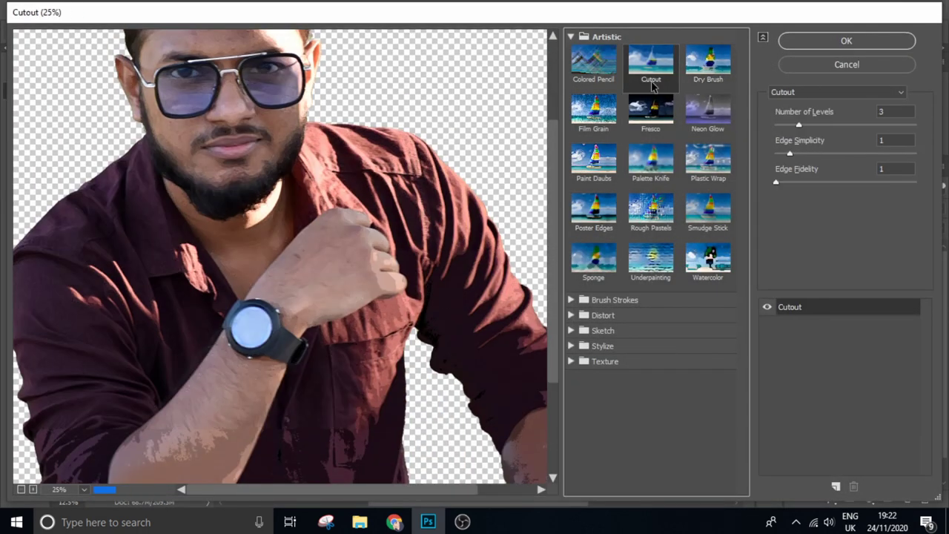
- Set Cutout to 6 levels, edge simplicity 10 and edge fidelity 3
mouse_move(775, 181)
mouse_down()
mouse_move(877, 184)
mouse_move(897, 128)
mouse_move(874, 128)
mouse_up()
click(837, 92)
key(alt)
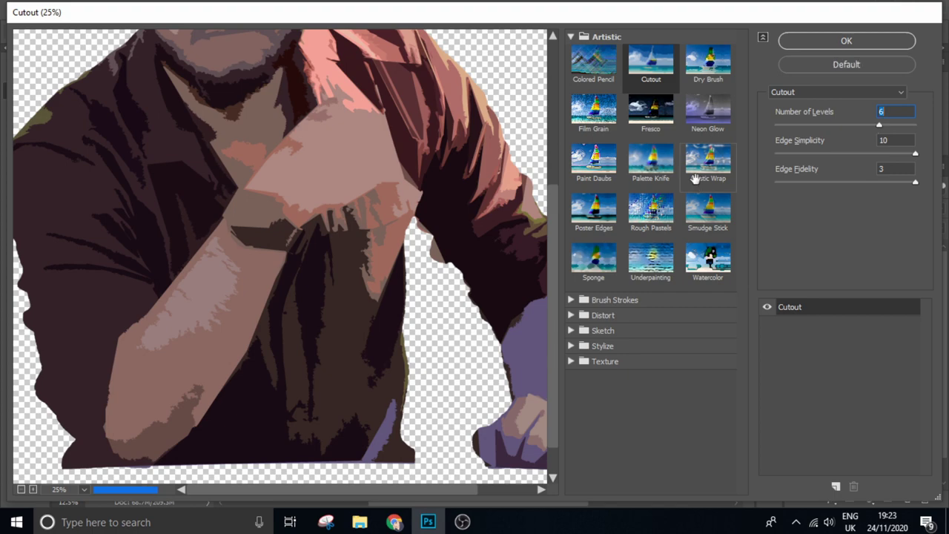
scroll(128, 186, down, 1)
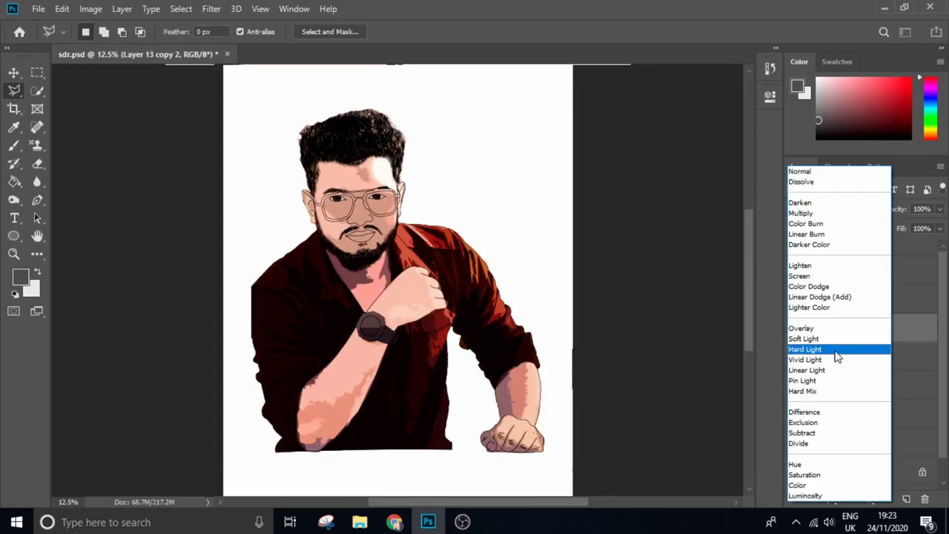
- Try Multiply blending on the shading layer, then switch it to Soft Light
click(835, 354)
click(830, 209)
click(800, 213)
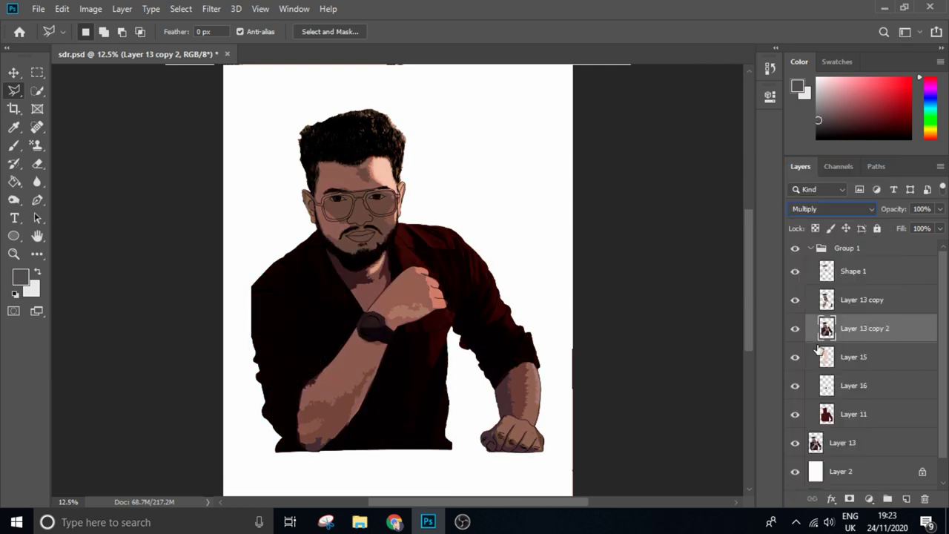
click(794, 327)
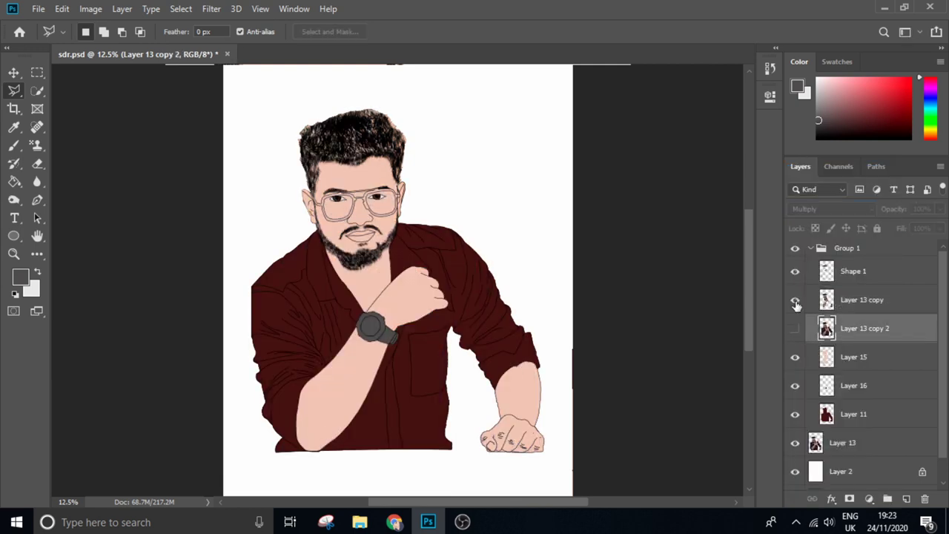
key(ctrl+plus)
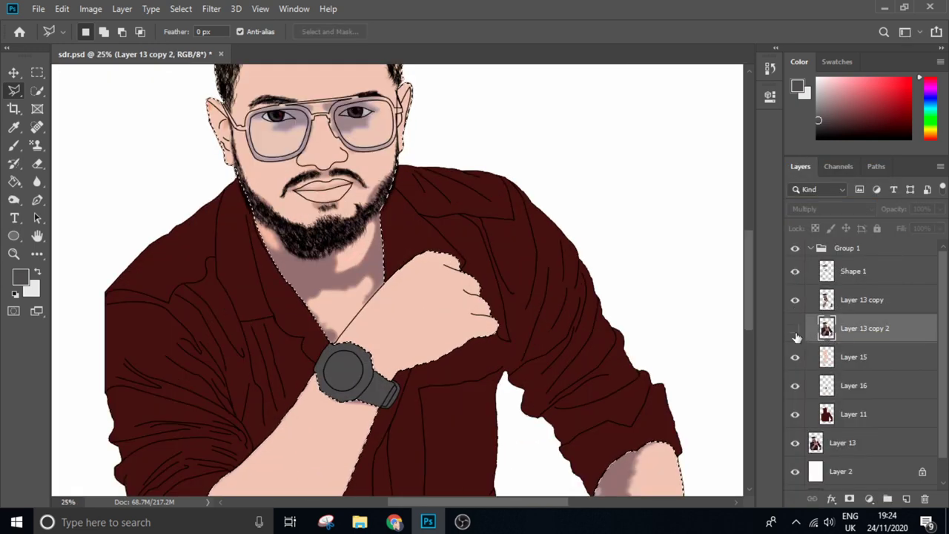
click(794, 328)
click(830, 209)
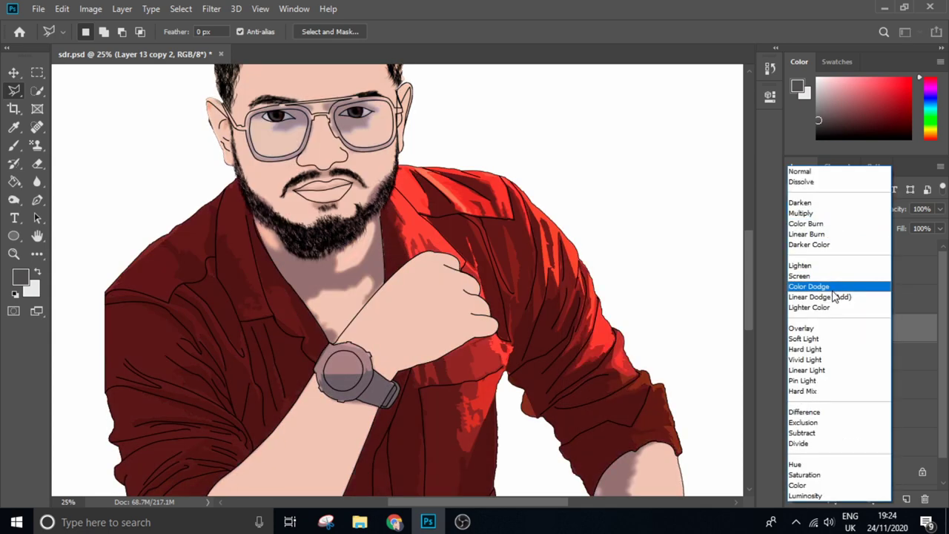
click(829, 341)
key(ctrl+minus)
- Soften the shading layer with a 7.6-pixel Gaussian Blur
click(212, 8)
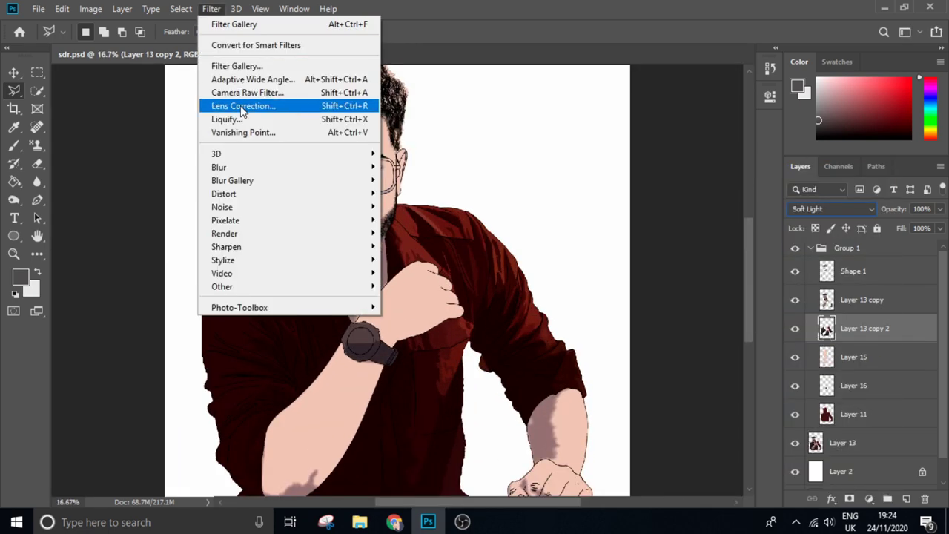
click(415, 220)
drag(665, 327, 657, 330)
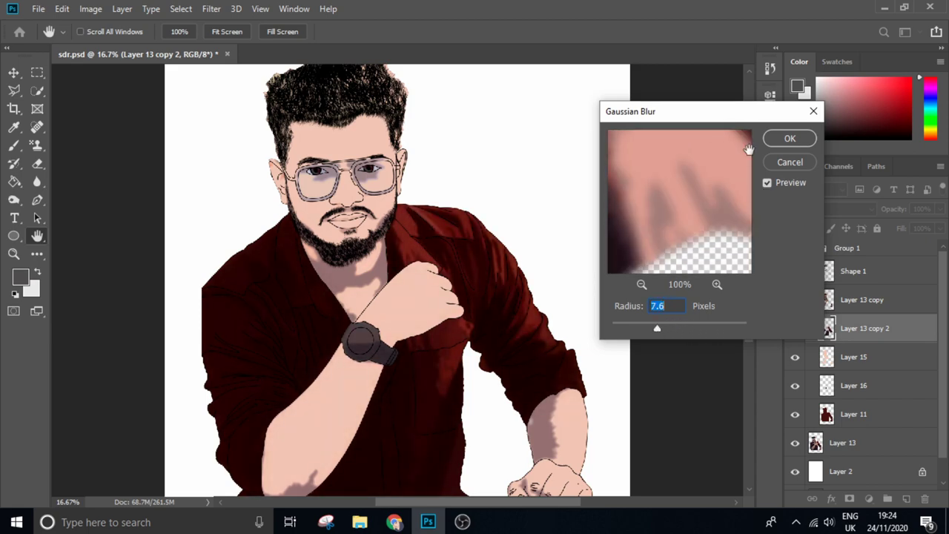
key(Return)
- Reapply the Cutout filter from the Filter Gallery to the shading layer
key(l)
click(211, 8)
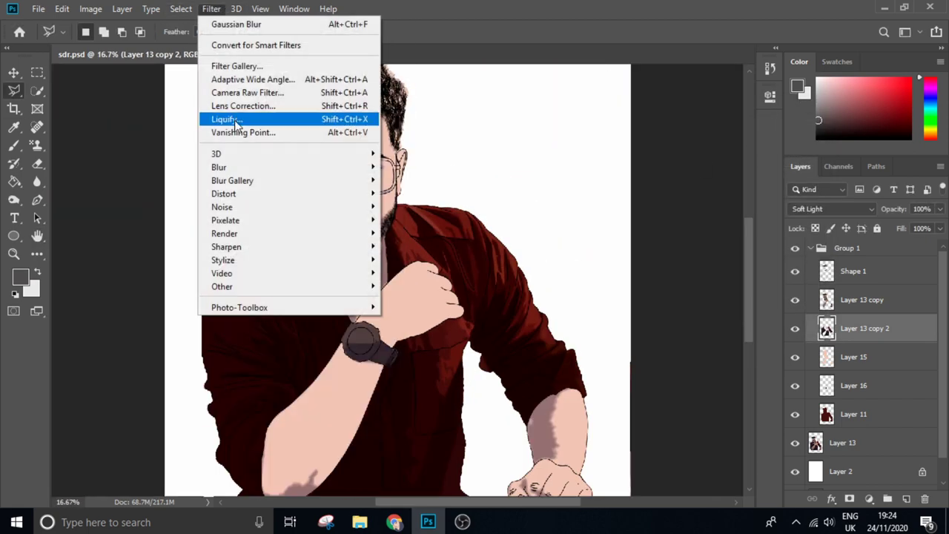
click(236, 66)
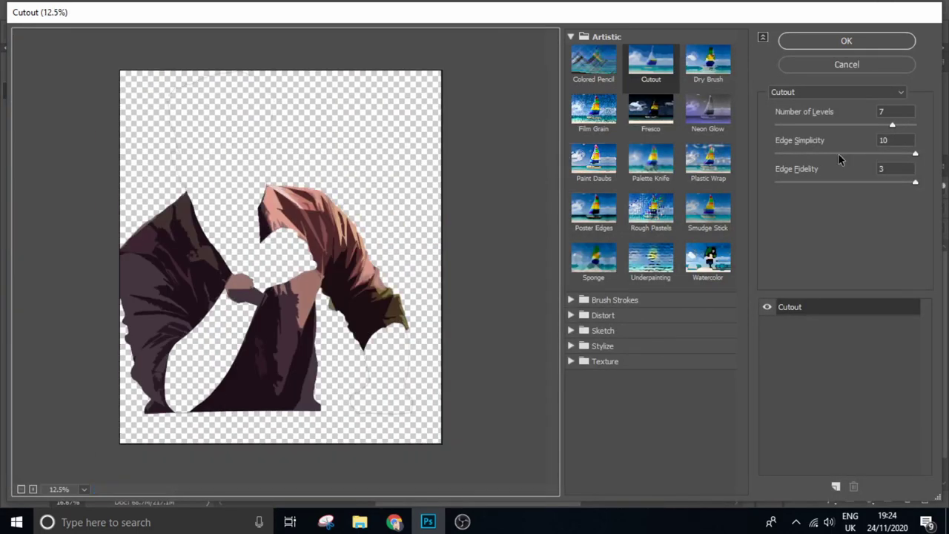
click(867, 46)
- Switch the shading layer's blend mode to Lighten and lower its opacity
click(830, 207)
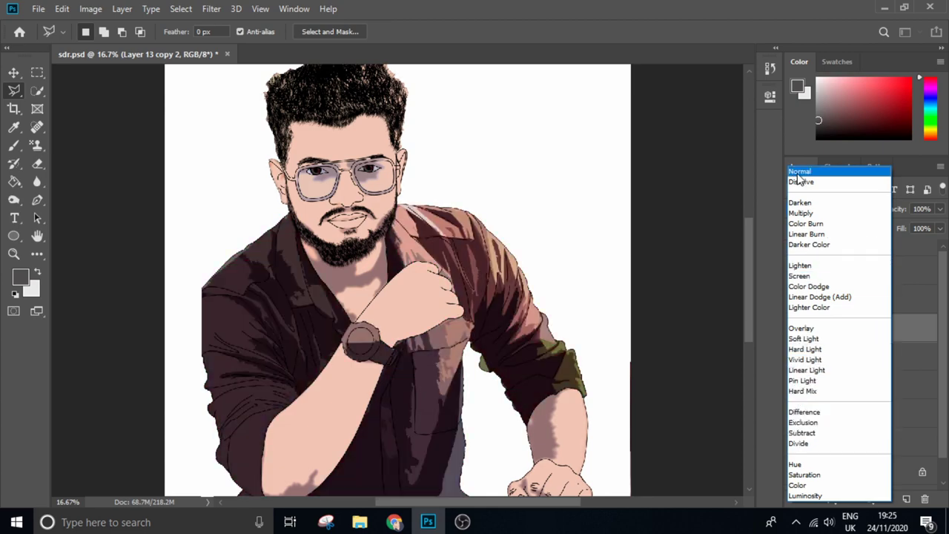
click(799, 265)
drag(893, 209, 868, 213)
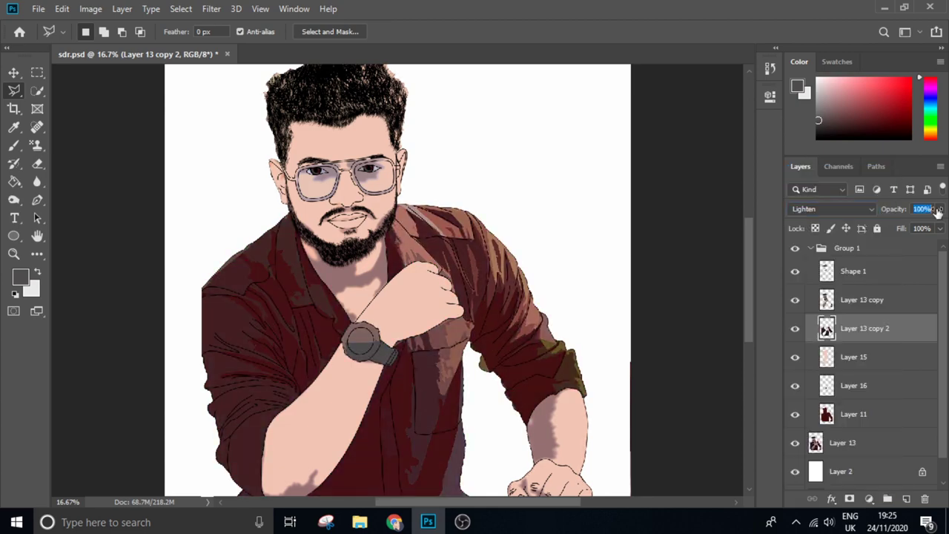
key(ctrl+minus)
key(ctrl+plus)
key(ctrl+minus)
- Apply a Lens Blur with a radius of about 39 to the shading layer
click(212, 8)
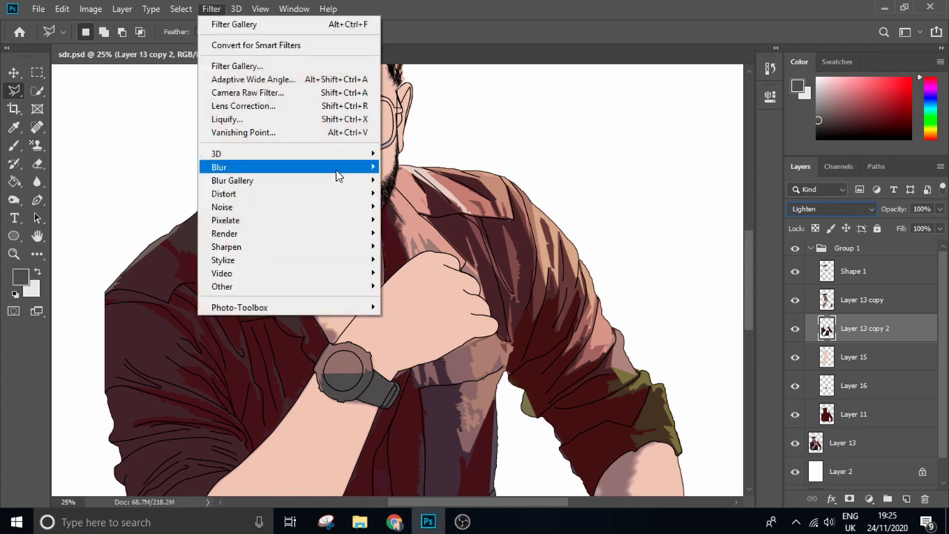
mouse_move(289, 167)
click(411, 233)
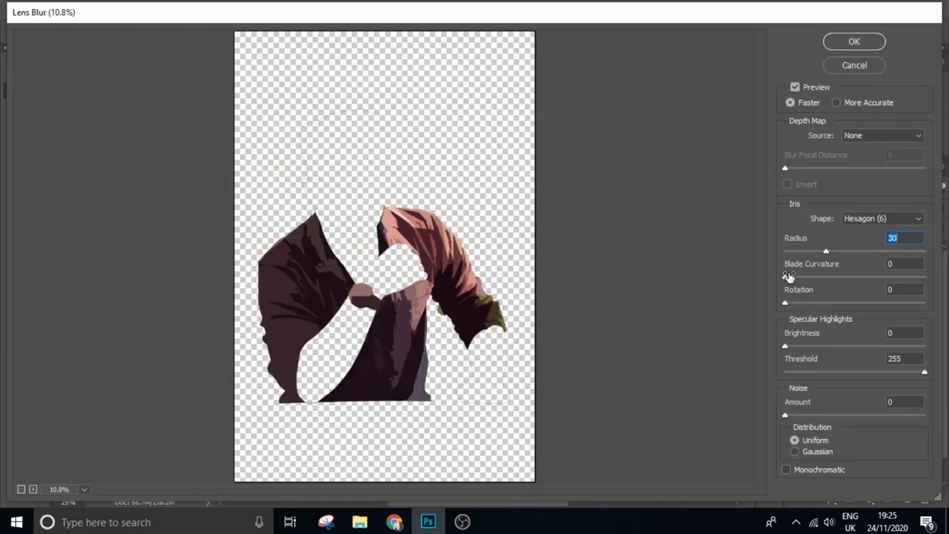
drag(827, 250, 839, 251)
click(854, 41)
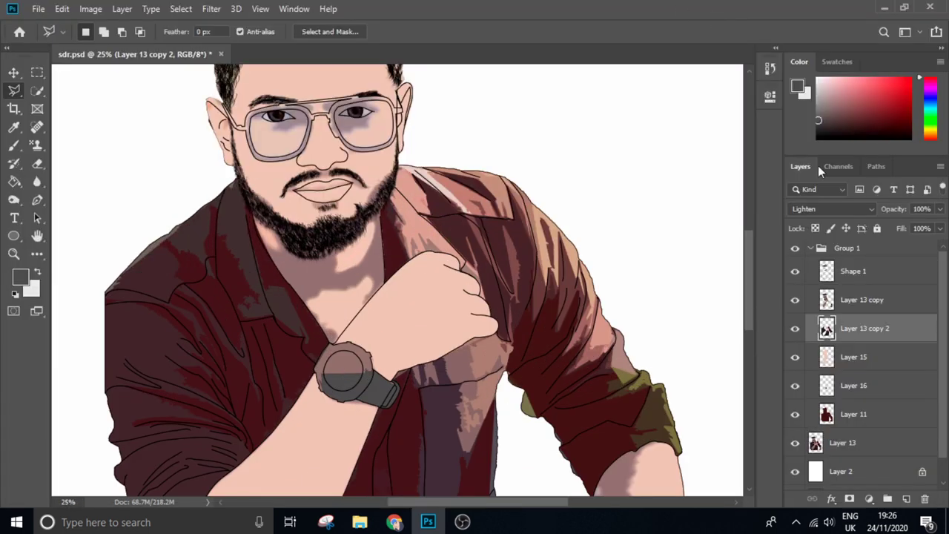
- In the Camera Raw Filter, raise Clarity to +100 and lower Contrast to -68
click(211, 8)
click(269, 122)
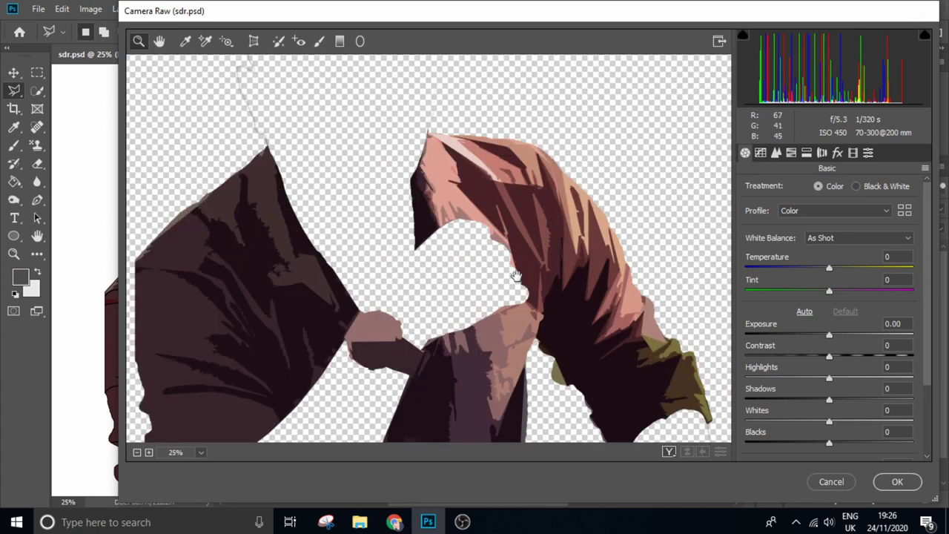
scroll(808, 417, down, 3)
drag(828, 380, 913, 381)
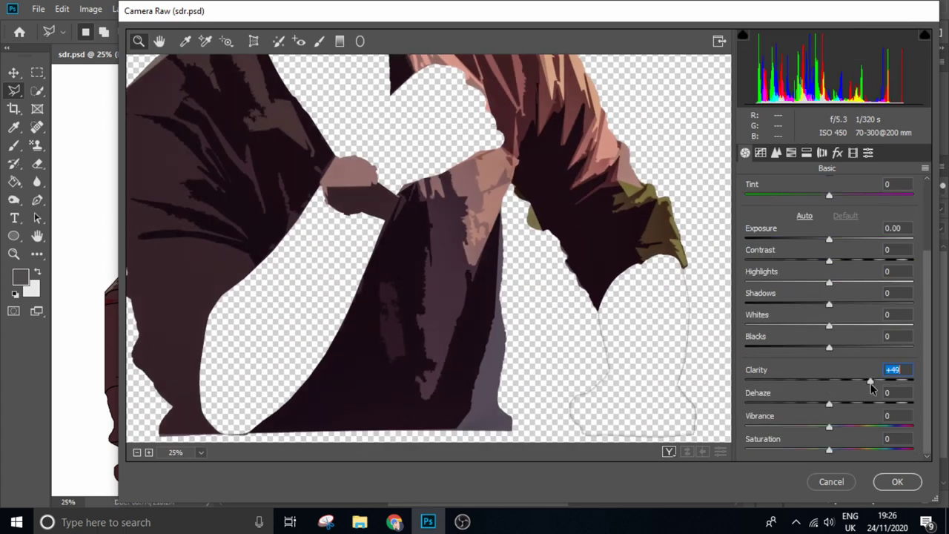
drag(482, 202, 515, 340)
drag(827, 260, 771, 260)
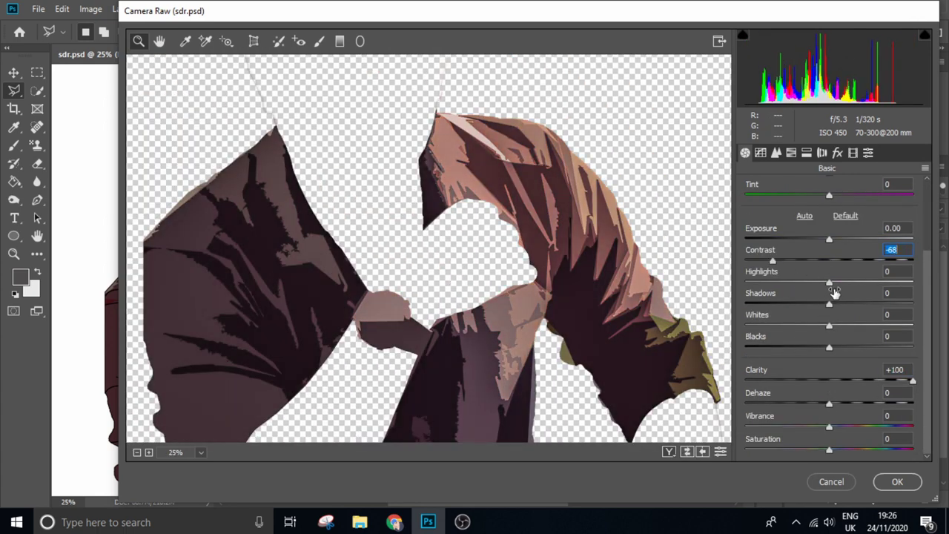
- Set Highlights +8, Whites +22, Blacks +57, lower Vibrance, Saturation +59, slight Dehaze, then apply
drag(829, 282, 836, 282)
mouse_move(829, 324)
mouse_down()
mouse_move(847, 325)
mouse_move(876, 347)
mouse_up()
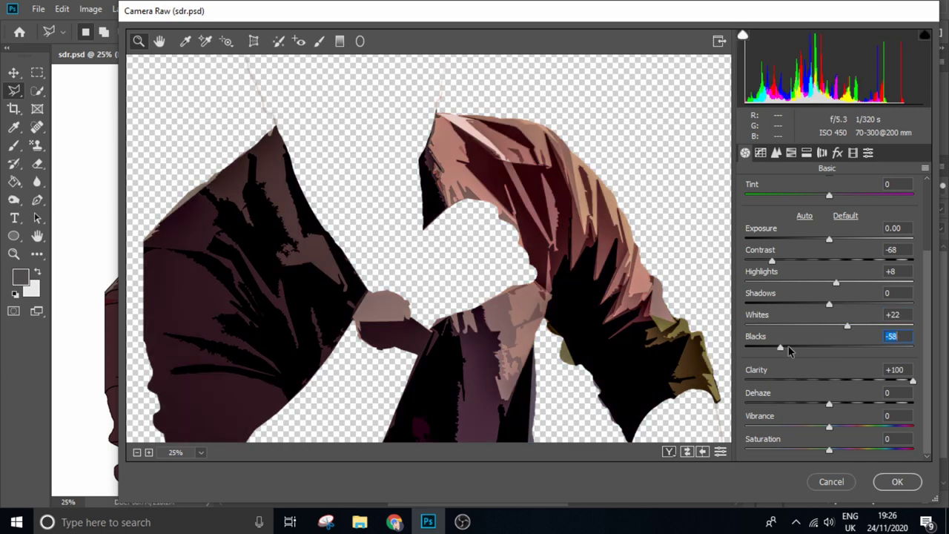
drag(828, 239, 845, 238)
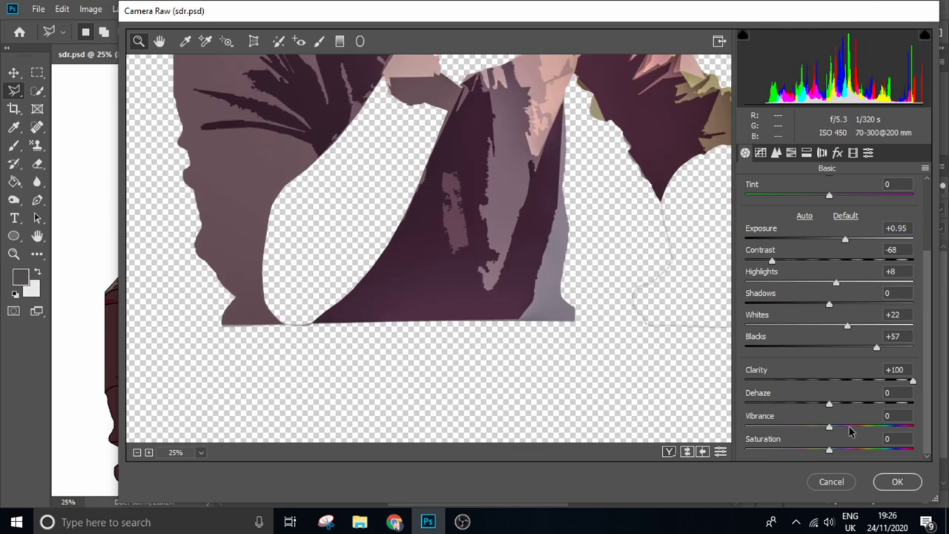
drag(829, 426, 775, 427)
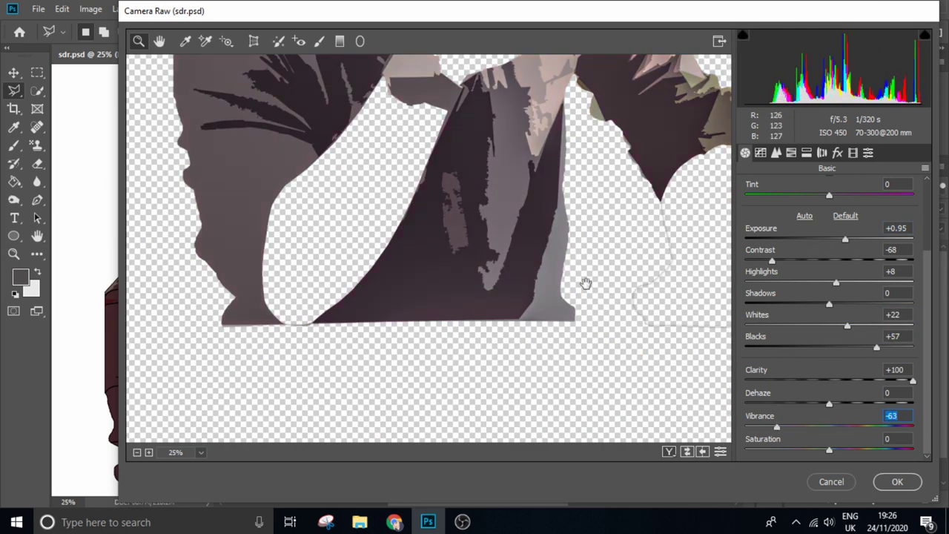
drag(828, 449, 878, 450)
drag(828, 404, 848, 404)
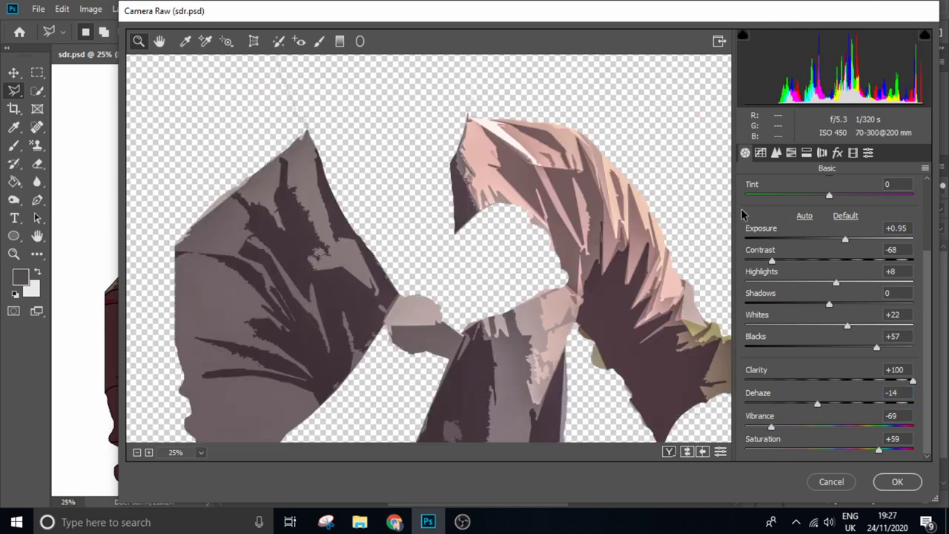
click(776, 152)
click(883, 478)
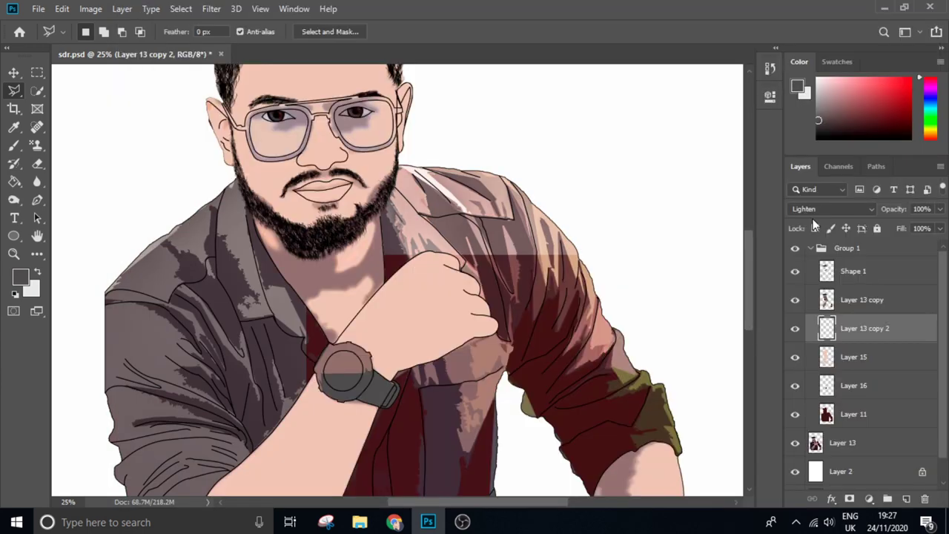
click(822, 208)
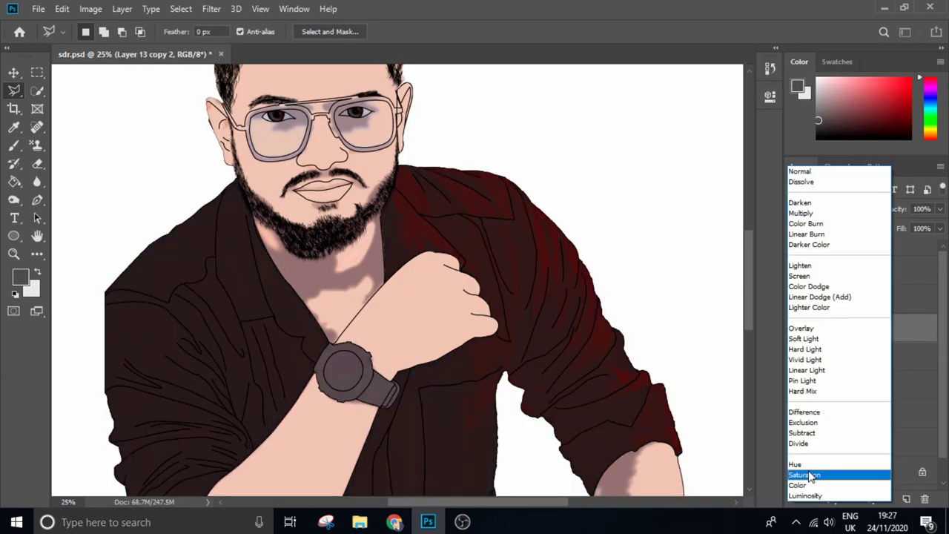
- Return the shading layer to Multiply and brighten it with a Curves adjustment
click(800, 212)
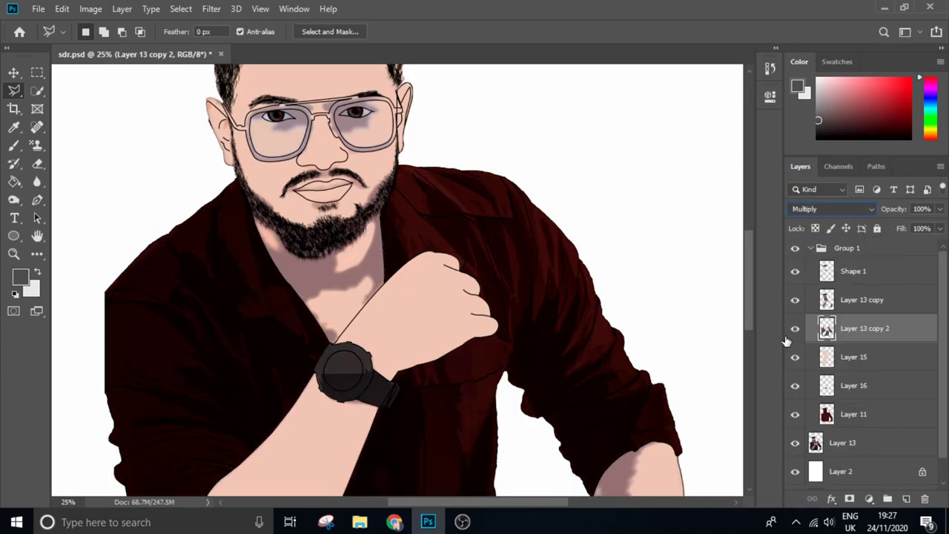
key(ctrl+m)
drag(692, 241, 663, 203)
drag(900, 92, 743, 102)
key(Return)
- Soften the shading on Layer 13 copy 2 with a 7.6 px Gaussian blur
key(l)
scroll(474, 281, down, 3)
scroll(582, 356, up, 3)
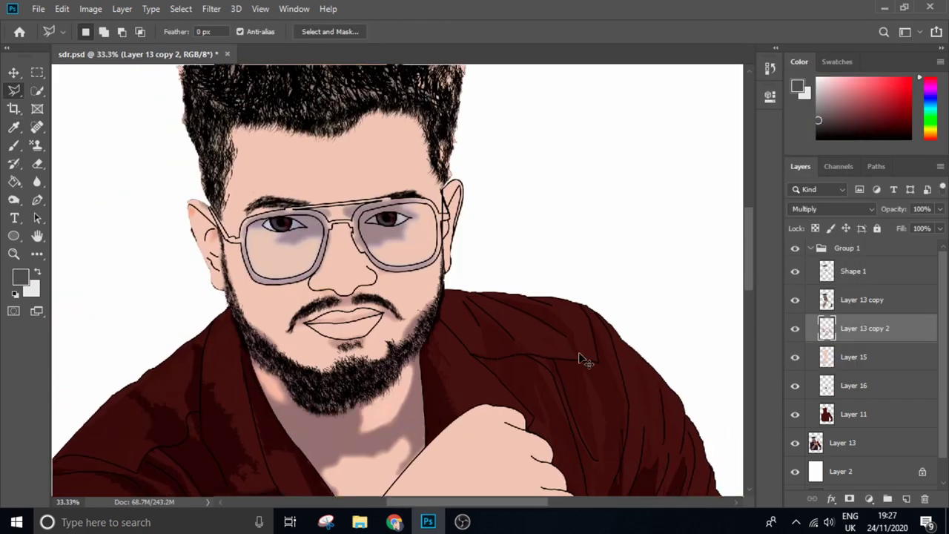
scroll(423, 371, up, 2)
scroll(395, 184, down, 3)
scroll(395, 183, up, 3)
scroll(388, 377, down, 2)
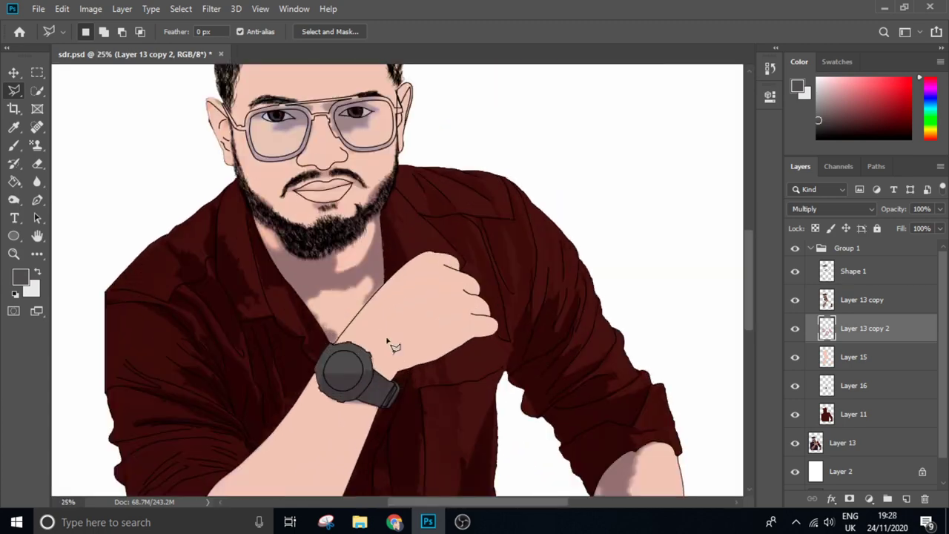
scroll(388, 343, up, 3)
scroll(383, 371, down, 3)
key(ctrl+m)
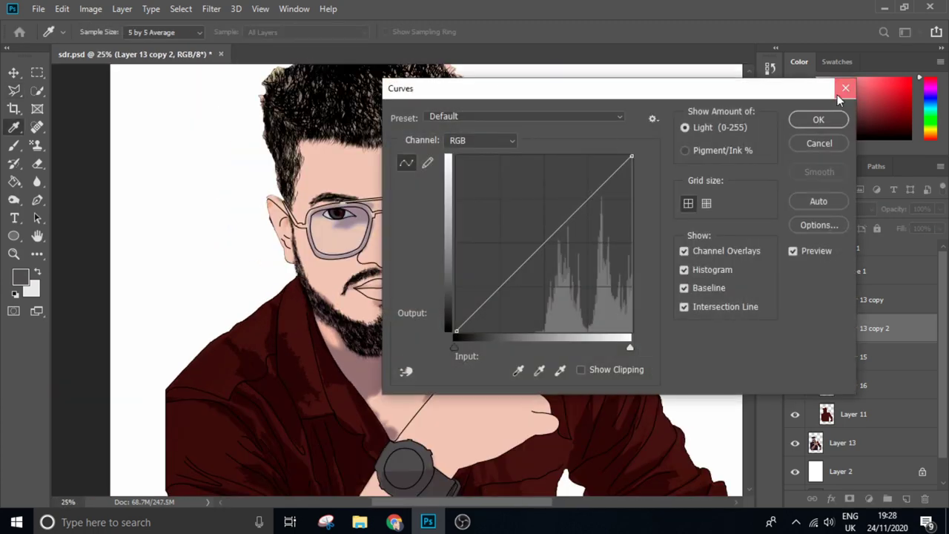
key(Escape)
click(210, 9)
click(419, 218)
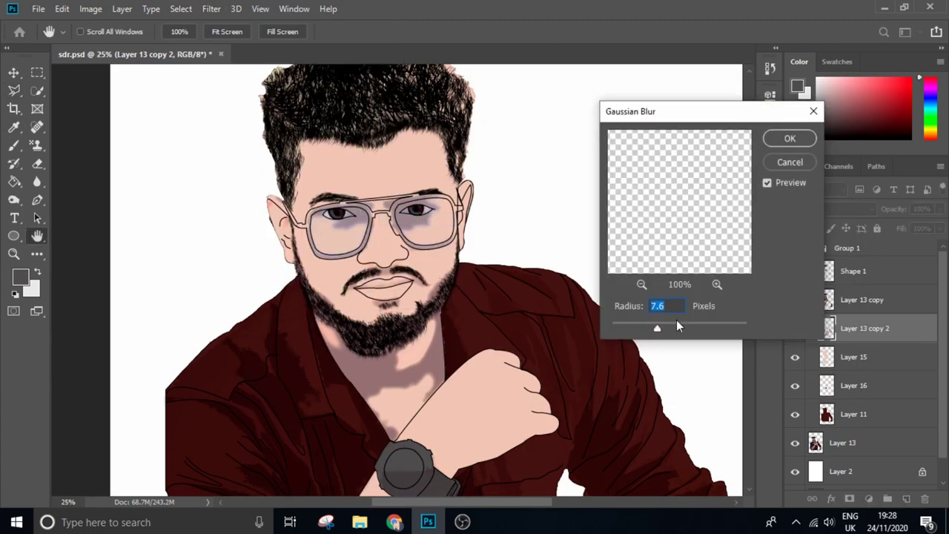
key(Return)
- Zoom out over the whole portrait and collapse Group 1
key(l)
key(ctrl+minus)
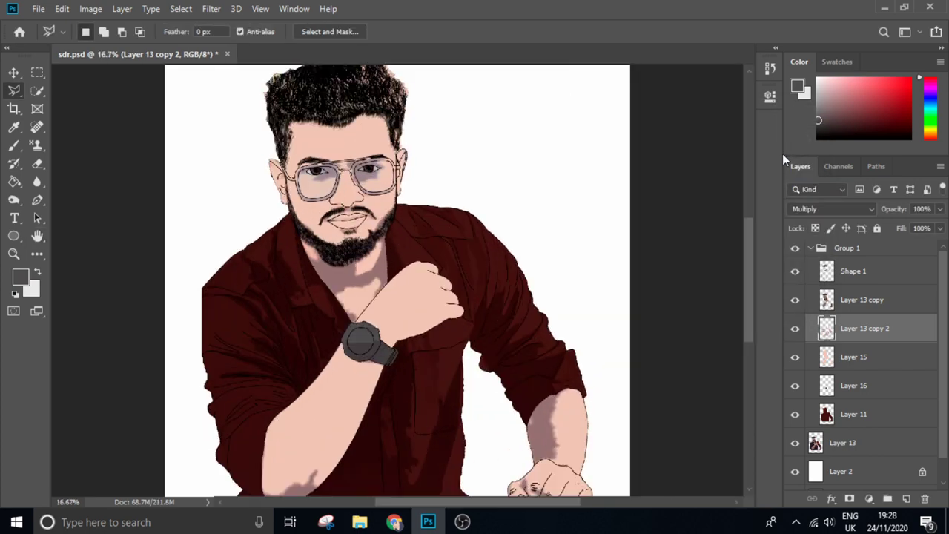
key(ctrl+minus)
click(808, 250)
click(810, 248)
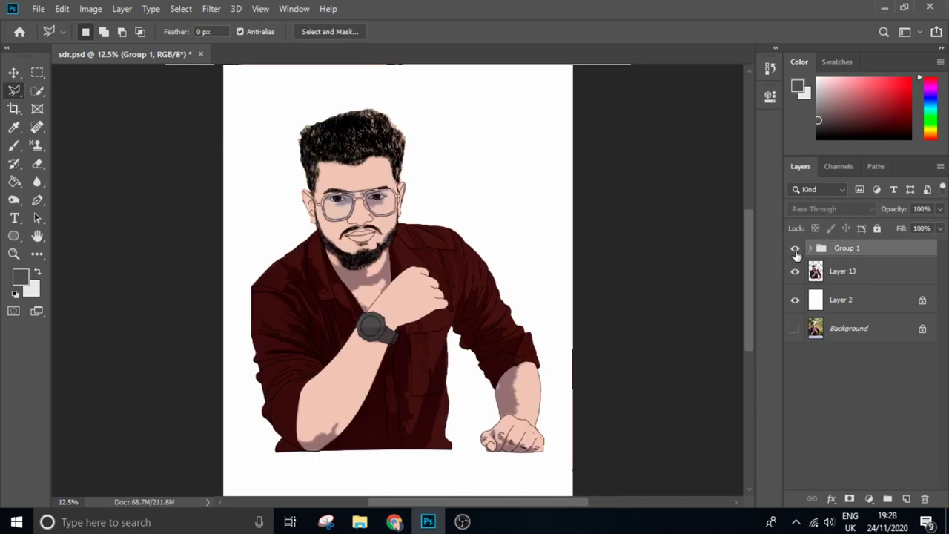
key(ctrl+plus)
key(ctrl+plus)
scroll(305, 231, up, 2)
scroll(362, 381, down, 4)
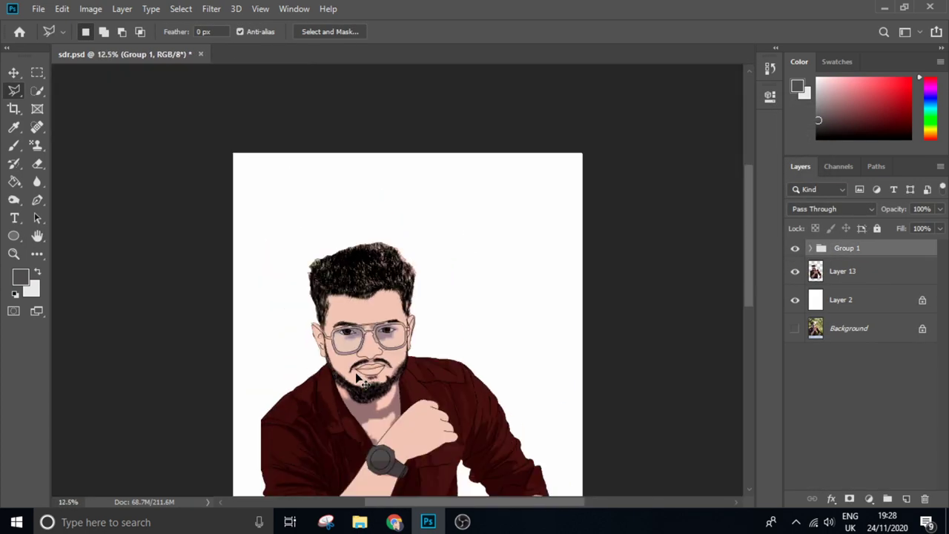
scroll(361, 381, up, 2)
- Toggle Group 1's visibility to compare, then expand it and select Layer 16
click(795, 248)
click(794, 249)
scroll(415, 265, down, 1)
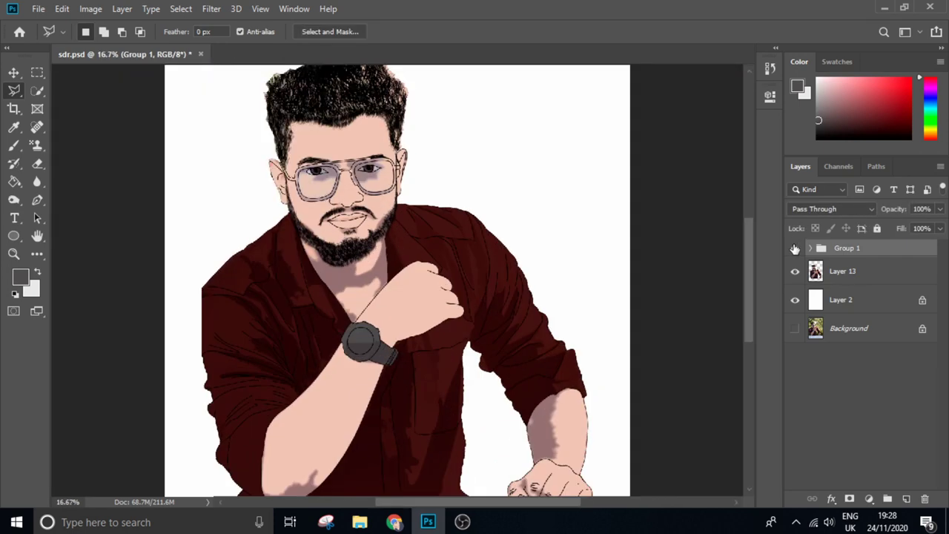
scroll(416, 265, up, 1)
click(810, 248)
click(801, 387)
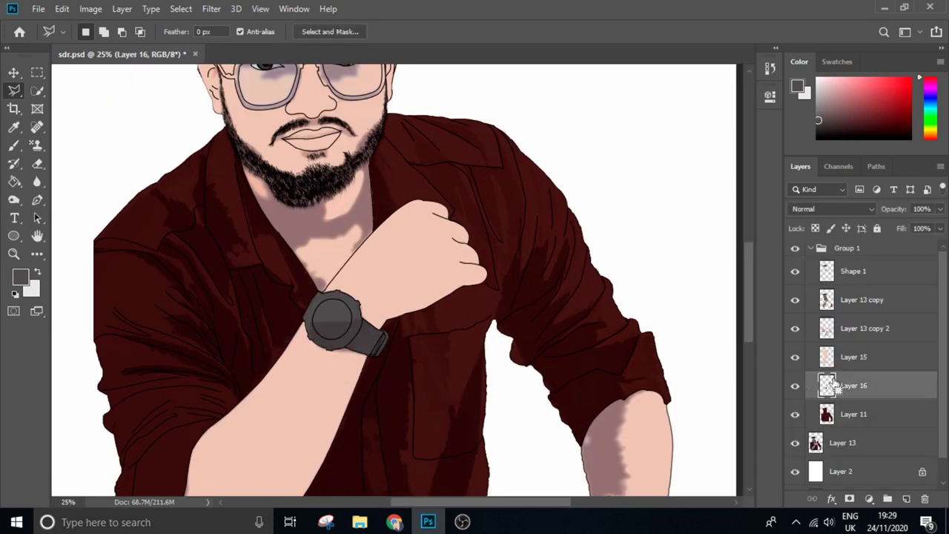
scroll(333, 319, up, 3)
- Set the foreground colour to mid grey #9e9e9e
key(i)
click(20, 277)
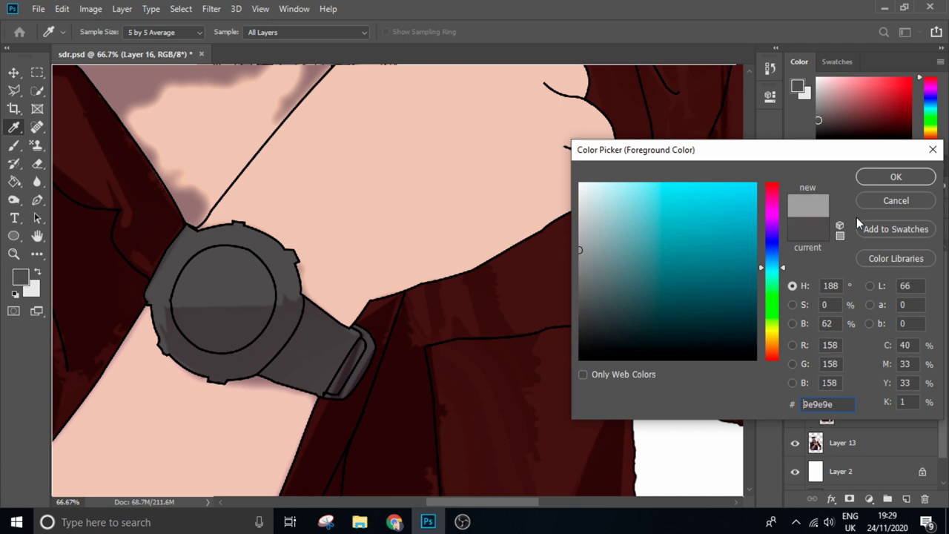
key(Return)
key(b)
key(ctrl+plus)
key(ctrl+plus)
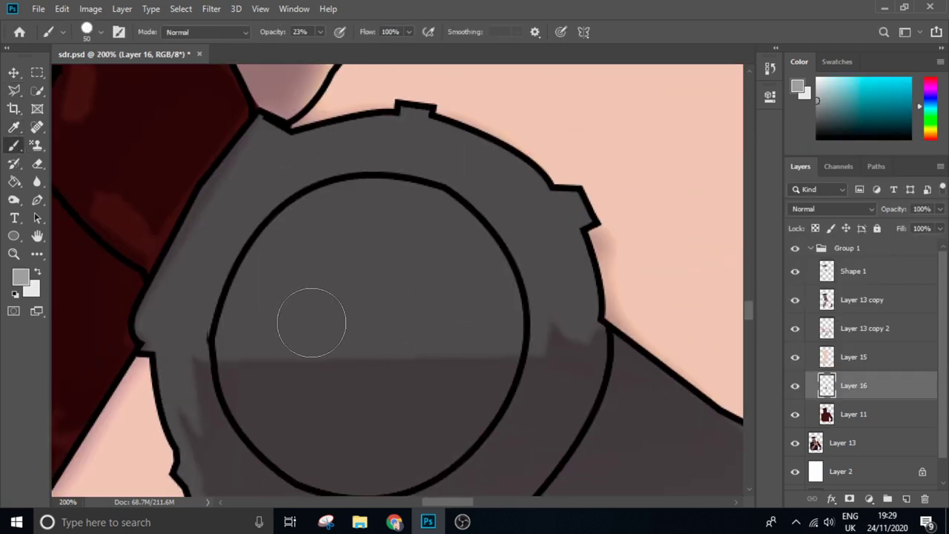
- Brush light grey around the watch face interior on Layer 16 with a smaller brush
mouse_move(312, 322)
mouse_down()
mouse_move(304, 259)
mouse_move(462, 254)
mouse_move(451, 408)
mouse_move(252, 393)
mouse_move(269, 255)
mouse_up()
key(ctrl+z)
key(ctrl+z)
key(ctrl+z)
key(ctrl+shift+z)
key(ctrl+shift+z)
key(ctrl+z)
key(ctrl+z)
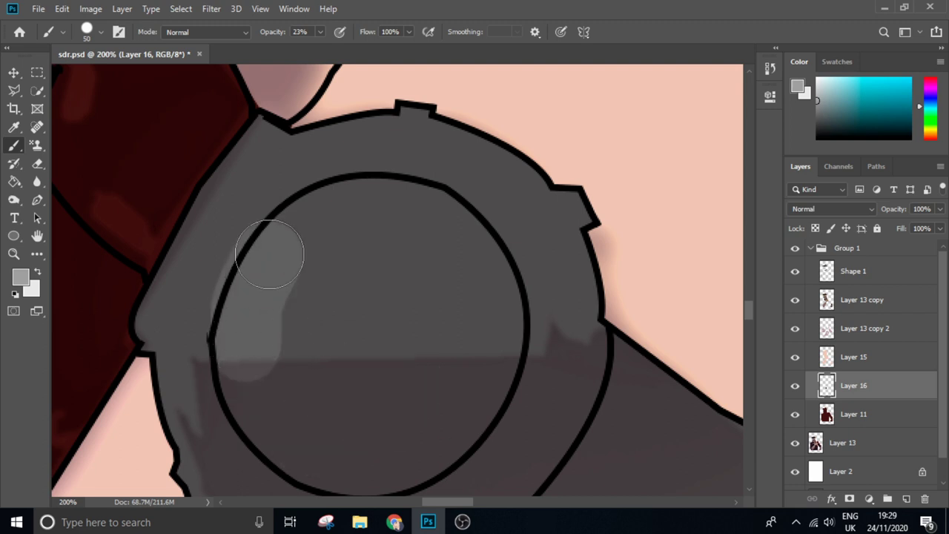
key(ctrl+z)
key(bracketleft)
mouse_move(391, 225)
mouse_down()
mouse_move(341, 197)
mouse_move(233, 348)
mouse_move(319, 434)
mouse_move(472, 399)
mouse_move(297, 240)
mouse_move(381, 341)
mouse_up()
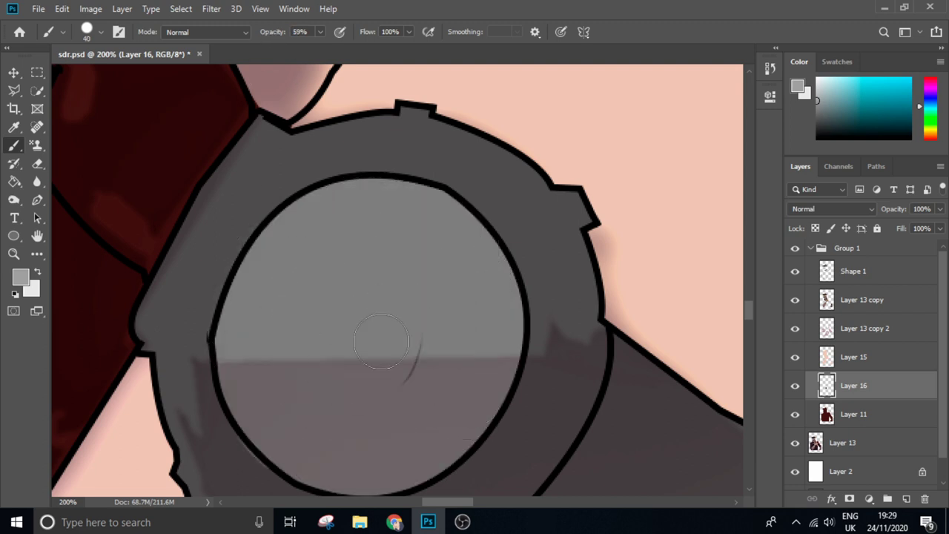
scroll(407, 387, down, 3)
scroll(406, 387, down, 2)
scroll(319, 148, up, 3)
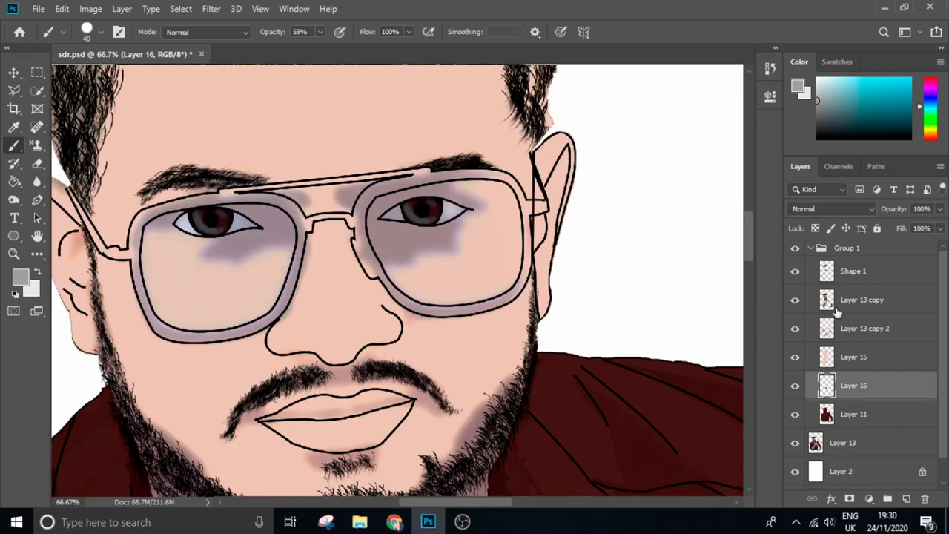
- Hide the glasses shading layer, Layer 13 copy
click(859, 299)
click(795, 299)
click(794, 299)
click(794, 300)
scroll(261, 249, up, 3)
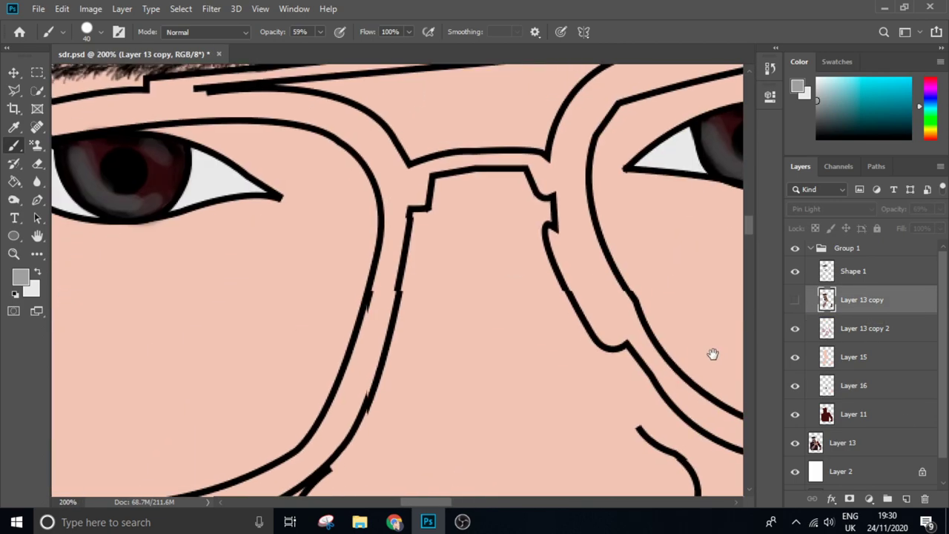
scroll(226, 402, up, 2)
- Select Layer 13 copy 2 and add a new empty Layer 17 above it
key(l)
click(864, 327)
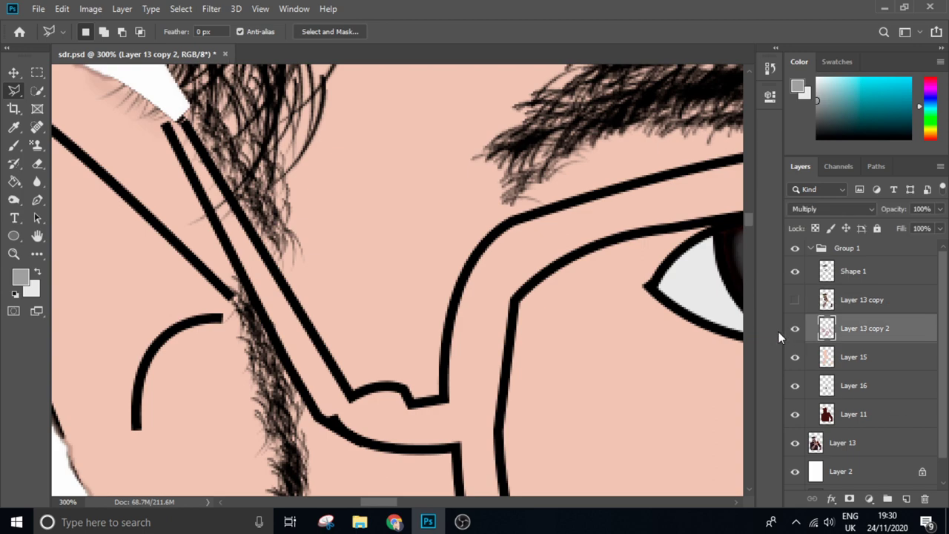
scroll(737, 311, down, 2)
scroll(737, 312, down, 1)
key(ctrl+plus)
key(ctrl+plus)
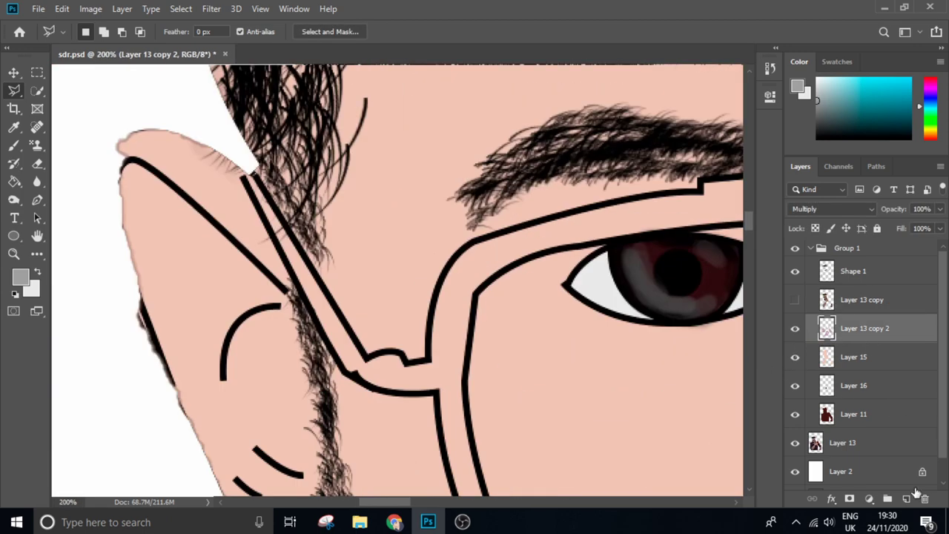
click(906, 498)
- Start a Polygonal Lasso selection along the glasses frame beneath the eyebrow
key(ctrl+plus)
key(ctrl+plus)
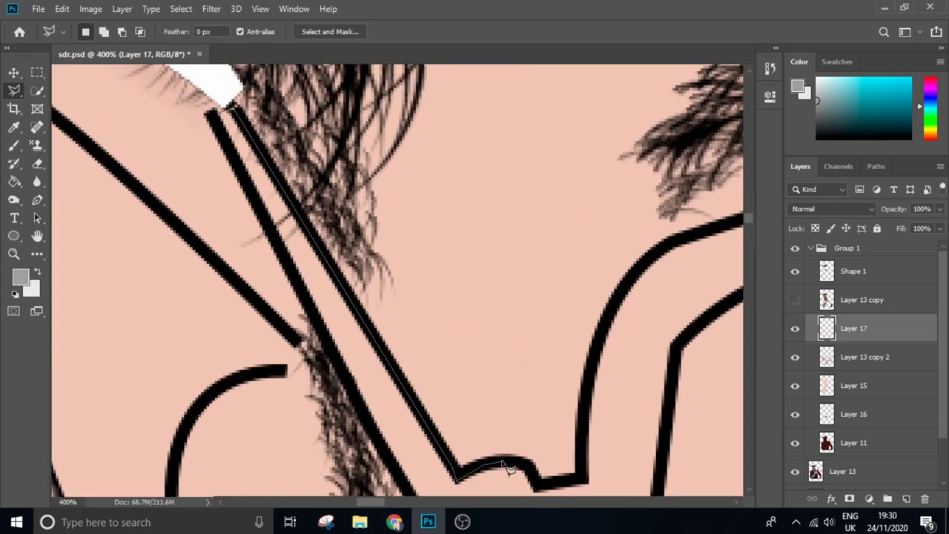
drag(591, 349, 402, 402)
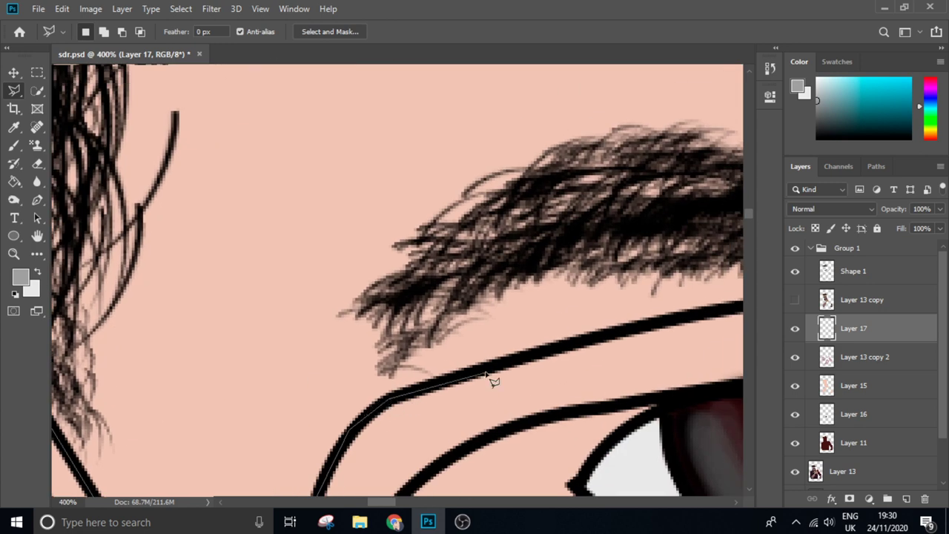
drag(491, 377, 201, 479)
drag(519, 415, 388, 409)
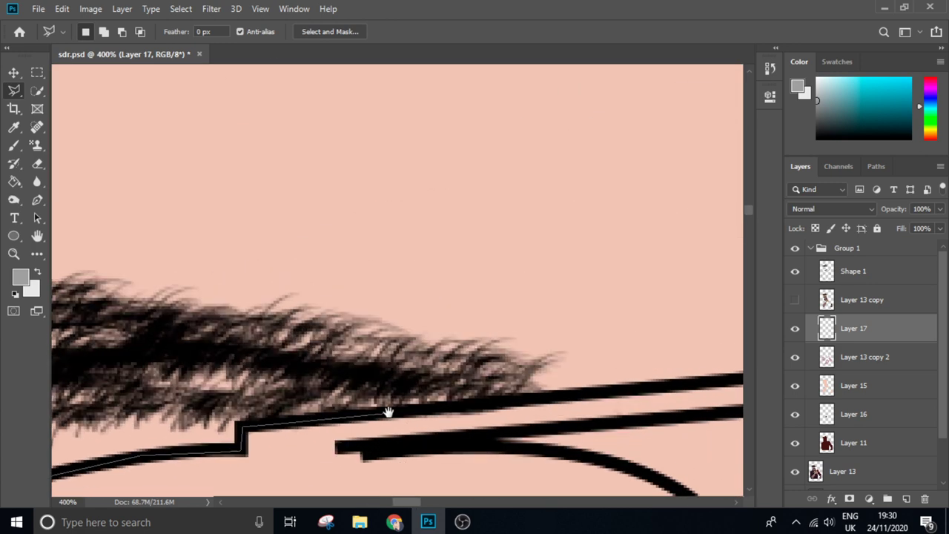
drag(586, 392, 382, 304)
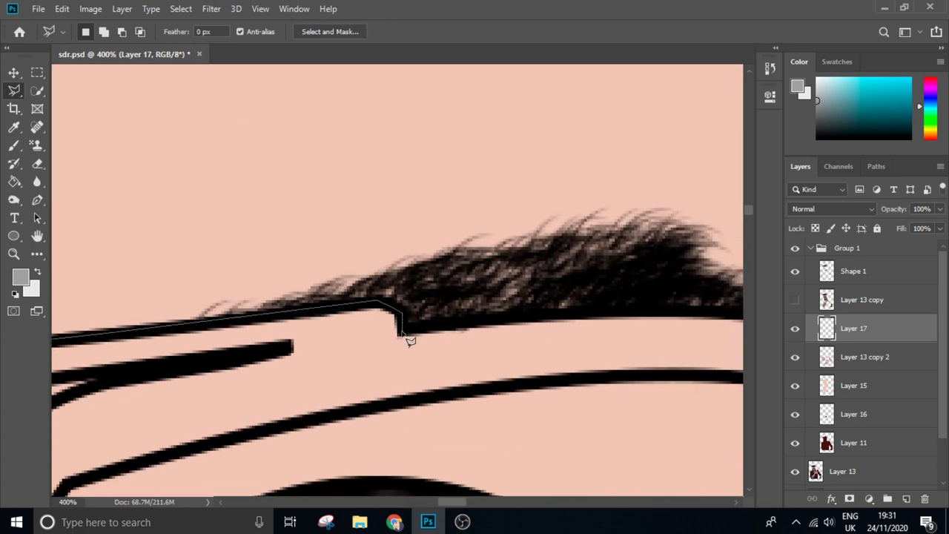
drag(410, 341, 272, 317)
drag(478, 337, 426, 236)
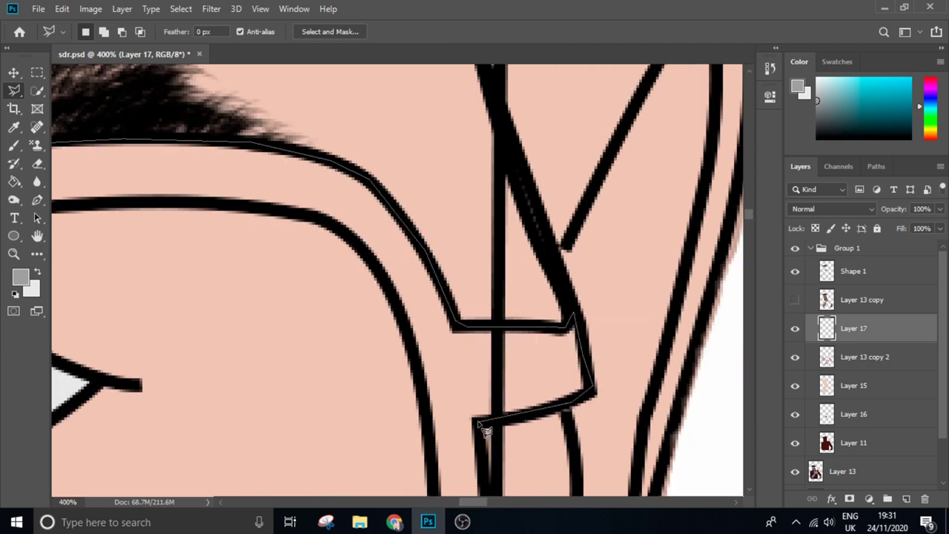
mouse_move(480, 428)
mouse_down()
mouse_move(438, 318)
mouse_move(434, 249)
mouse_move(502, 116)
mouse_up()
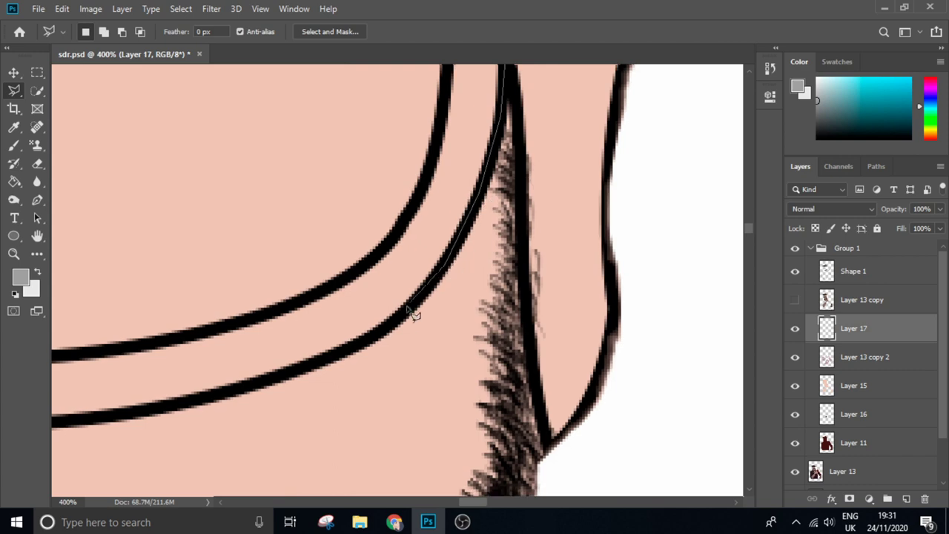
- Continue tracing the frame outline past the eye, scrolling the view along
scroll(657, 275, left, 3)
scroll(319, 330, left, 2)
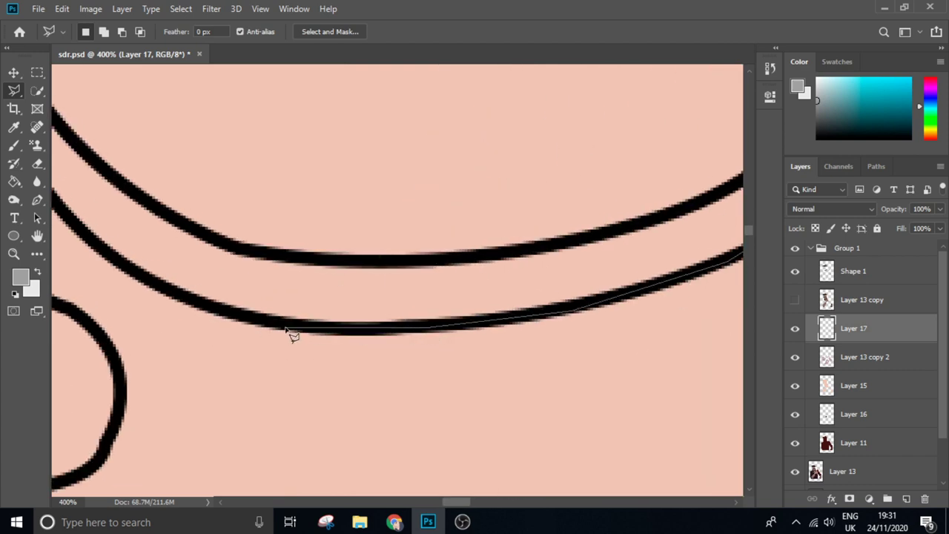
scroll(293, 335, up, 3)
scroll(318, 342, left, 3)
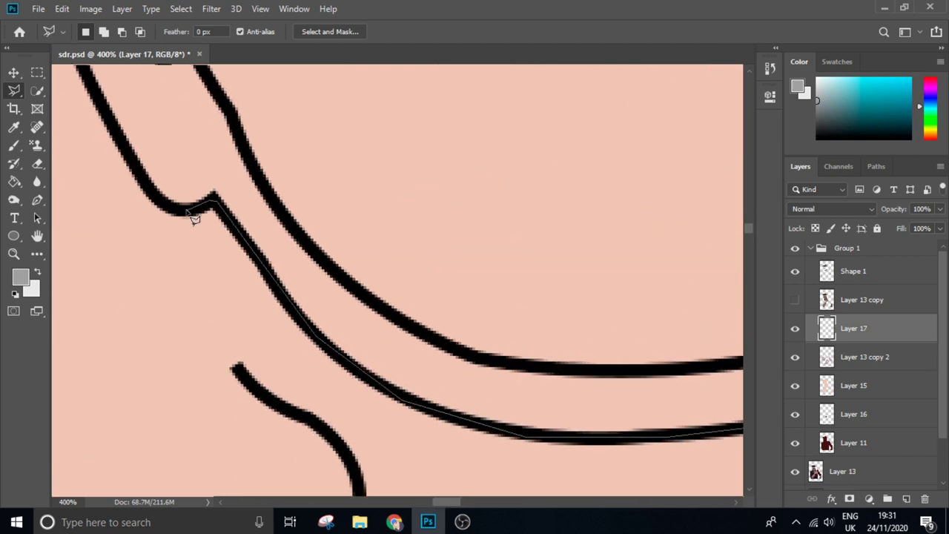
scroll(192, 218, up, 3)
scroll(193, 217, left, 2)
drag(232, 349, 181, 196)
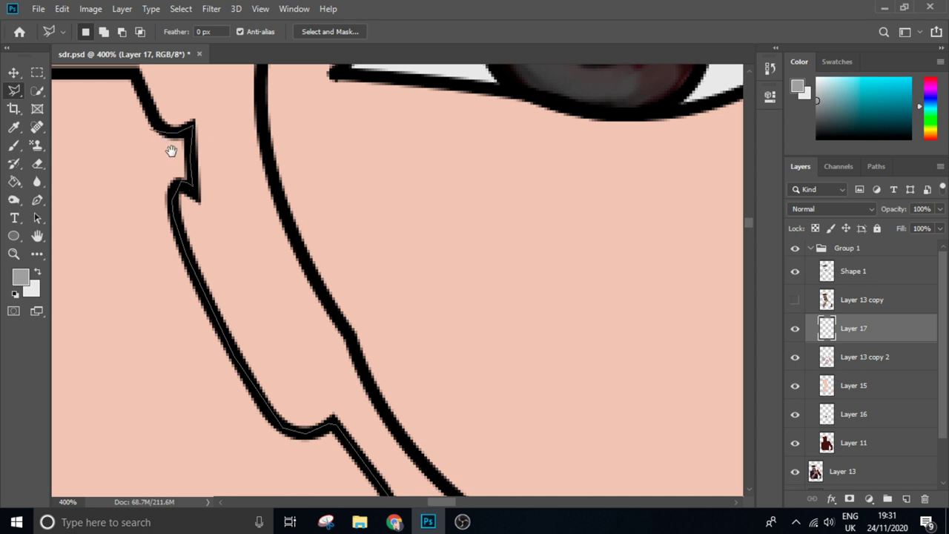
drag(171, 151, 214, 222)
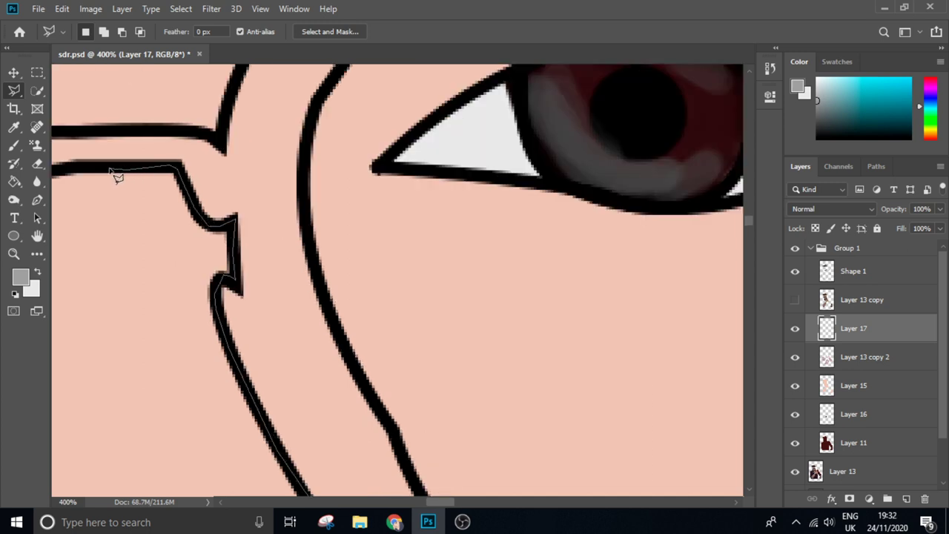
scroll(298, 208, left, 3)
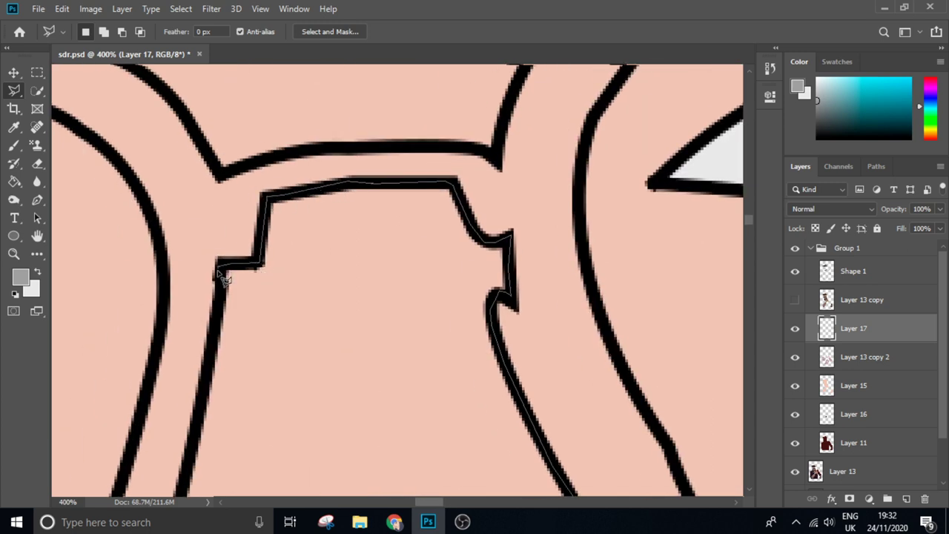
scroll(244, 248, down, 2)
scroll(243, 248, left, 1)
drag(223, 278, 251, 324)
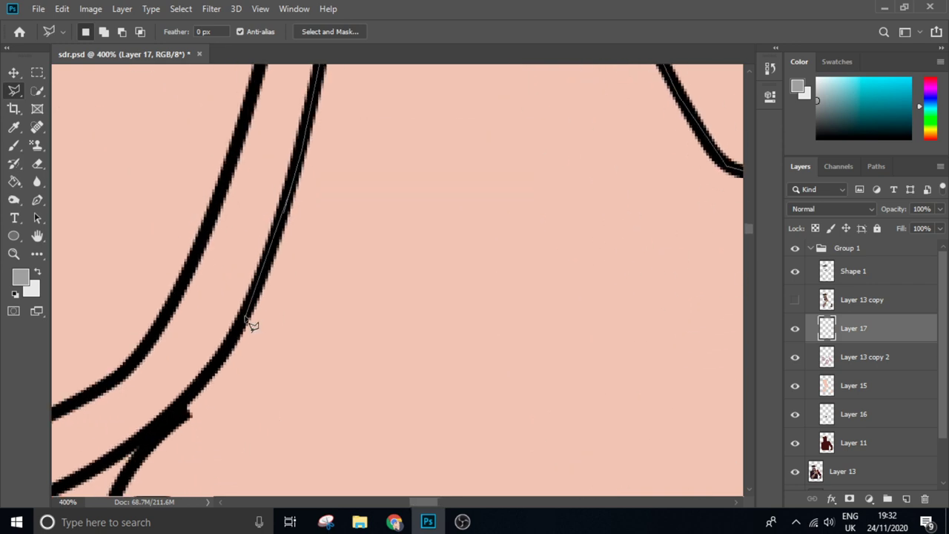
scroll(215, 369, down, 2)
scroll(237, 341, left, 1)
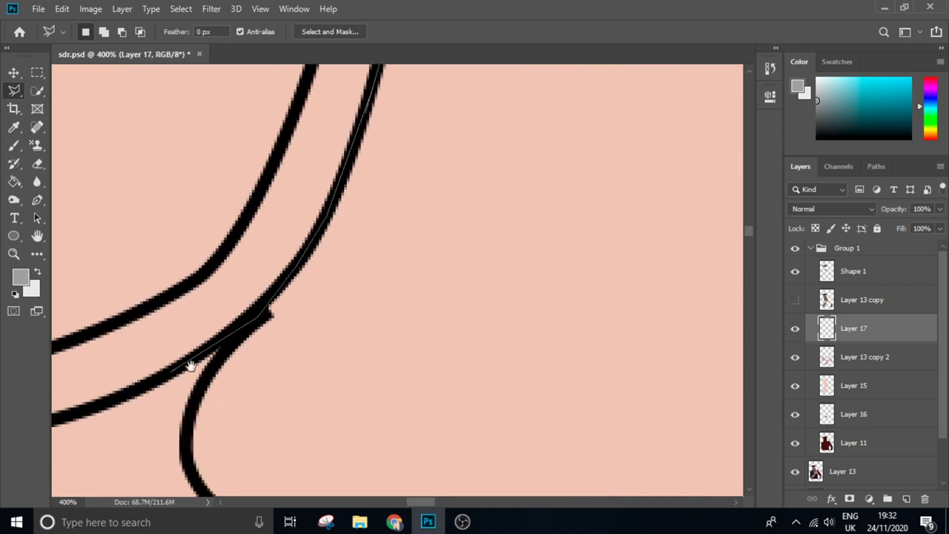
scroll(190, 366, down, 2)
scroll(191, 366, left, 2)
scroll(495, 326, left, 2)
scroll(200, 339, left, 2)
scroll(200, 339, up, 1)
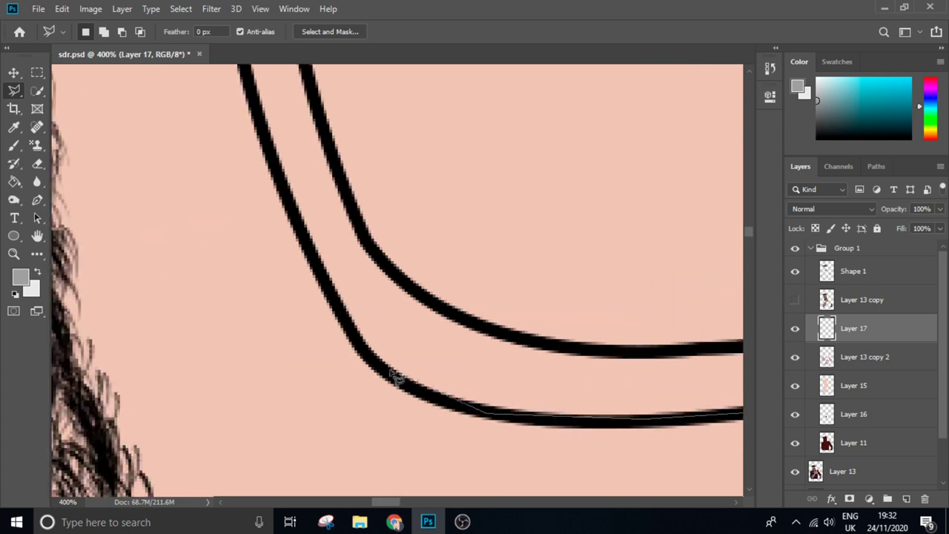
scroll(329, 286, up, 2)
scroll(358, 337, left, 1)
scroll(313, 129, up, 3)
scroll(342, 367, left, 1)
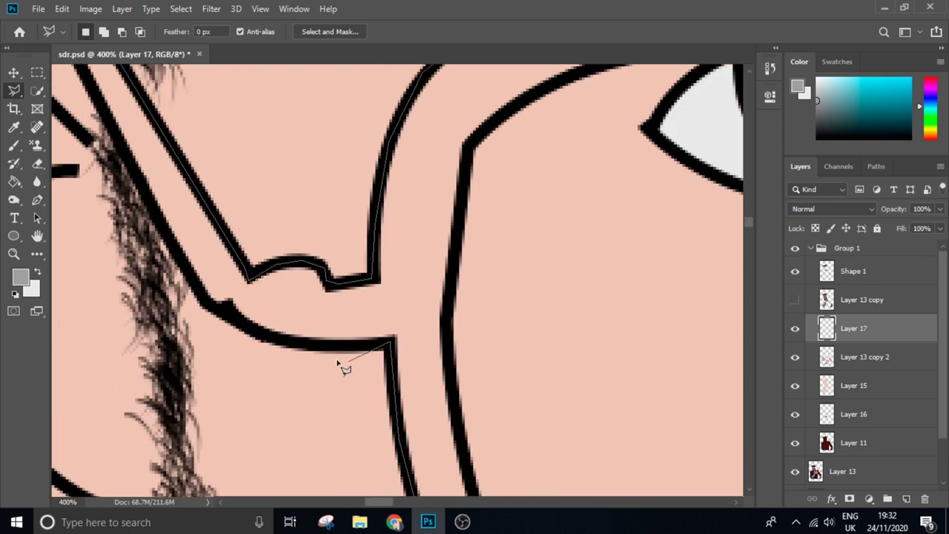
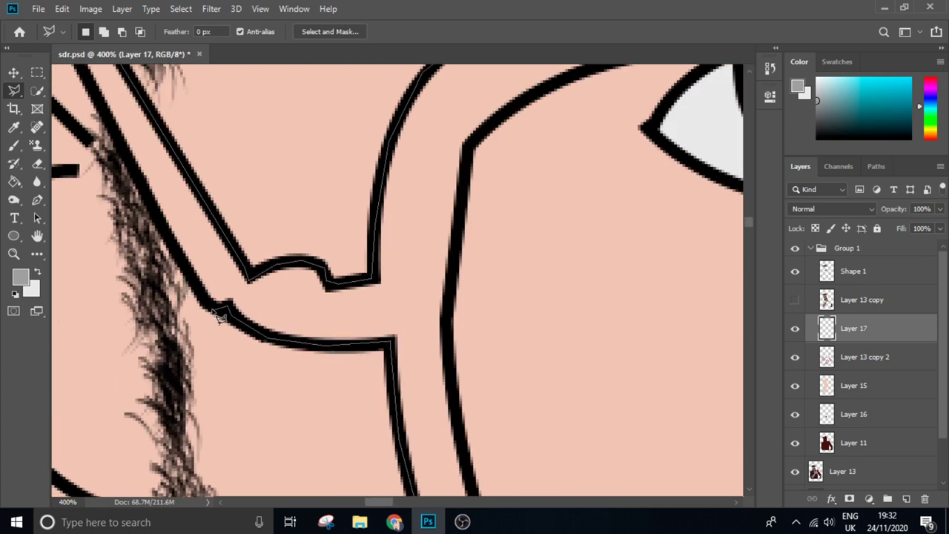
- Close the lasso selection around the glasses and fill it with a near-black colour
mouse_move(220, 315)
mouse_down()
mouse_move(328, 338)
mouse_move(391, 424)
mouse_up()
click(295, 221)
key(ctrl+minus)
key(ctrl+minus)
key(ctrl+minus)
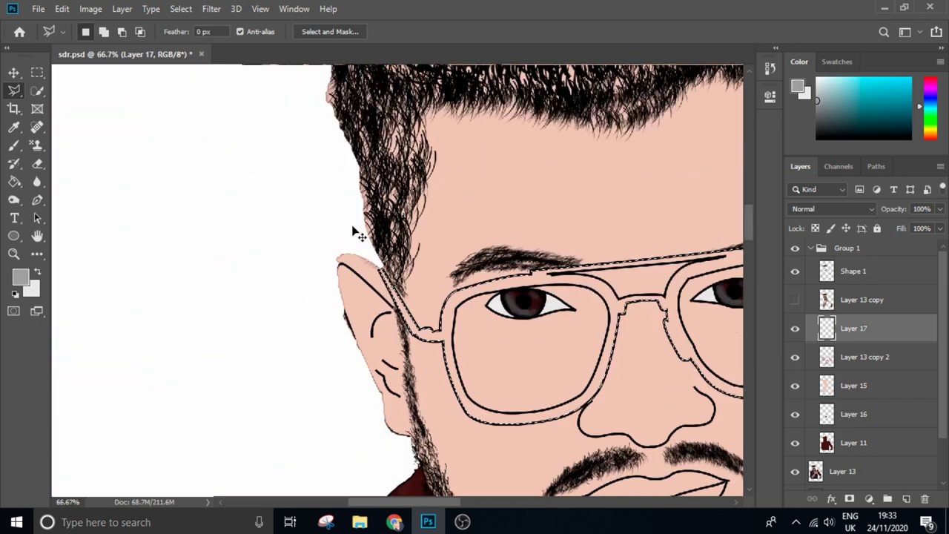
key(ctrl+minus)
click(20, 277)
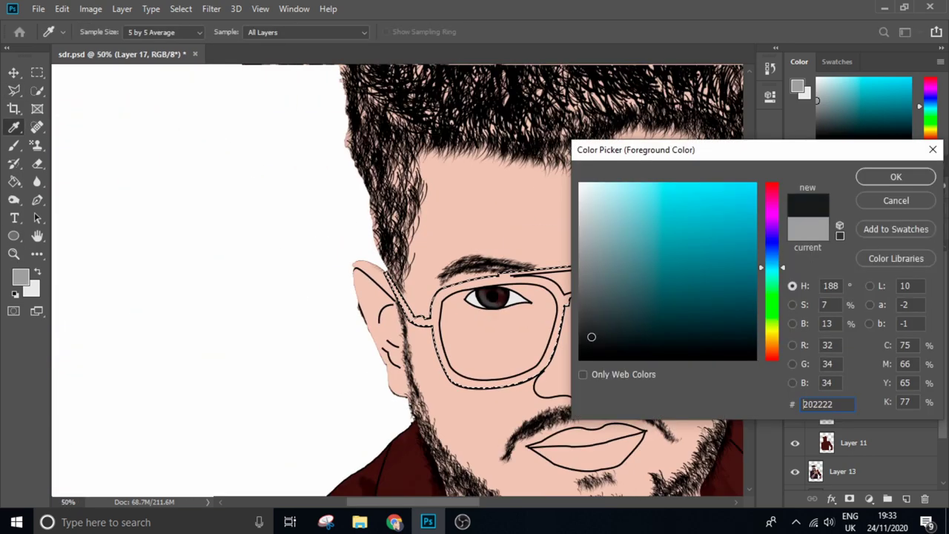
click(610, 311)
click(618, 326)
click(867, 177)
key(alt+BackSpace)
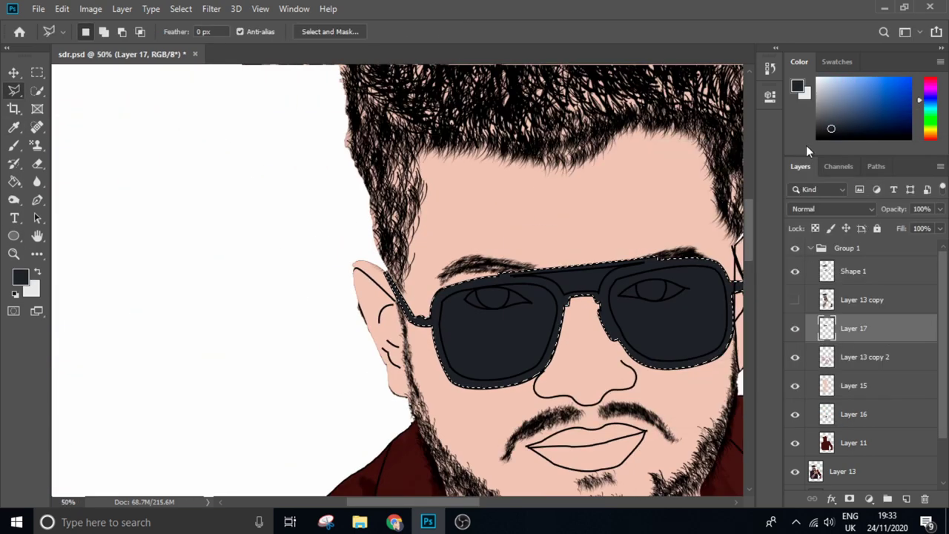
- Refill the glasses selection with a dark navy blue
click(796, 87)
click(700, 190)
mouse_move(701, 190)
mouse_down()
mouse_move(674, 299)
mouse_move(730, 286)
mouse_up()
click(895, 176)
key(l)
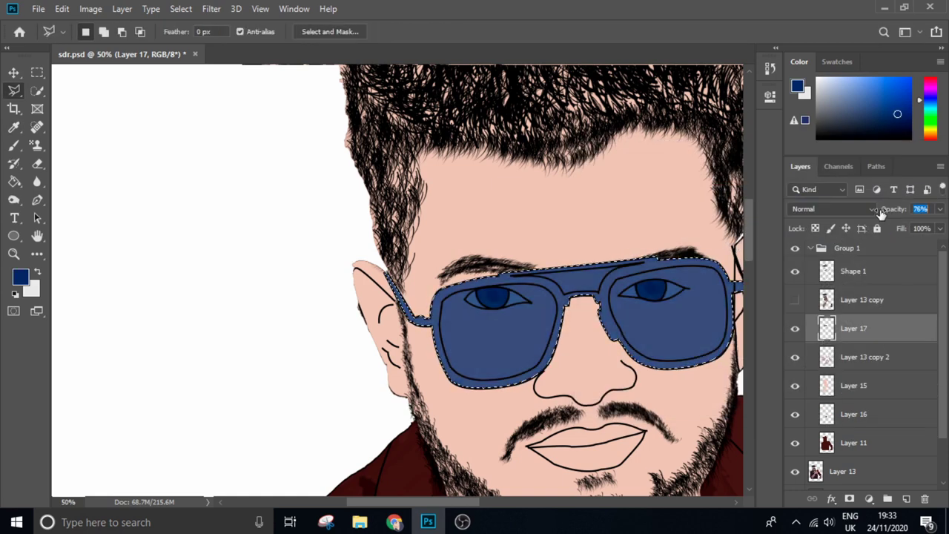
- Lower Layer 17's opacity to tint the glasses, deselect, and duplicate the layer
click(795, 300)
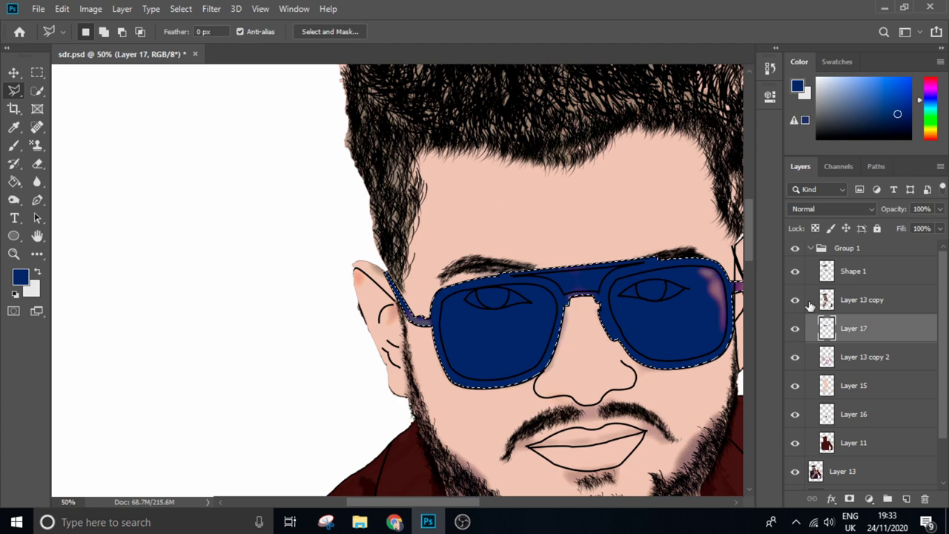
drag(893, 210, 839, 214)
key(ctrl+d)
key(ctrl+j)
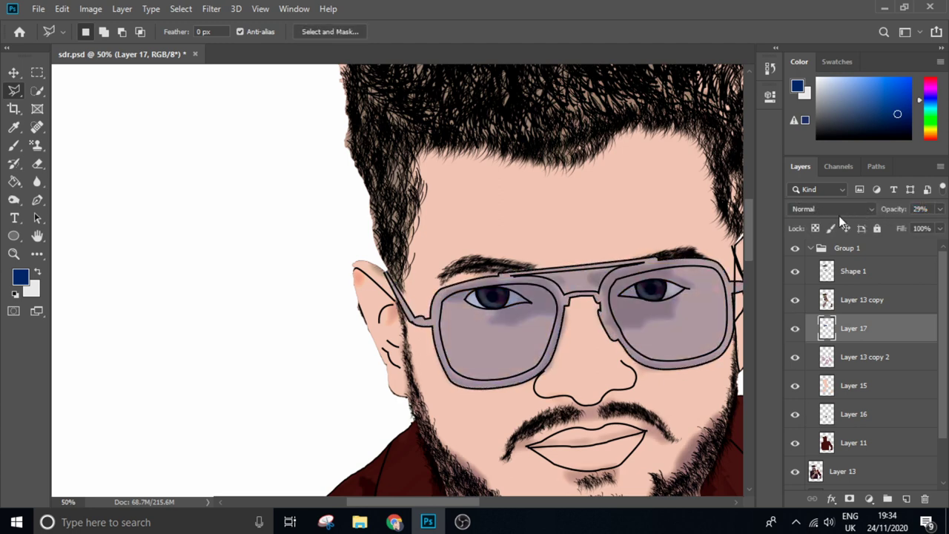
key(ctrl+minus)
- Fill the glasses on Layer 17 copy with near-black 262626 at 100% opacity
click(20, 277)
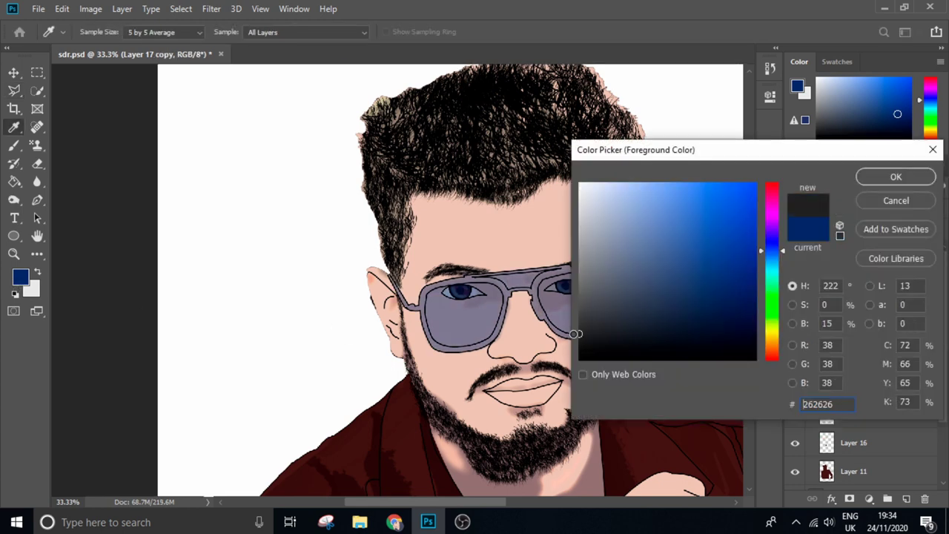
click(895, 176)
ctrl+click(831, 337)
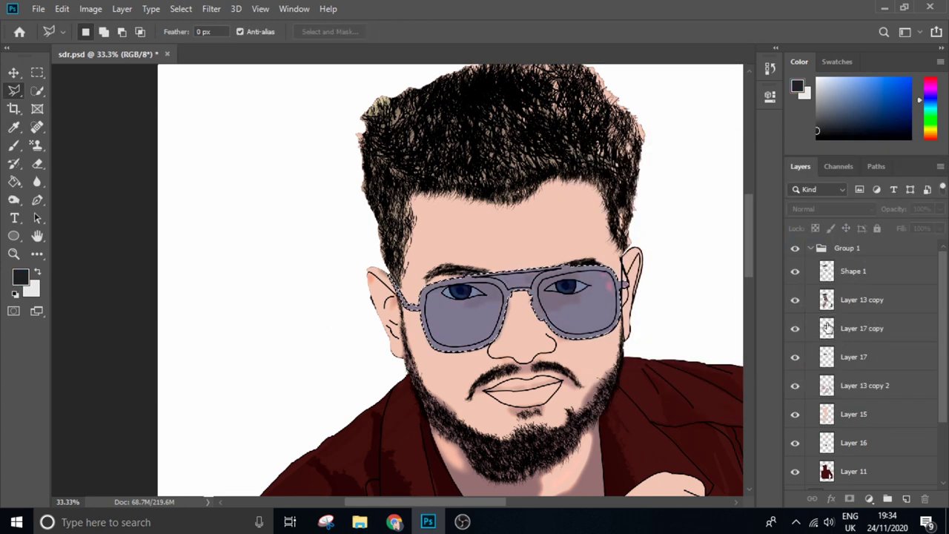
click(826, 326)
drag(893, 209, 915, 224)
key(ctrl+plus)
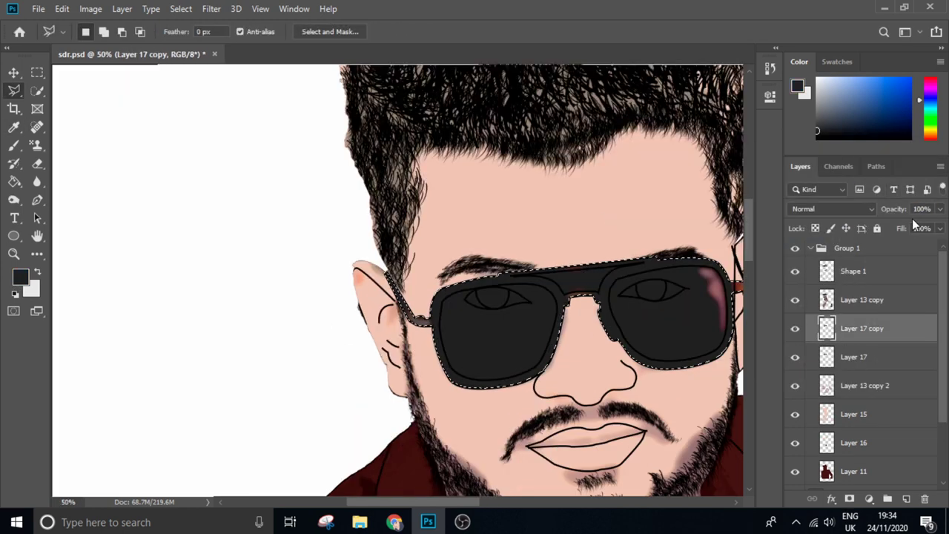
key(ctrl+plus)
click(794, 271)
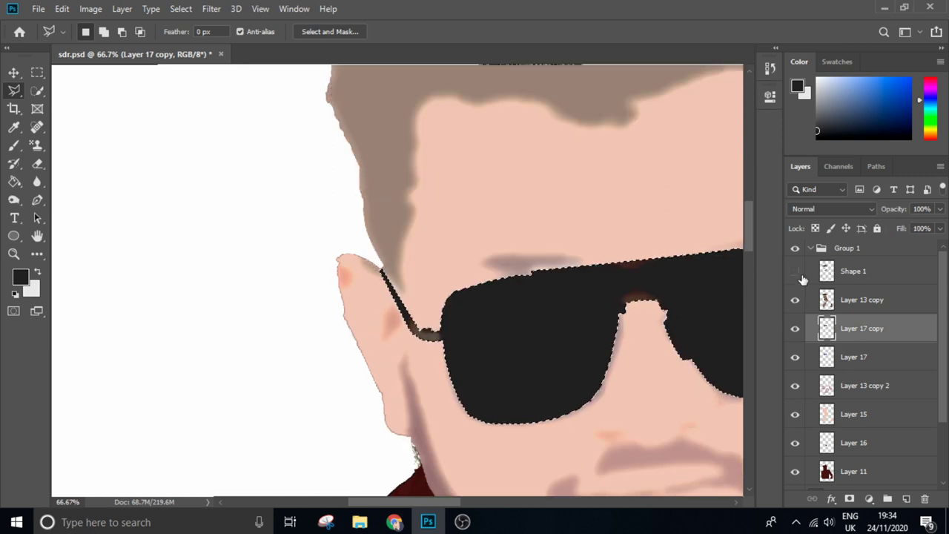
click(794, 271)
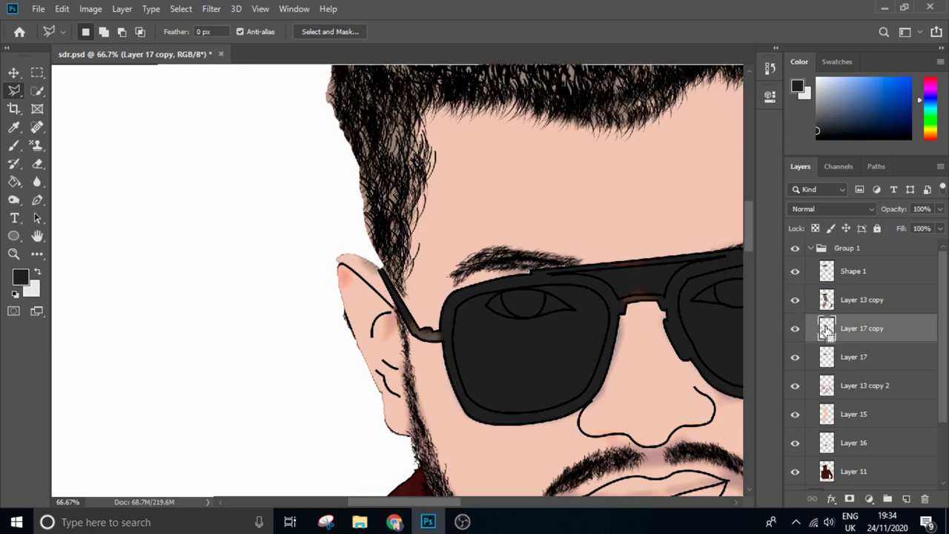
key(ctrl+plus)
key(ctrl+plus)
- Trace the left lens with the Pen and delete the dark fill inside it
key(p)
click(258, 192)
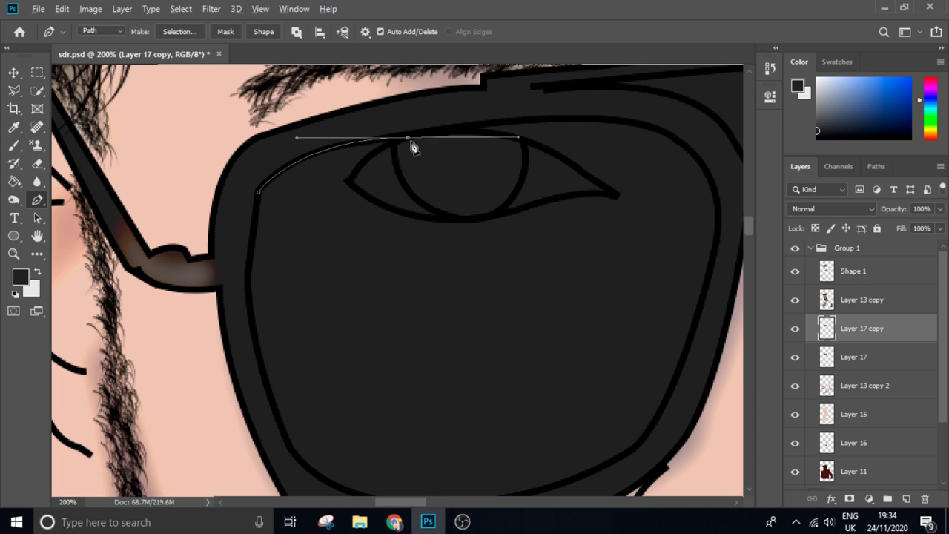
drag(744, 198, 744, 197)
mouse_move(692, 320)
mouse_down()
mouse_move(635, 455)
mouse_move(668, 346)
mouse_up()
drag(346, 387, 210, 328)
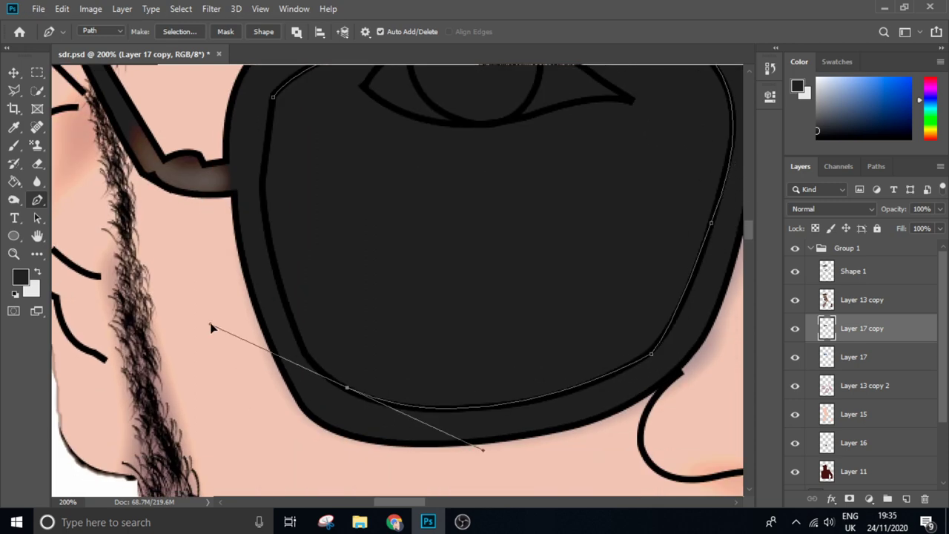
mouse_move(265, 194)
mouse_down()
mouse_move(210, 74)
mouse_move(229, 91)
mouse_up()
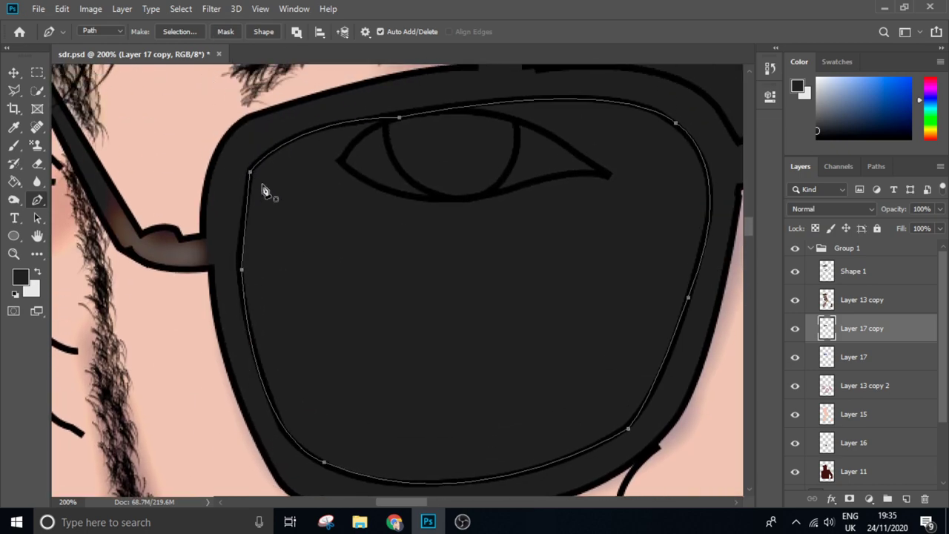
right_click(263, 190)
click(311, 248)
click(547, 126)
key(Delete)
key(ctrl+0)
key(ctrl+1)
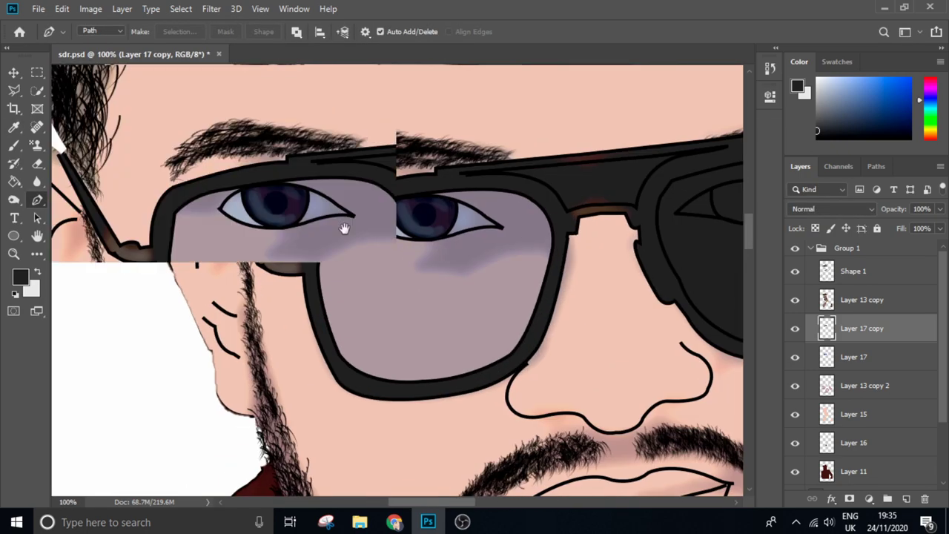
- Trace the gap above the bridge and clear it from Layer 17 copy and Layer 17
key(ctrl+plus)
key(ctrl+plus)
click(157, 197)
click(620, 129)
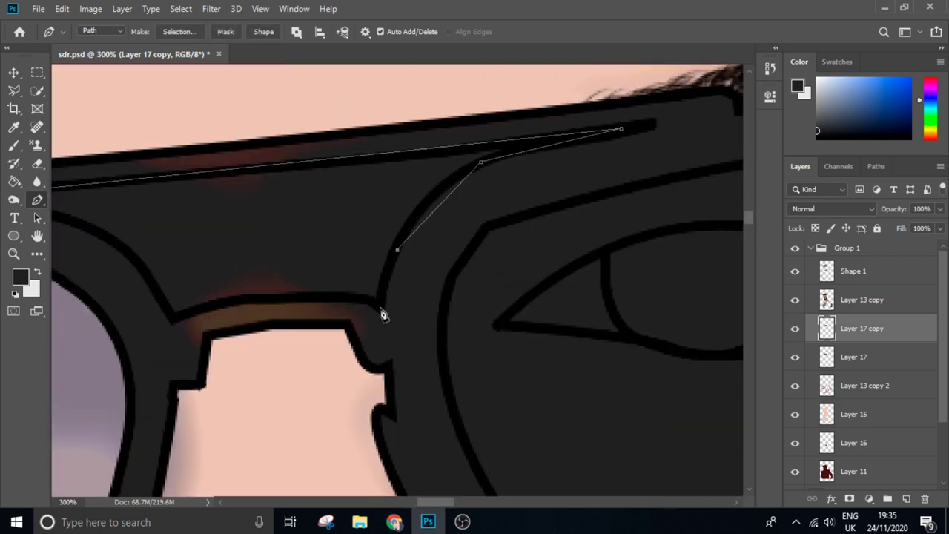
click(176, 316)
drag(146, 280, 378, 342)
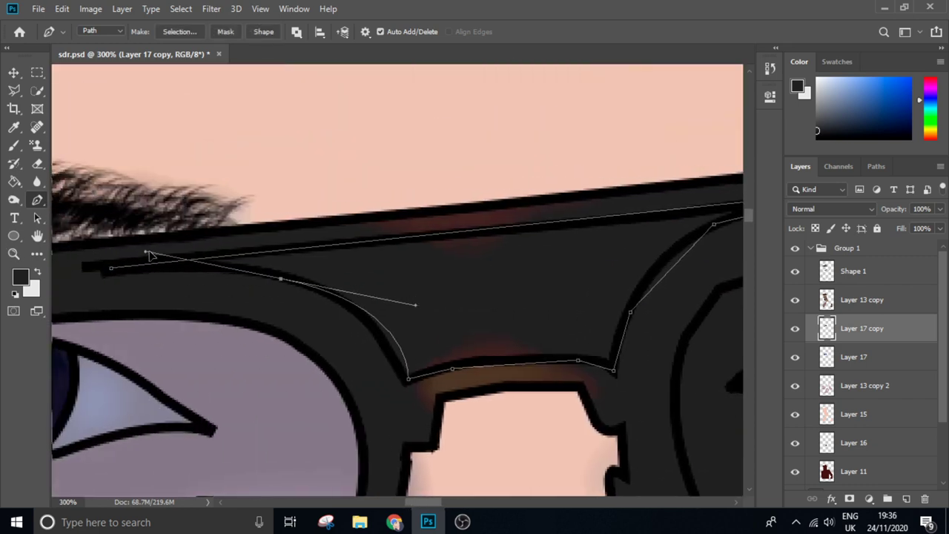
drag(280, 278, 170, 252)
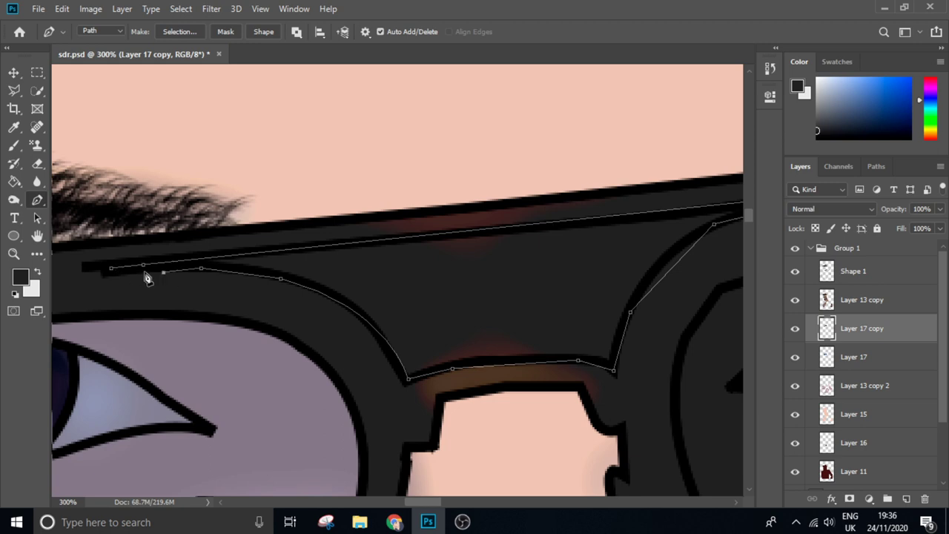
click(113, 273)
right_click(450, 197)
click(497, 255)
click(547, 126)
key(Delete)
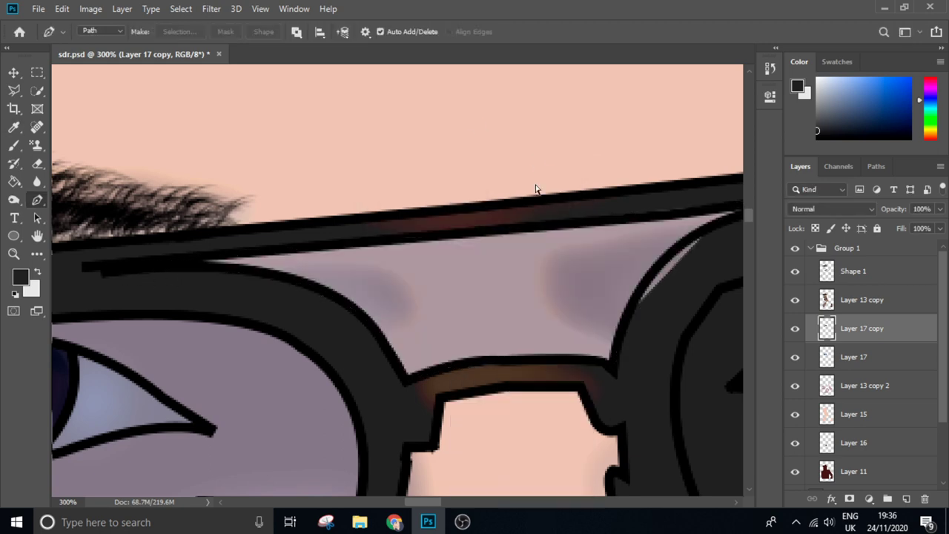
click(852, 357)
key(Delete)
key(ctrl+minus)
key(ctrl+minus)
key(ctrl+minus)
- Trace a Pen path around the right lens edge
key(ctrl+plus)
key(ctrl+plus)
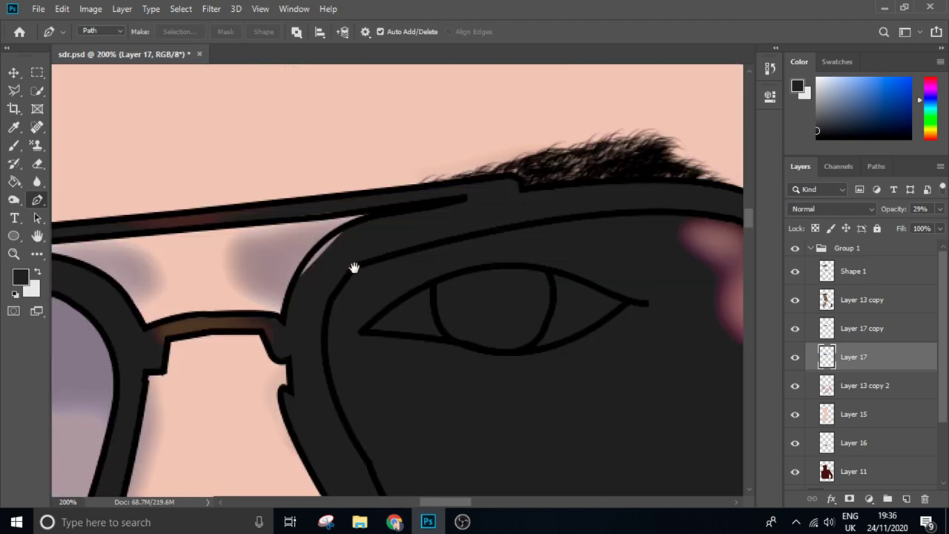
click(349, 276)
key(ctrl+d)
drag(412, 271, 306, 323)
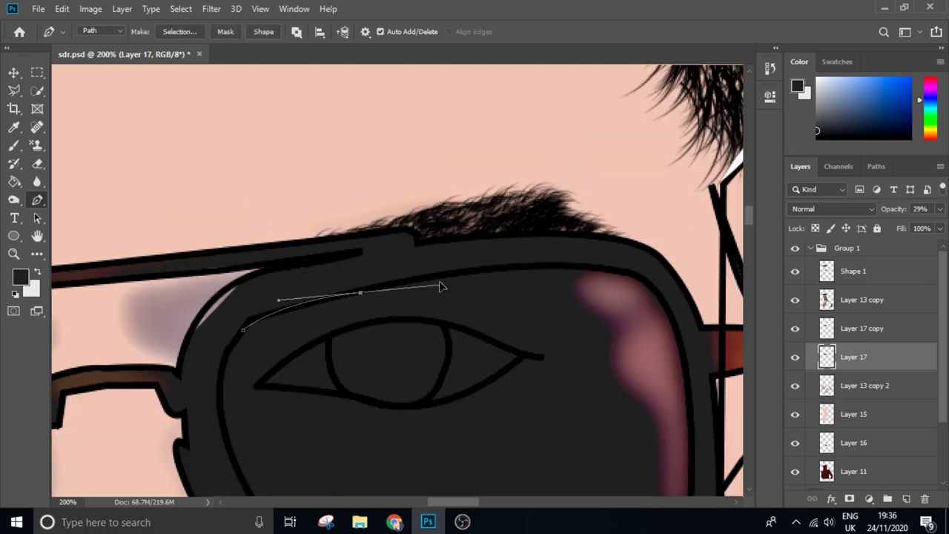
drag(563, 312, 481, 111)
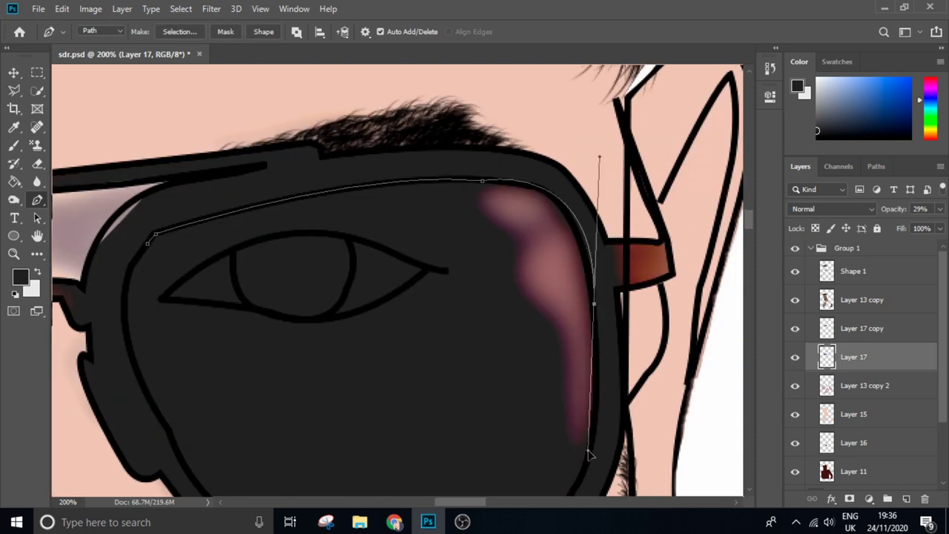
click(606, 267)
drag(618, 304, 618, 158)
drag(552, 373, 477, 404)
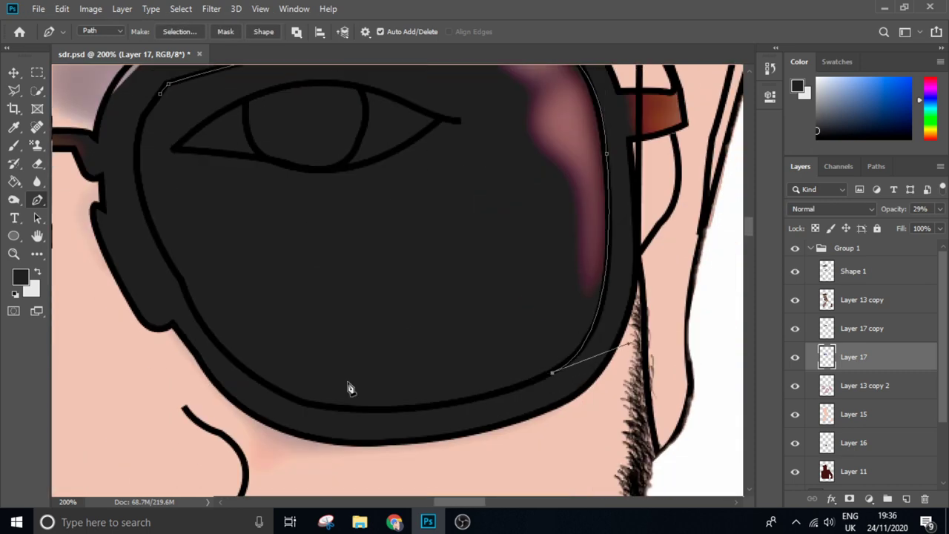
drag(213, 346, 167, 339)
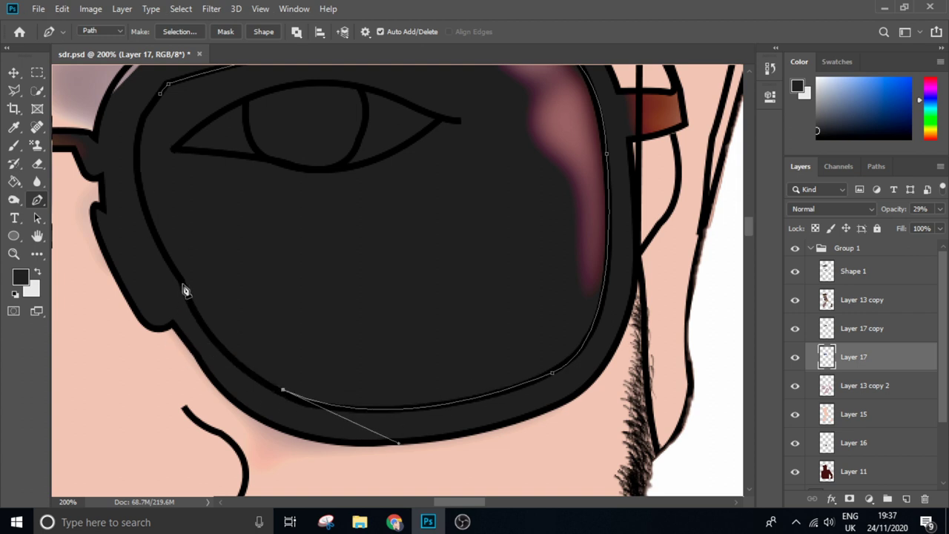
- Turn the right lens path into a selection and delete the dark fill on Layer 17 copy
right_click(206, 147)
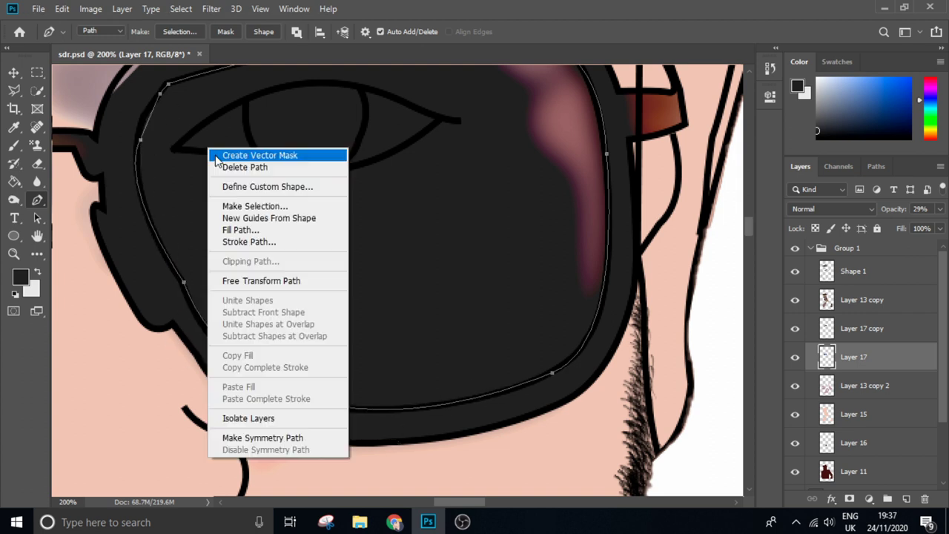
click(236, 206)
click(546, 136)
click(853, 272)
click(860, 328)
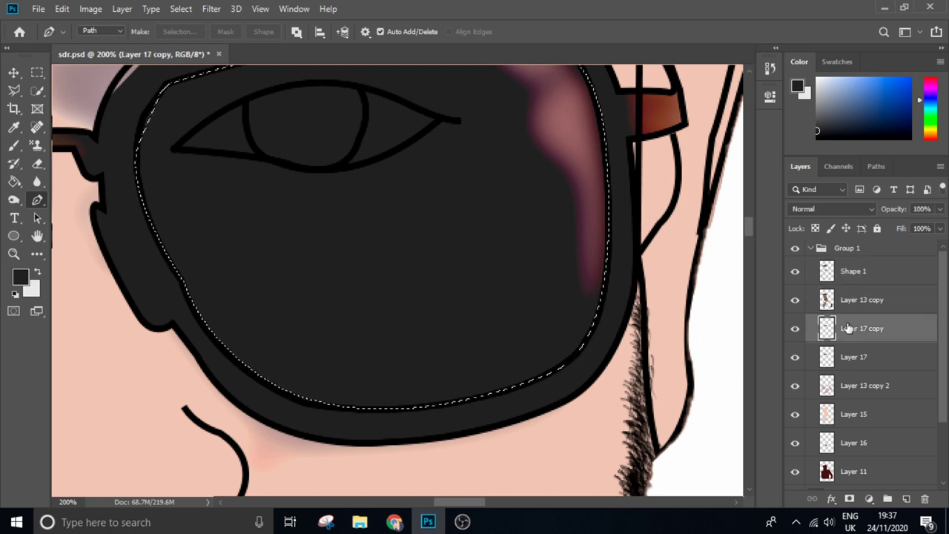
key(ctrl+d)
right_click(357, 223)
click(387, 282)
key(Return)
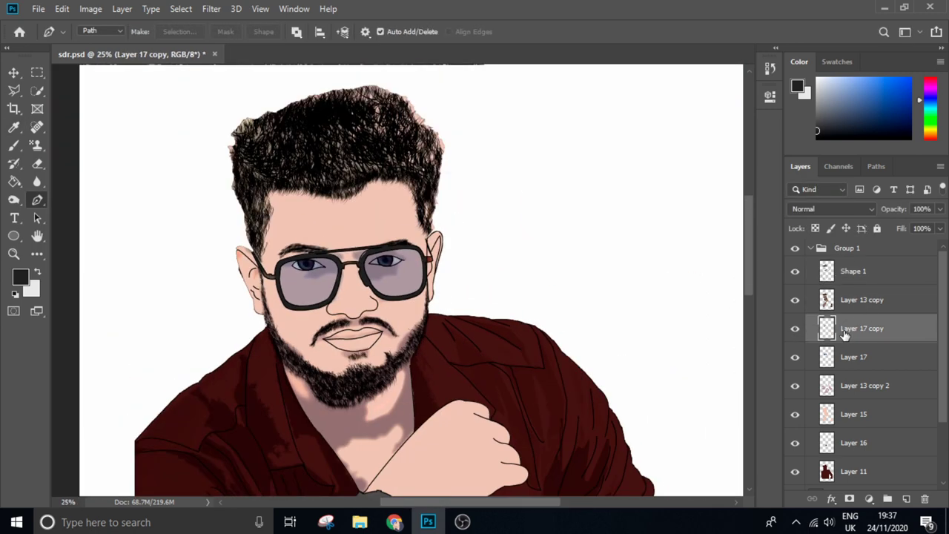
- Select Layer 13 copy with the Eraser and look over the bridge and eyes
scroll(383, 265, up, 3)
scroll(382, 266, up, 2)
key(b)
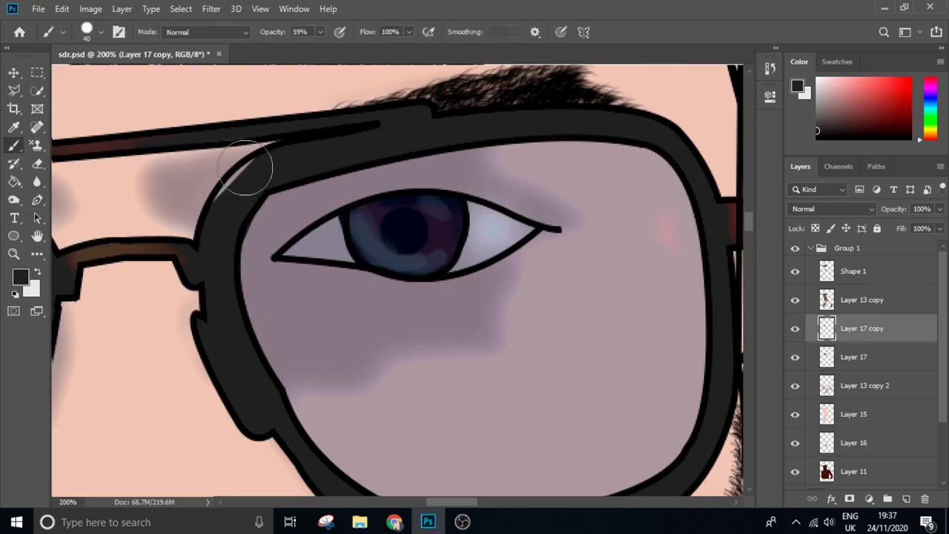
drag(232, 180, 516, 214)
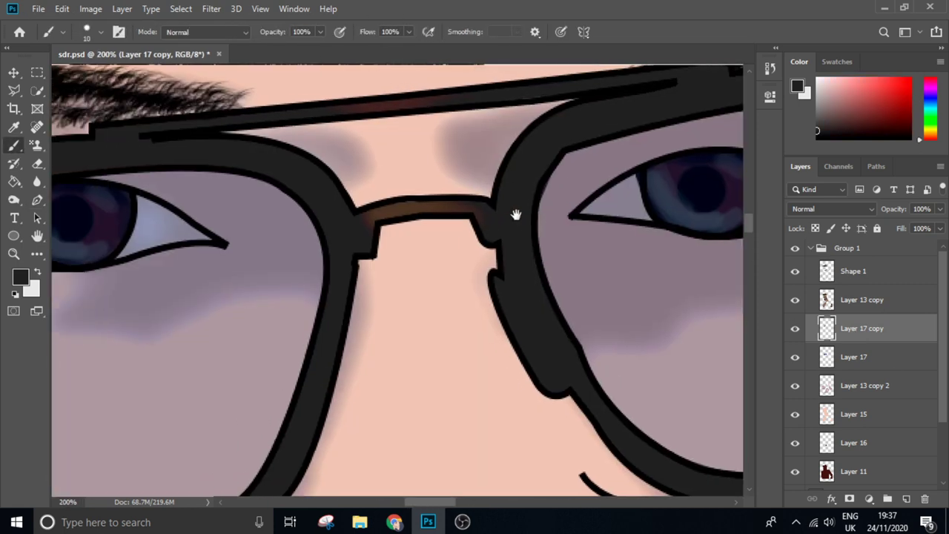
click(843, 300)
key(e)
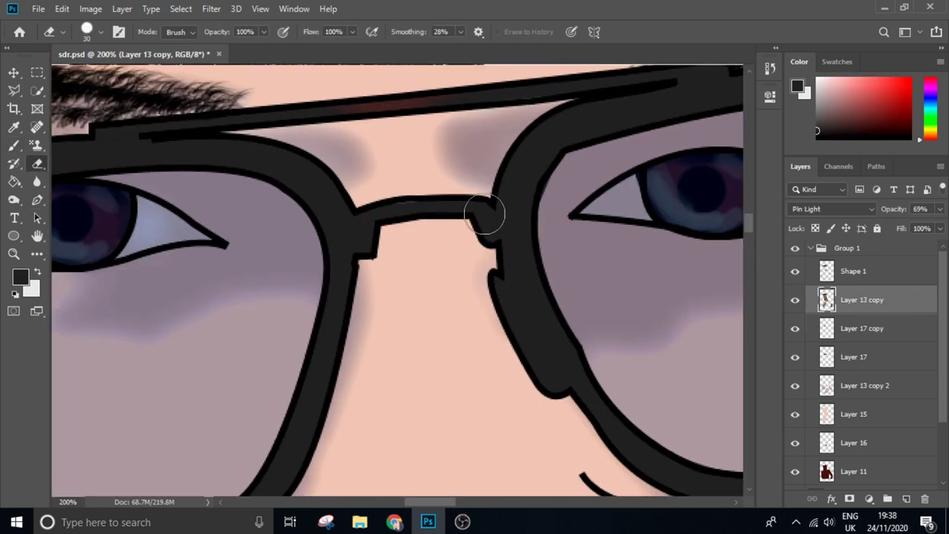
scroll(519, 237, right, 5)
scroll(586, 275, up, 2)
scroll(552, 360, left, 5)
scroll(485, 289, down, 3)
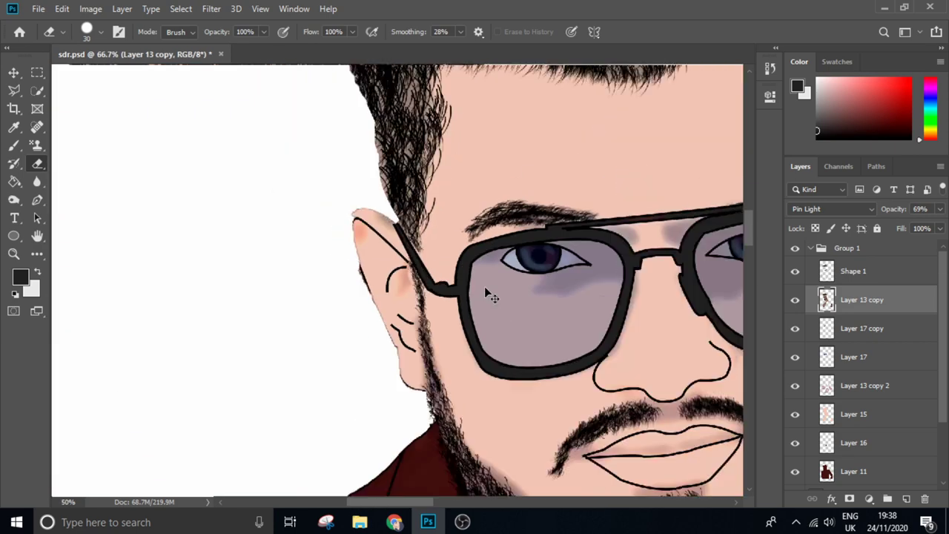
scroll(486, 289, down, 3)
scroll(390, 279, up, 1)
- Toggle Group 1 off and on to compare with the photo, then select Shape 1
click(810, 248)
click(795, 248)
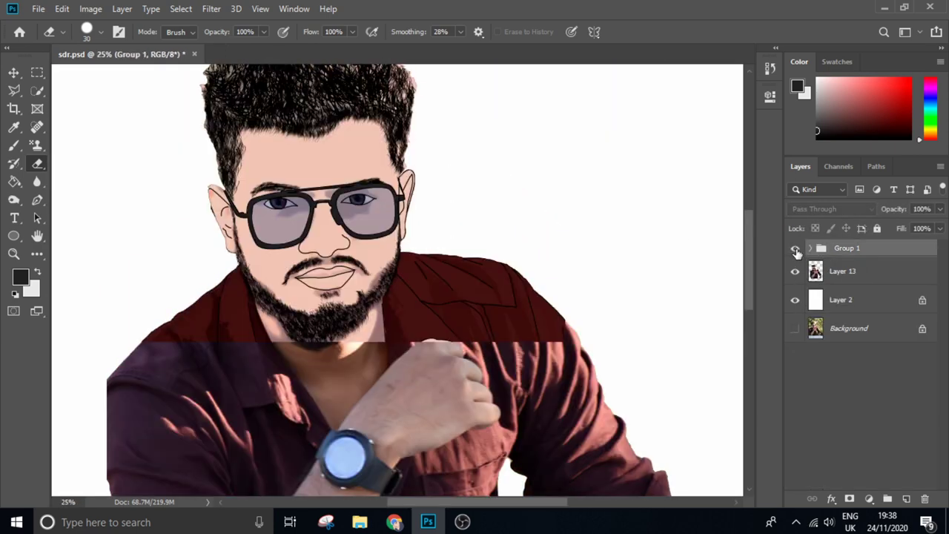
click(794, 247)
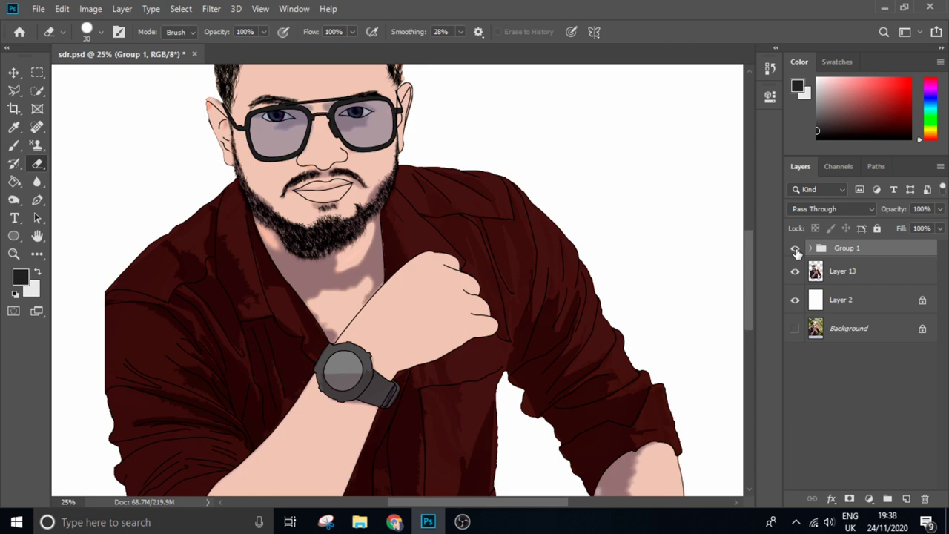
scroll(341, 134, up, 3)
ctrl+click(341, 135)
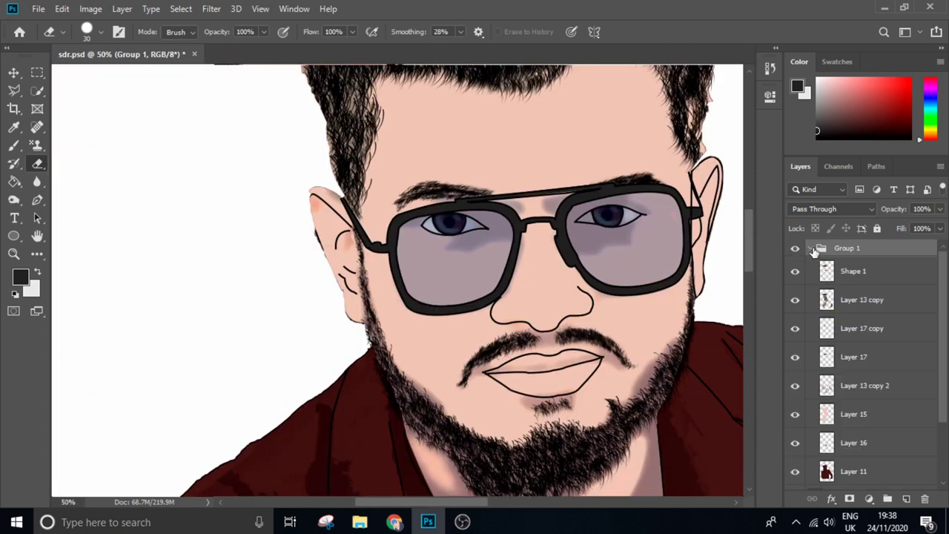
scroll(341, 134, up, 2)
scroll(186, 197, up, 2)
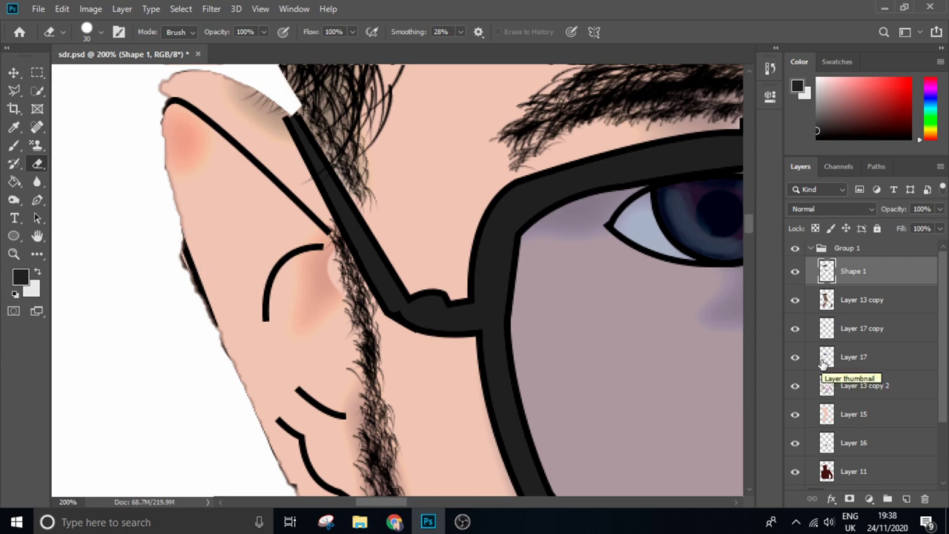
scroll(398, 282, down, 5)
- Draw a black Pen outline along the ear's outer edge from its lower end to the top
key(p)
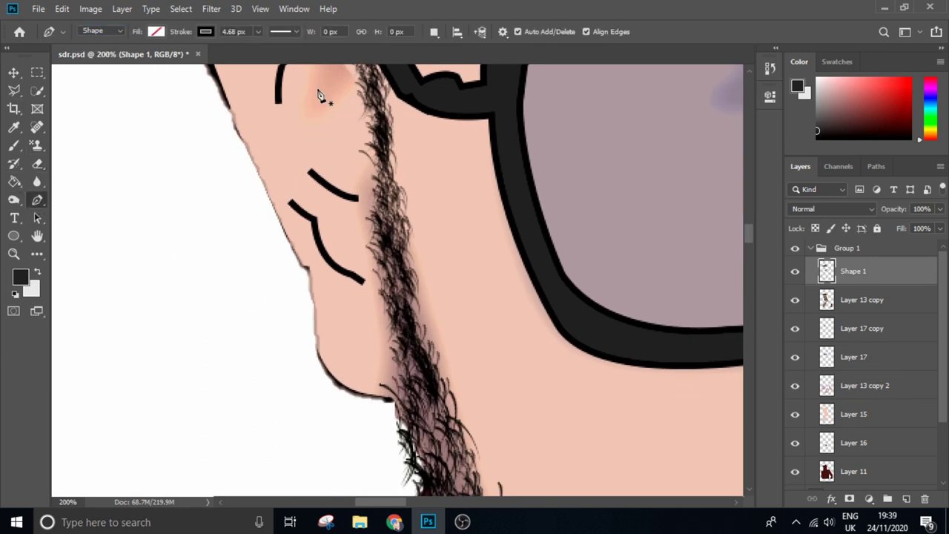
click(389, 398)
drag(320, 343, 298, 282)
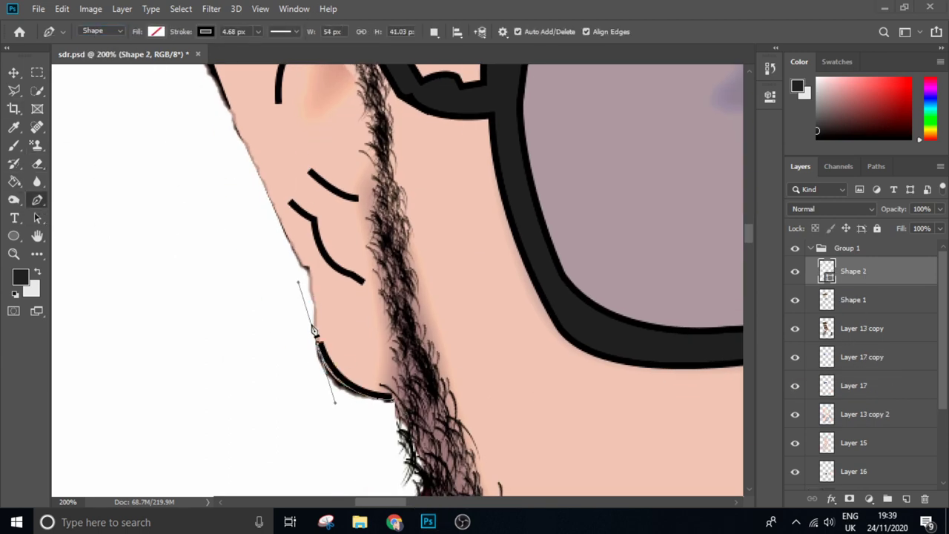
key(super)
key(super)
alt+click(315, 335)
scroll(292, 250, up, 5)
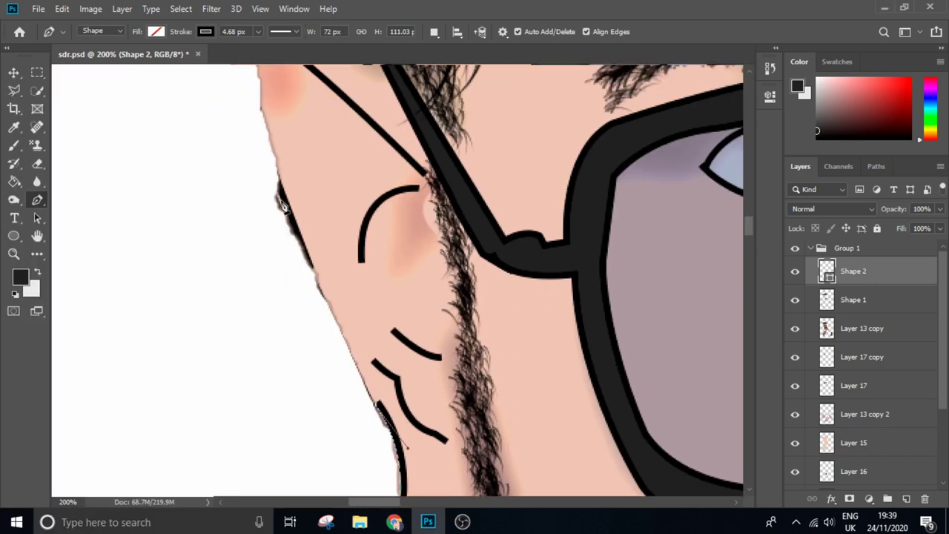
scroll(340, 191, up, 5)
drag(319, 191, 371, 165)
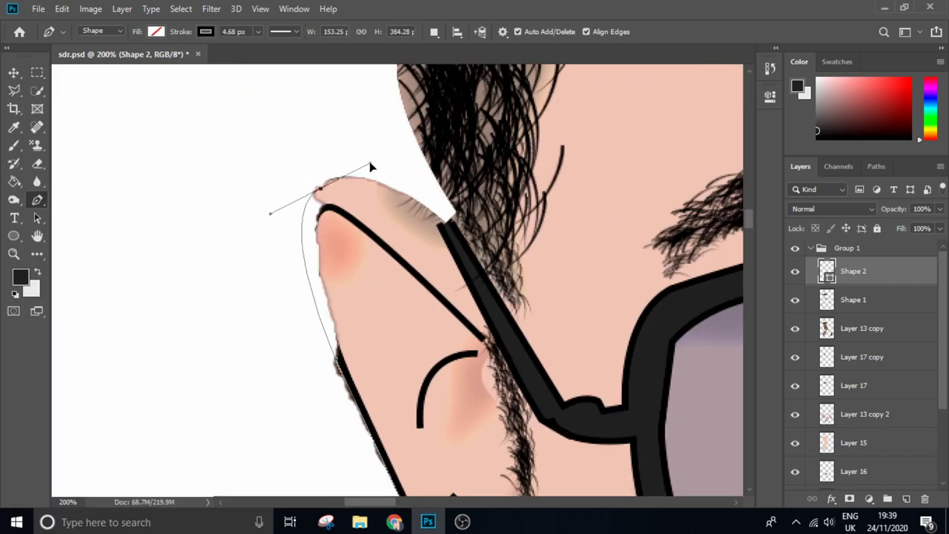
- Delete the old Shape 1 layer, select Layer 15, and sample the skin pink with the Brush
click(852, 299)
key(Delete)
click(845, 327)
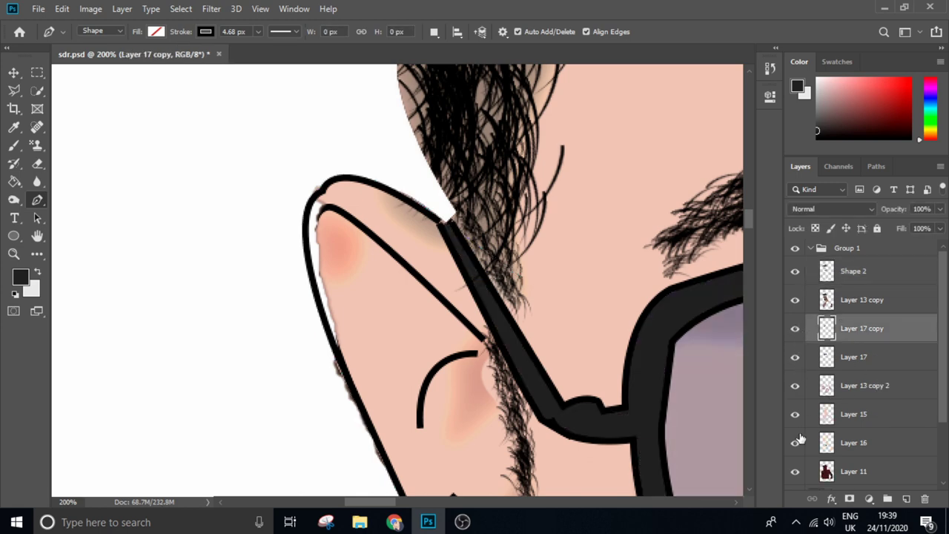
scroll(799, 440, down, 1)
click(853, 396)
key(b)
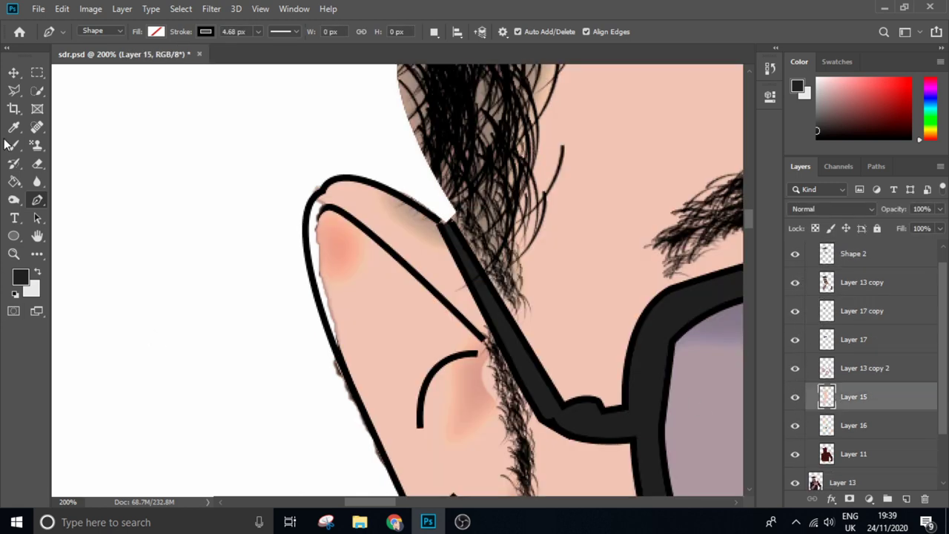
alt+click(372, 261)
- Hide every layer except Group 1 so only the cartoon is visible
scroll(320, 219, down, 5)
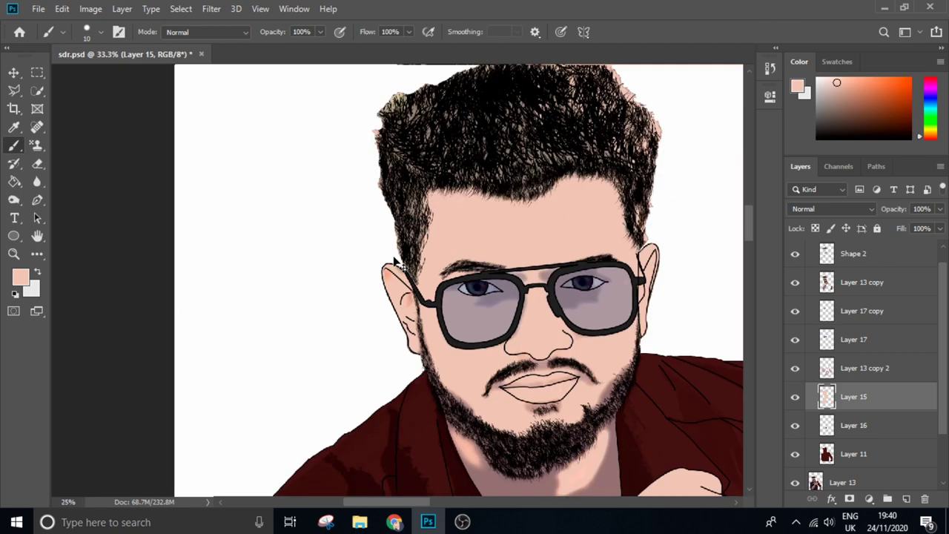
scroll(391, 256, down, 1)
scroll(395, 260, up, 1)
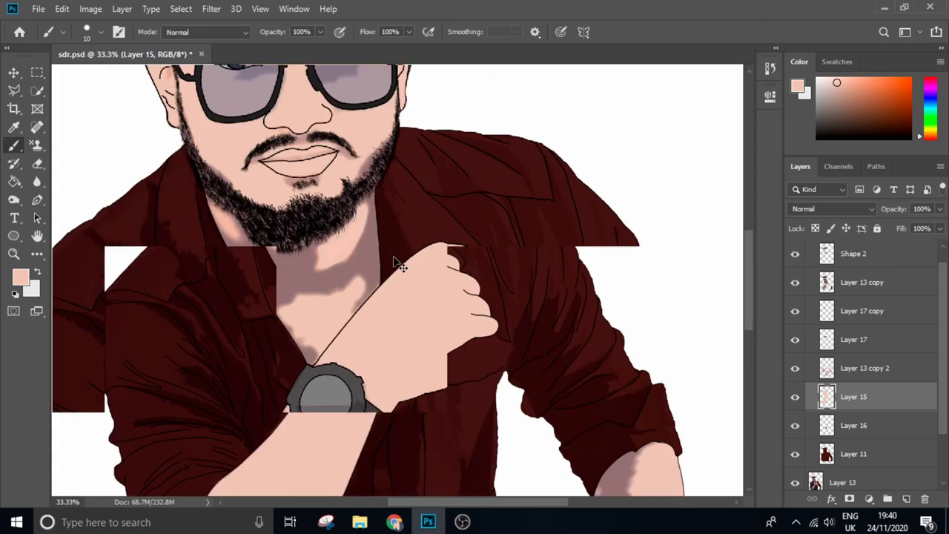
scroll(395, 261, down, 3)
scroll(311, 223, up, 1)
scroll(864, 274, up, 1)
click(810, 248)
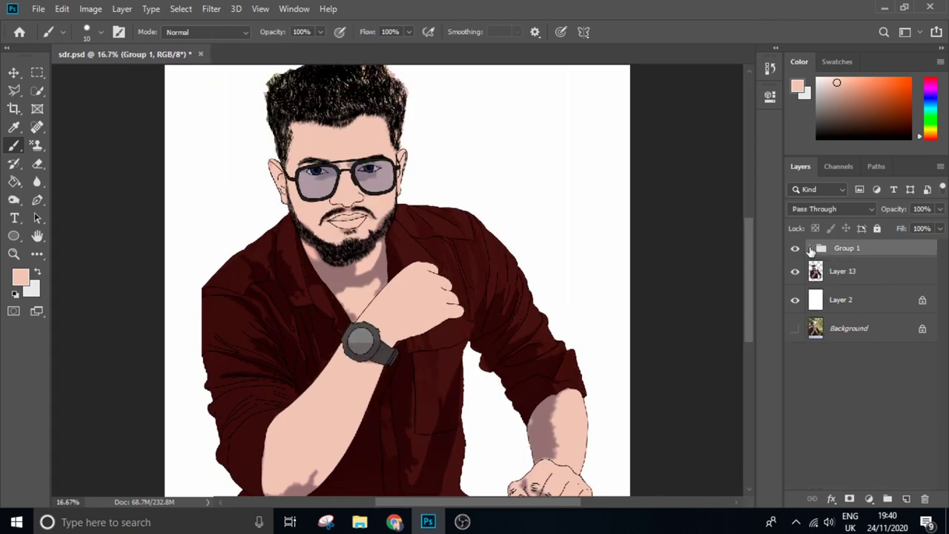
drag(795, 271, 794, 328)
scroll(541, 275, down, 1)
- Save the cartoon as a transparent PNG file
click(38, 8)
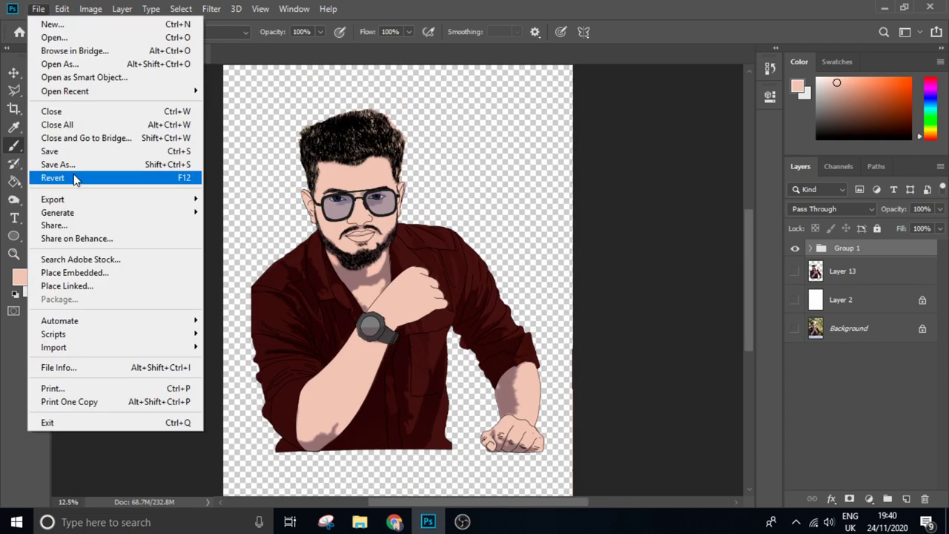
click(74, 178)
text(png)
click(347, 405)
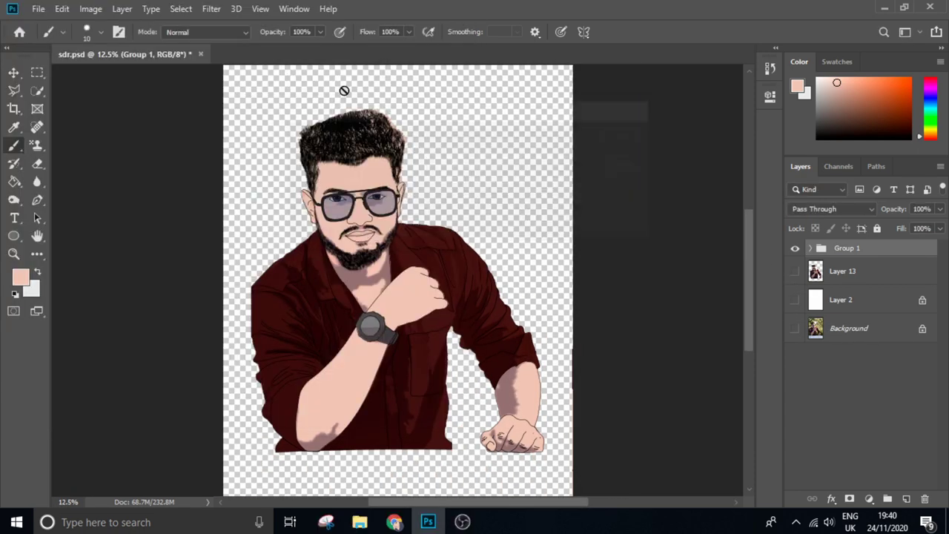
click(36, 9)
click(95, 154)
click(222, 281)
click(131, 472)
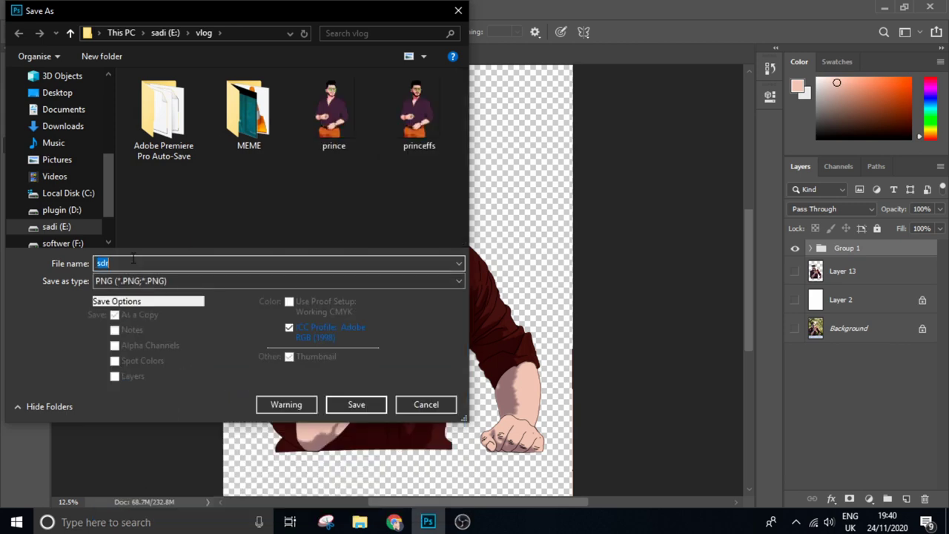
key(BackSpace)
text(sadi)
click(352, 404)
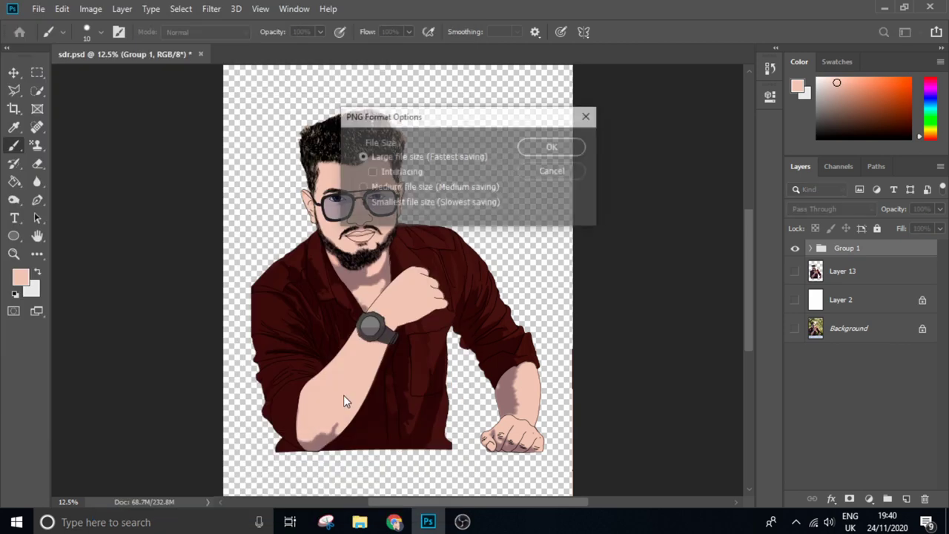
click(553, 148)
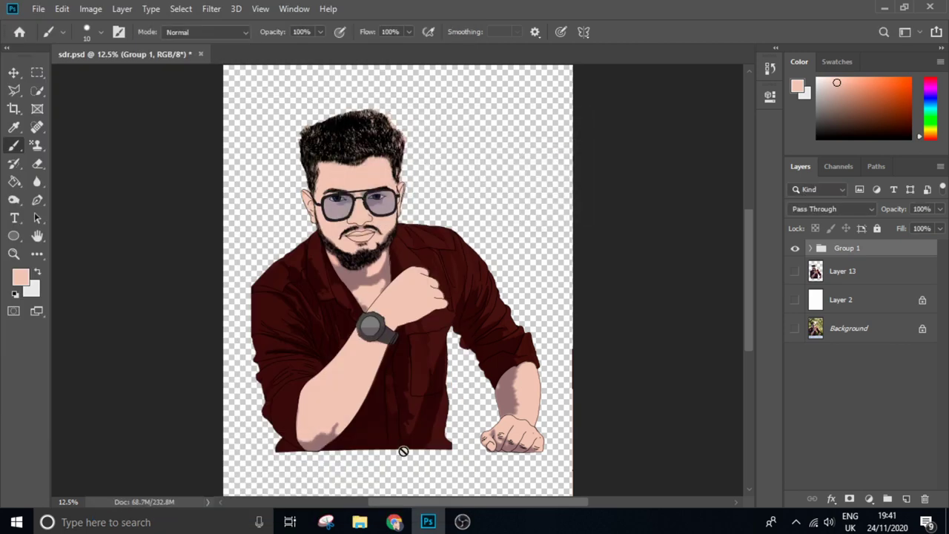
- Open sam.png from the vlog folder as a new document
click(38, 9)
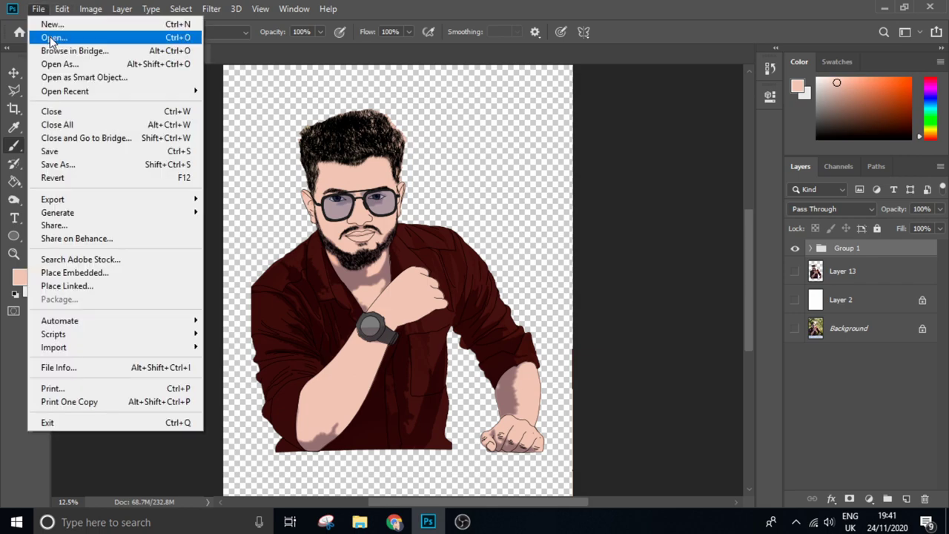
click(52, 34)
click(56, 193)
double_click(244, 178)
scroll(260, 142, down, 5)
click(158, 141)
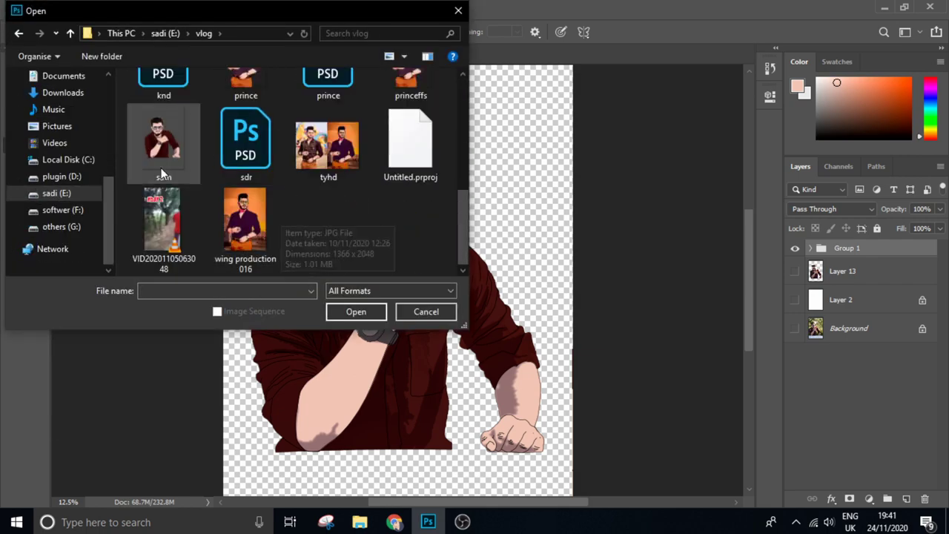
click(355, 312)
scroll(393, 310, up, 3)
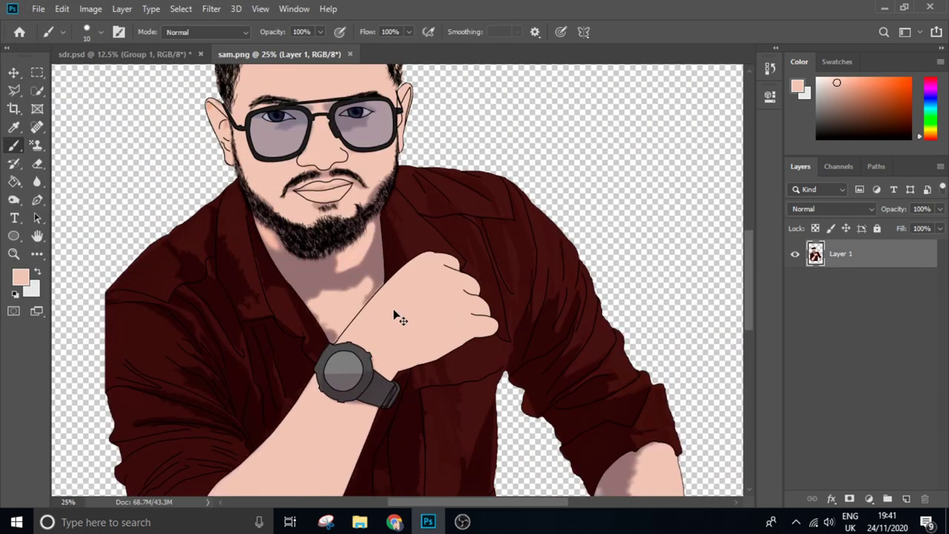
scroll(393, 310, down, 3)
- Search Google Images for 'gta 5 background' and copy the orange desert image
click(393, 522)
click(524, 11)
click(853, 94)
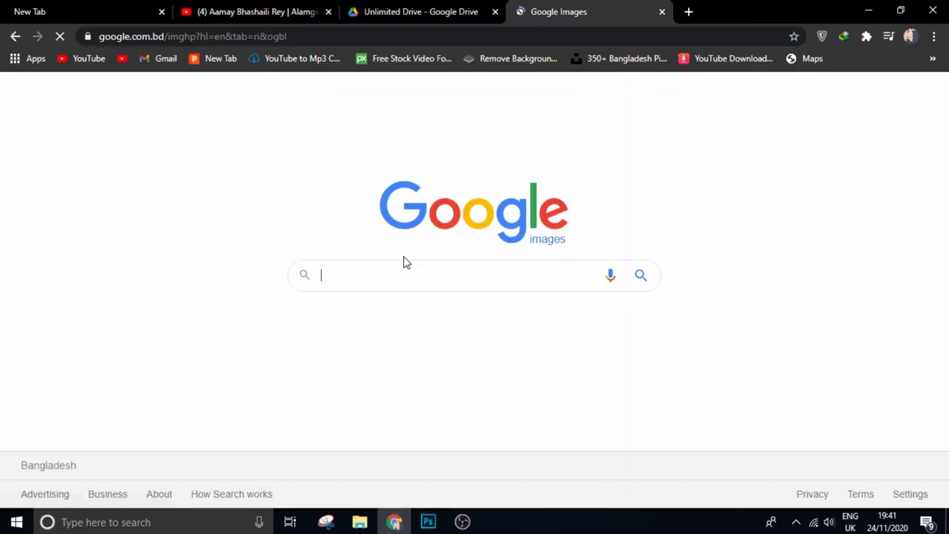
click(386, 275)
text(gta 5 background)
key(Return)
scroll(783, 287, down, 1)
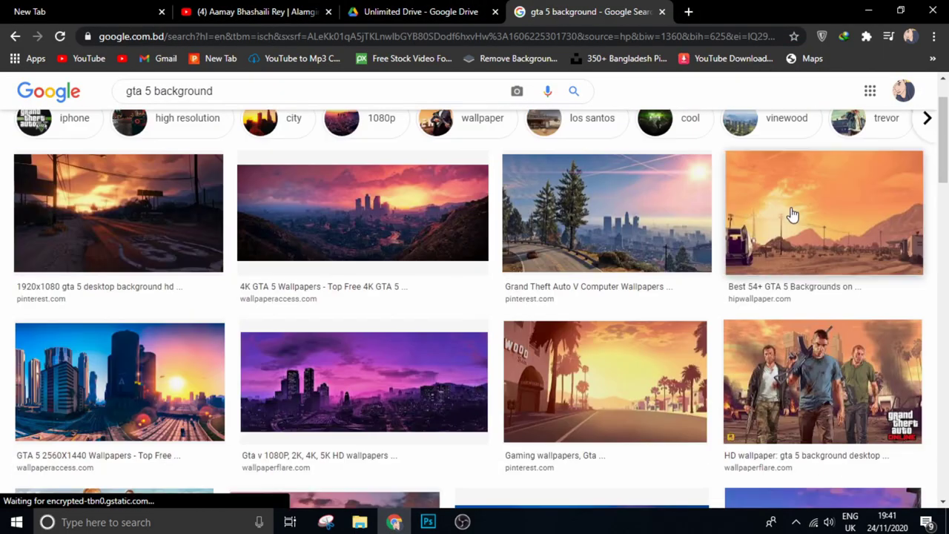
click(788, 272)
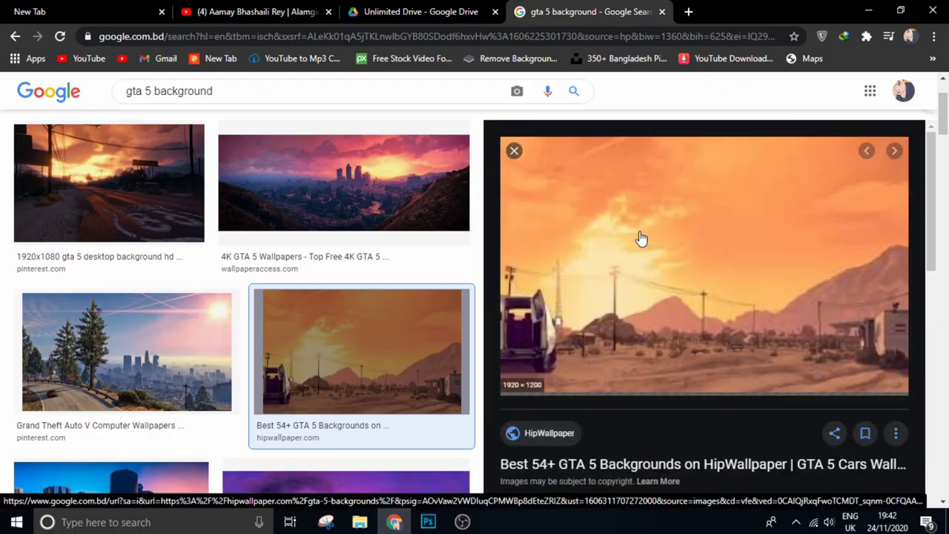
right_click(644, 236)
- Paste the desert image below the cartoon and scale it to fill the canvas
click(692, 398)
click(427, 521)
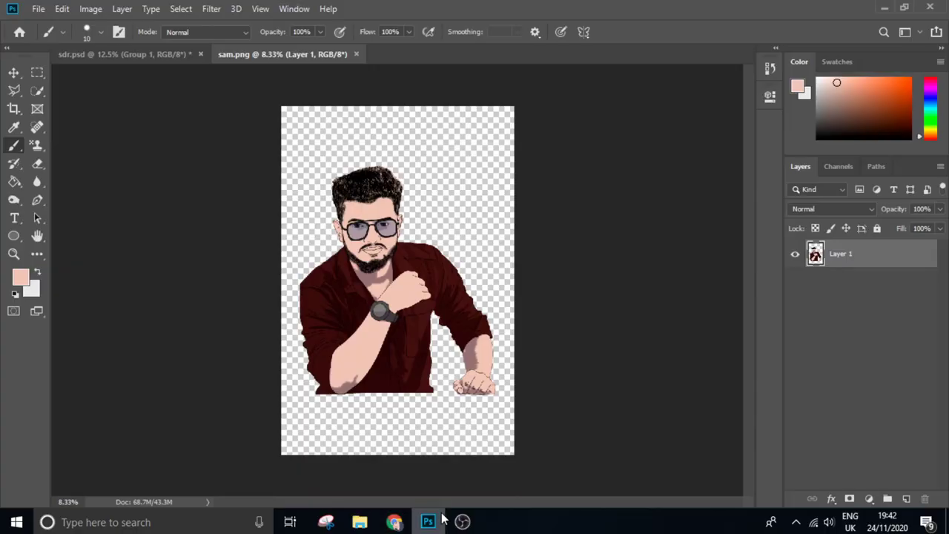
key(ctrl+v)
drag(839, 252, 815, 296)
key(ctrl+t)
mouse_move(385, 282)
mouse_down()
mouse_move(415, 315)
mouse_move(357, 232)
mouse_up()
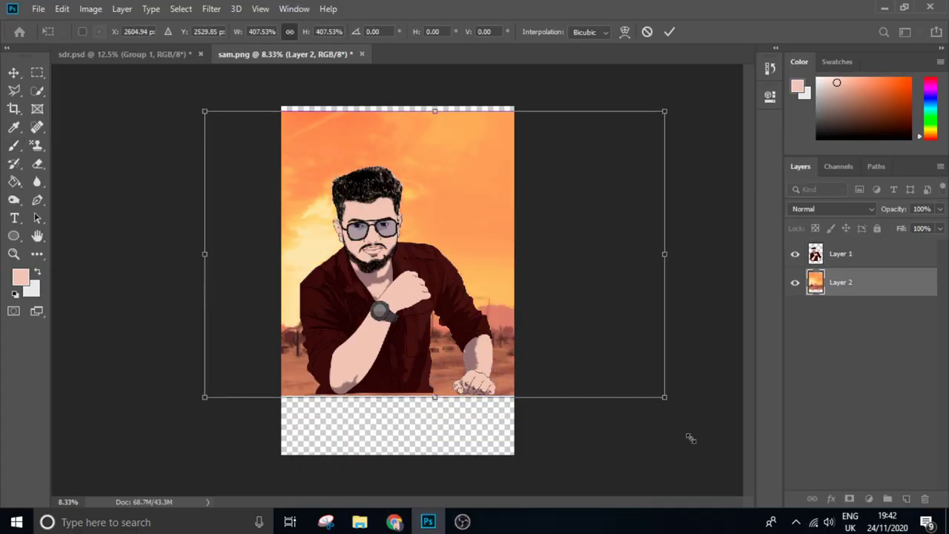
drag(663, 396, 585, 375)
mouse_move(223, 386)
mouse_down()
mouse_move(249, 470)
mouse_move(286, 339)
mouse_up()
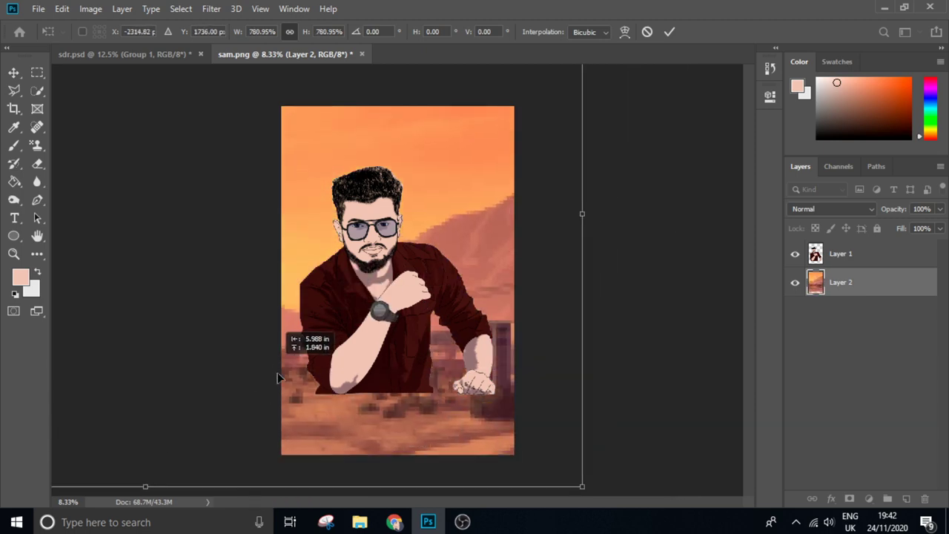
key(ctrl+minus)
drag(466, 280, 455, 290)
key(ctrl+plus)
key(ctrl+plus)
key(ctrl+plus)
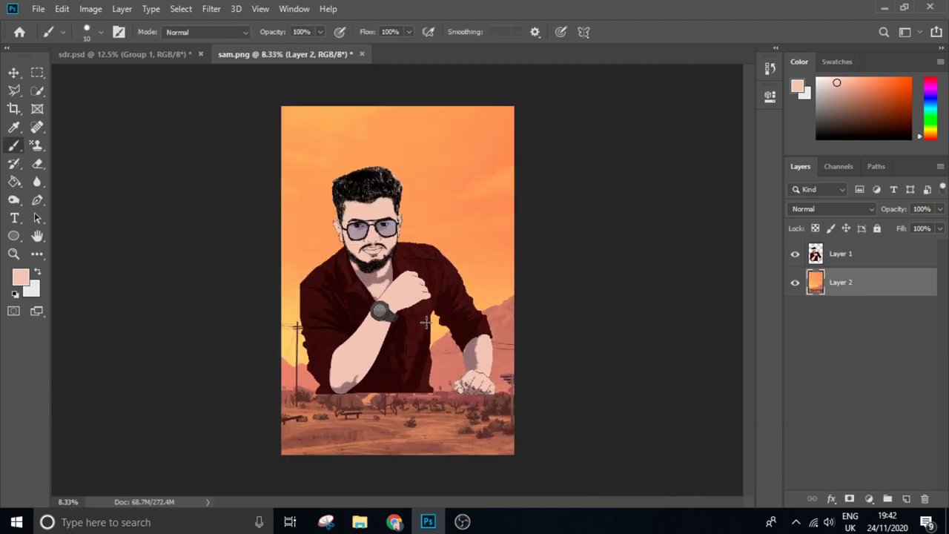
- Nudge the portrait layer down slightly
click(13, 72)
drag(404, 237, 404, 252)
key(ctrl+plus)
key(ctrl+plus)
key(ctrl+minus)
key(ctrl+minus)
key(ctrl+minus)
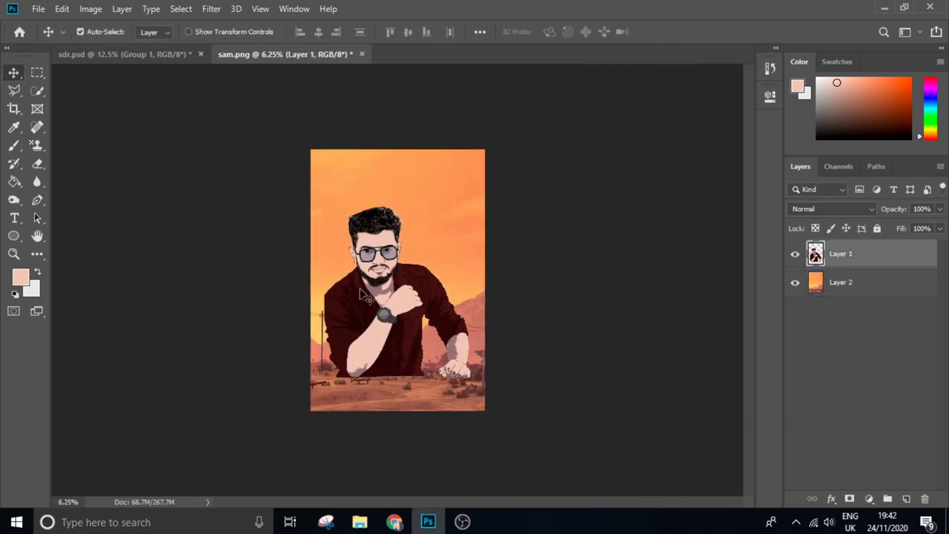
key(ctrl+plus)
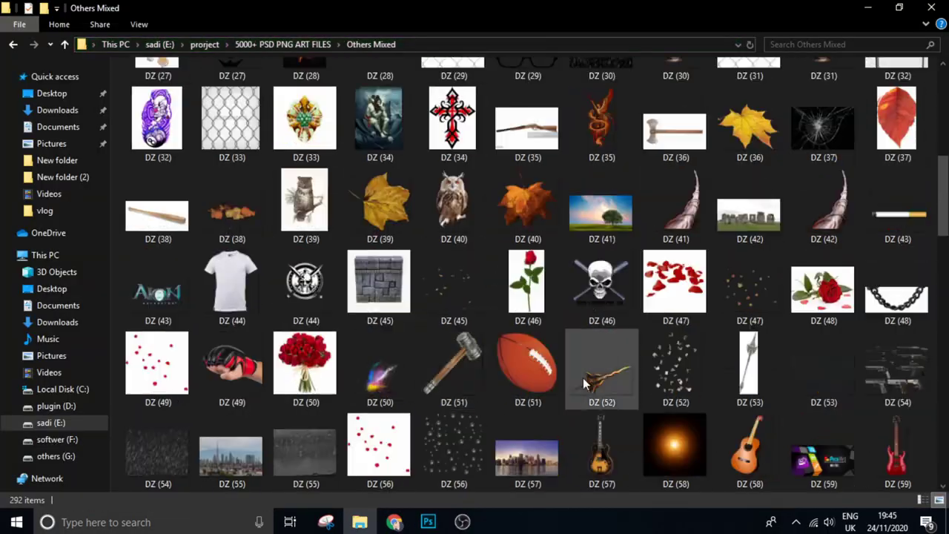
- Place the stone-wall image DZ (45) into the portrait and rasterize it
double_click(406, 295)
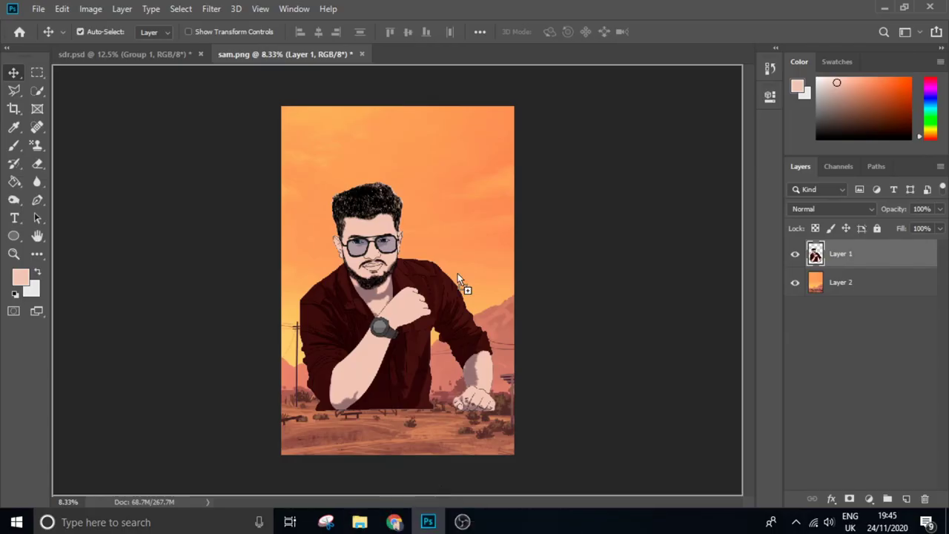
drag(458, 281, 457, 280)
right_click(37, 163)
click(97, 191)
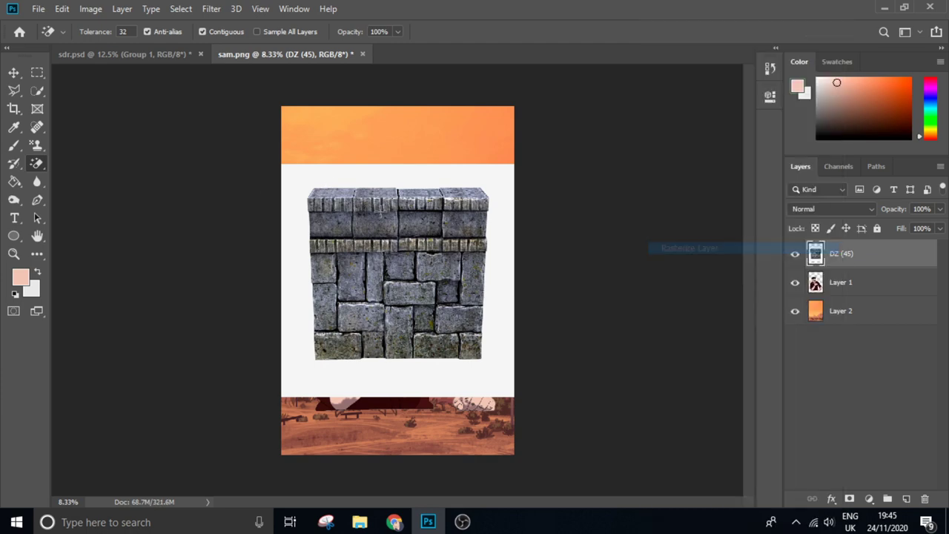
- Erase the wall's white background, move it to the bottom, and apply the Cutout filter
click(500, 222)
key(v)
drag(385, 244, 359, 457)
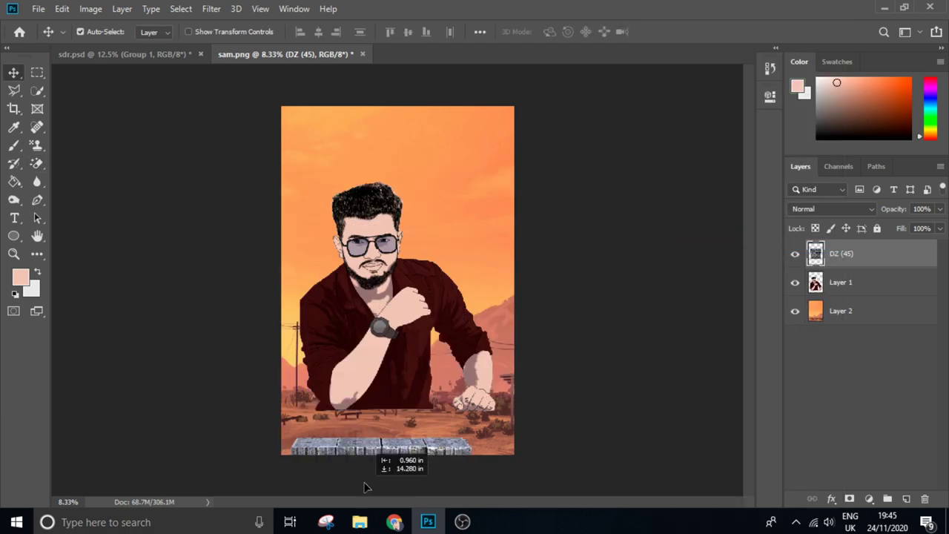
click(211, 8)
click(229, 153)
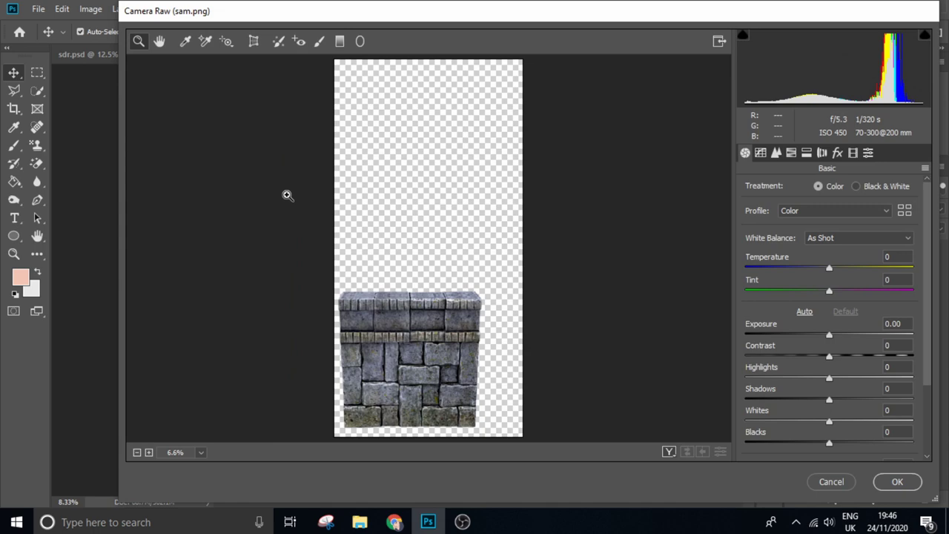
click(808, 480)
click(212, 9)
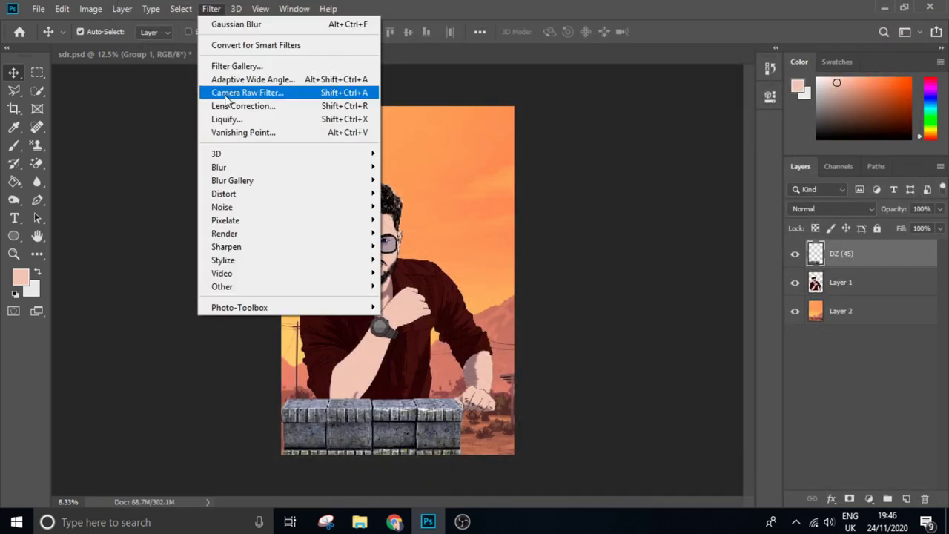
click(252, 93)
key(ctrl+minus)
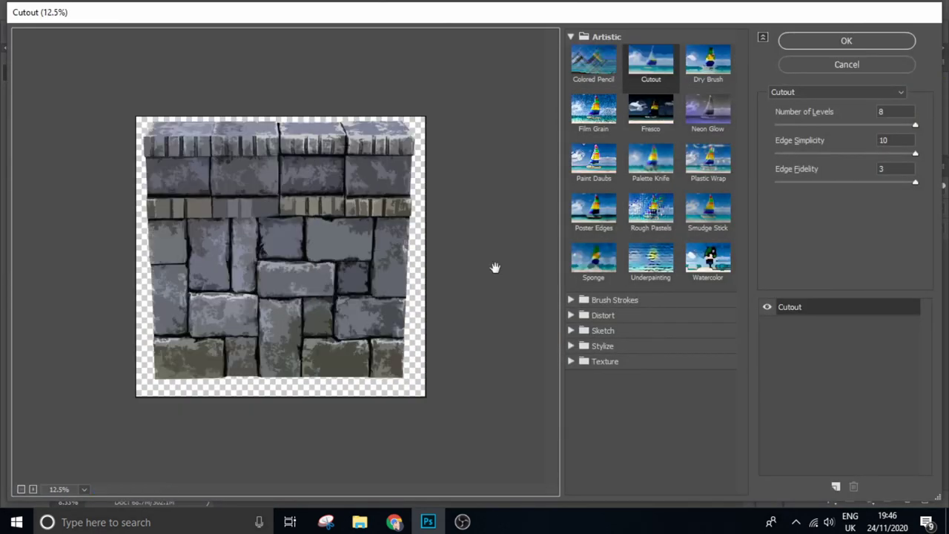
click(797, 44)
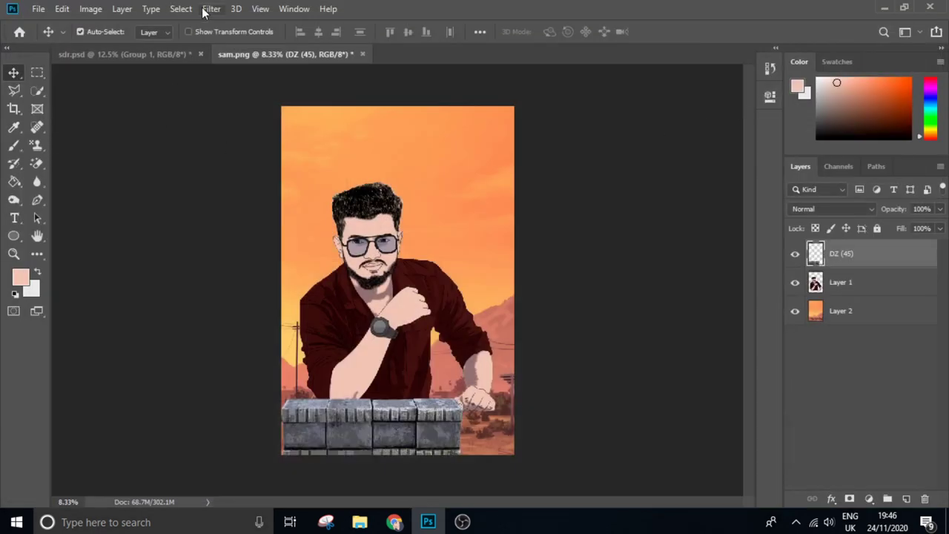
- Apply the Poster Edges filter to the wall
click(211, 8)
click(238, 66)
click(593, 209)
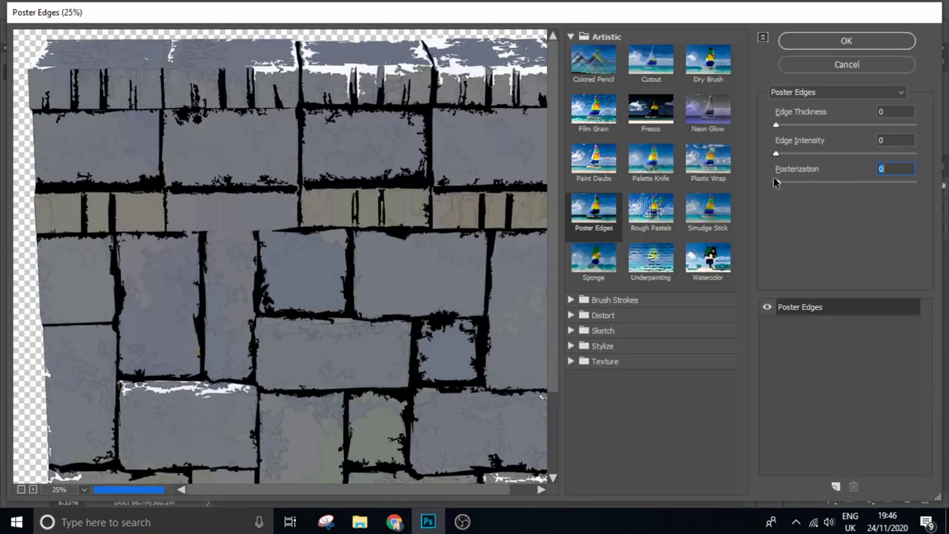
click(845, 41)
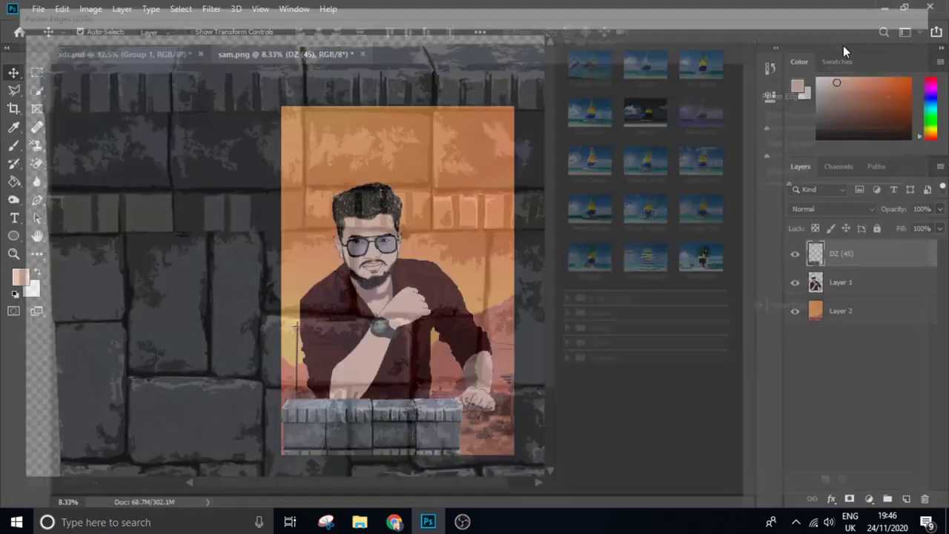
- Add a horizontally flipped copy of the wall on the right side
mouse_move(308, 340)
mouse_down()
mouse_move(287, 374)
mouse_move(304, 324)
mouse_move(543, 345)
mouse_up()
key(ctrl+t)
right_click(542, 346)
click(556, 337)
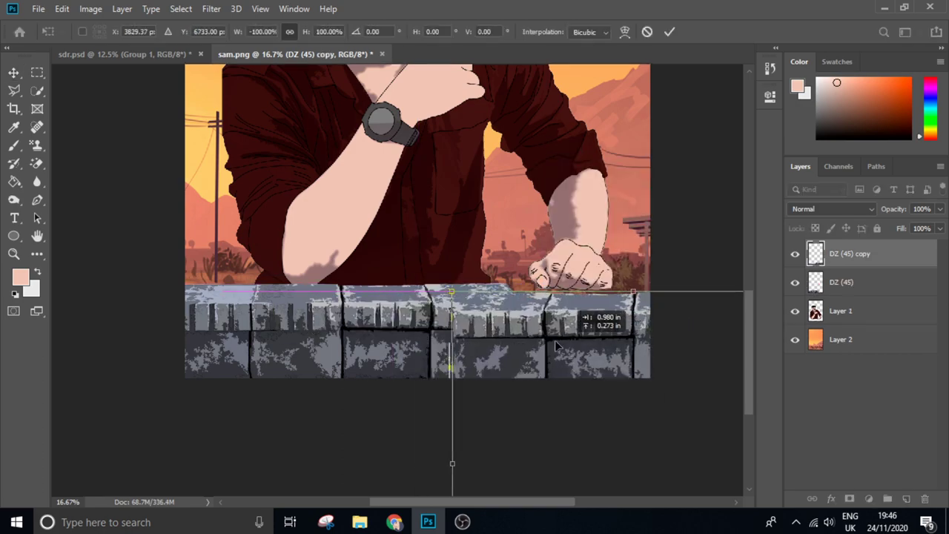
key(Return)
- Merge both wall halves into one layer and move it behind the man
scroll(566, 344, up, 2)
scroll(614, 334, down, 3)
scroll(614, 335, up, 1)
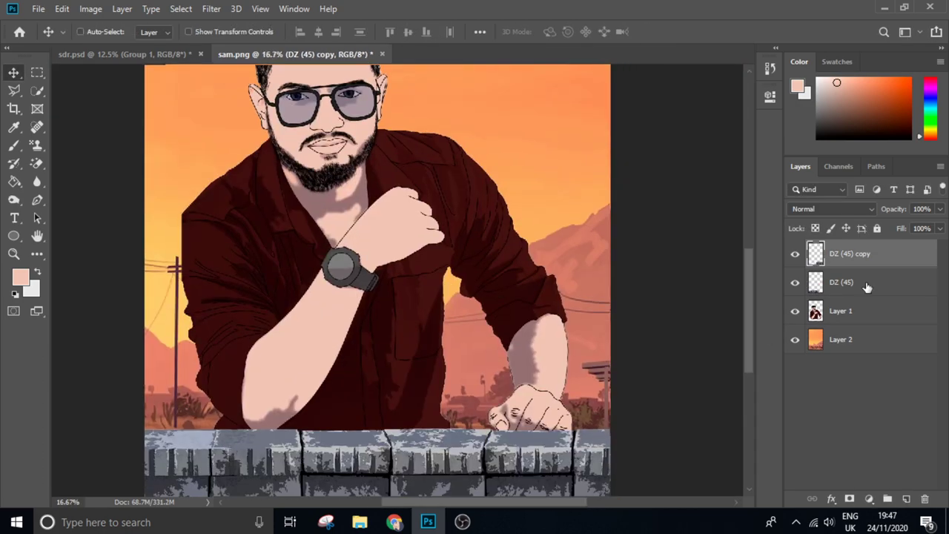
shift+click(867, 287)
key(ctrl+e)
key(ctrl+plus)
scroll(541, 285, down, 5)
drag(831, 260, 838, 287)
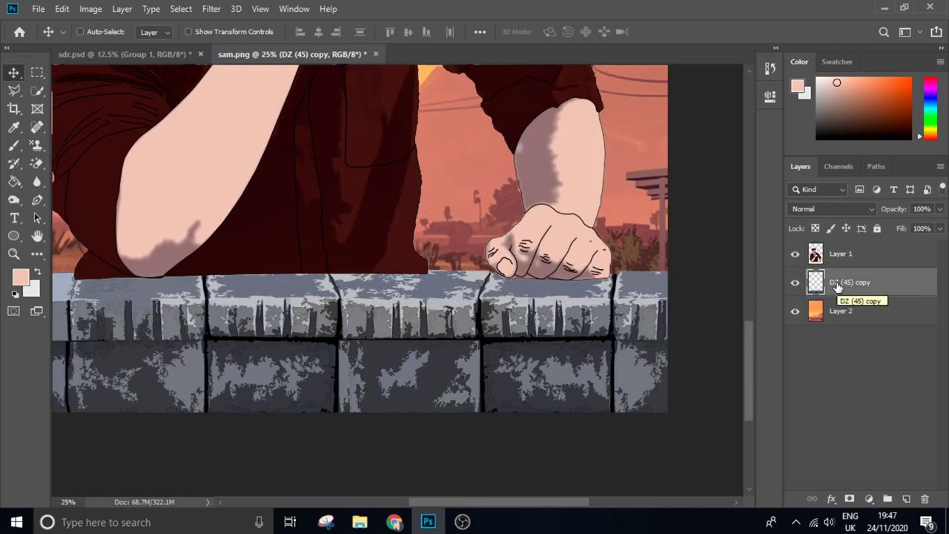
key(ctrl+plus)
key(ctrl+plus)
key(ctrl+plus)
key(e)
scroll(400, 282, left, 3)
- Select the man's layer, use a hard round eraser, and lower its opacity
right_click(353, 326)
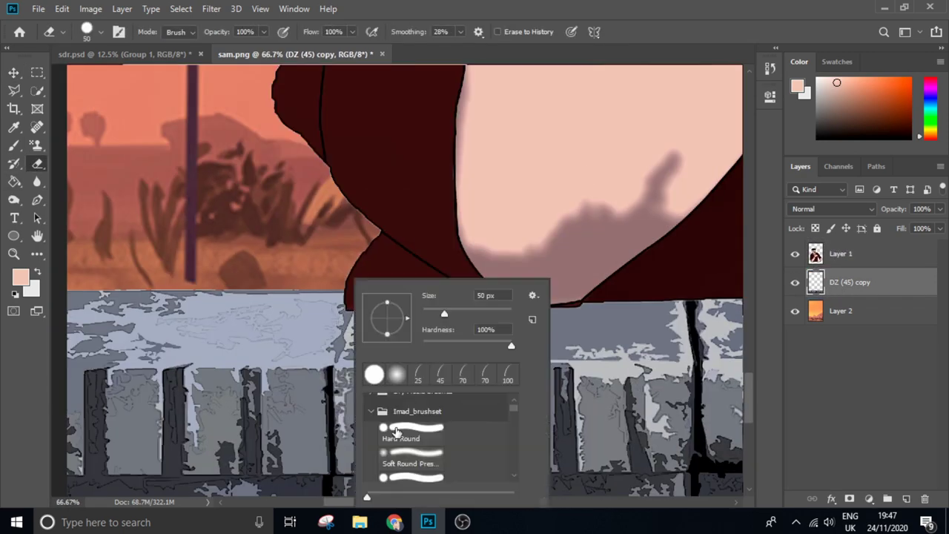
double_click(397, 432)
right_click(370, 274)
key(Escape)
click(840, 253)
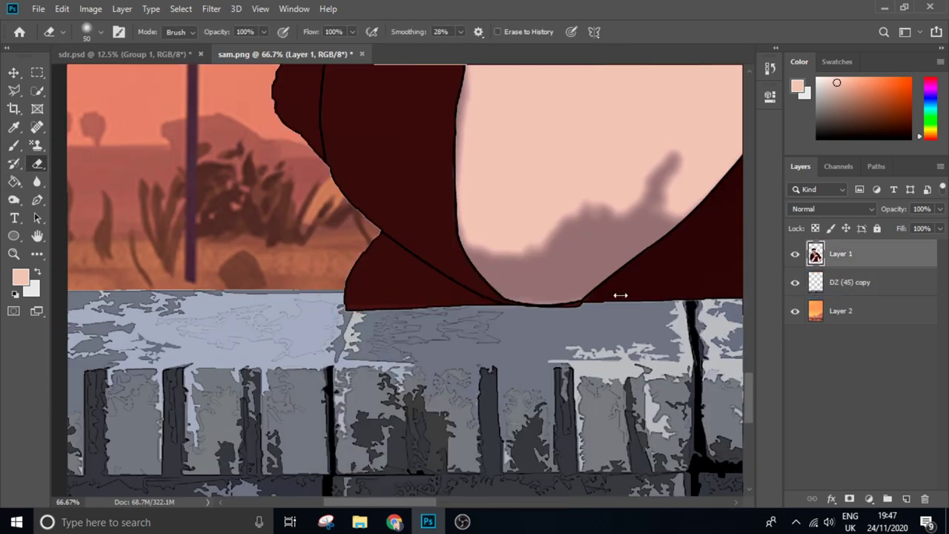
right_click(350, 305)
double_click(400, 373)
drag(389, 298, 341, 319)
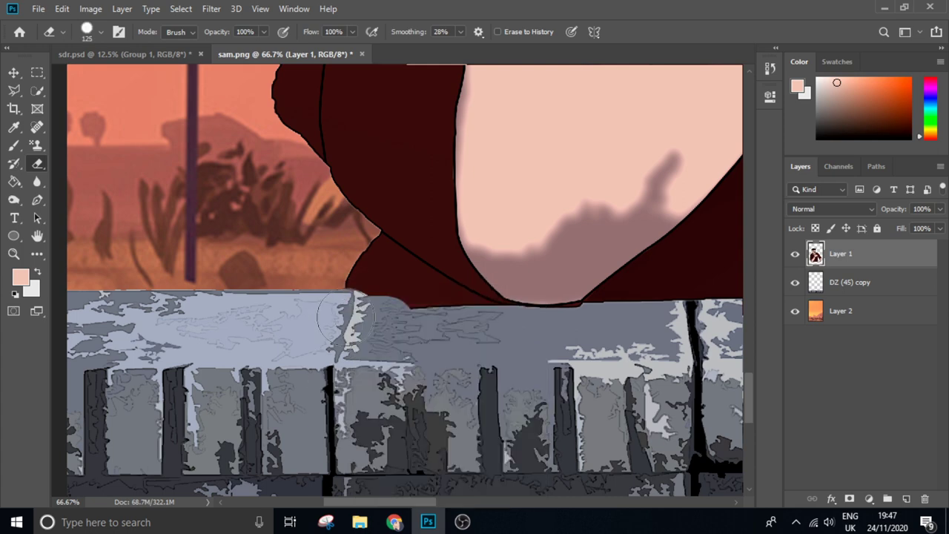
drag(893, 208, 818, 234)
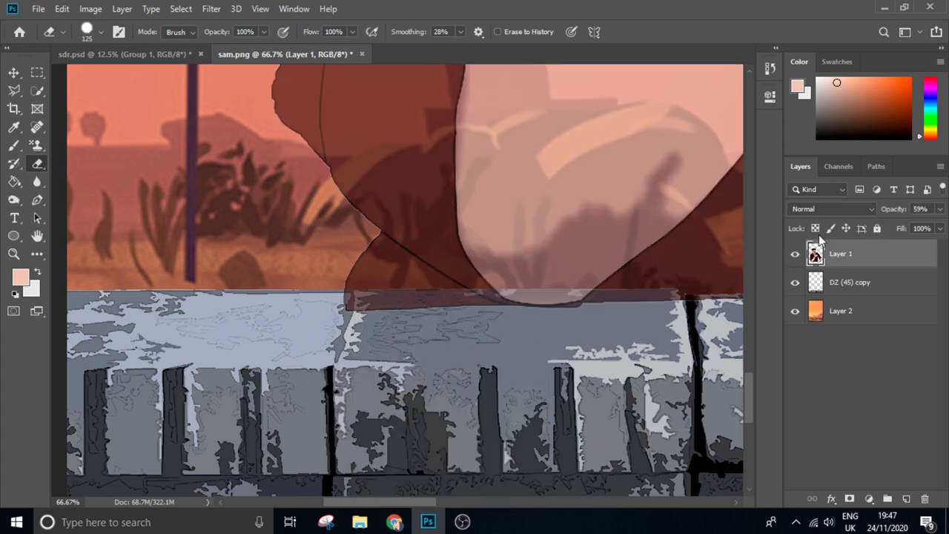
- Erase the red shirt overlapping the wall's top edge with a smaller brush
scroll(334, 301, up, 4)
key(bracketleft)
key(bracketleft)
key(bracketleft)
key(bracketleft)
drag(335, 362, 423, 345)
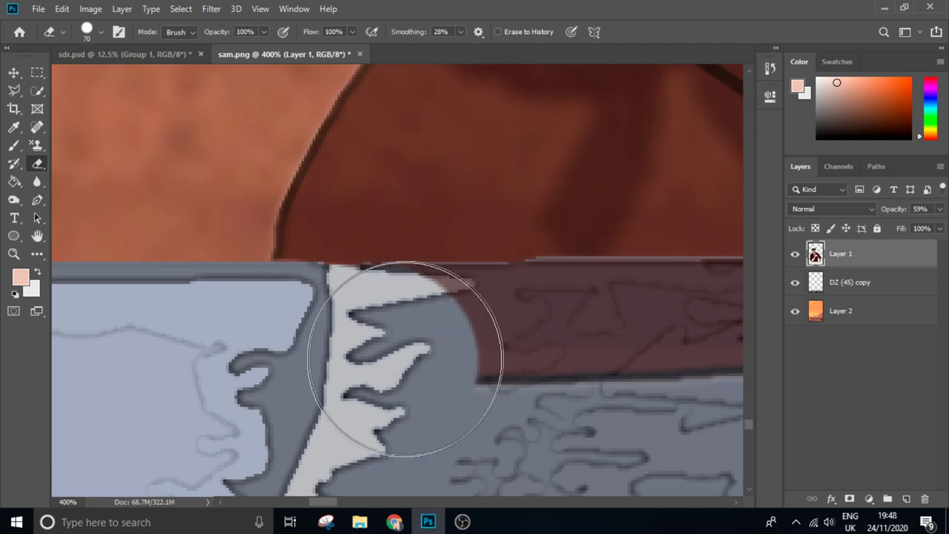
mouse_move(296, 338)
mouse_down()
mouse_move(473, 383)
mouse_move(209, 413)
mouse_up()
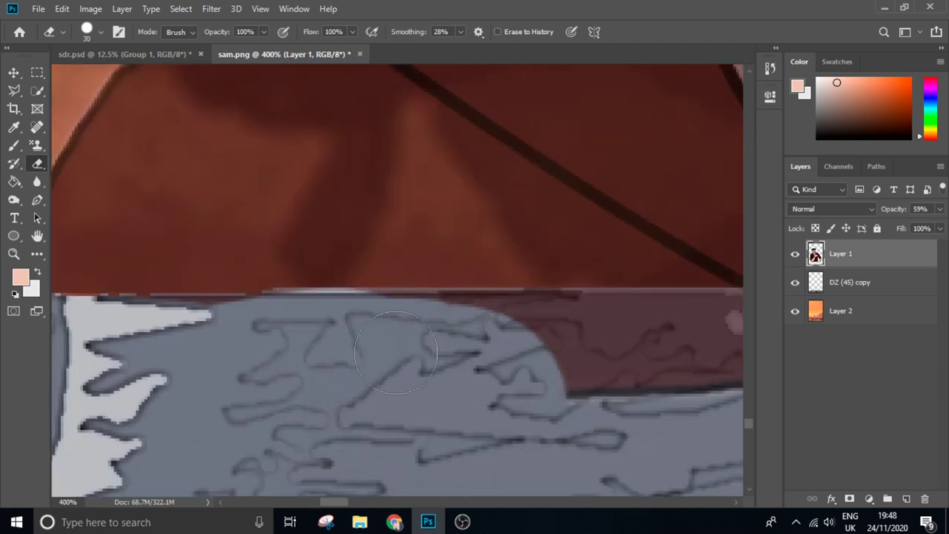
drag(443, 312, 667, 315)
scroll(435, 317, right, 3)
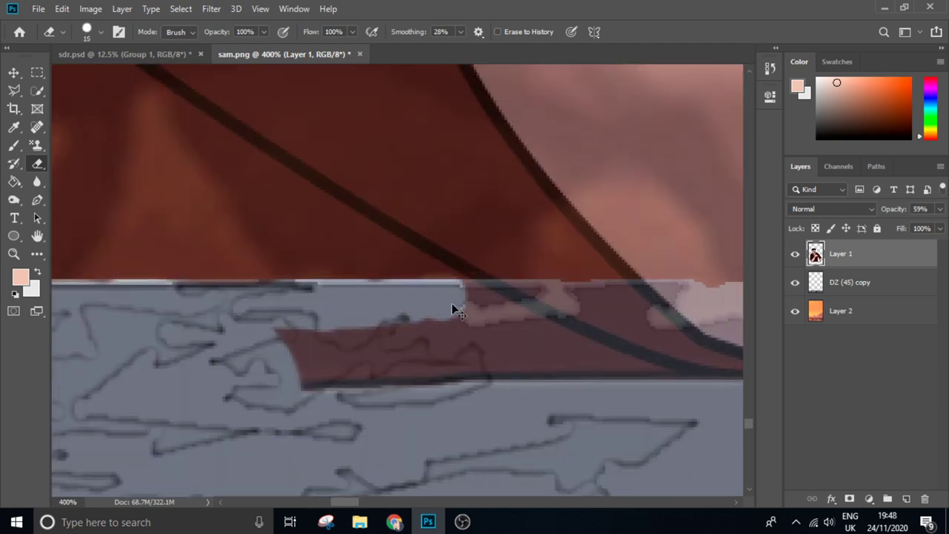
mouse_move(457, 311)
mouse_down()
mouse_move(497, 318)
mouse_move(519, 341)
mouse_up()
drag(519, 341, 238, 303)
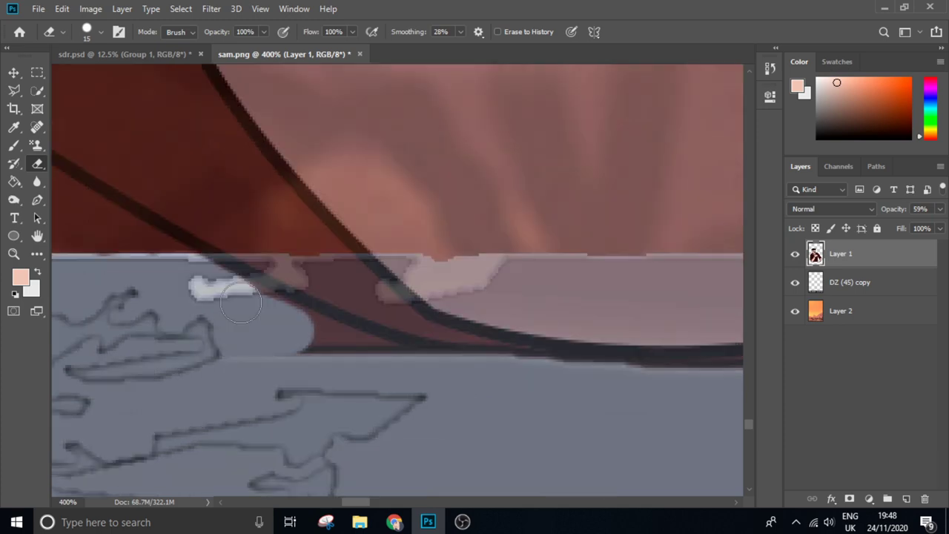
- At 100% zoom, clean up the remaining strip along the wall's top edge
key(ctrl+minus)
key(ctrl+minus)
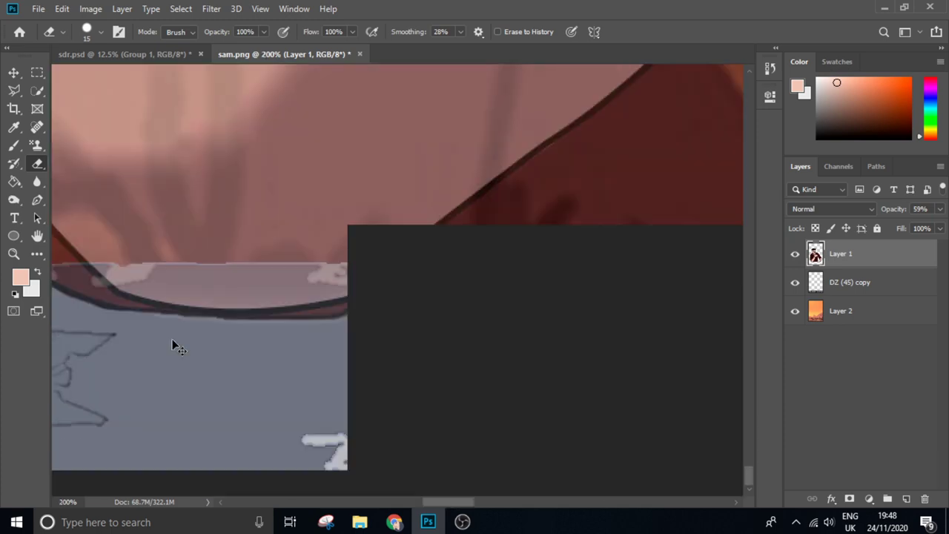
key(ctrl+minus)
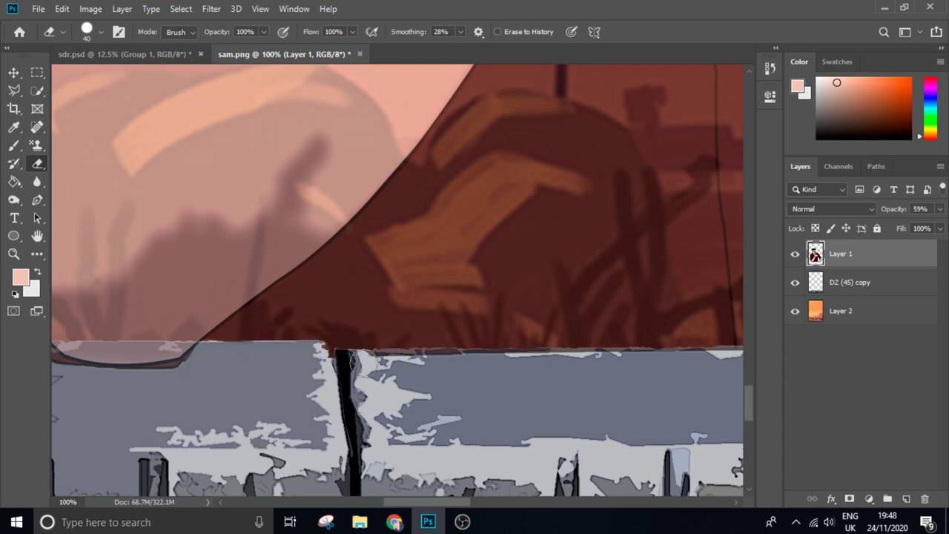
drag(558, 359, 457, 388)
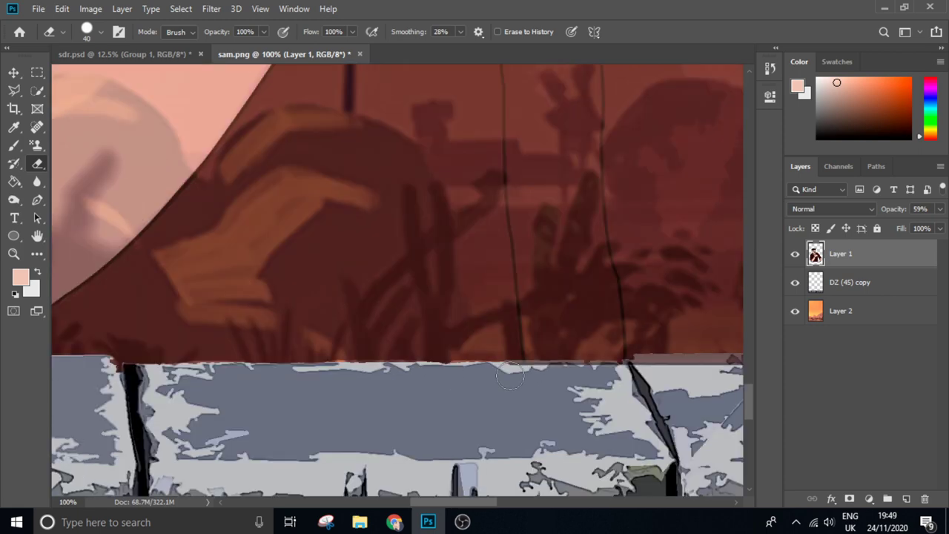
scroll(351, 369, right, 4)
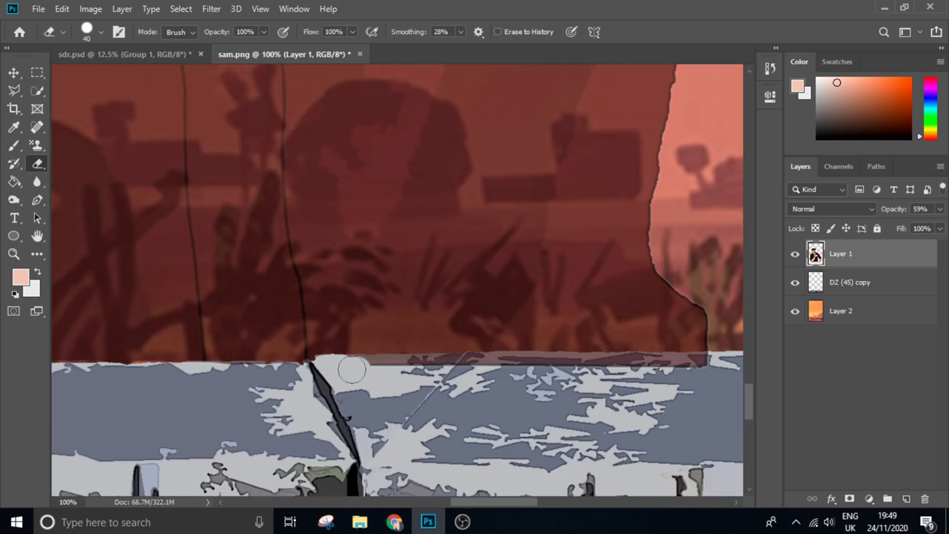
mouse_move(541, 370)
mouse_down()
mouse_move(715, 381)
mouse_move(581, 363)
mouse_up()
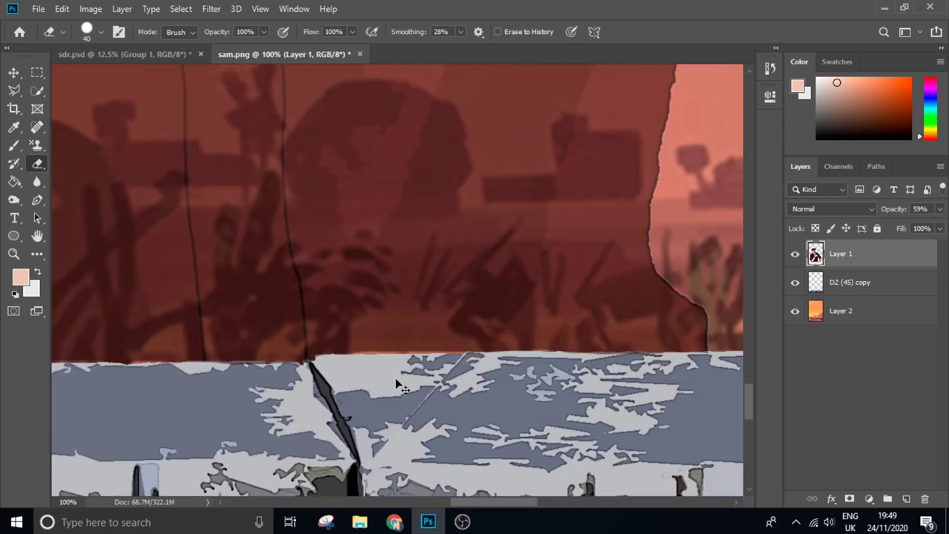
- Restore the man's layer to 100% opacity and check the whole portrait
key(ctrl+t)
key(0)
key(ctrl+minus)
key(ctrl+minus)
key(ctrl+minus)
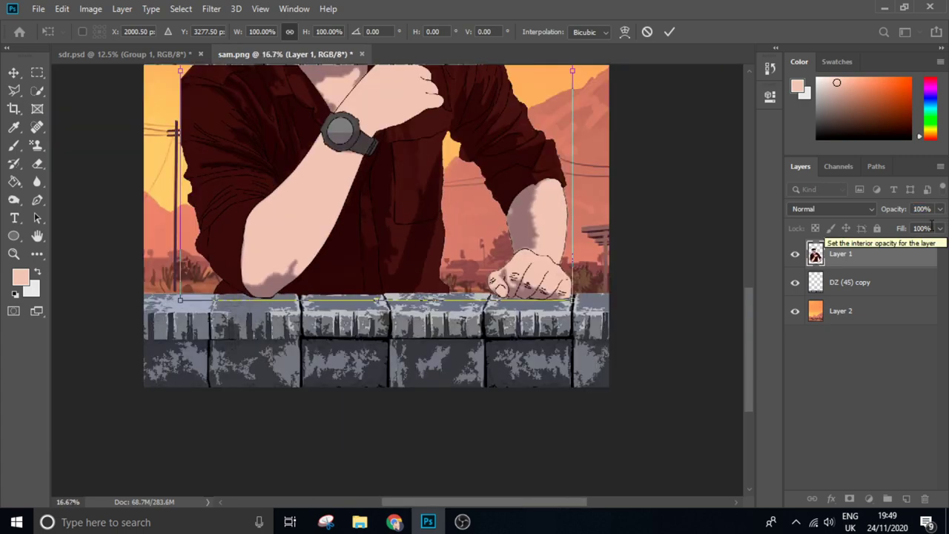
drag(462, 245, 481, 423)
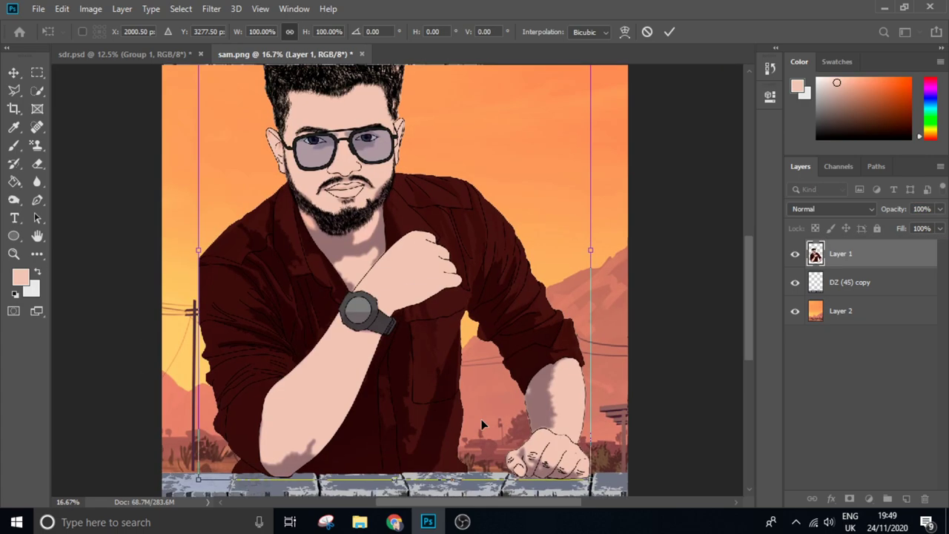
key(ctrl+minus)
key(Return)
key(e)
key(ctrl+plus)
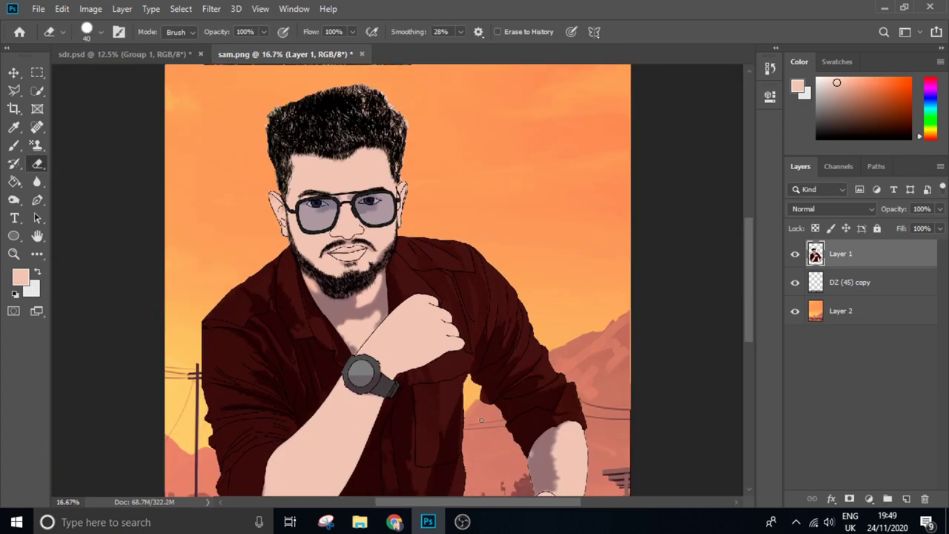
key(ctrl+plus)
key(ctrl+plus)
key(ctrl+plus)
- On a new layer, dab a soft black shadow at ~41% opacity under the arm
scroll(286, 343, down, 5)
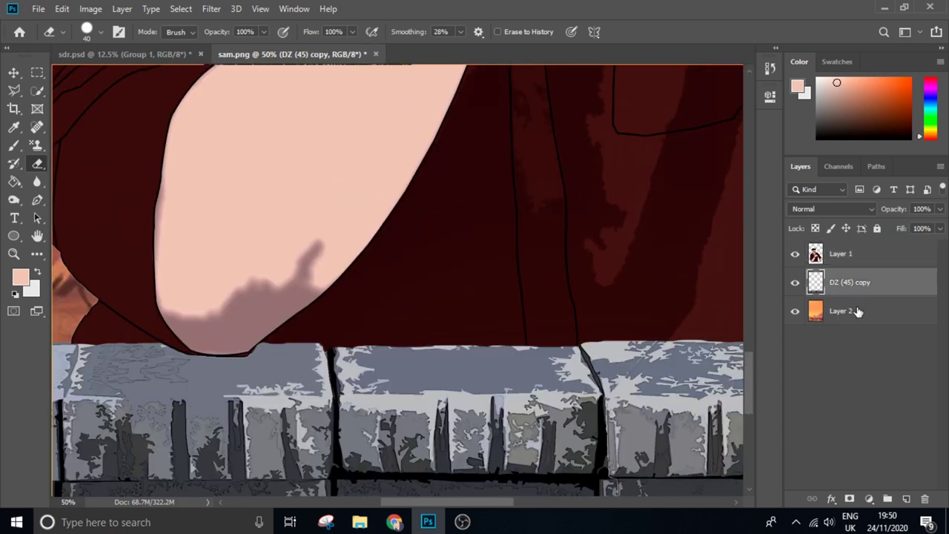
key(alt+bracketleft)
key(ctrl+shift+alt+n)
key(b)
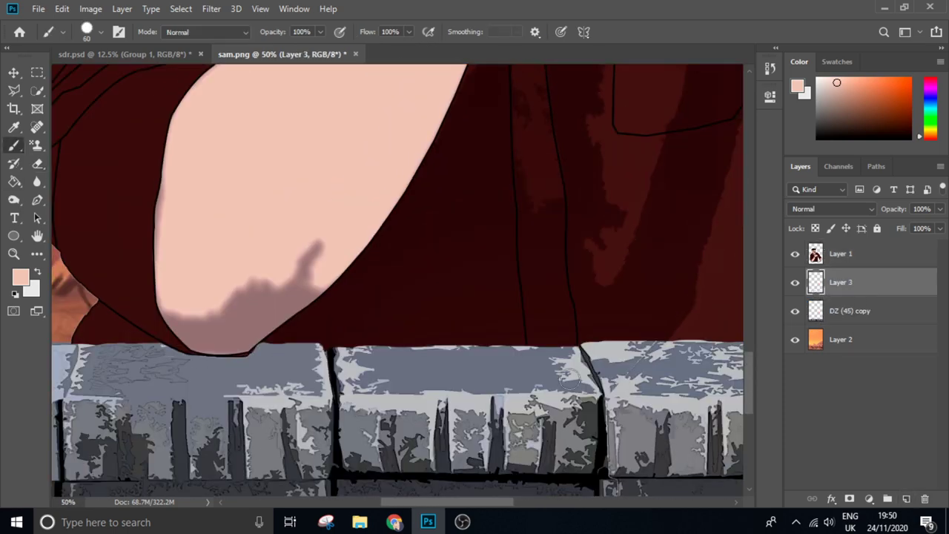
click(20, 276)
drag(273, 32, 247, 38)
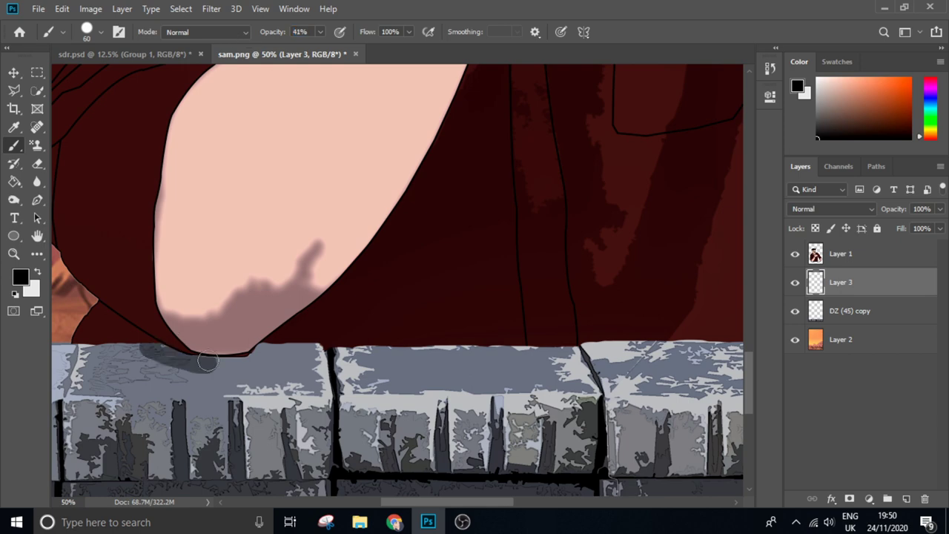
key(ctrl+z)
click(185, 367)
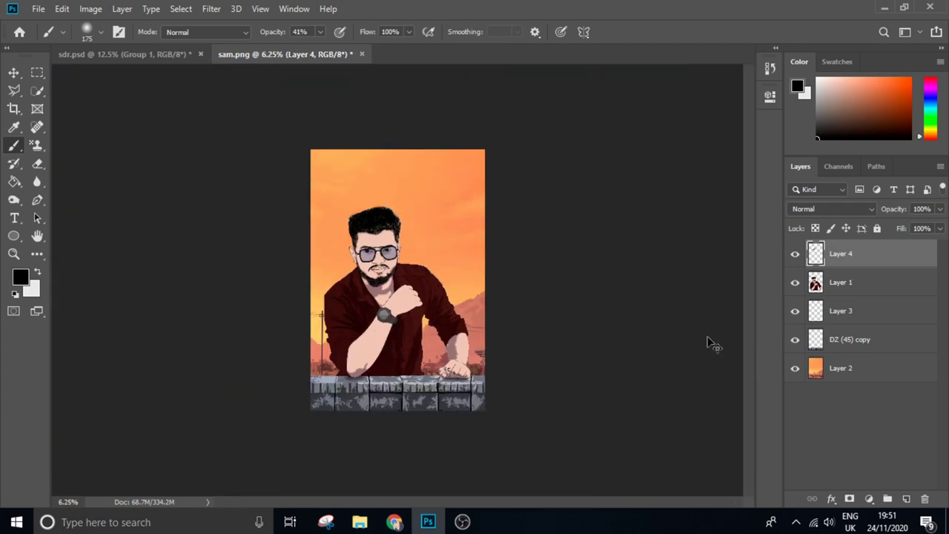
- Merge all the artwork layers into one with Ctrl+E and duplicate the merged layer
shift+click(828, 369)
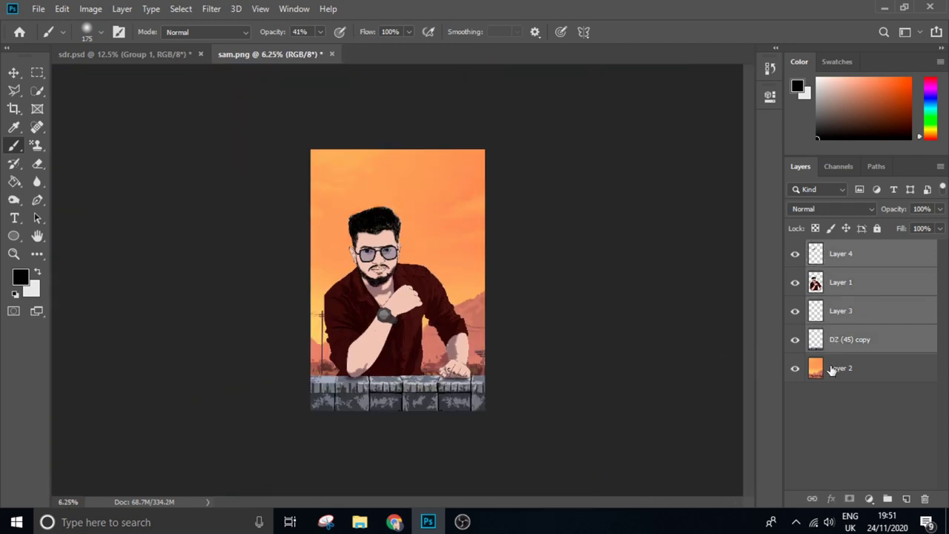
key(ctrl+e)
key(ctrl+j)
click(211, 9)
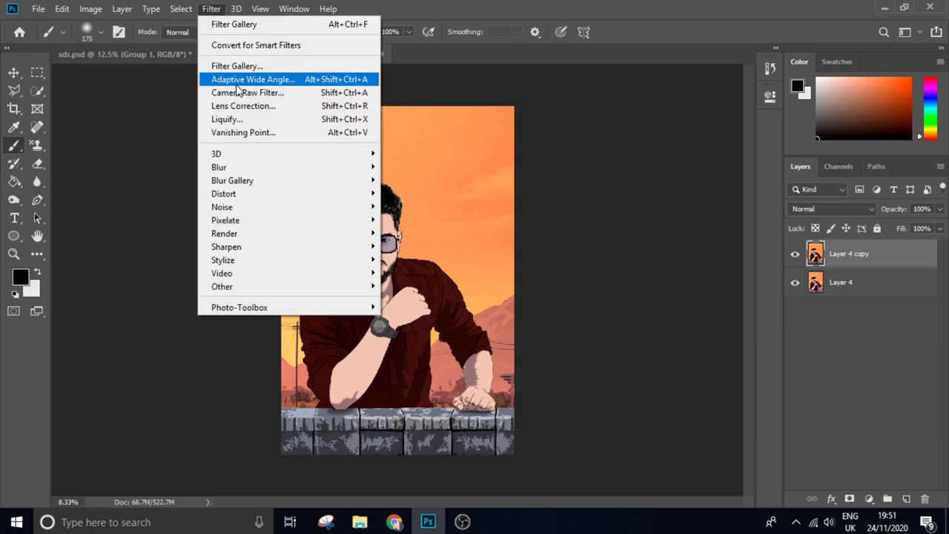
click(231, 116)
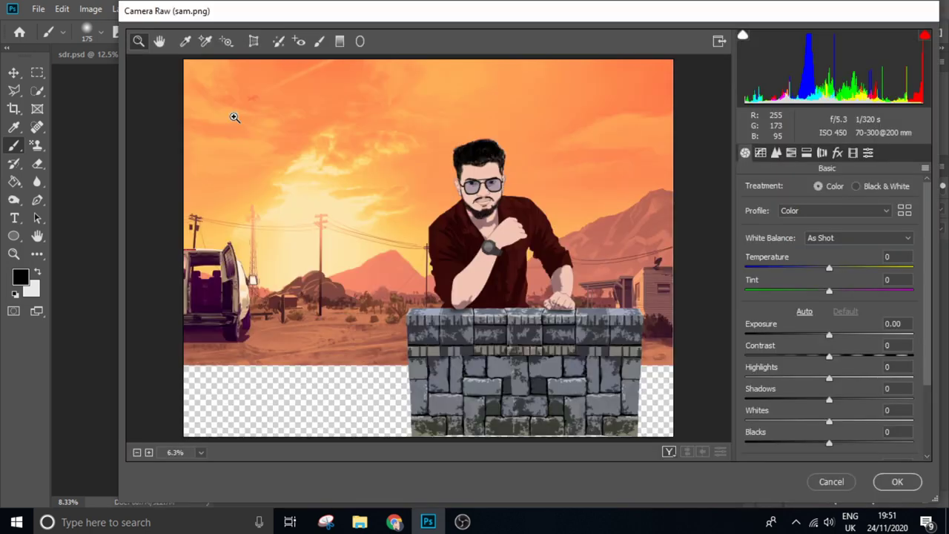
click(897, 481)
- Alt-drag a copy of desert Layer 2 sideways so the mountains and desert sit behind the man
click(819, 368)
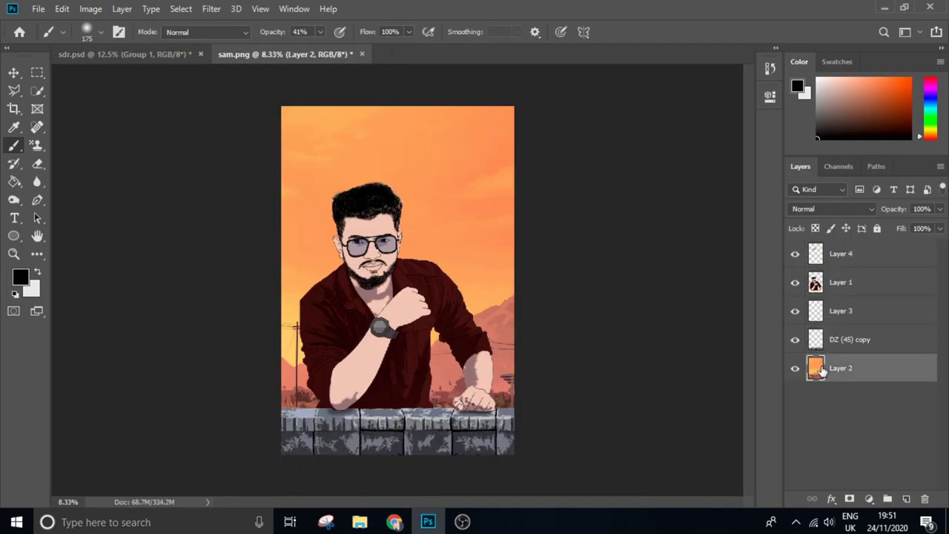
click(13, 74)
drag(453, 195, 387, 194)
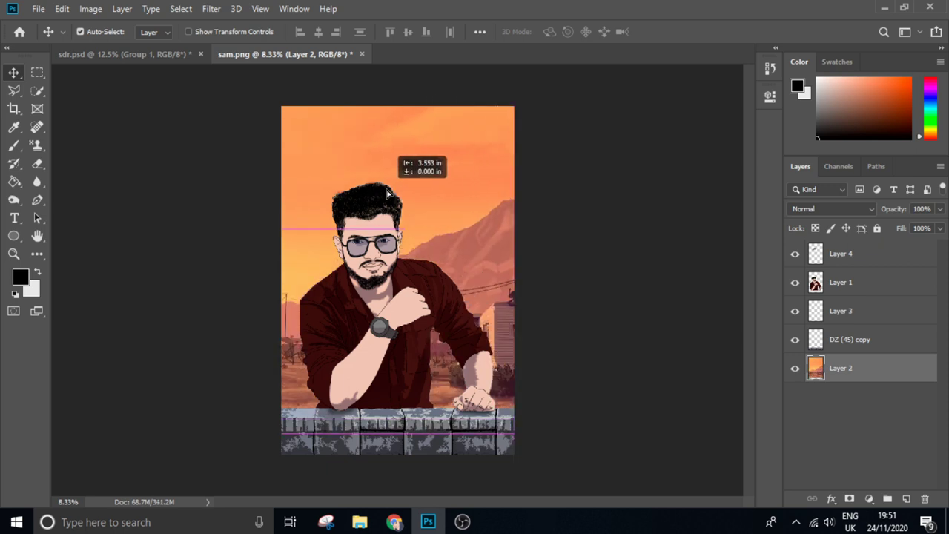
drag(430, 218, 449, 138)
right_click(318, 172)
click(355, 179)
mouse_move(354, 179)
mouse_down()
mouse_move(363, 209)
mouse_move(657, 186)
mouse_move(663, 159)
mouse_move(722, 161)
mouse_move(671, 158)
mouse_up()
scroll(393, 311, up, 2)
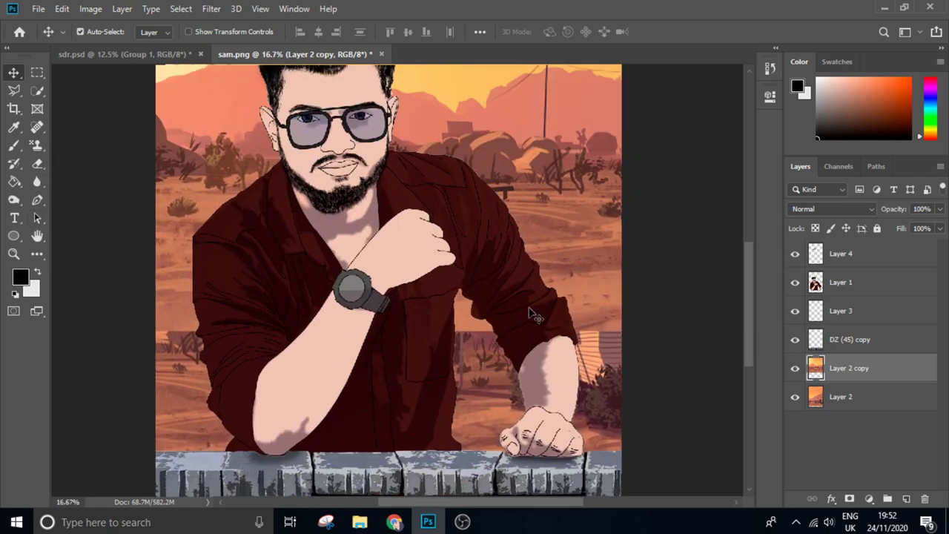
right_click(37, 182)
click(81, 216)
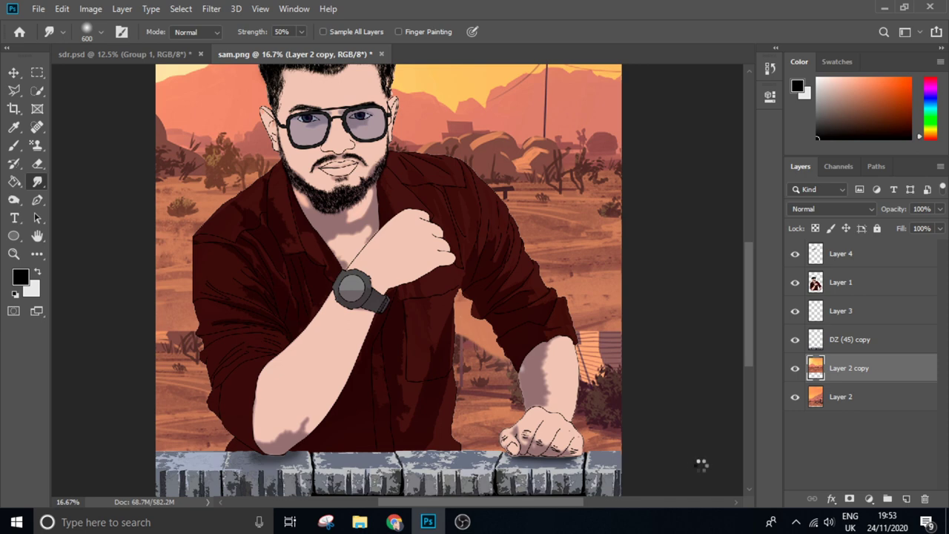
- Warp-stretch the background copy to fill behind the figure, and delete the original Layer 2
key(ctrl+minus)
key(ctrl+t)
right_click(388, 266)
click(426, 353)
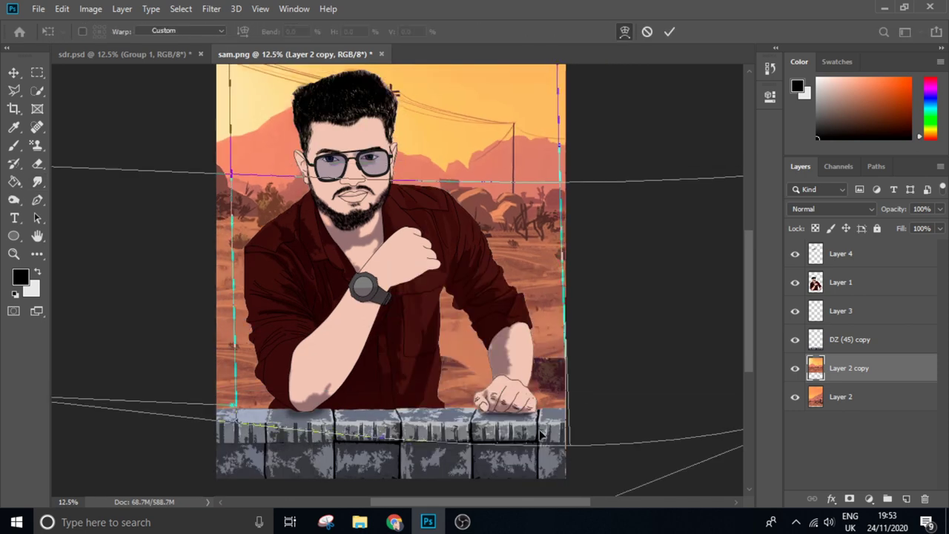
mouse_move(415, 363)
mouse_down()
mouse_move(359, 400)
mouse_move(252, 383)
mouse_up()
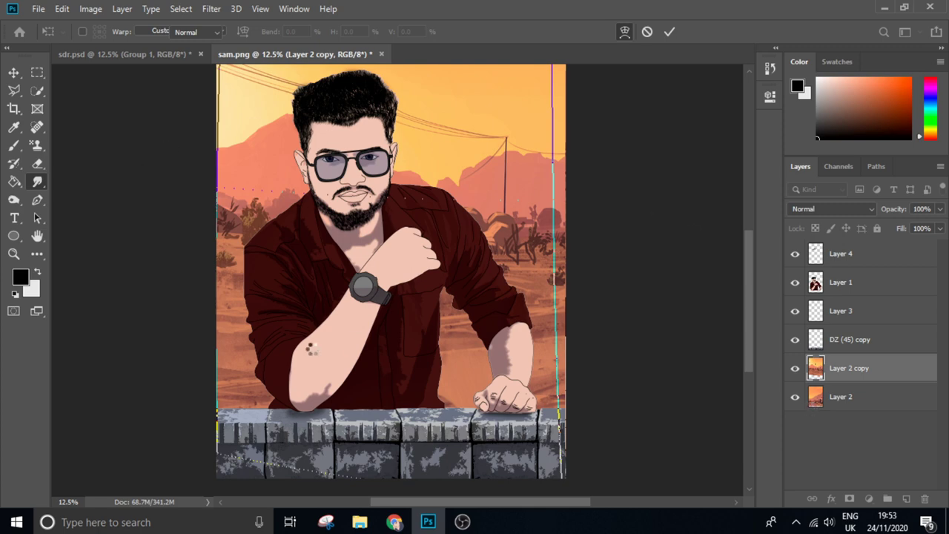
key(Return)
click(841, 396)
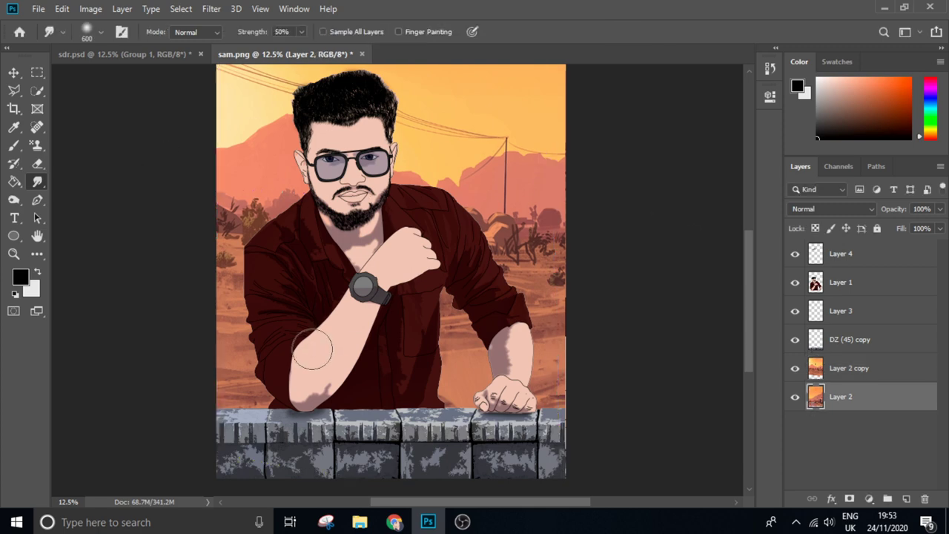
key(Delete)
- Apply a 15.3-pixel Gaussian Blur to the backdrop and select all layers from Layer 4 down
key(ctrl+minus)
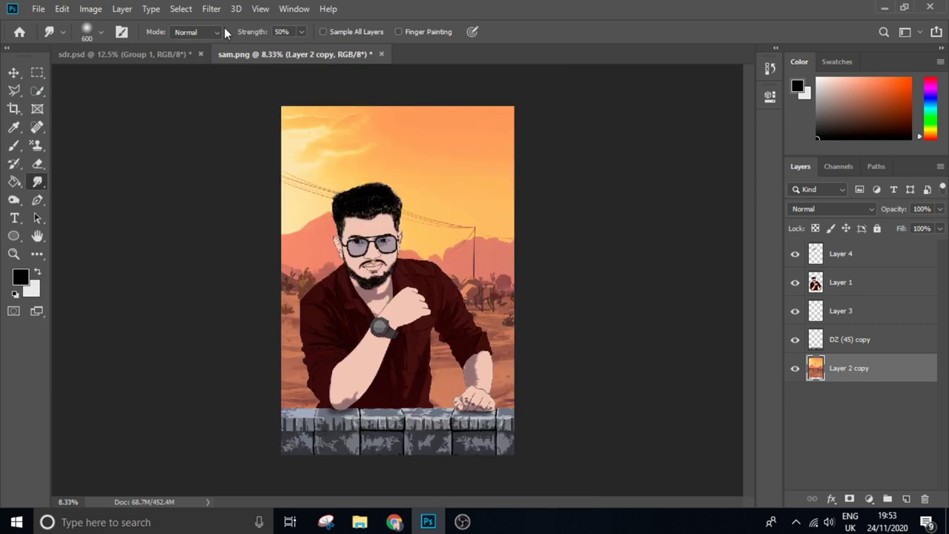
click(211, 9)
click(398, 216)
drag(628, 328, 668, 327)
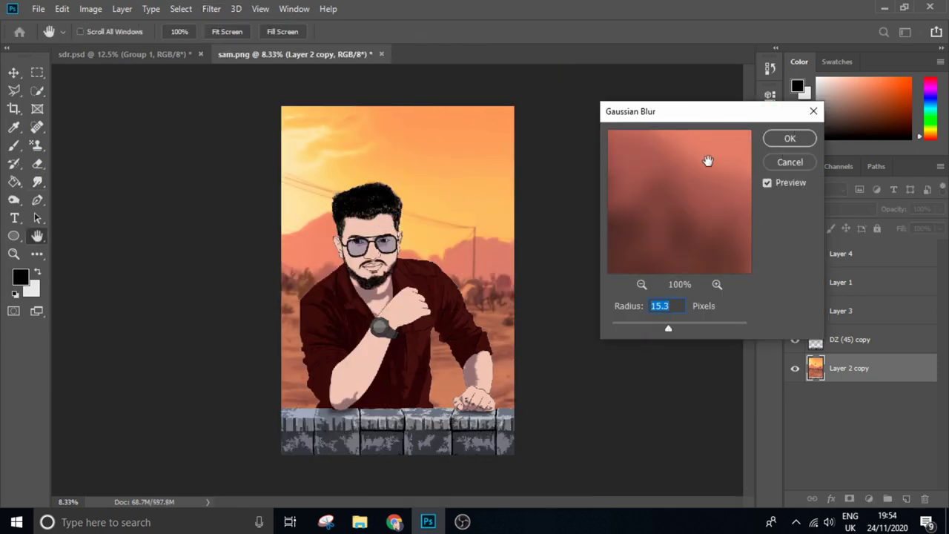
key(Return)
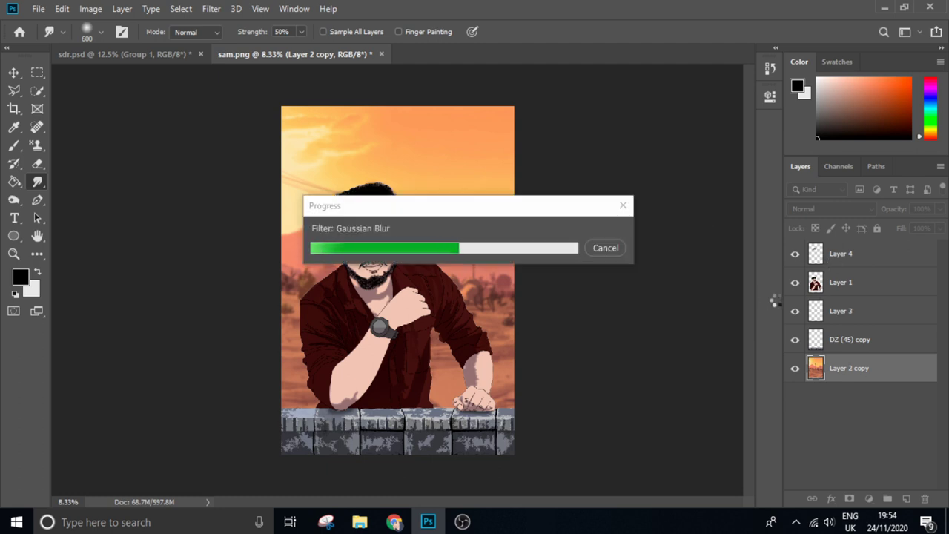
click(845, 254)
shift+click(845, 367)
- Merge the selected layers into a single Layer 4 and commit the crop
key(ctrl+e)
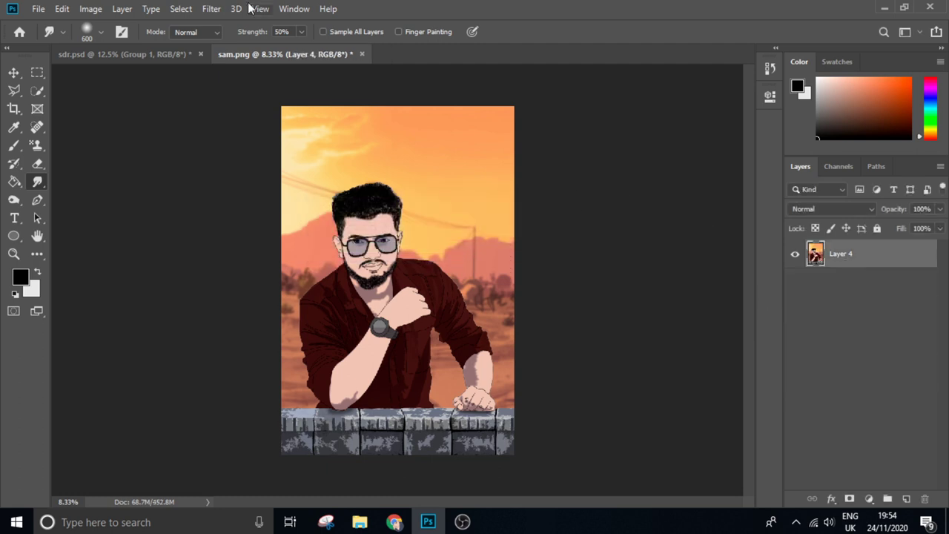
key(c)
key(Return)
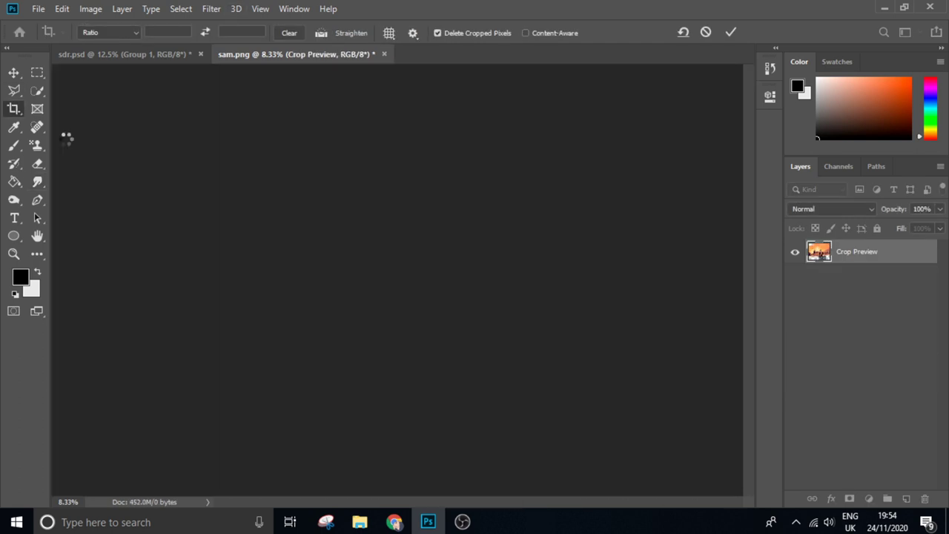
- Open the Camera Raw Filter on Layer 4 and browse its Presets list, previewing colour grades
click(211, 8)
click(261, 95)
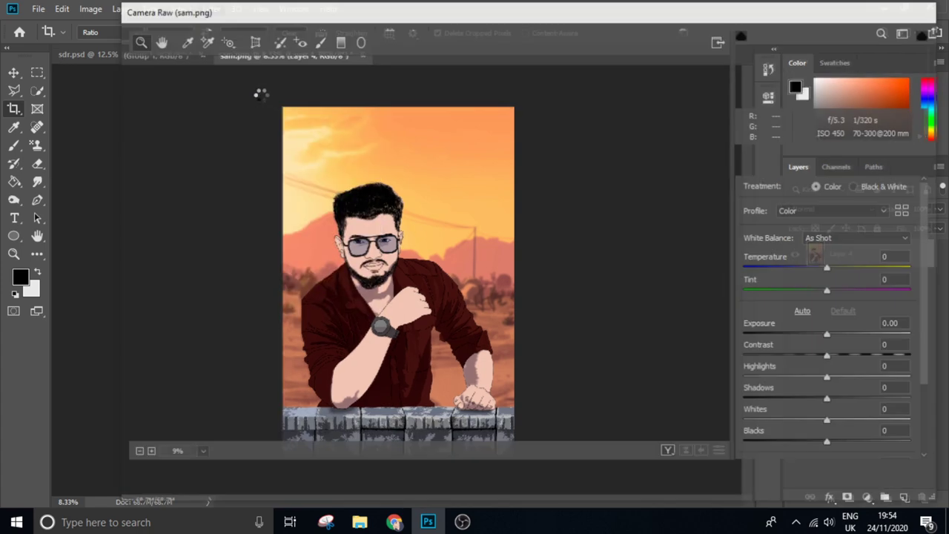
key(ctrl+alt+9)
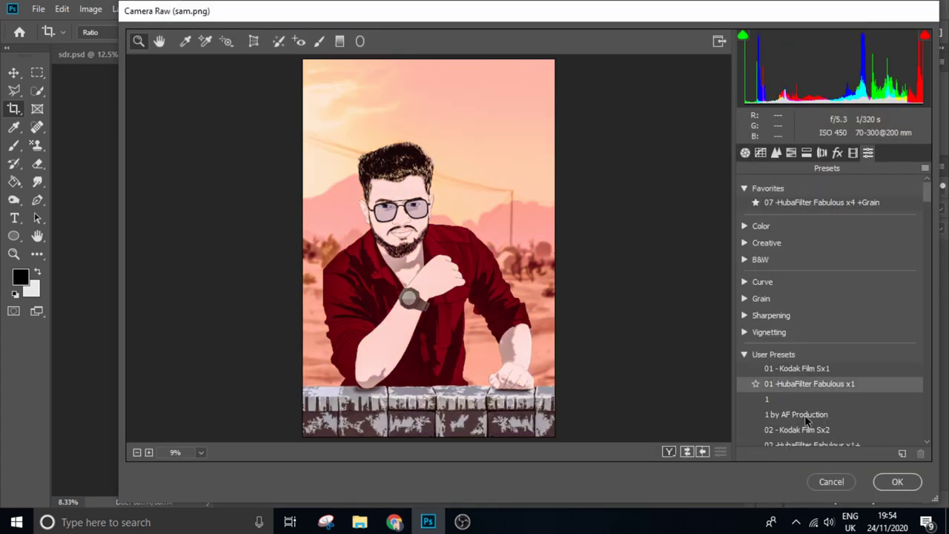
scroll(802, 418, down, 5)
scroll(802, 418, down, 4)
scroll(802, 417, down, 4)
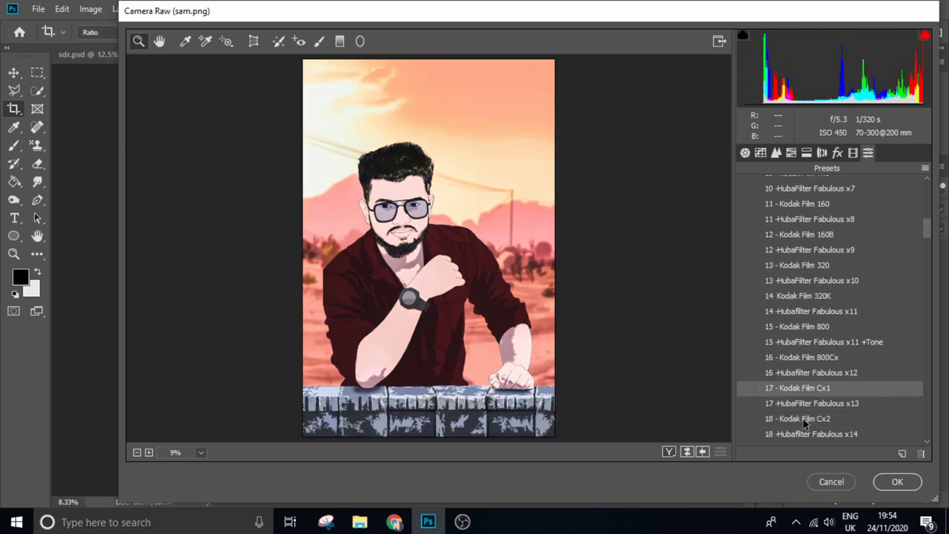
scroll(802, 418, down, 3)
scroll(803, 419, down, 1)
scroll(803, 419, down, 3)
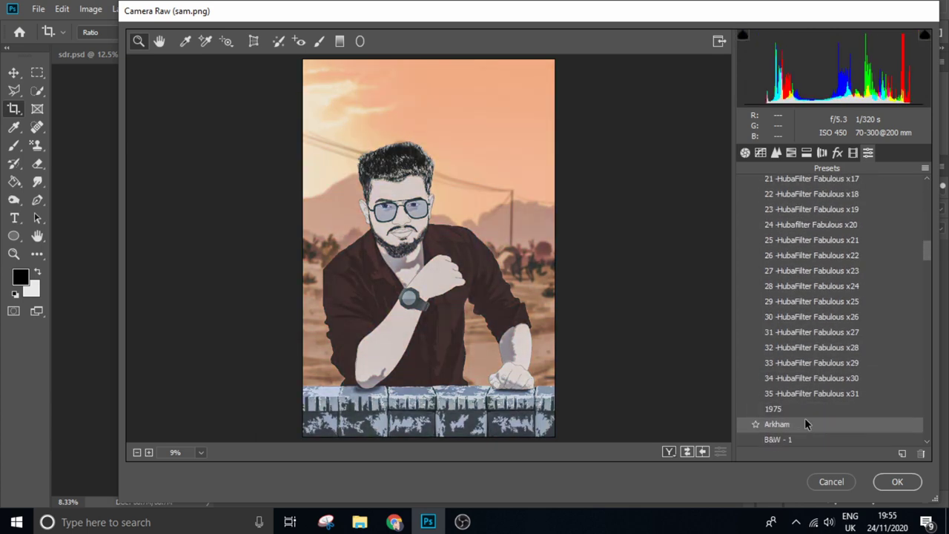
scroll(804, 418, down, 3)
scroll(806, 420, down, 1)
scroll(806, 418, down, 3)
scroll(801, 370, down, 1)
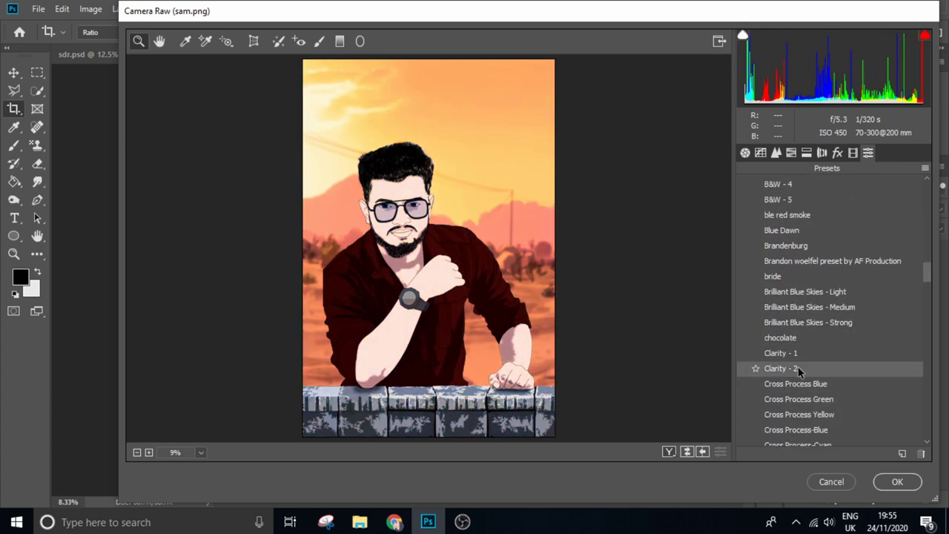
scroll(797, 366, down, 1)
scroll(785, 386, down, 2)
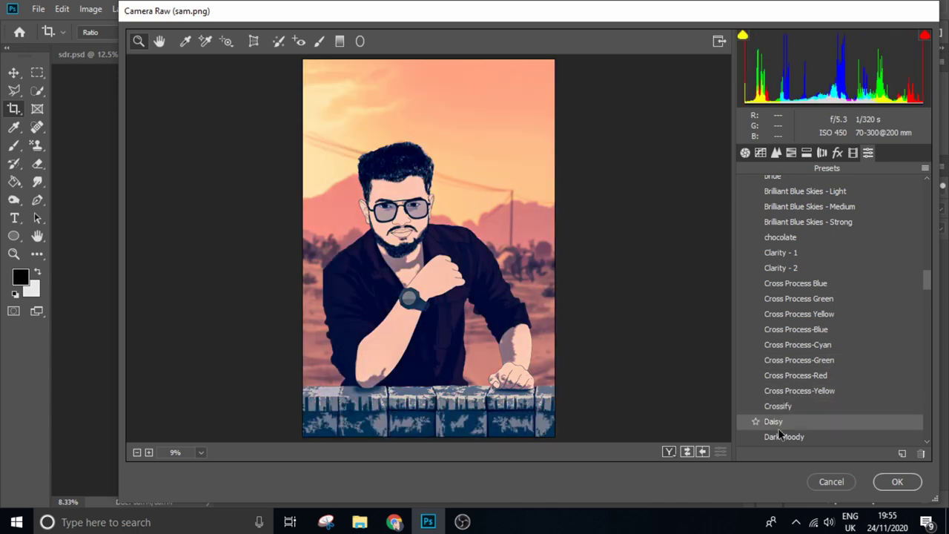
scroll(771, 420, down, 3)
scroll(772, 417, down, 4)
scroll(771, 417, down, 3)
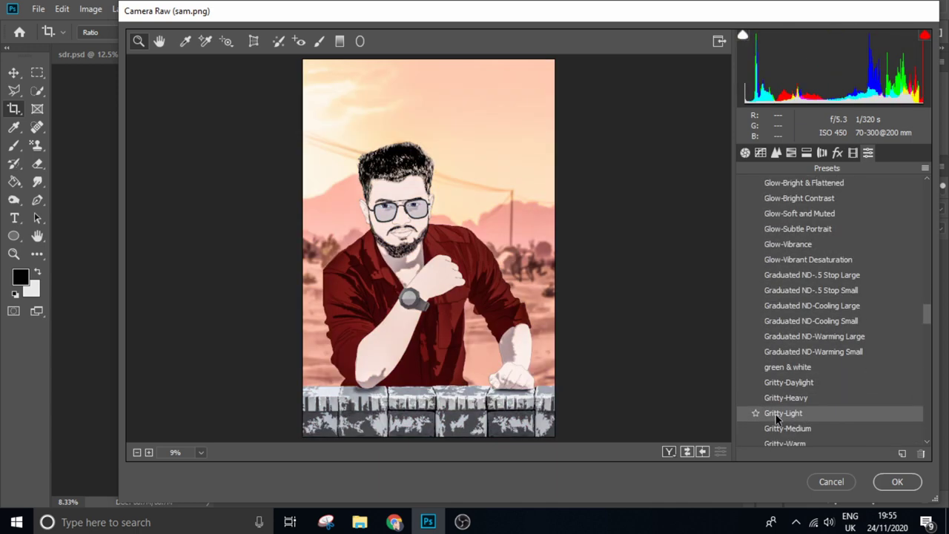
scroll(774, 421, down, 4)
scroll(779, 427, down, 2)
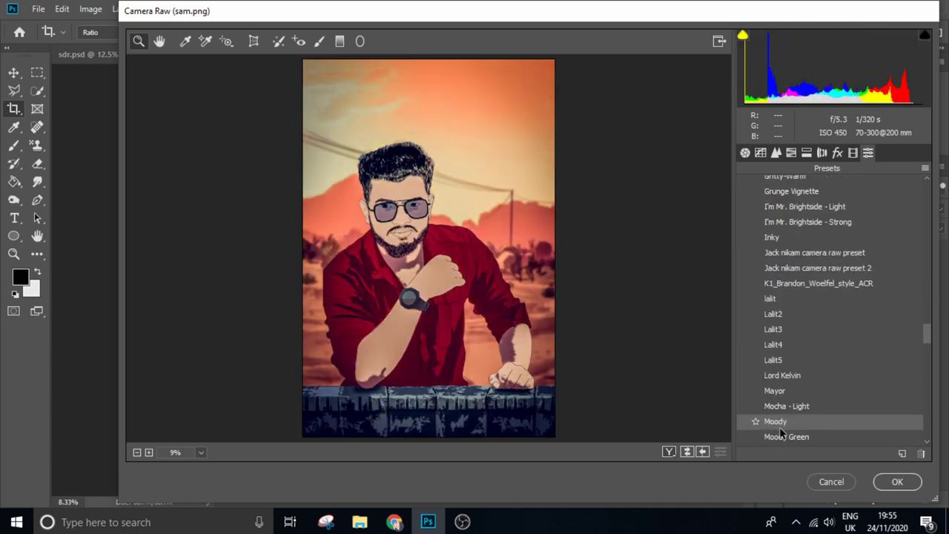
scroll(779, 427, down, 3)
scroll(782, 424, down, 1)
scroll(782, 421, down, 2)
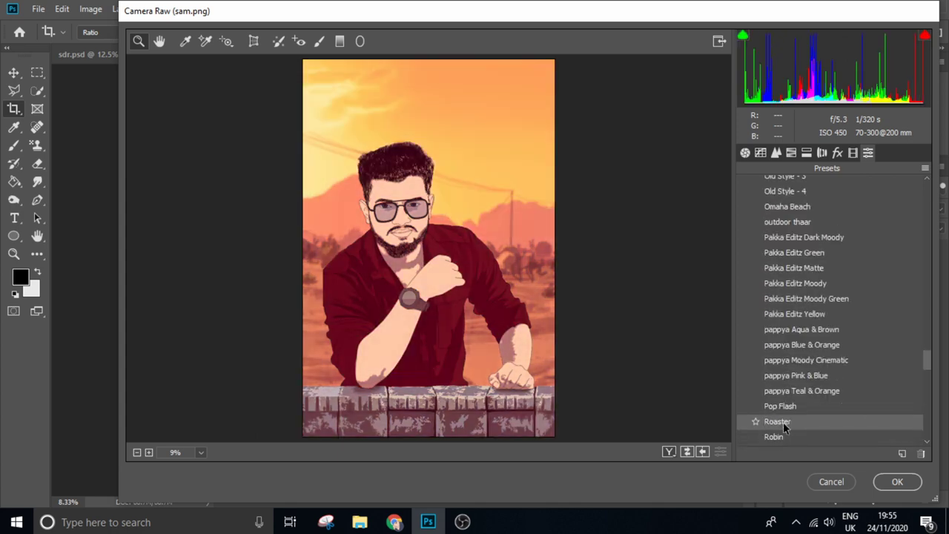
scroll(785, 420, down, 1)
scroll(808, 265, up, 2)
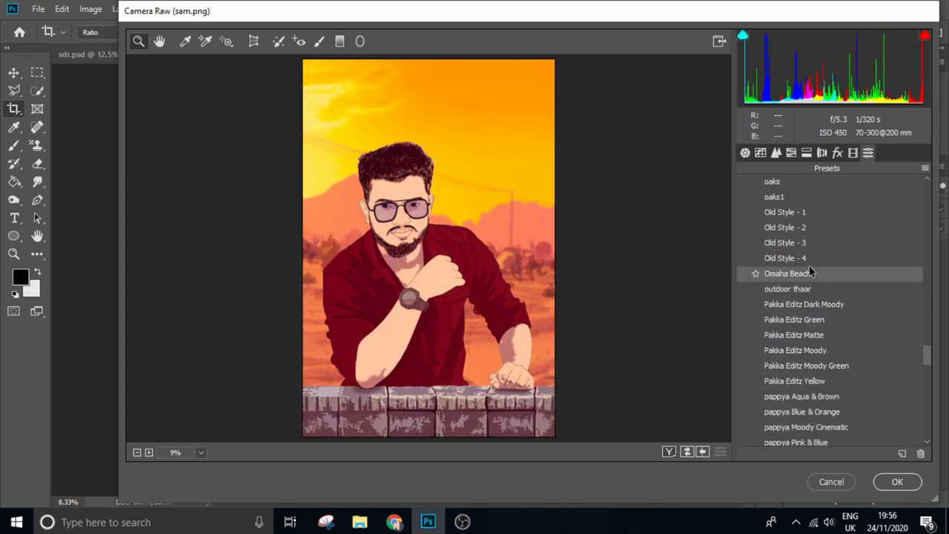
scroll(785, 237, up, 2)
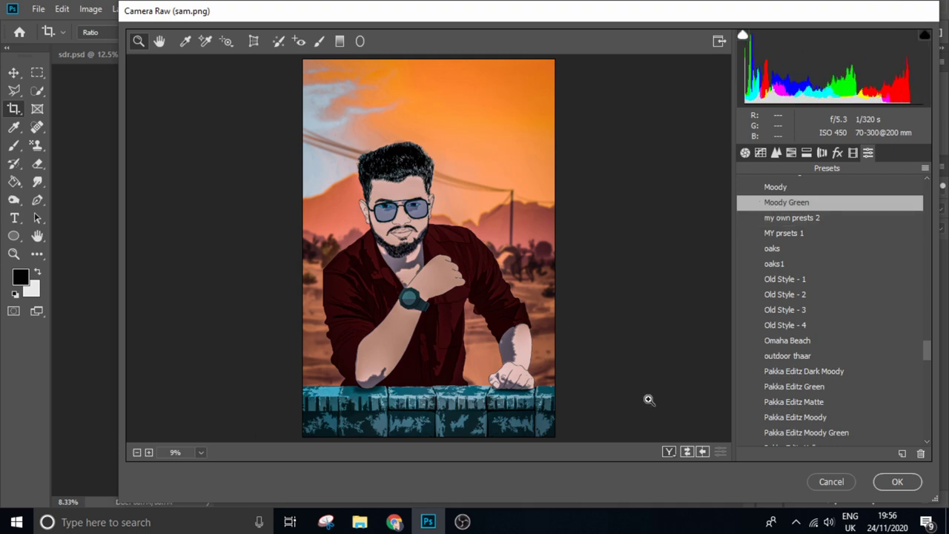
scroll(786, 419, down, 1)
scroll(789, 423, down, 3)
- Apply the Camera Raw preset, then duplicate the layer and give the copy a Cutout effect at 3 levels
click(897, 481)
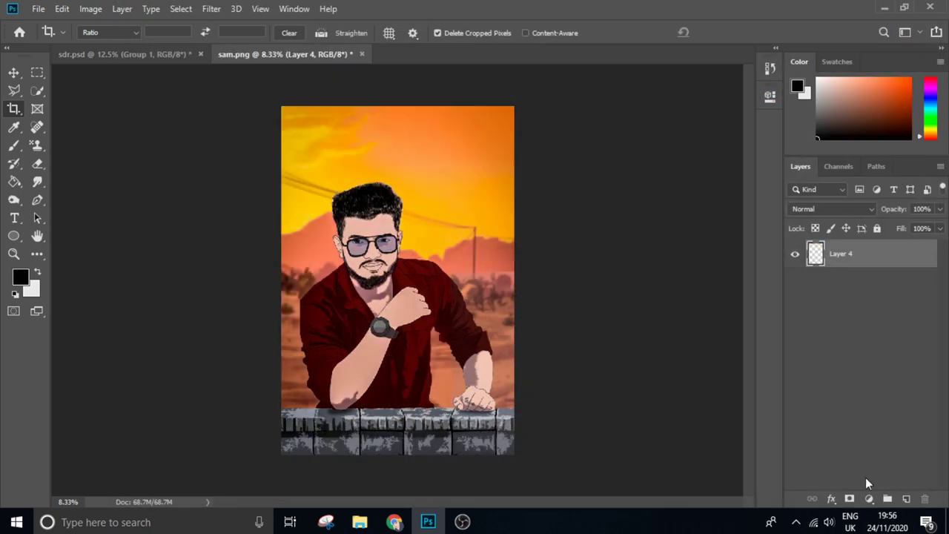
key(ctrl+plus)
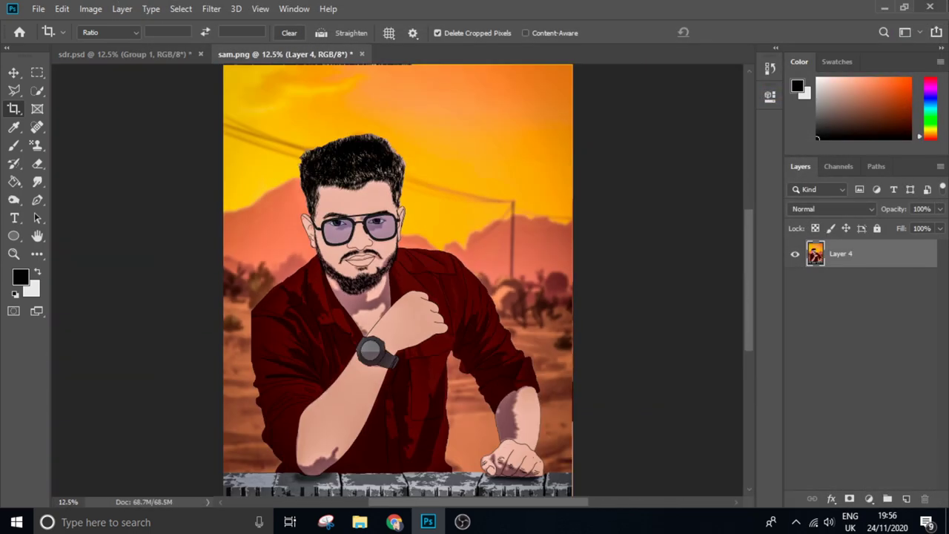
key(ctrl+j)
click(211, 8)
click(235, 116)
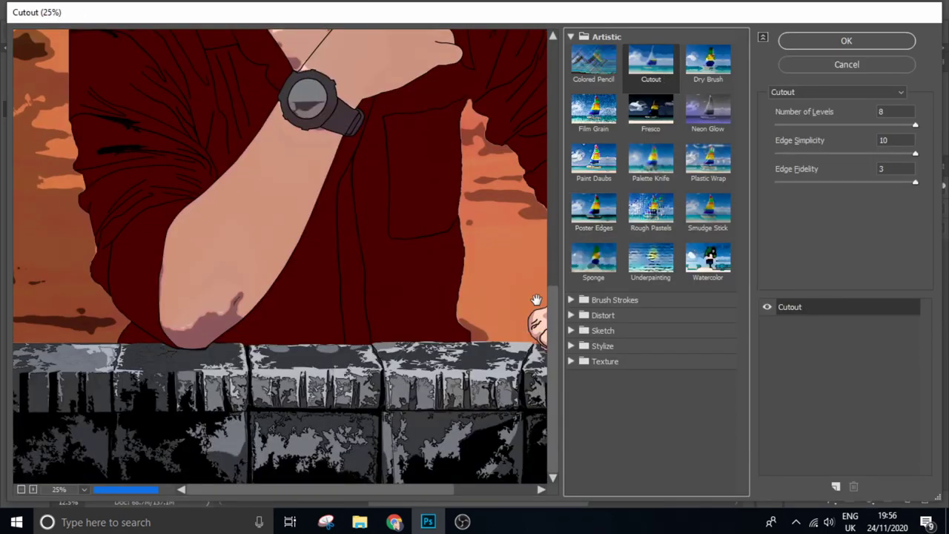
text(3)
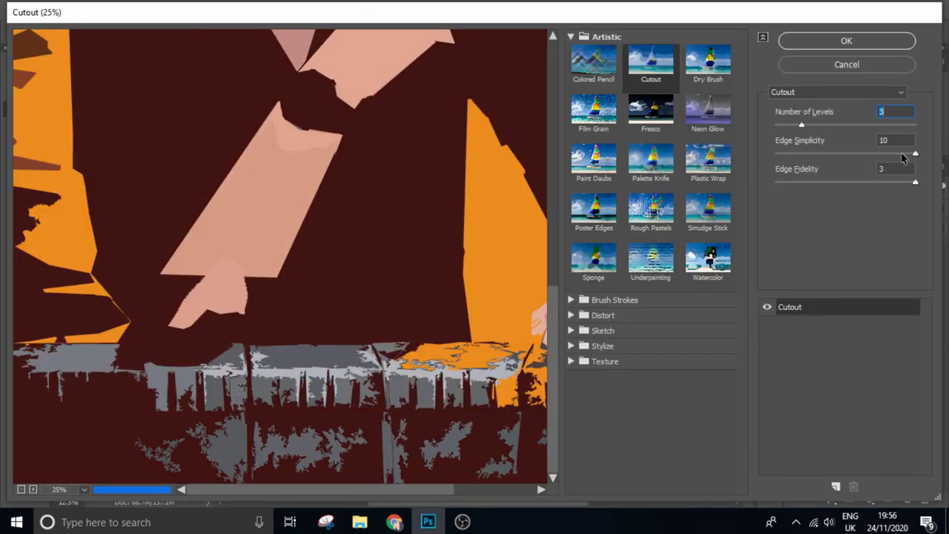
text(2)
key(Return)
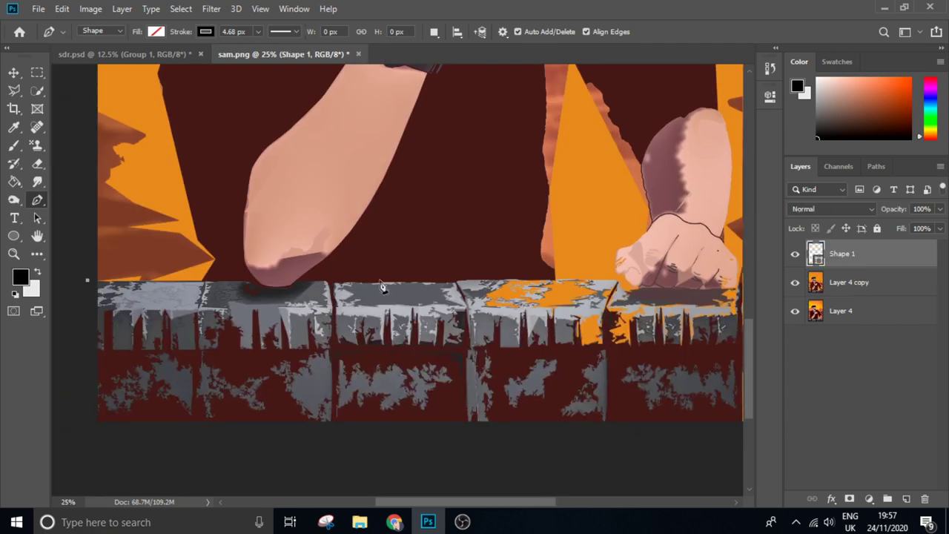
- Keep the cutout only on the bottom wall by lassoing it, inverting and deleting, then erase it off the hand
click(13, 89)
key(ctrl+minus)
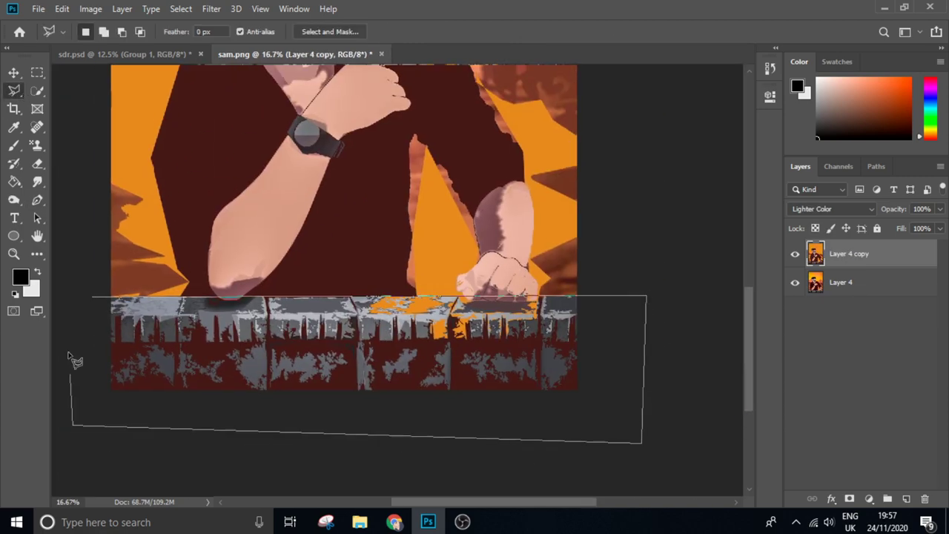
click(92, 297)
key(ctrl+shift+i)
key(Delete)
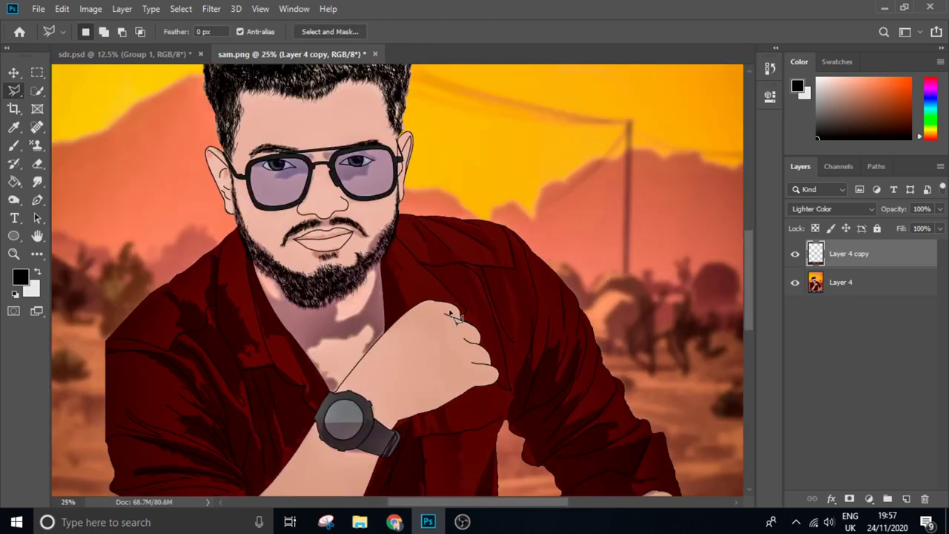
key(e)
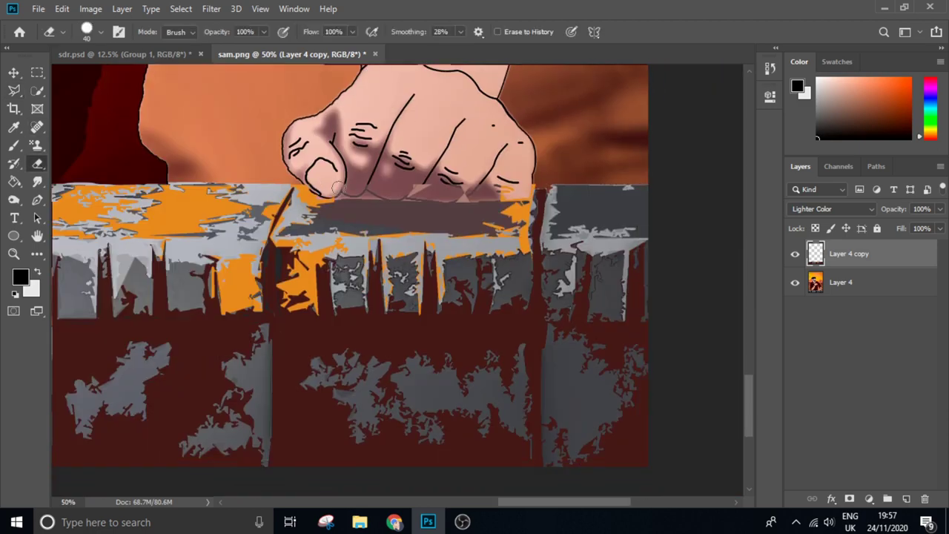
key(ctrl+minus)
key(ctrl+minus)
key(ctrl+minus)
key(ctrl+minus)
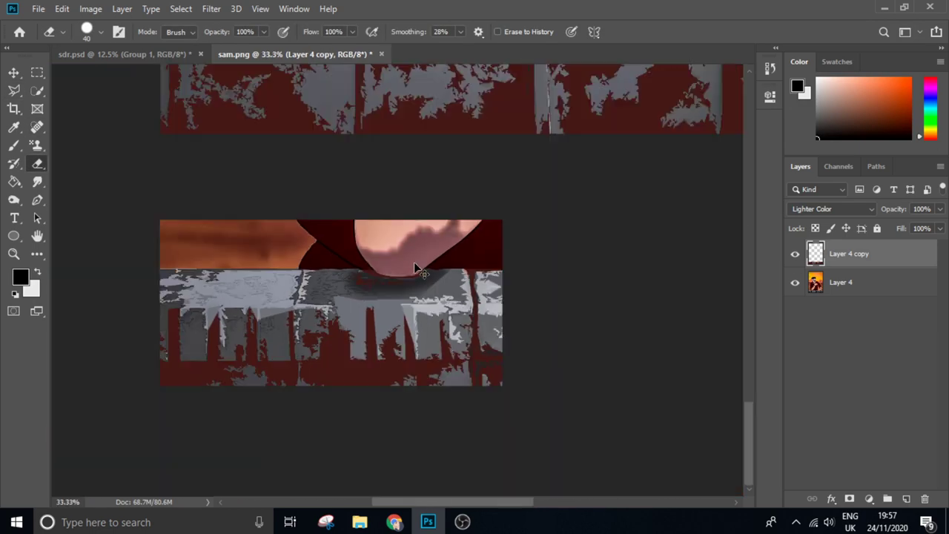
key(ctrl+minus)
click(219, 10)
click(252, 92)
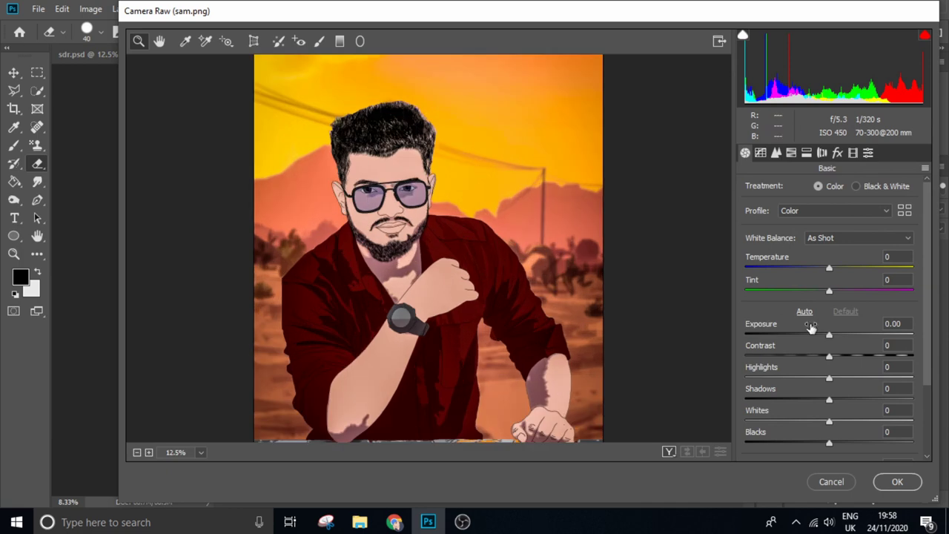
- Apply a first Camera Raw pass with Exposure -0.40, Highlights +9 and Shadows -15
mouse_move(829, 335)
mouse_down()
mouse_move(845, 356)
mouse_move(800, 381)
mouse_move(858, 381)
mouse_move(836, 378)
mouse_up()
mouse_move(828, 399)
mouse_down()
mouse_move(866, 400)
mouse_move(816, 401)
mouse_move(812, 421)
mouse_move(847, 442)
mouse_move(836, 443)
mouse_move(889, 409)
mouse_move(845, 428)
mouse_move(830, 455)
mouse_move(882, 410)
mouse_up()
scroll(836, 443, down, 2)
scroll(827, 449, down, 1)
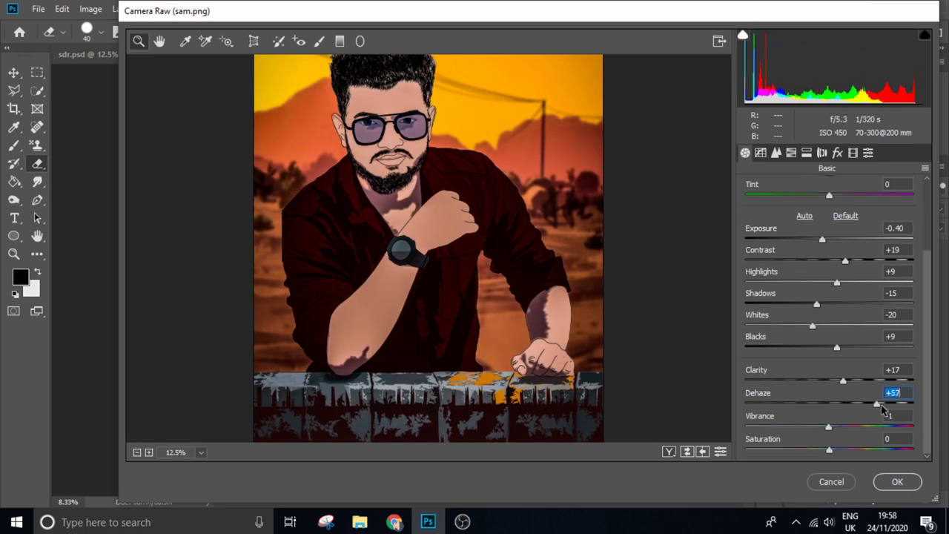
click(883, 481)
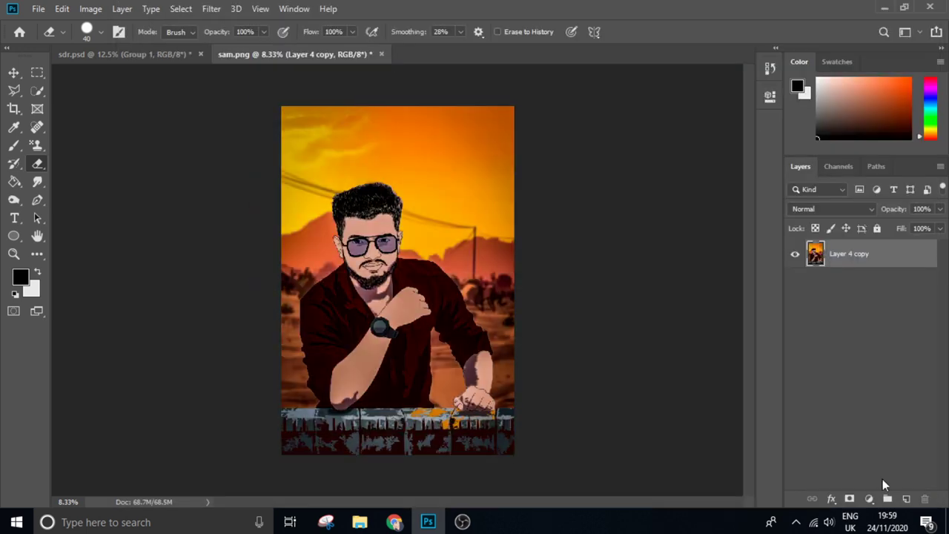
- Apply a second Camera Raw pass: Exposure -0.55, Contrast +29, Shadows +3, Dehaze +38
click(212, 9)
click(245, 92)
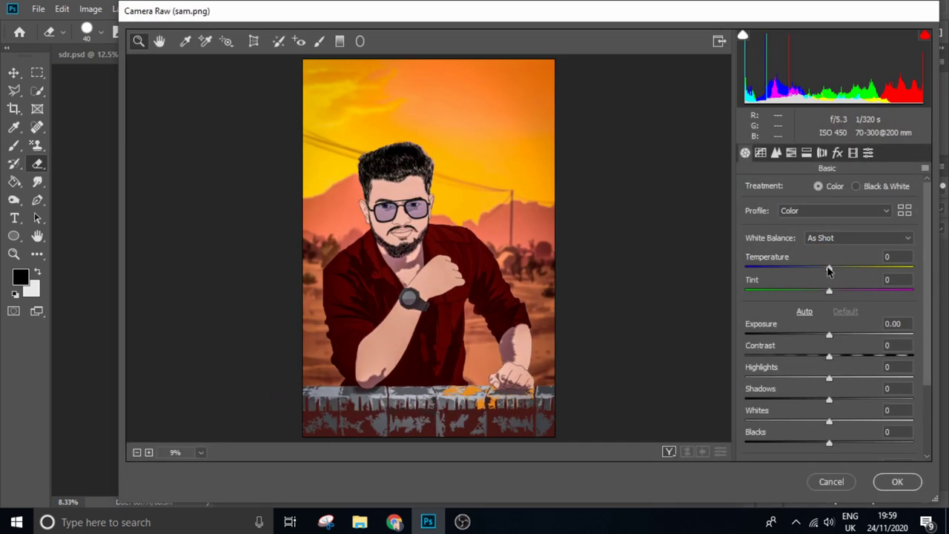
drag(829, 268, 802, 270)
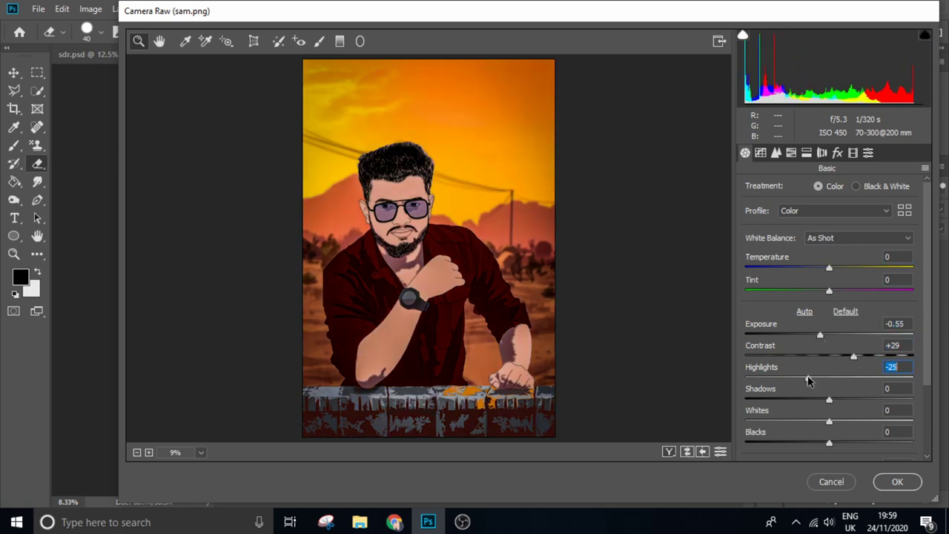
drag(829, 400, 861, 409)
scroll(815, 445, down, 2)
click(860, 431)
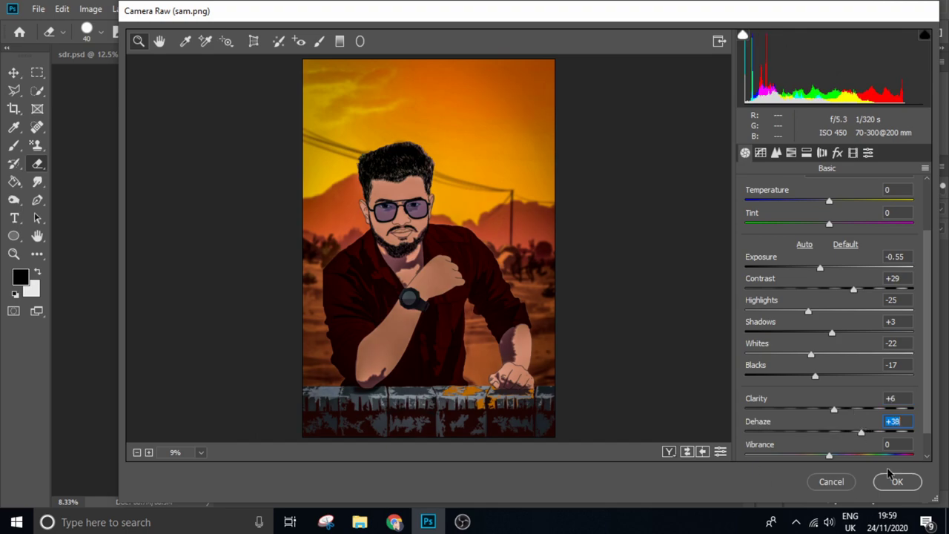
click(896, 483)
scroll(445, 412, up, 3)
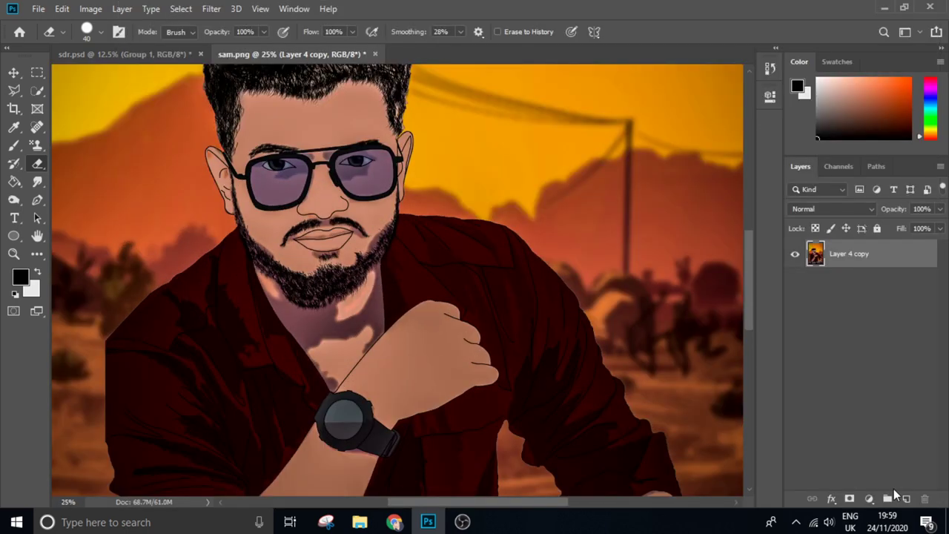
scroll(445, 407, down, 1)
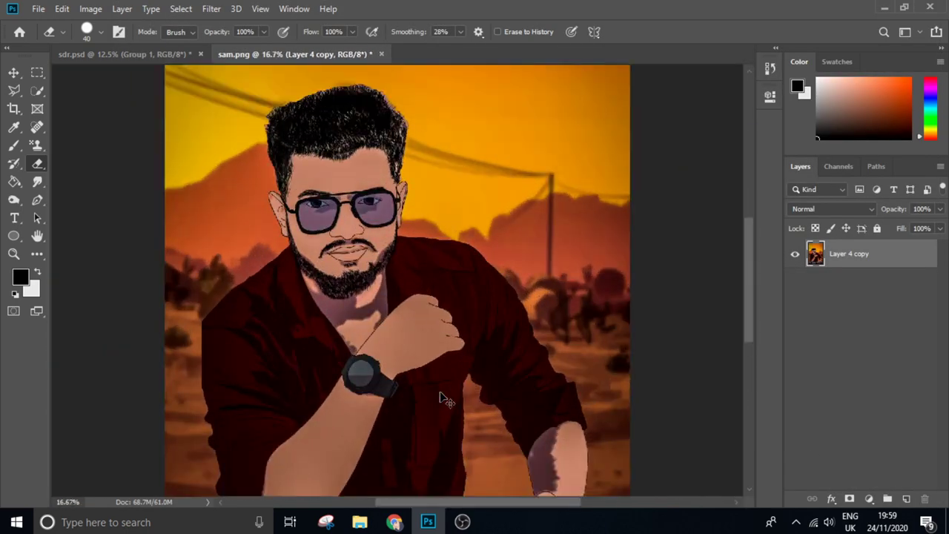
scroll(441, 396, down, 1)
scroll(441, 396, down, 1)
click(119, 54)
- Open the original photo _DSC0175 from its folder
click(290, 54)
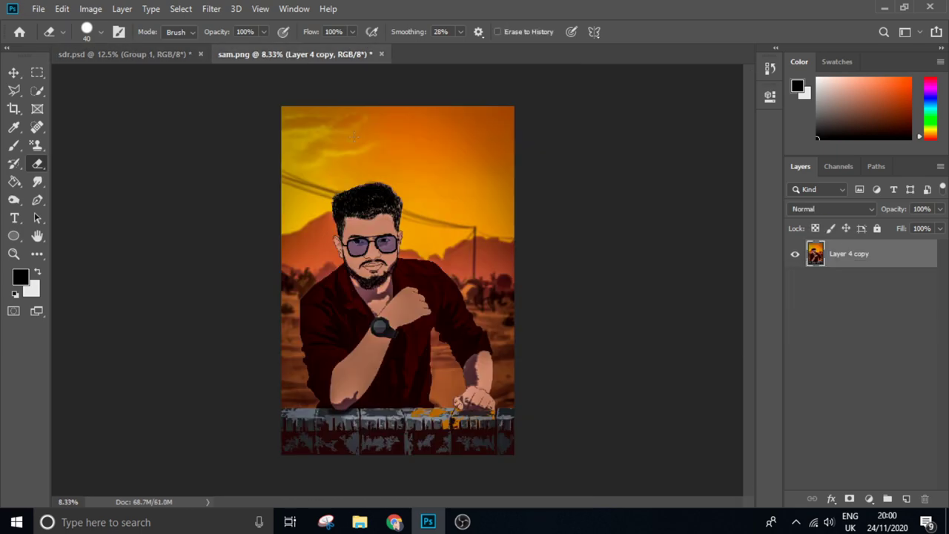
click(34, 9)
click(45, 39)
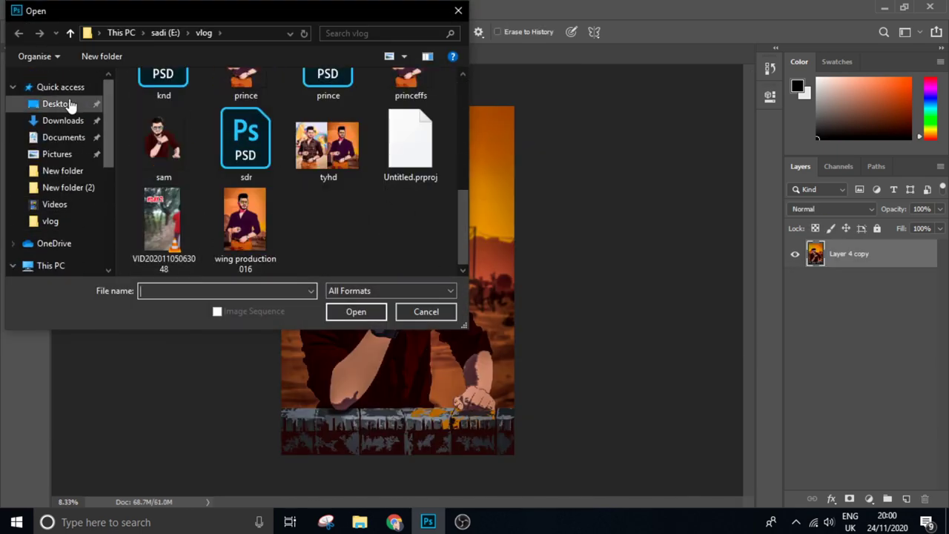
click(58, 120)
double_click(241, 104)
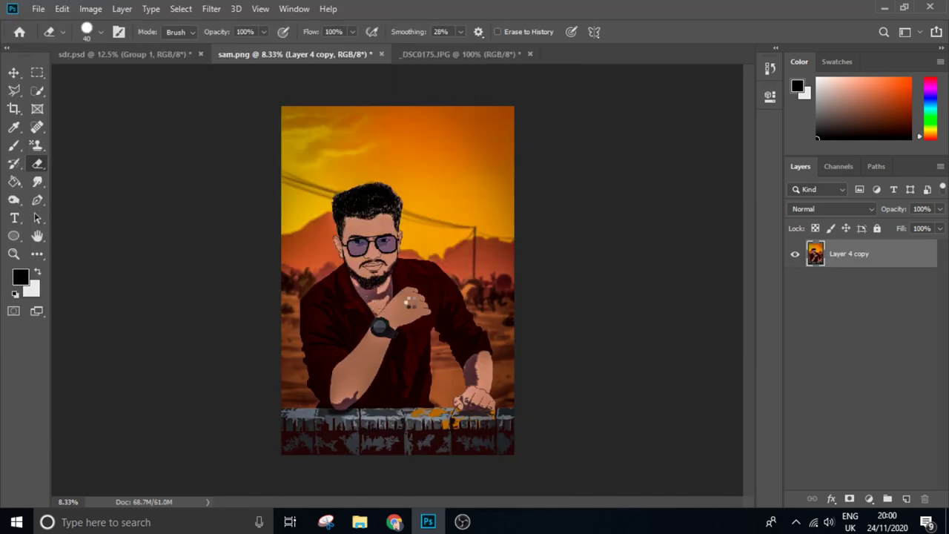
- Save the sam.png cartoon as a JPEG named MHS OFFC, accepting the default quality
click(297, 54)
click(38, 9)
click(89, 163)
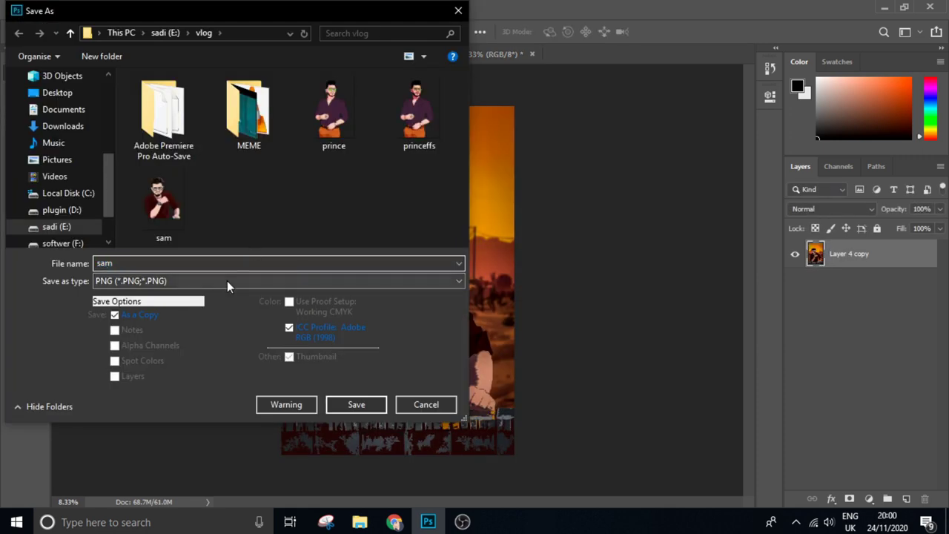
click(277, 281)
click(148, 359)
text(MHS)
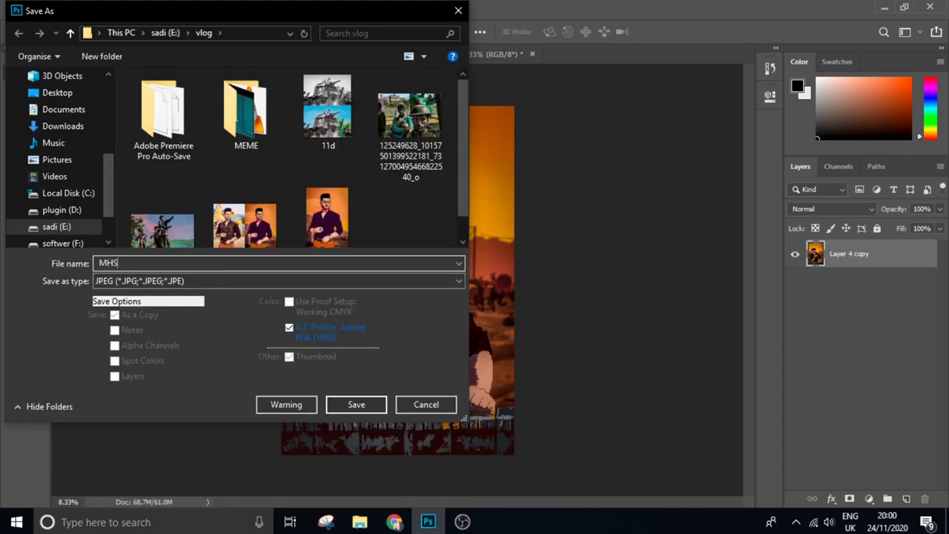
text( OFFC)
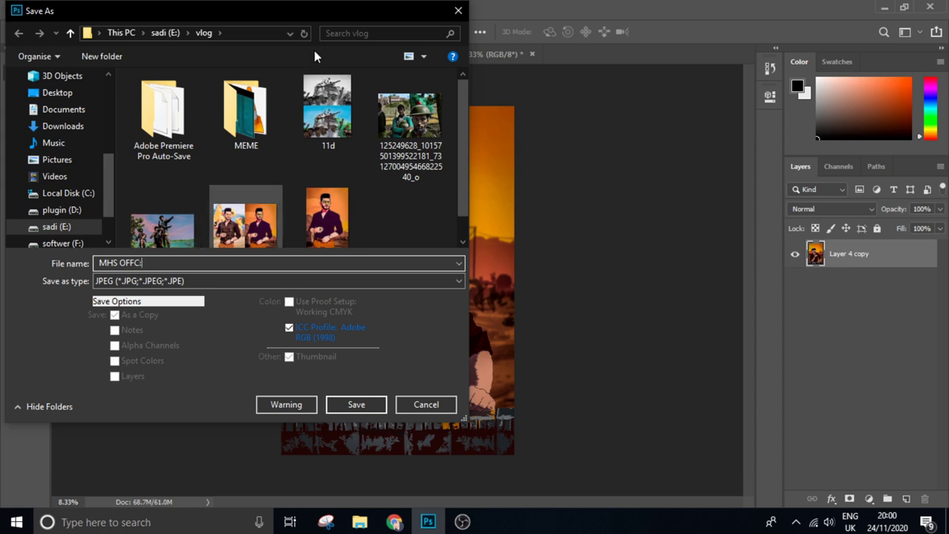
click(356, 404)
click(548, 111)
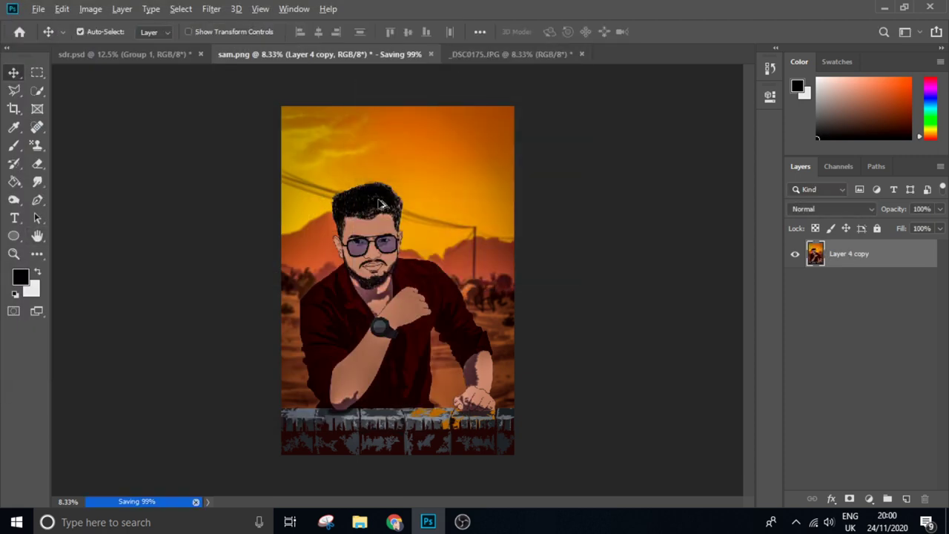
- Place the cartoon beside the original in _DSC0175 on a widened canvas with the bottom trimmed
click(511, 53)
drag(439, 234, 450, 334)
key(c)
drag(514, 281, 625, 280)
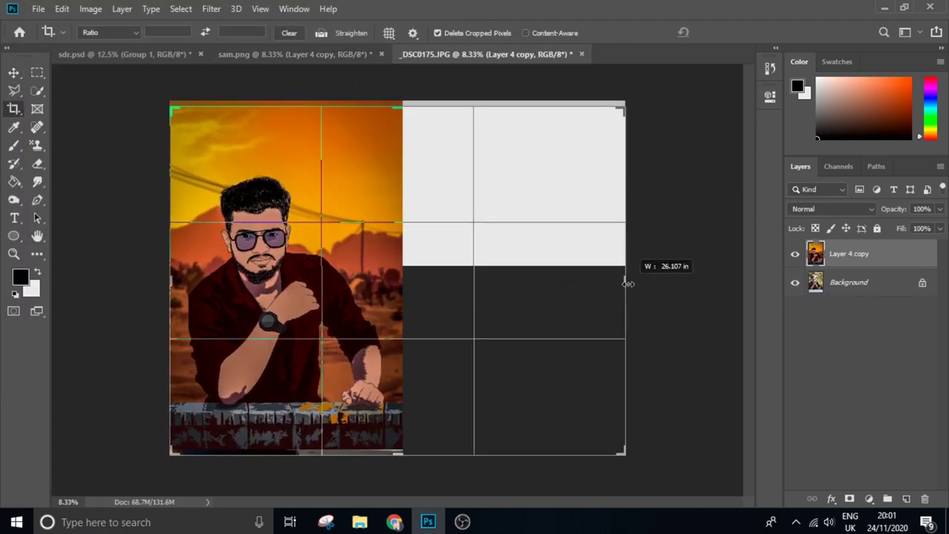
click(13, 71)
drag(317, 226, 545, 226)
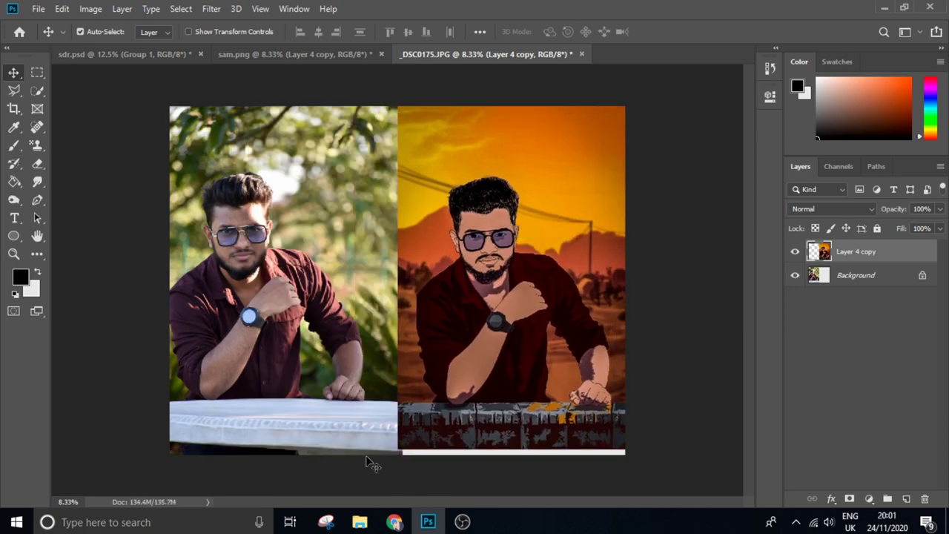
drag(399, 457, 400, 447)
key(Return)
key(ctrl+plus)
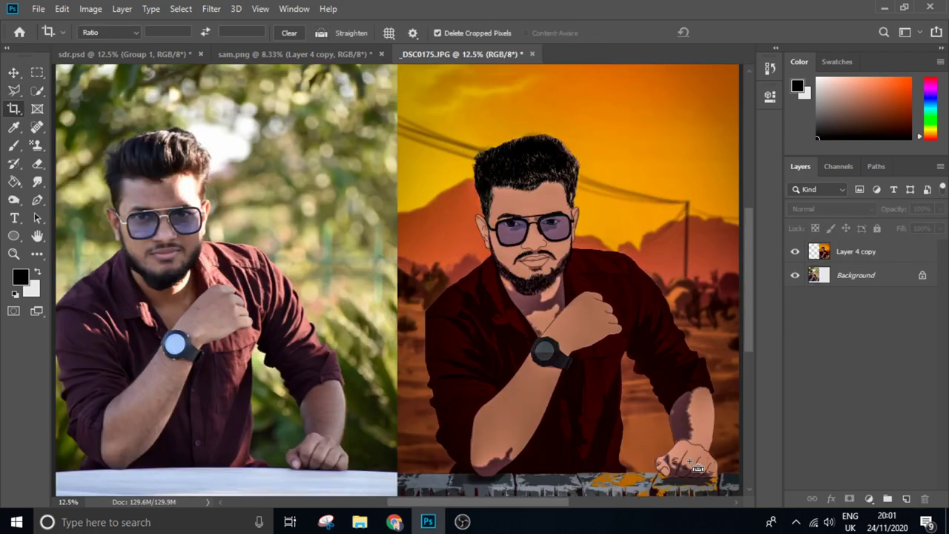